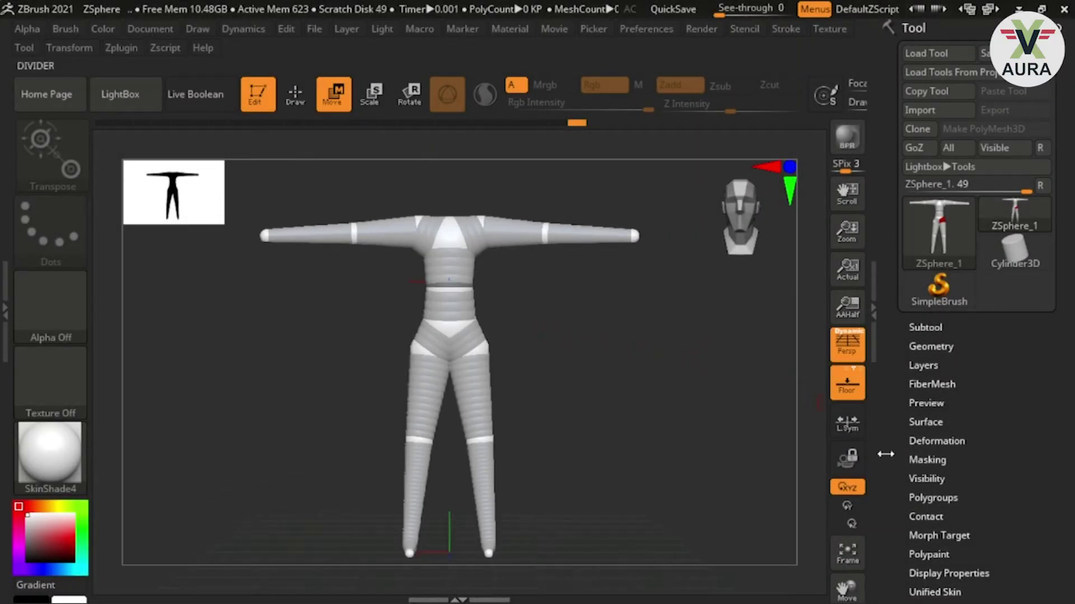
- Set the Adaptive Skin DynaMesh Resolution to 128
scroll(907, 460, "down", 5)
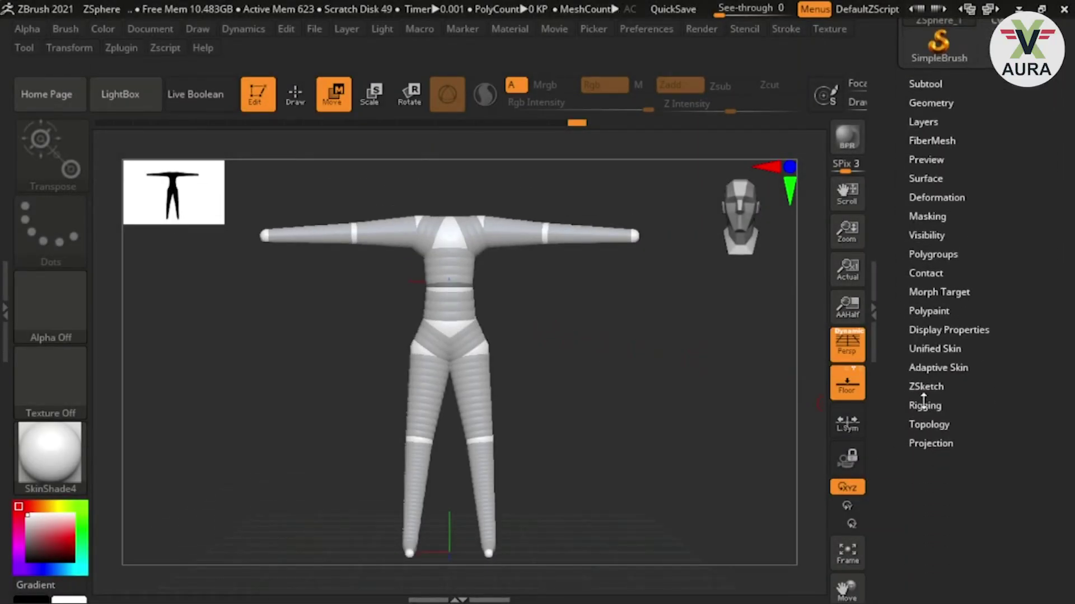
left_click(929, 368)
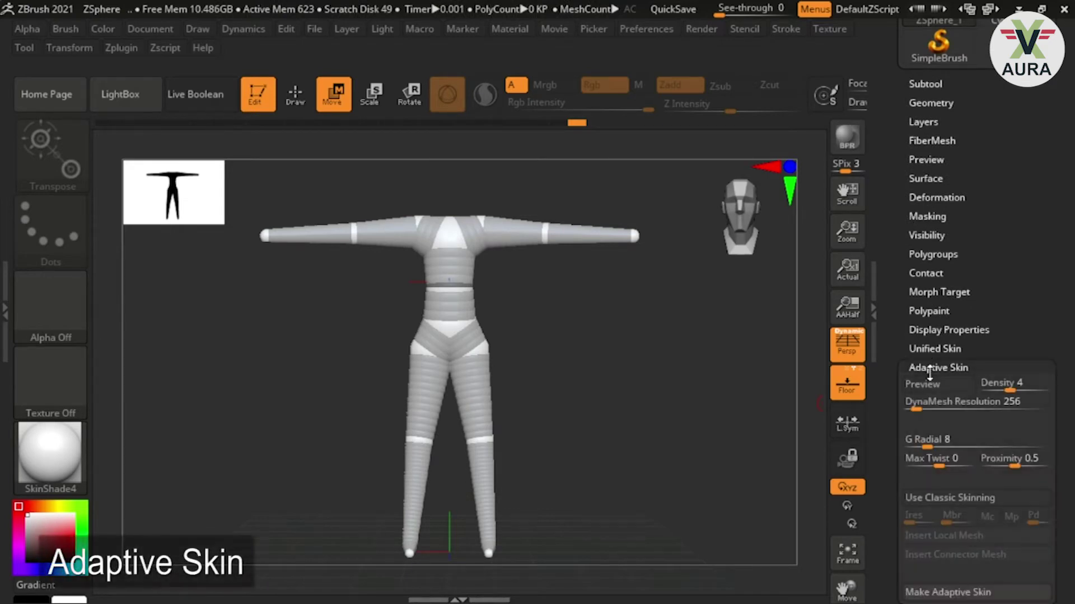
left_click_drag(890, 386, 891, 354)
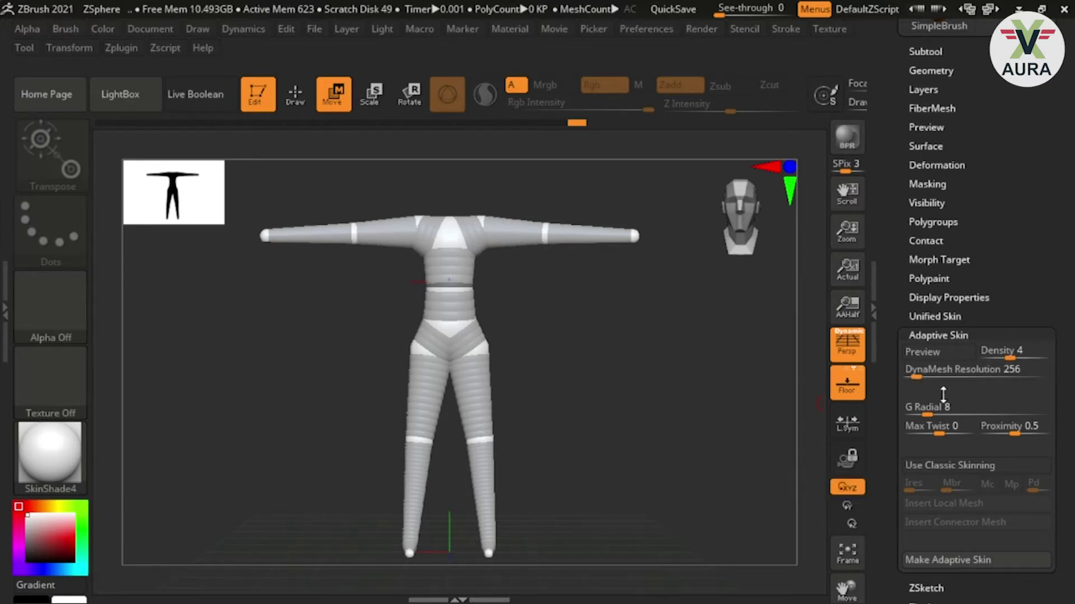
left_click(959, 373)
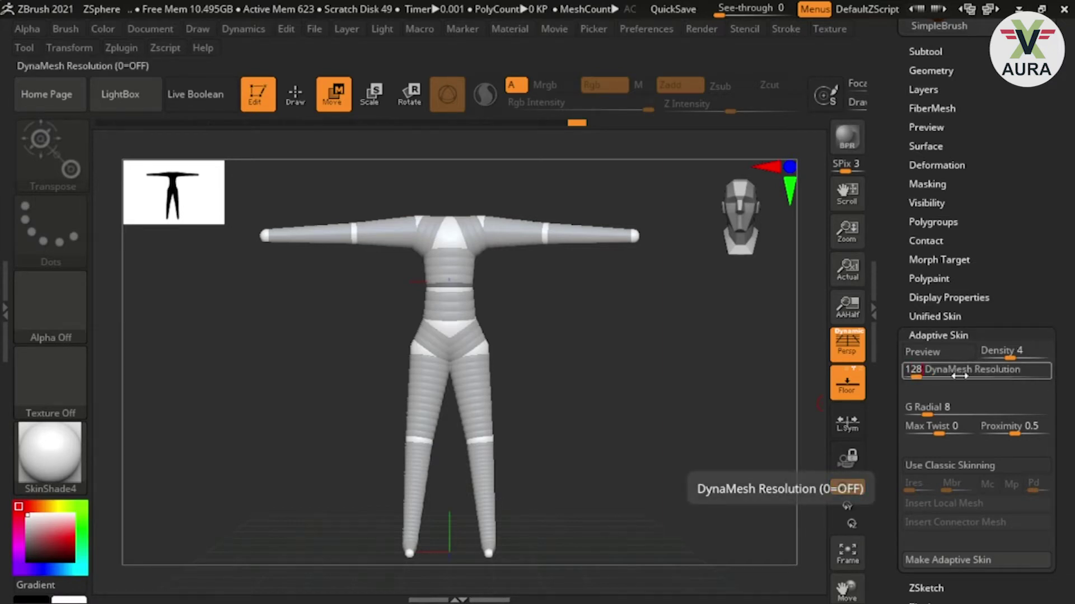
key("Return")
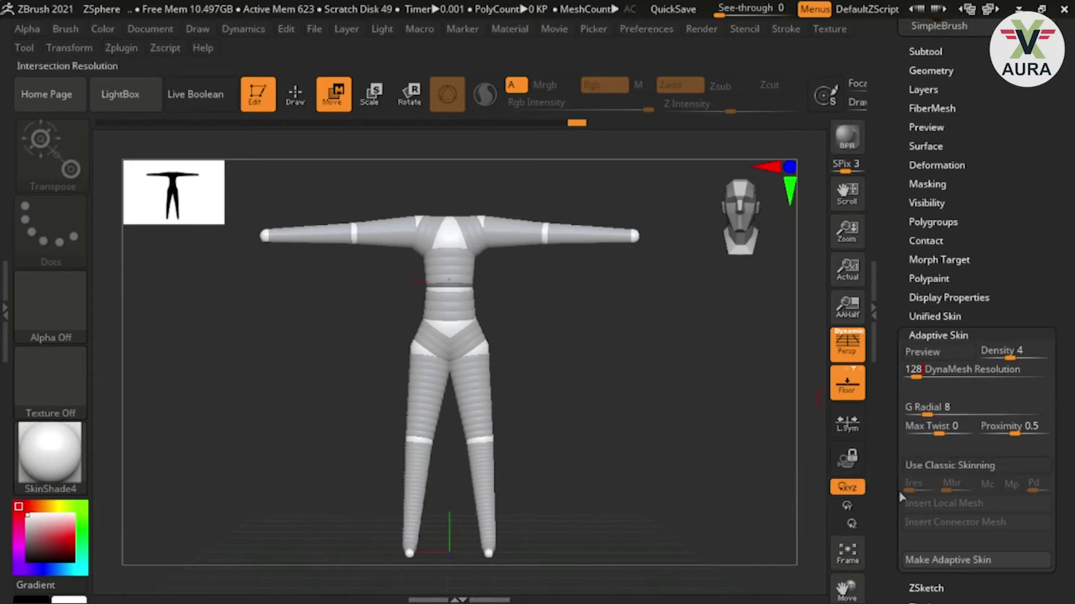
- Generate the adaptive skin and select the new Skin_ZSphere_1 tool
left_click(927, 561)
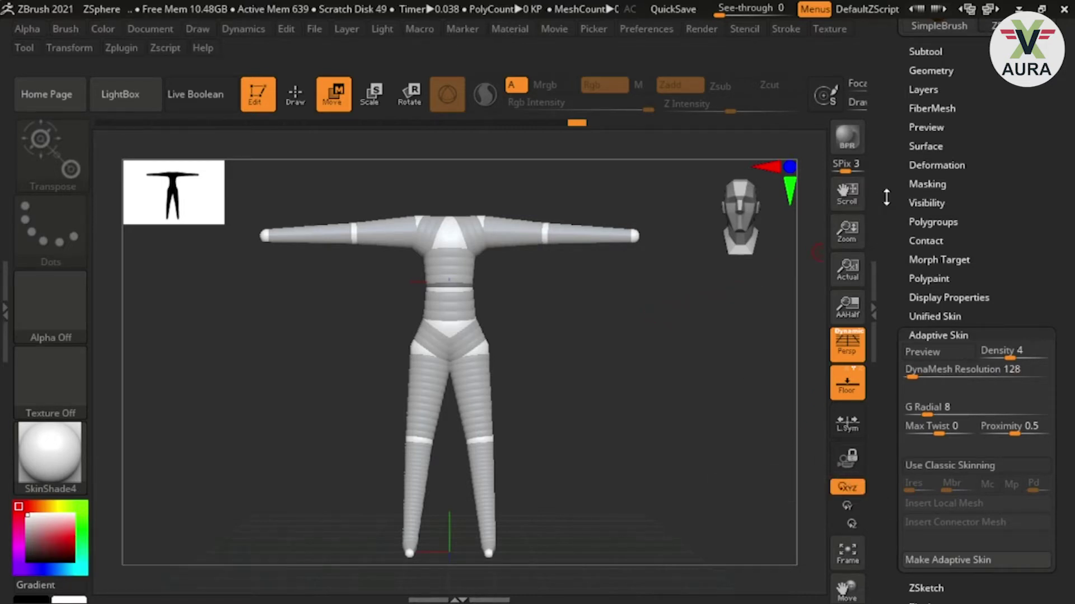
left_click_drag(877, 199, 884, 343)
mouse_move(1014, 215)
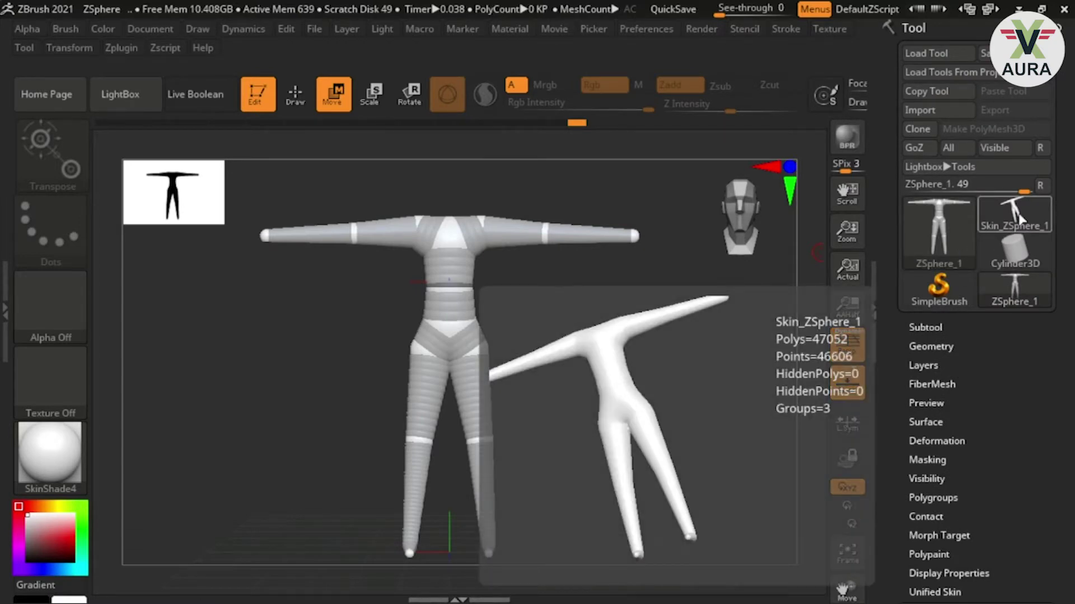
left_click(1018, 217)
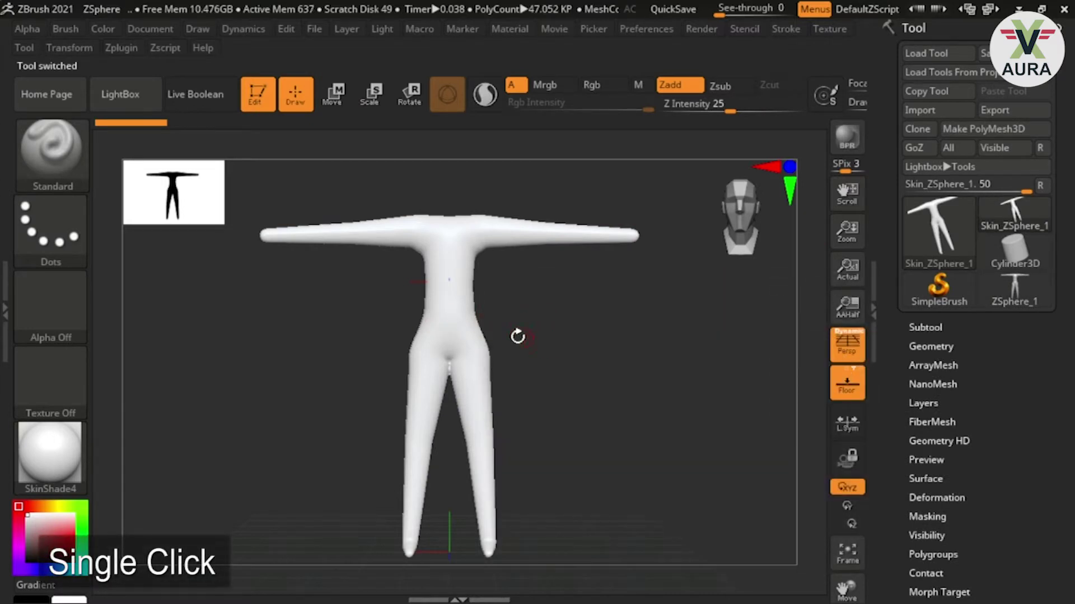
- Orbit, zoom and pan around the T-shaped Skin_ZSphere_1 body, ending on a straight symmetric view
mouse_move(533, 374)
left_mouse_down()
mouse_move(606, 455)
mouse_move(578, 403)
mouse_move(486, 431)
mouse_move(379, 418)
mouse_move(586, 412)
left_mouse_up()
mouse_move(587, 413)
right_mouse_down("ctrl")
mouse_move(532, 511)
mouse_move(582, 414)
mouse_move(560, 475)
mouse_move(541, 249)
mouse_move(538, 487)
mouse_move(561, 353)
right_mouse_up("ctrl")
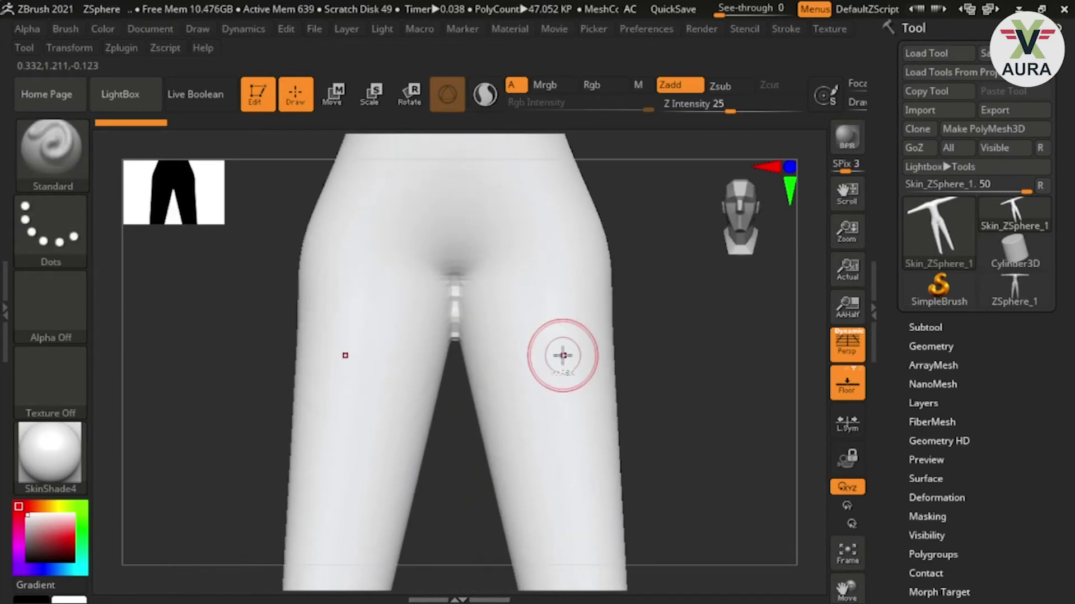
mouse_move(649, 373)
right_mouse_down()
mouse_move(673, 209)
mouse_move(653, 211)
mouse_move(664, 232)
mouse_move(646, 255)
right_mouse_up()
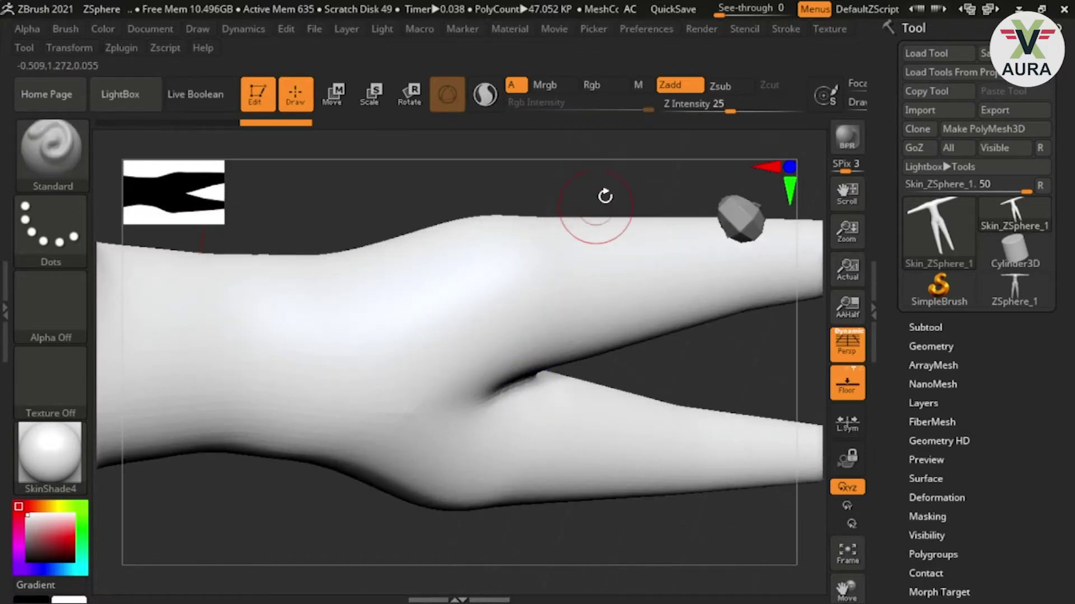
mouse_move(588, 204)
right_mouse_down()
mouse_move(554, 307)
mouse_move(456, 373)
mouse_move(488, 385)
mouse_move(532, 371)
mouse_move(557, 168)
mouse_move(532, 291)
mouse_move(527, 206)
mouse_move(551, 492)
mouse_move(551, 324)
mouse_move(607, 412)
mouse_move(573, 340)
mouse_move(479, 312)
right_mouse_up()
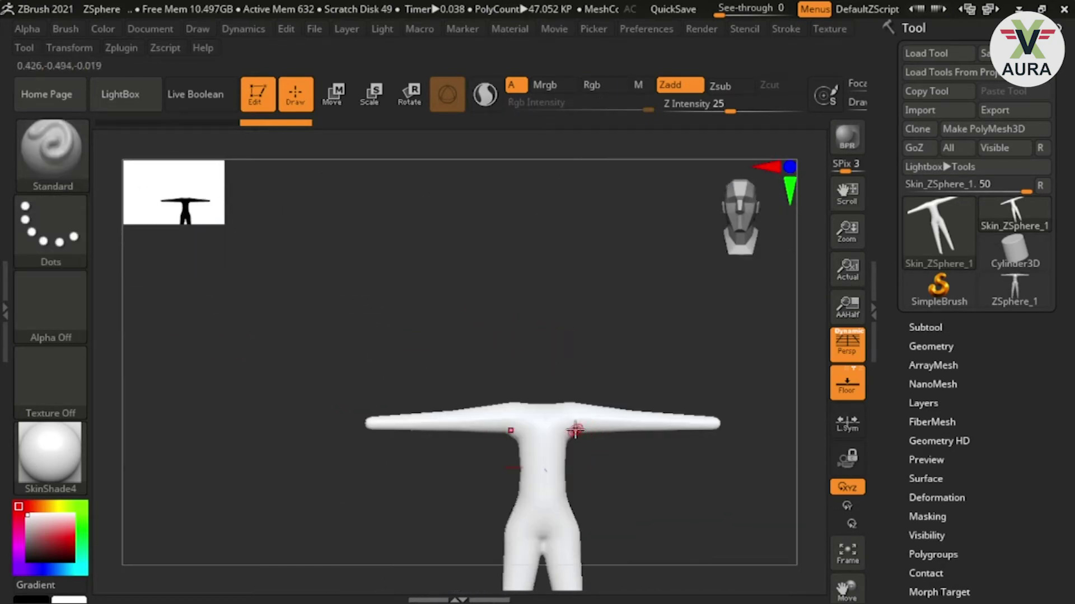
right_click_drag(581, 432, 579, 566)
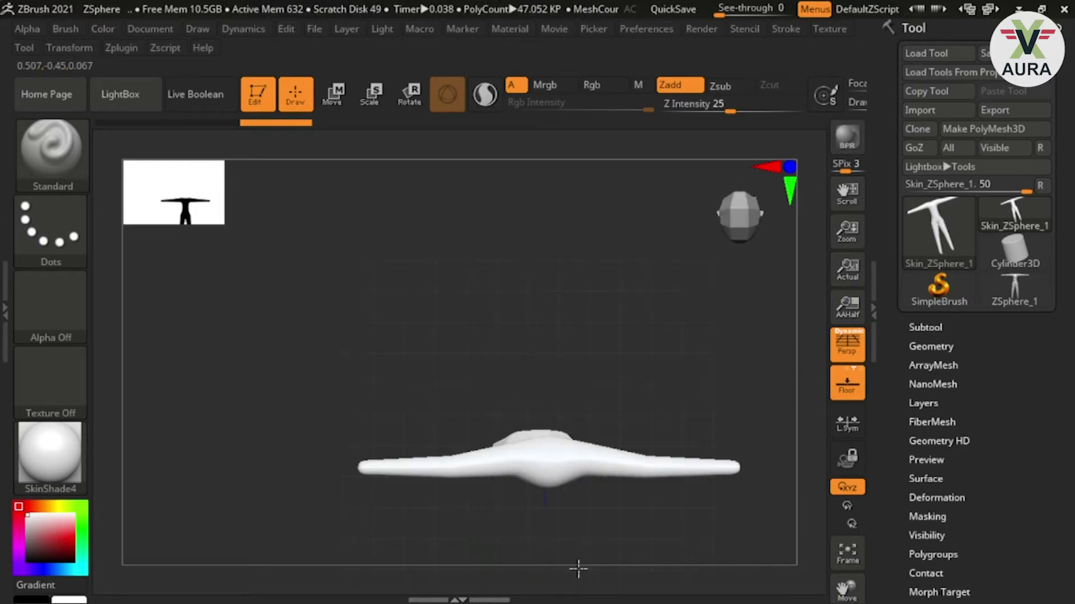
mouse_move(590, 515)
right_mouse_down("ctrl")
mouse_move(504, 439)
mouse_move(465, 385)
right_mouse_up("ctrl")
mouse_move(615, 510)
right_mouse_down("alt")
mouse_move(492, 372)
mouse_move(513, 232)
mouse_move(499, 392)
right_mouse_up("alt")
right_click_drag(478, 311, 482, 358, "ctrl")
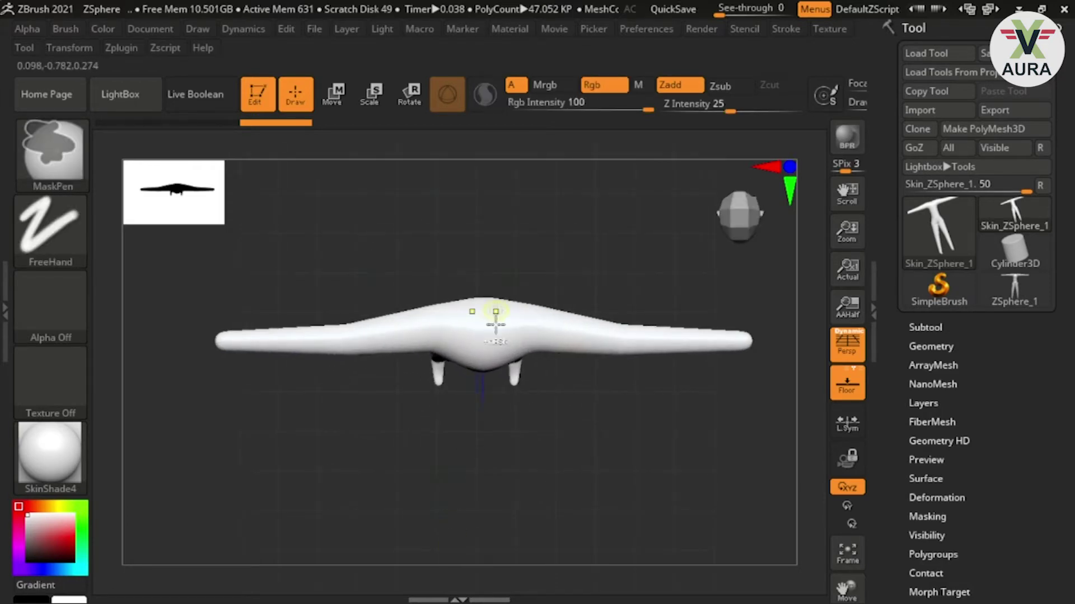
right_click_drag(488, 233, 436, 449, "ctrl")
mouse_move(667, 388)
right_mouse_down()
mouse_move(523, 417)
mouse_move(520, 355)
right_mouse_up()
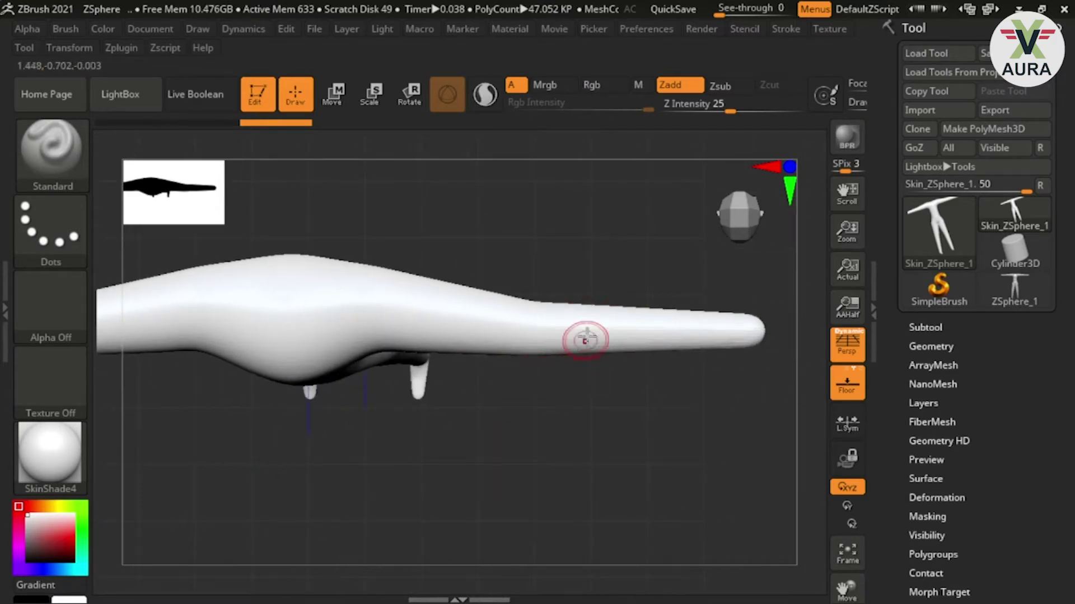
right_click_drag(663, 320, 439, 288)
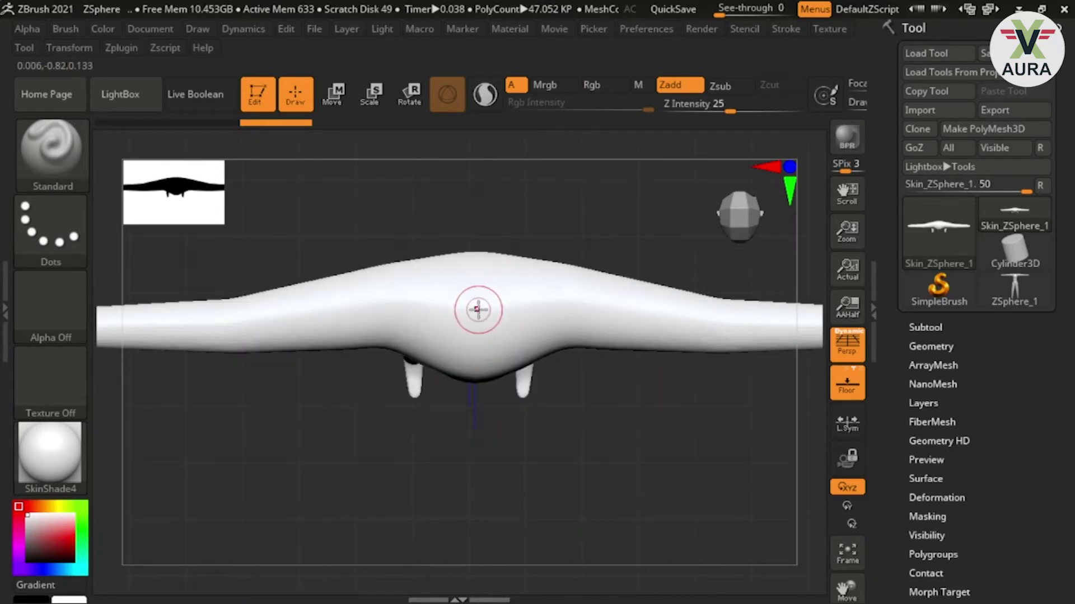
- Switch to the ClayBuildup brush and build a rounded neck mound atop the torso
key("b")
key("c")
key("b")
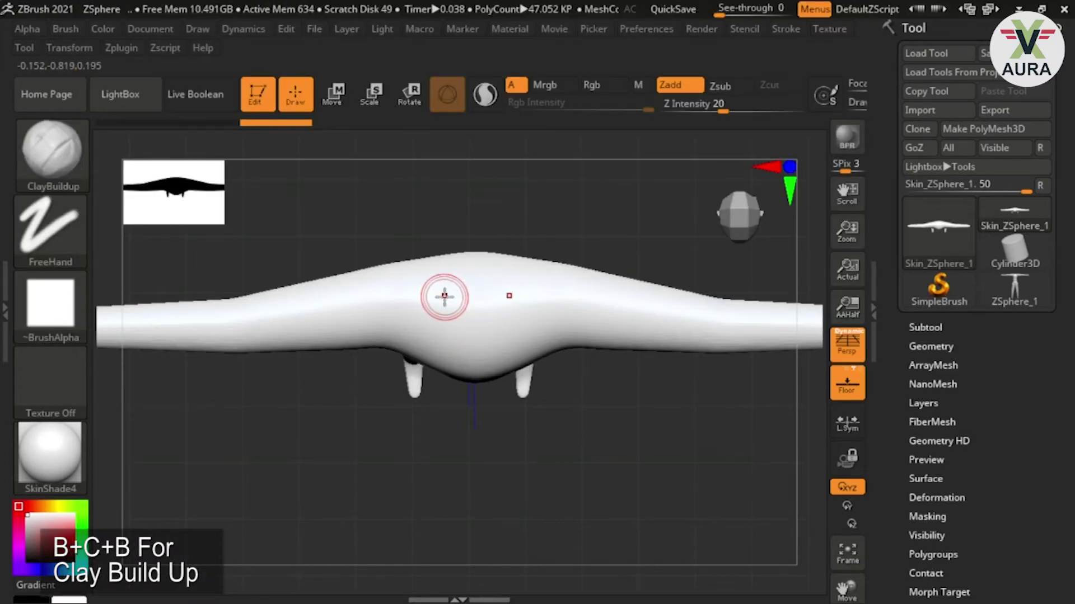
key("b")
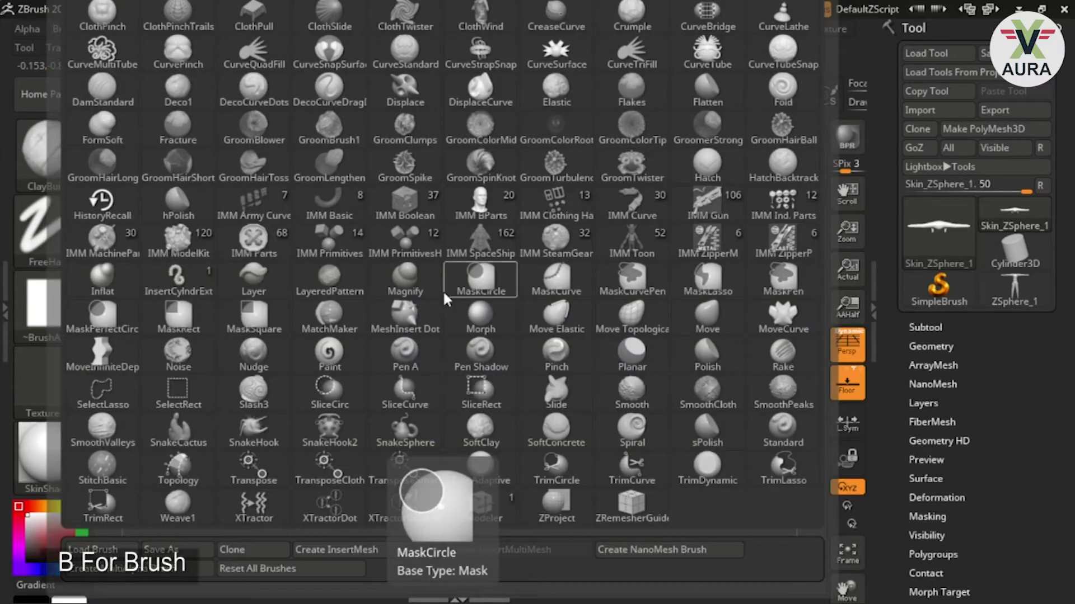
key("c")
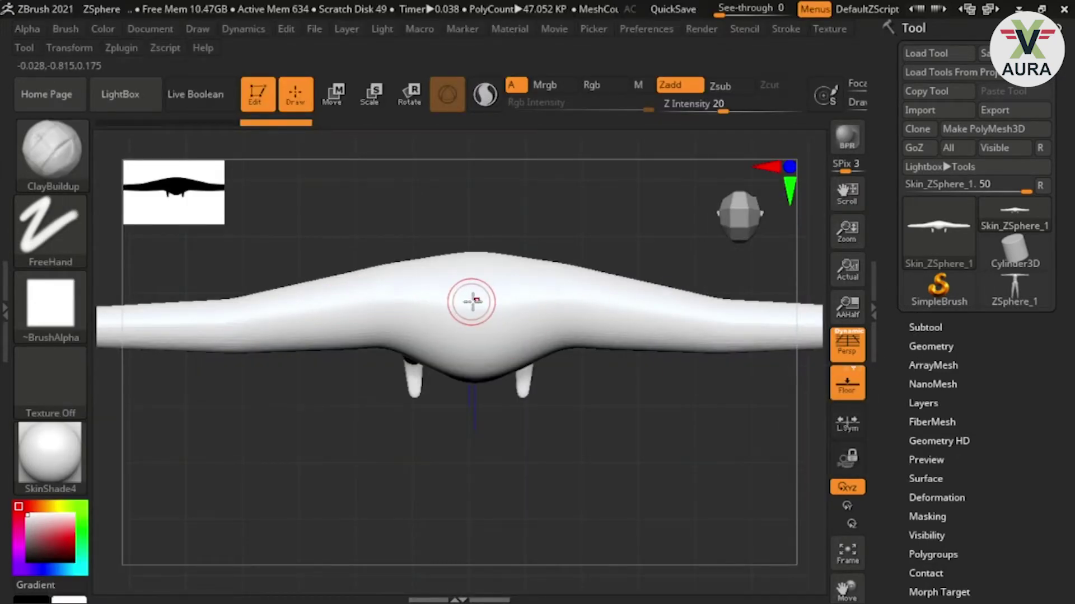
mouse_move(475, 300)
left_mouse_down()
mouse_move(480, 289)
mouse_move(459, 283)
mouse_move(463, 298)
mouse_move(440, 301)
mouse_move(471, 269)
left_mouse_up()
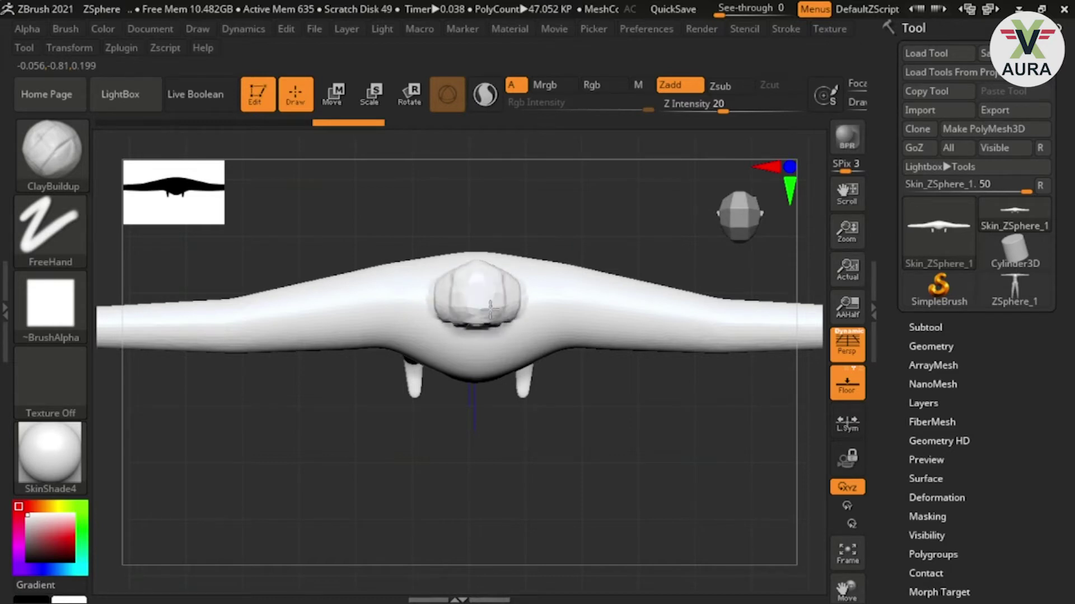
left_click_drag(642, 464, 643, 330, "shift")
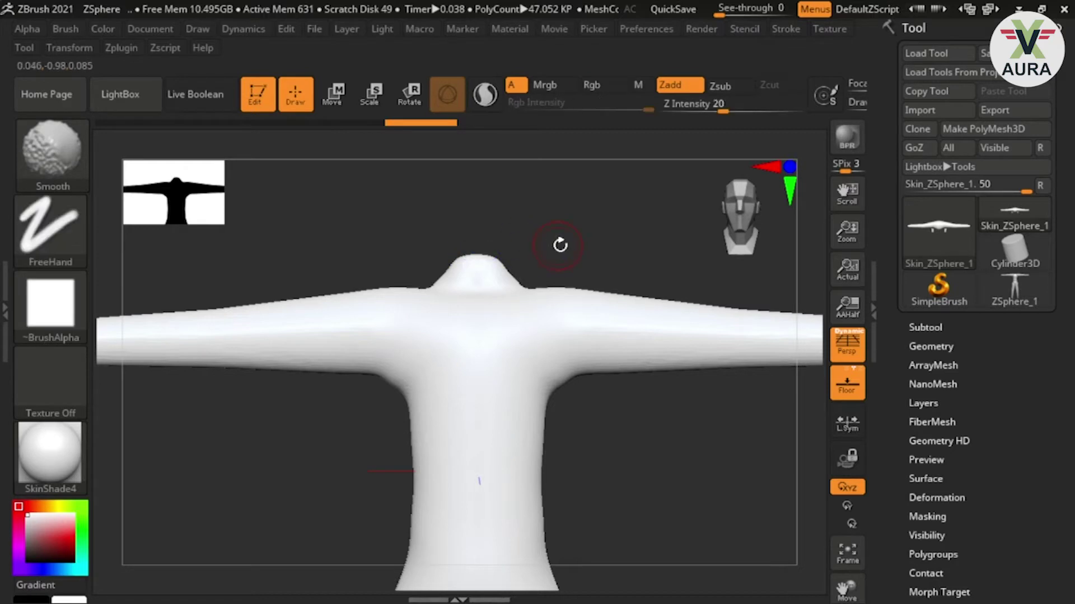
- Smooth the edges of the neck mound into the shoulders, then return to the front view
left_click_drag(559, 245, 499, 369)
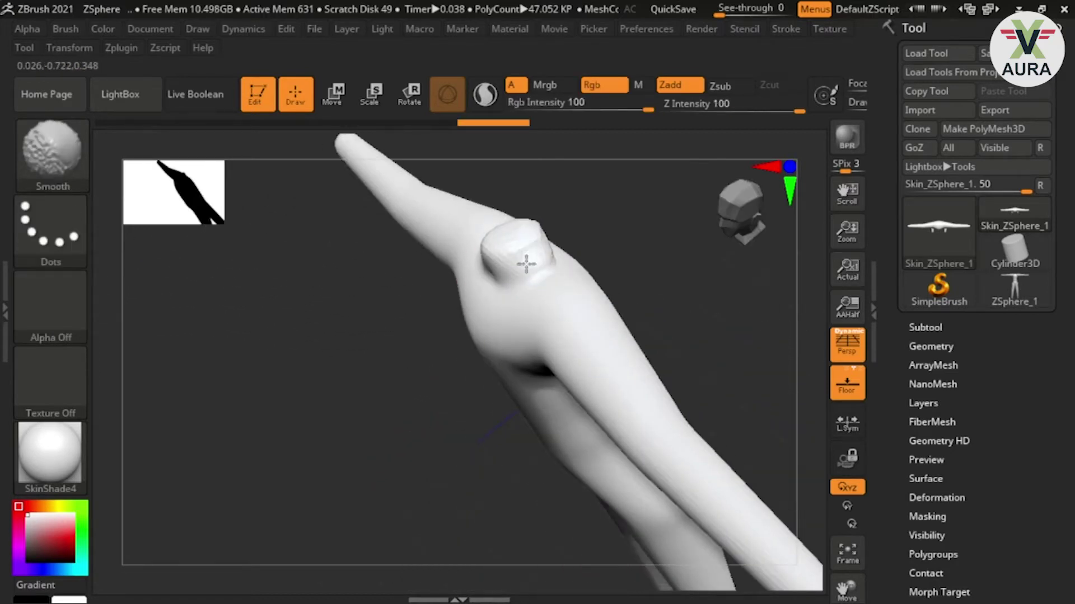
left_click_drag(660, 267, 600, 298)
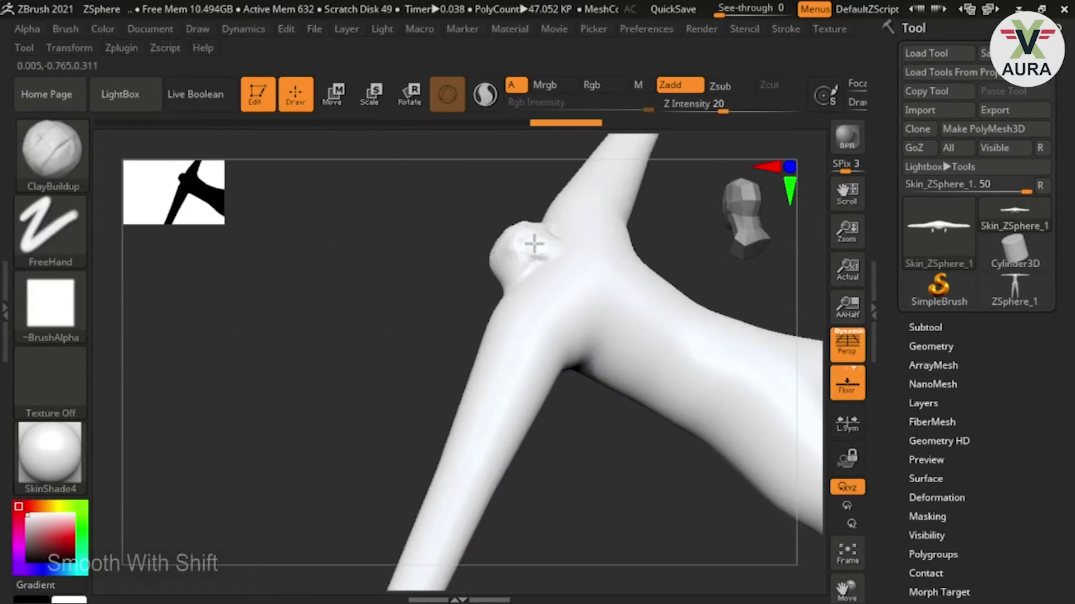
mouse_move(533, 243)
left_mouse_down()
mouse_move(532, 271)
mouse_move(575, 248)
left_mouse_up()
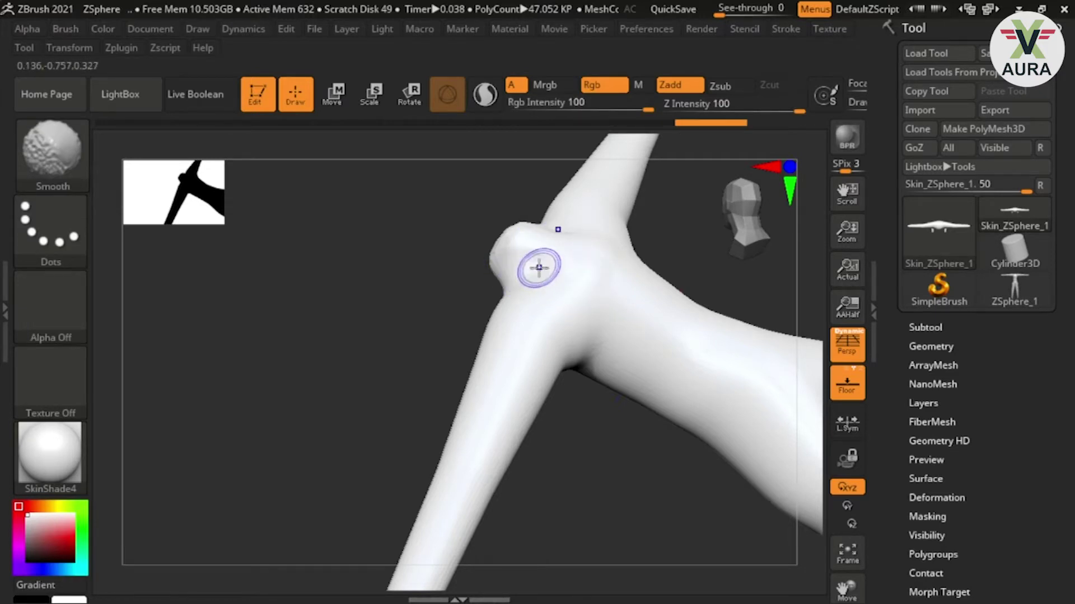
mouse_move(628, 422)
left_mouse_down()
mouse_move(636, 455)
mouse_move(648, 422)
mouse_move(718, 341)
mouse_move(689, 440)
mouse_move(728, 367)
mouse_move(653, 360)
mouse_move(613, 310)
left_mouse_up()
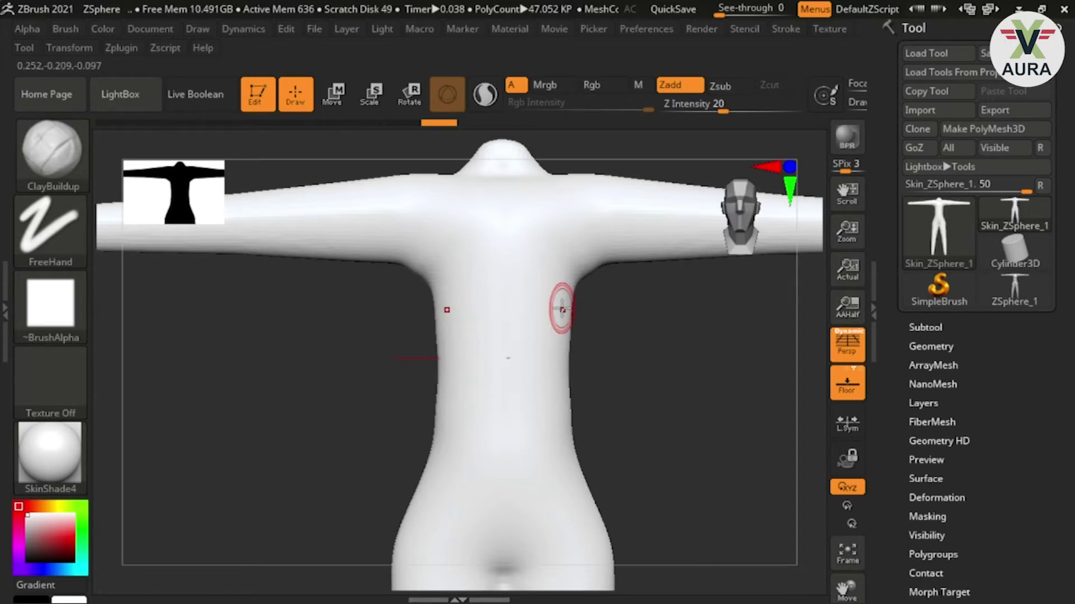
- Switch to the Inflate brush, enlarge it, and inflate the armpit and upper torso edge
key("b")
key("i")
key("n")
key("s")
left_click_drag(513, 364, 470, 336)
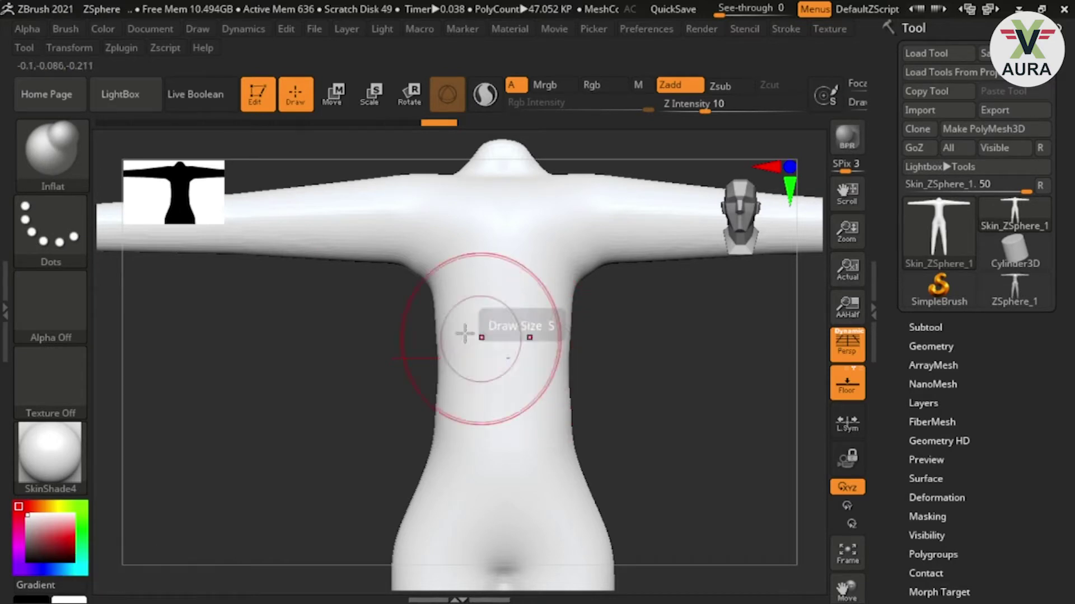
left_click_drag(440, 302, 430, 275)
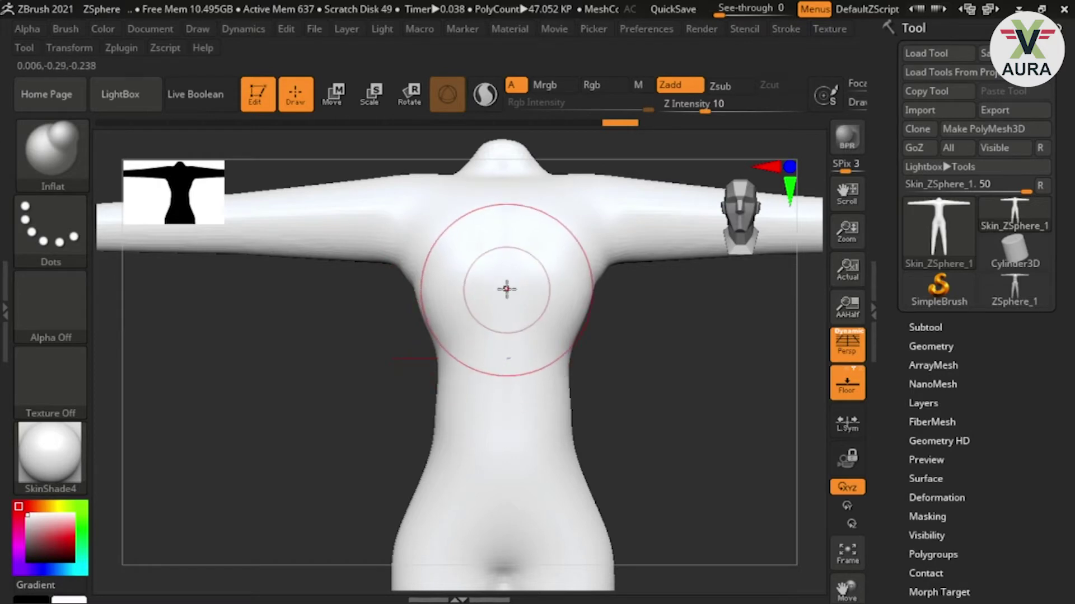
- Fill the concave dent on the torso and smooth out the side crease
mouse_move(604, 358)
left_mouse_down()
mouse_move(760, 367)
mouse_move(702, 372)
mouse_move(619, 429)
mouse_move(612, 420)
left_mouse_up()
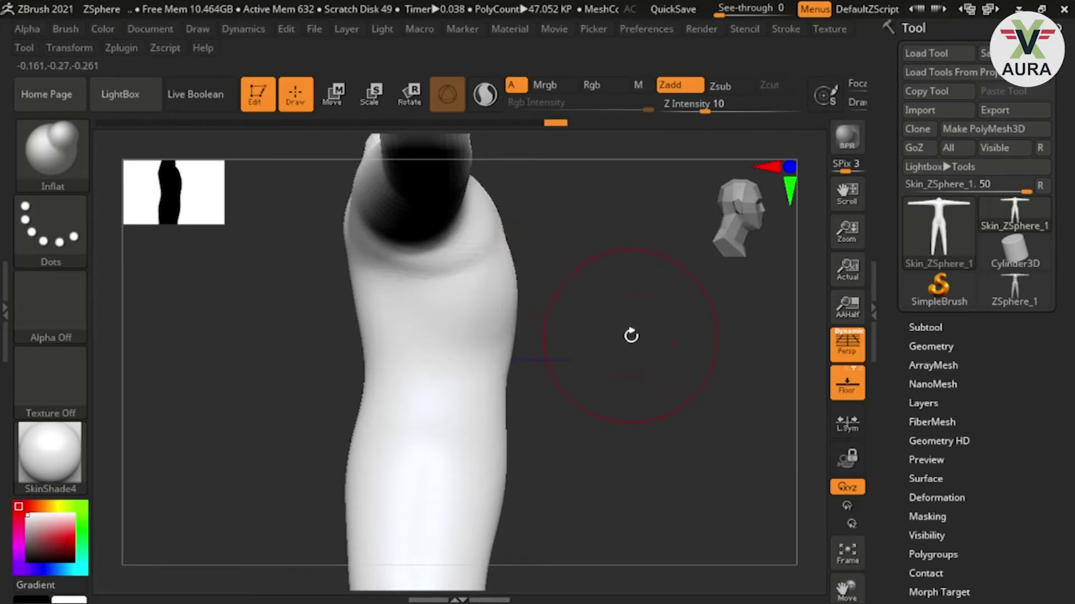
left_click_drag(631, 335, 570, 353, "shift")
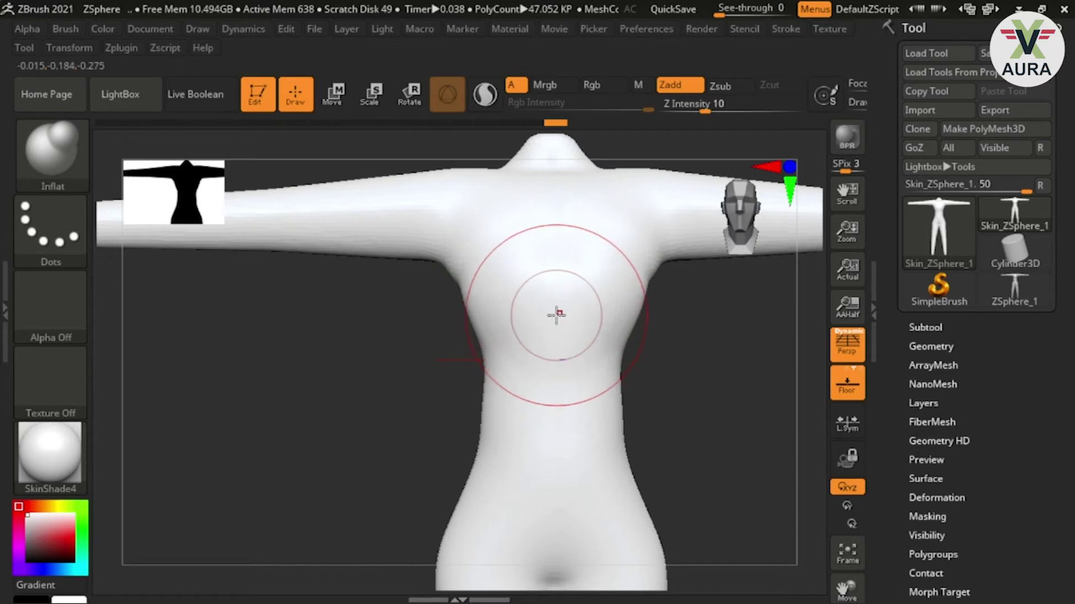
left_click_drag(660, 389, 693, 403)
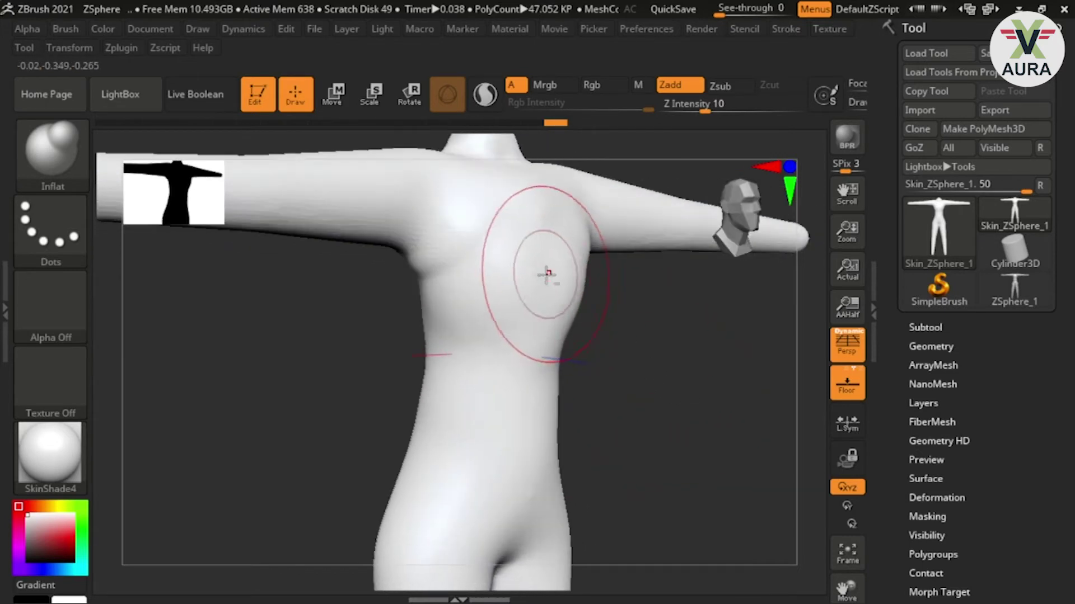
mouse_move(535, 304)
left_mouse_down()
mouse_move(489, 348)
mouse_move(504, 284)
mouse_move(419, 326)
left_mouse_up()
key("ctrl")
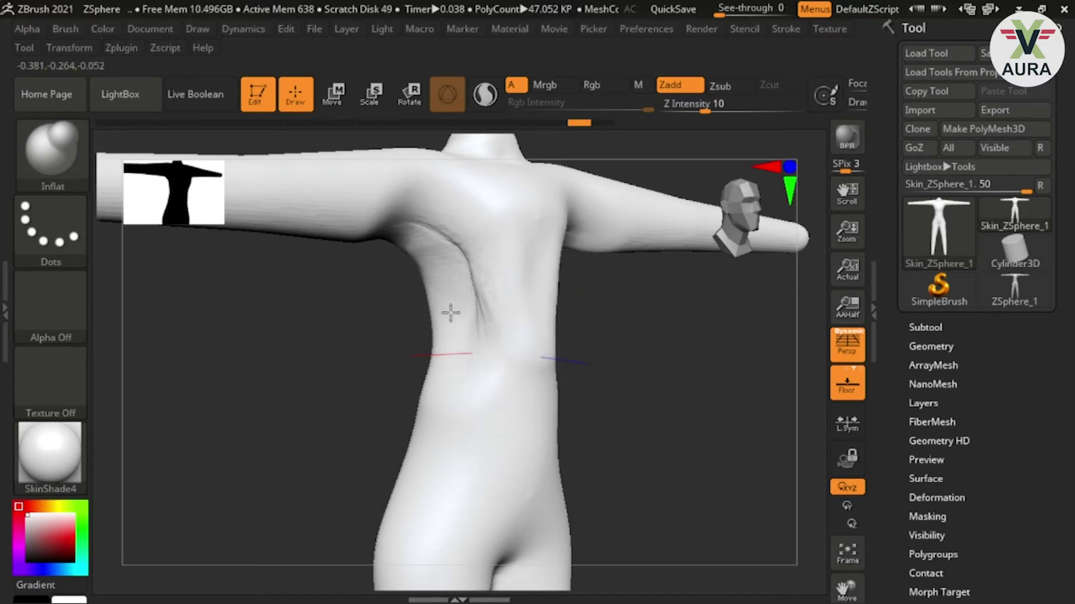
left_click_drag(487, 303, 490, 302, "shift")
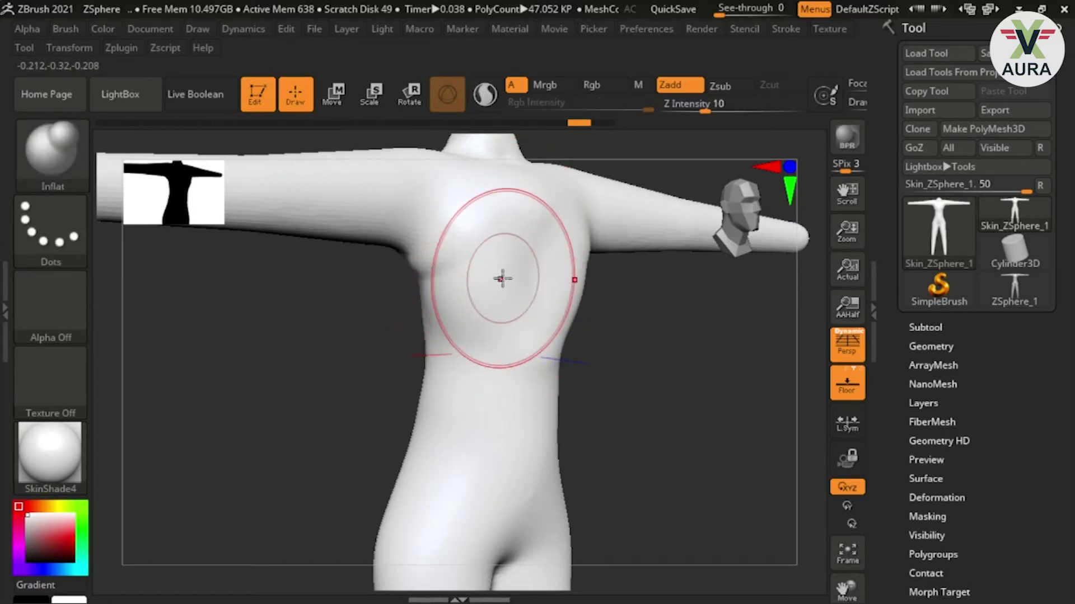
- Puff out the flank below the right armpit, checking it from side and three-quarter views
mouse_move(403, 255)
left_mouse_down()
mouse_move(659, 365)
mouse_move(670, 385)
mouse_move(683, 379)
left_mouse_up()
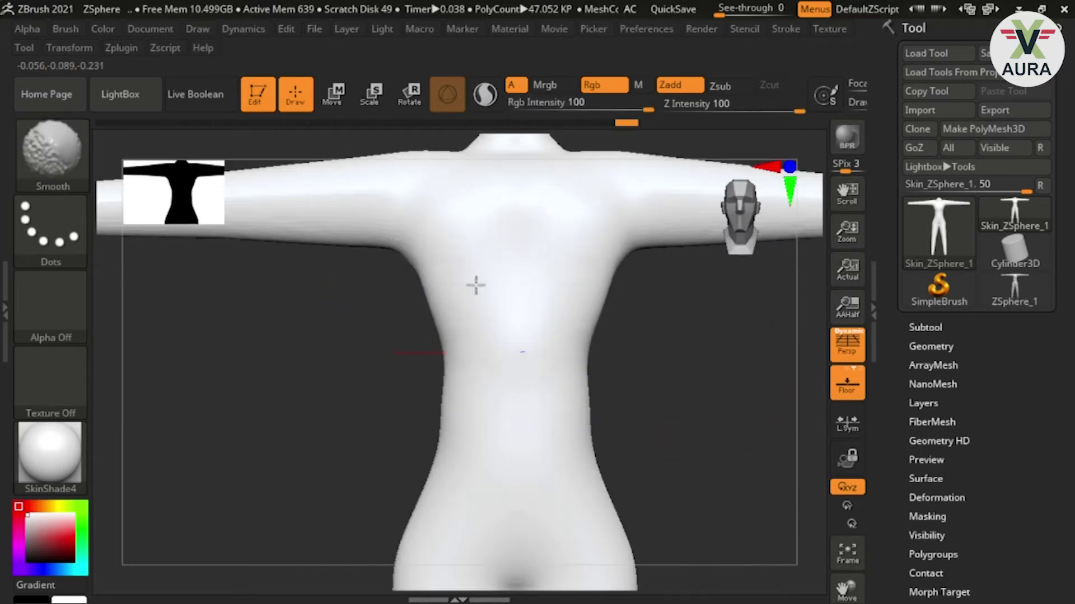
left_click_drag(665, 355, 664, 448)
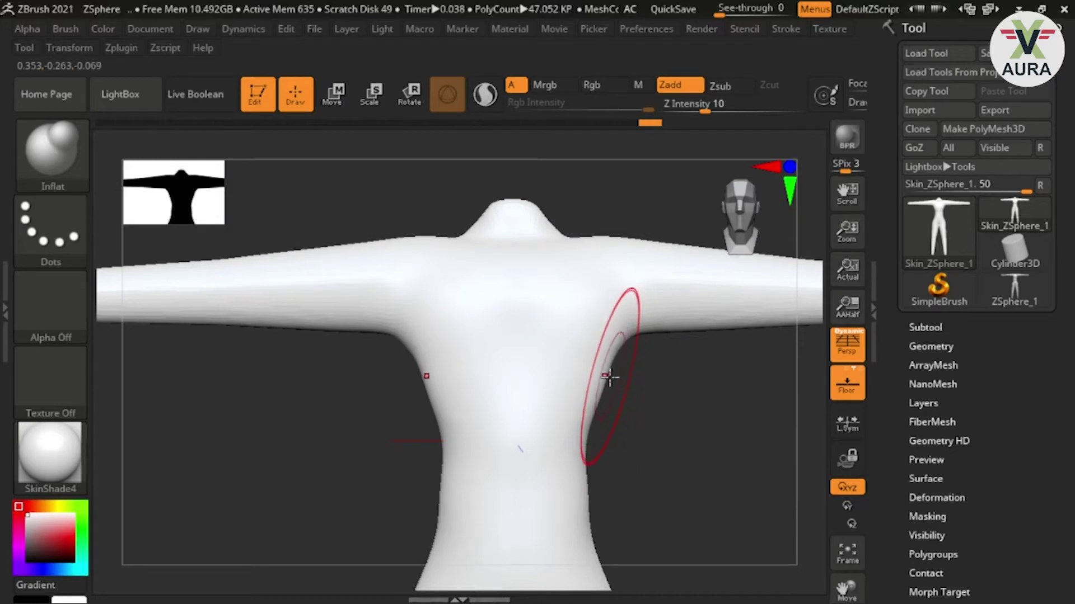
mouse_move(681, 441)
left_mouse_down()
mouse_move(601, 415)
mouse_move(599, 493)
left_mouse_up()
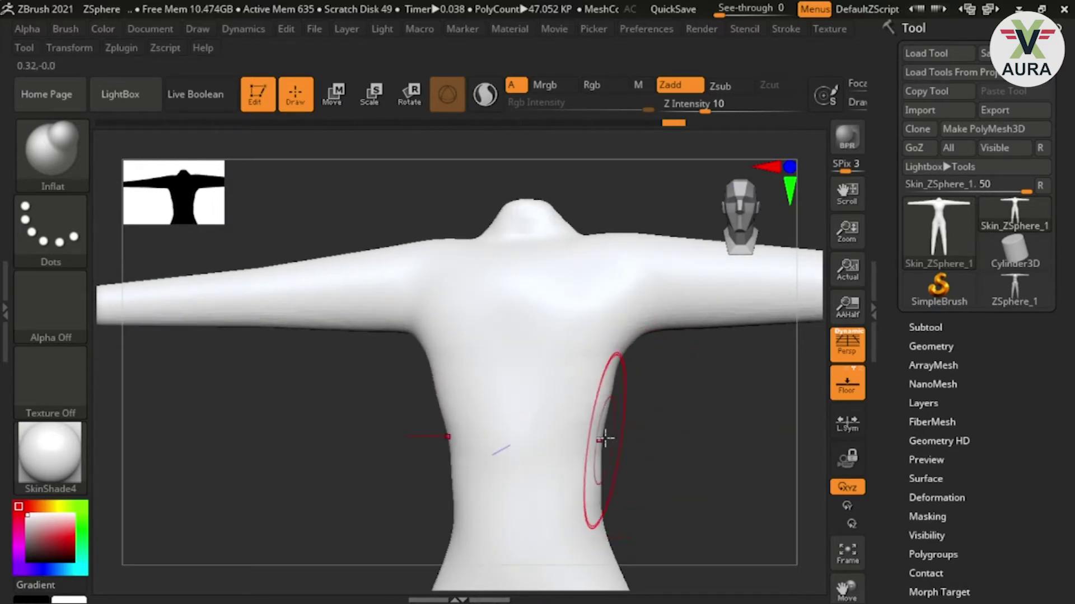
left_click_drag(616, 397, 629, 336)
left_click_drag(689, 430, 721, 442)
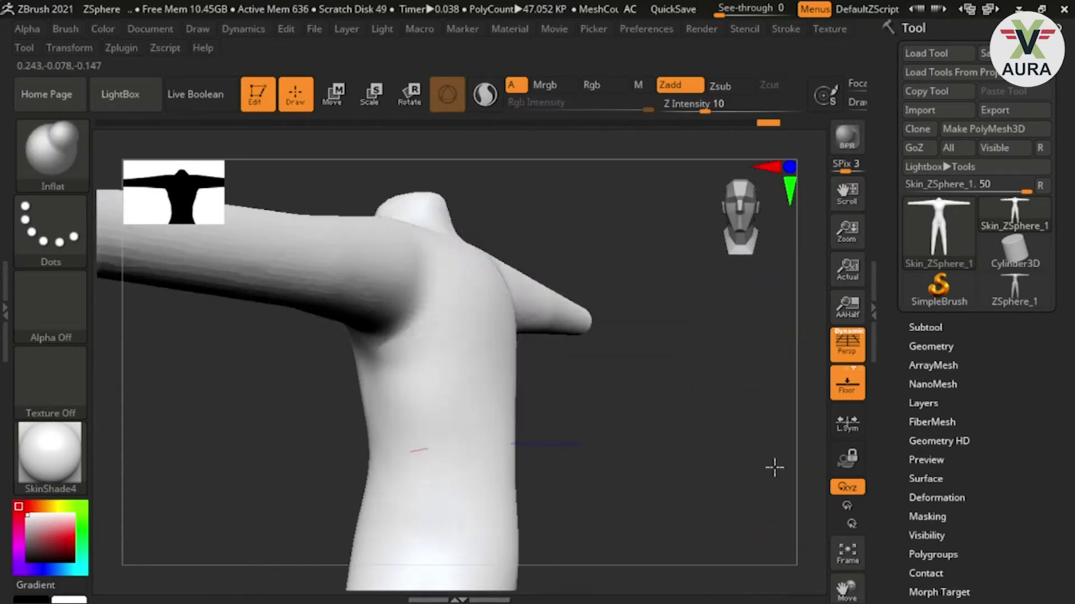
mouse_move(773, 467)
left_mouse_down()
mouse_move(762, 473)
mouse_move(779, 509)
mouse_move(684, 480)
left_mouse_up()
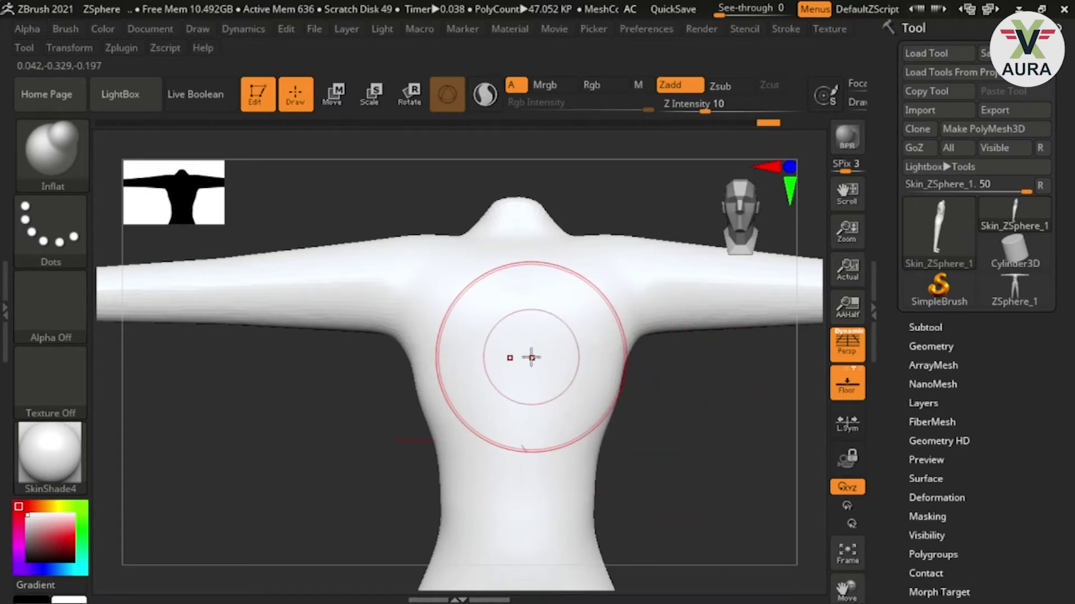
- Switch to ClayBuildup at Z Intensity 4 and try a V stroke on the torso, undoing it
key("b")
key("b")
key("l")
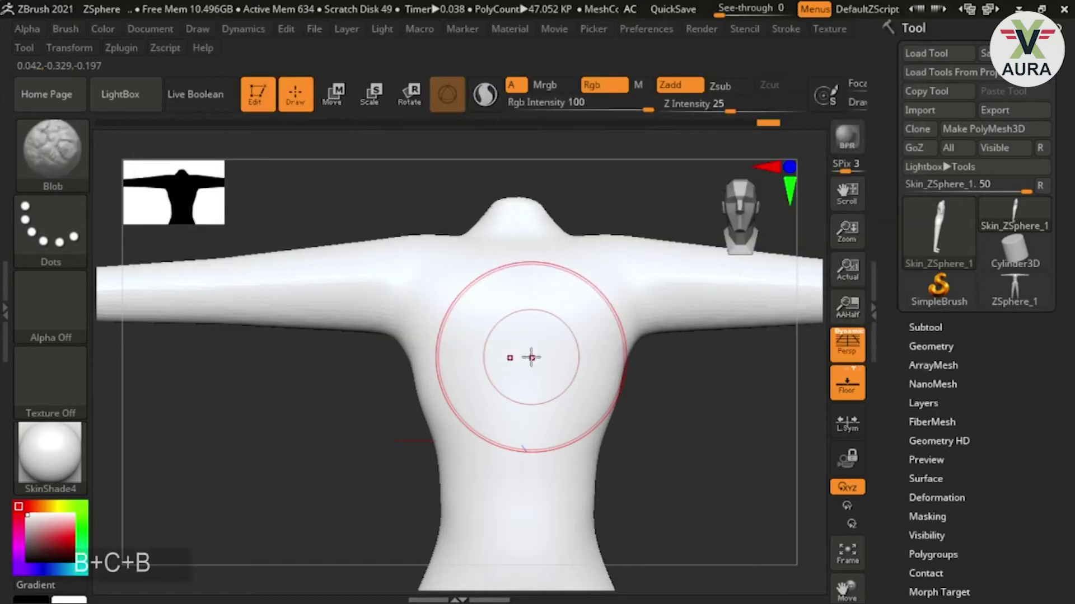
key("b")
key("c")
key("b")
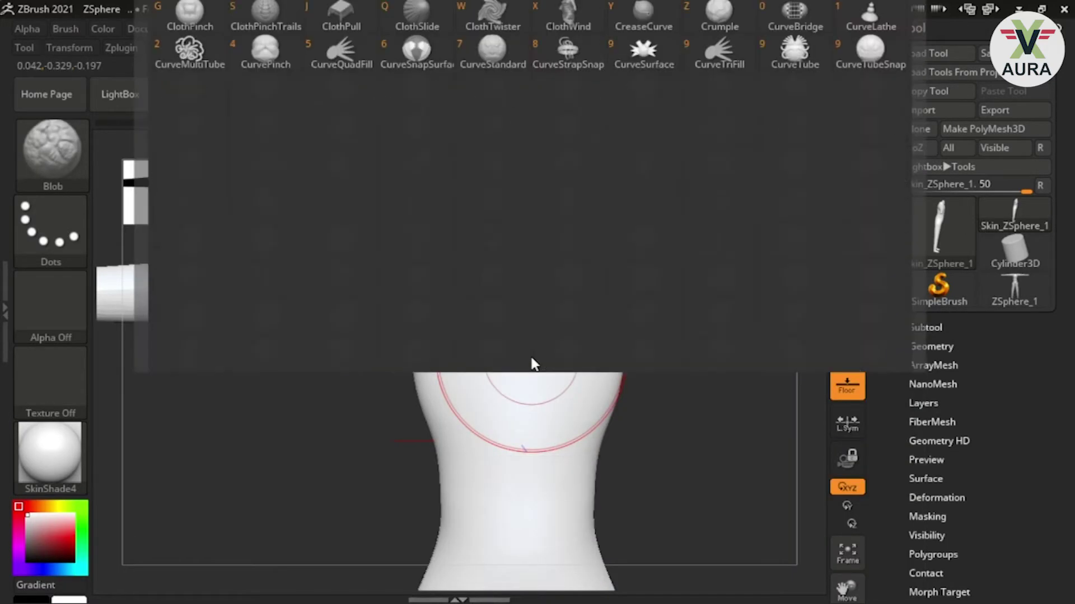
key("b")
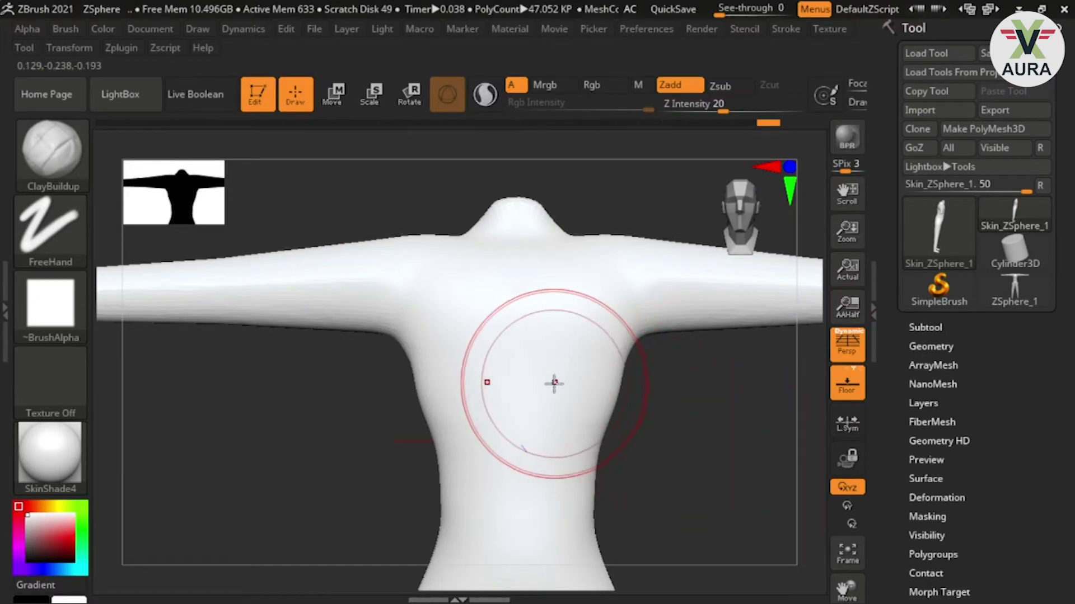
left_click_drag(695, 108, 680, 108)
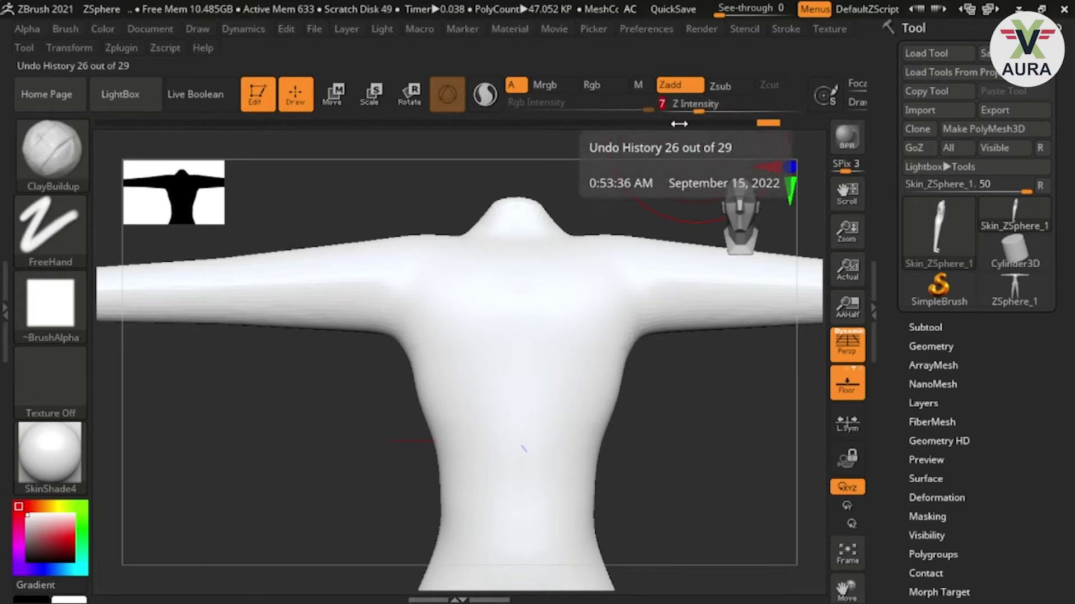
mouse_move(440, 280)
left_mouse_down()
mouse_move(557, 352)
mouse_move(576, 321)
mouse_move(575, 333)
left_mouse_up()
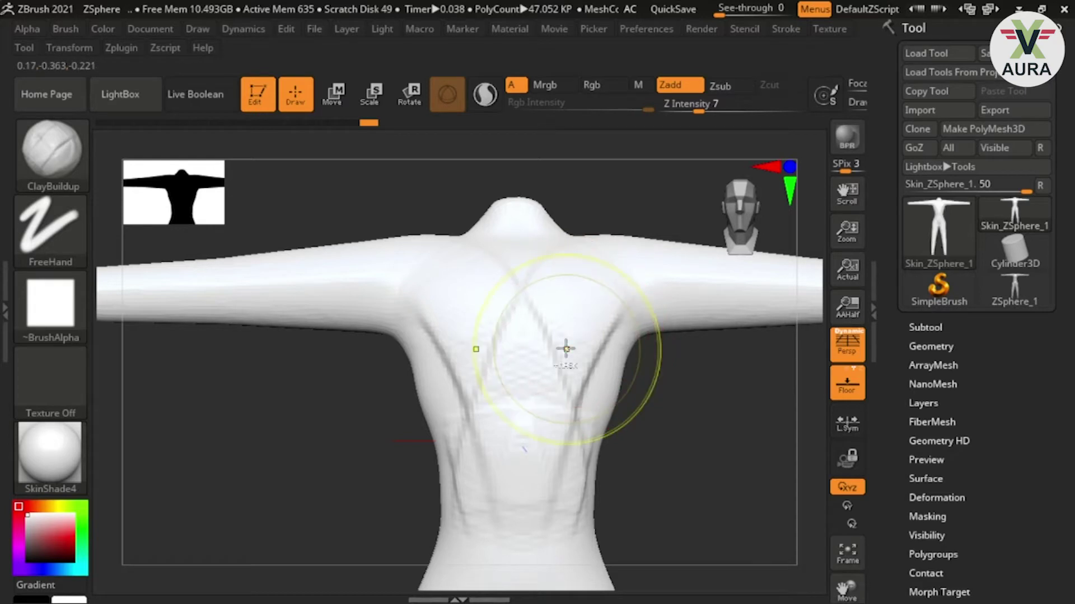
key("ctrl+z")
key("ctrl+z")
key("ctrl+z")
- Lower the intensity, set Focal Shift -37 and Draw Size 116, and flatten the chest
left_click_drag(689, 104, 687, 108)
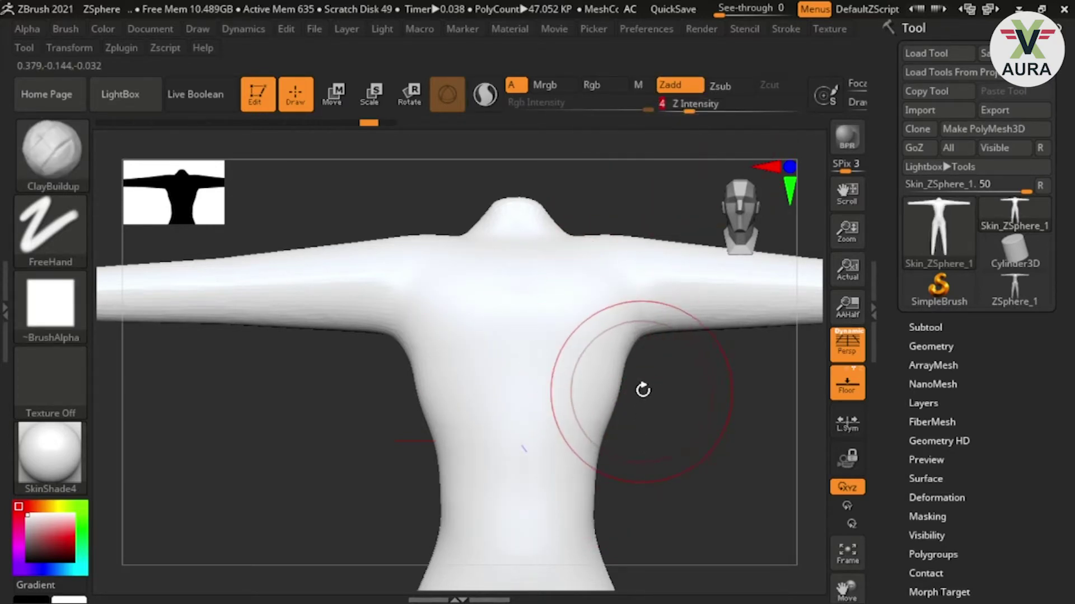
key("s")
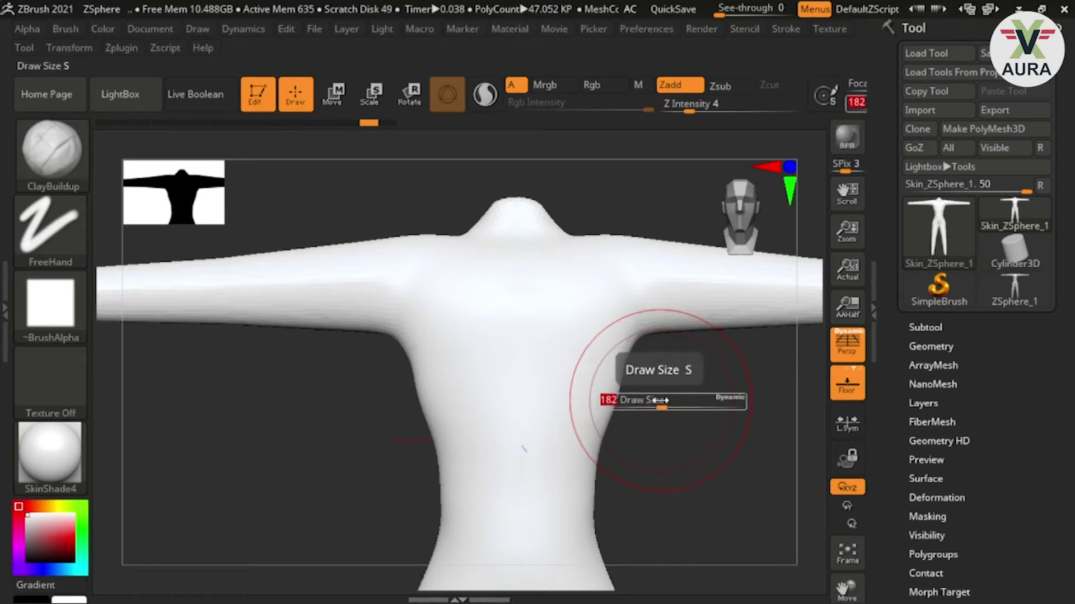
key("space")
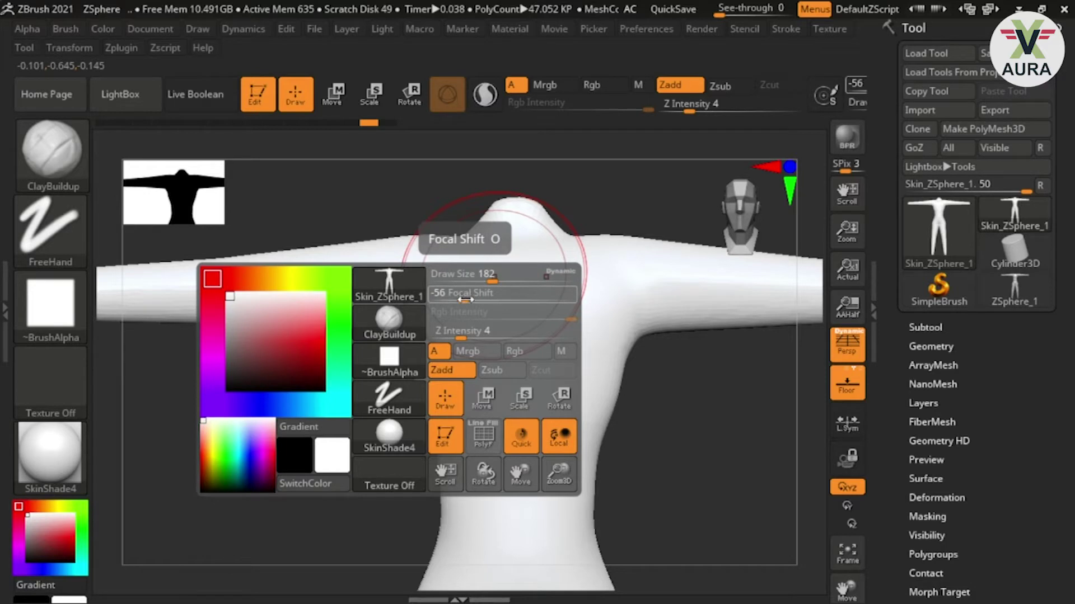
left_click_drag(464, 302, 473, 297)
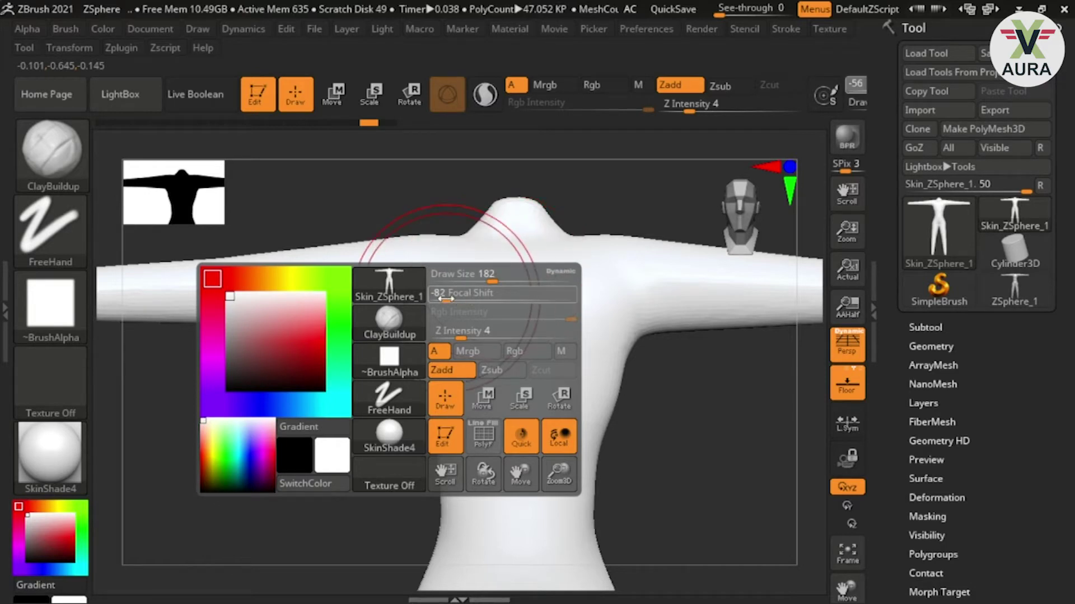
left_click_drag(473, 298, 476, 298)
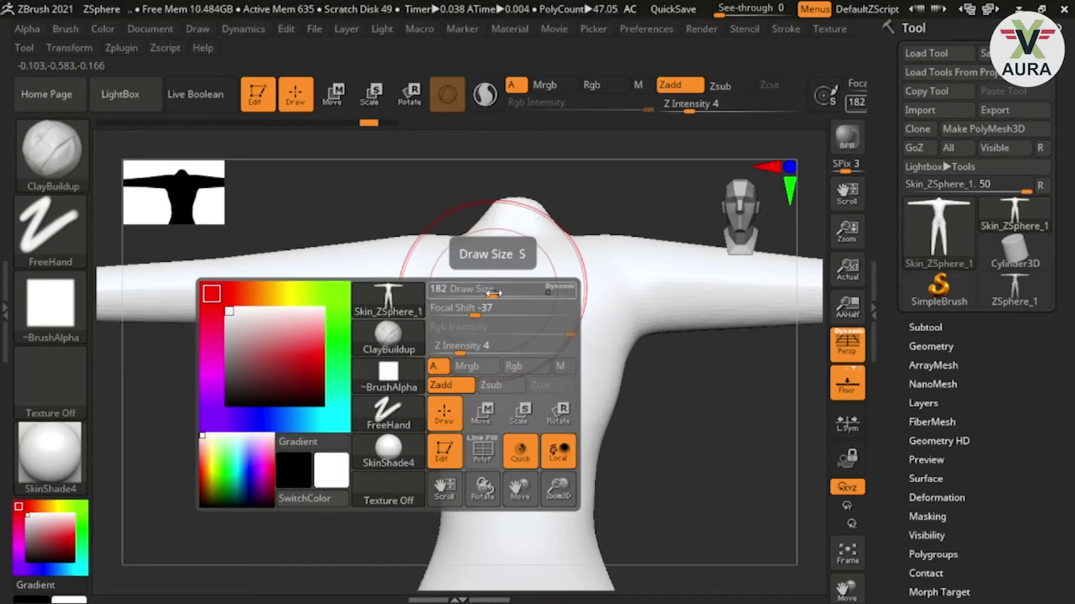
left_click_drag(493, 292, 481, 290)
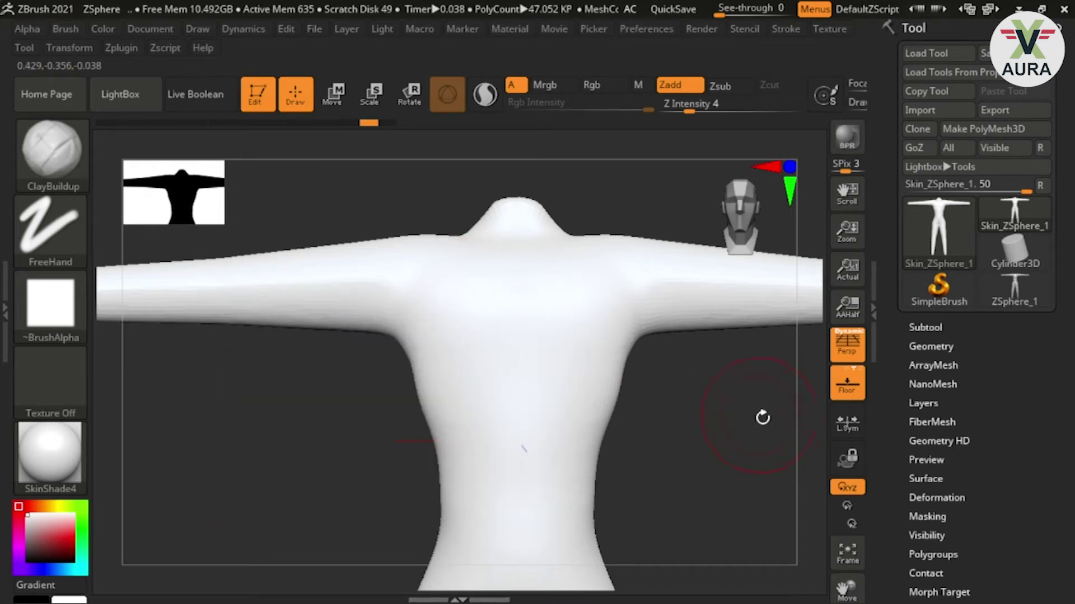
mouse_move(546, 284)
left_mouse_down()
mouse_move(537, 396)
mouse_move(576, 413)
mouse_move(566, 350)
mouse_move(536, 338)
left_mouse_up()
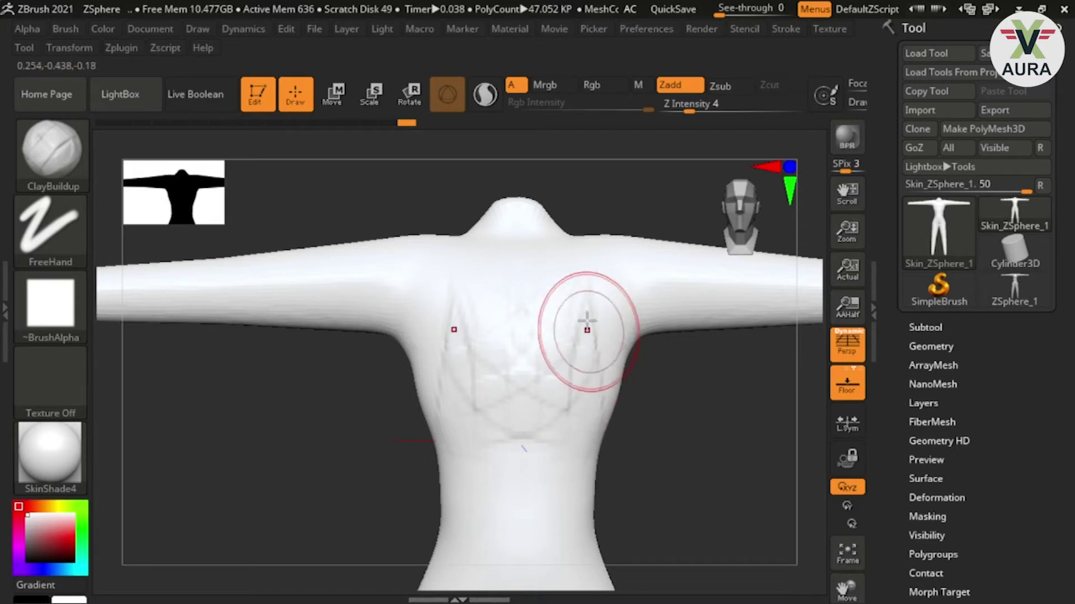
- Shrink the brush to Draw Size 17 and zoom out to view the whole figure
left_click_drag(610, 445, 700, 434)
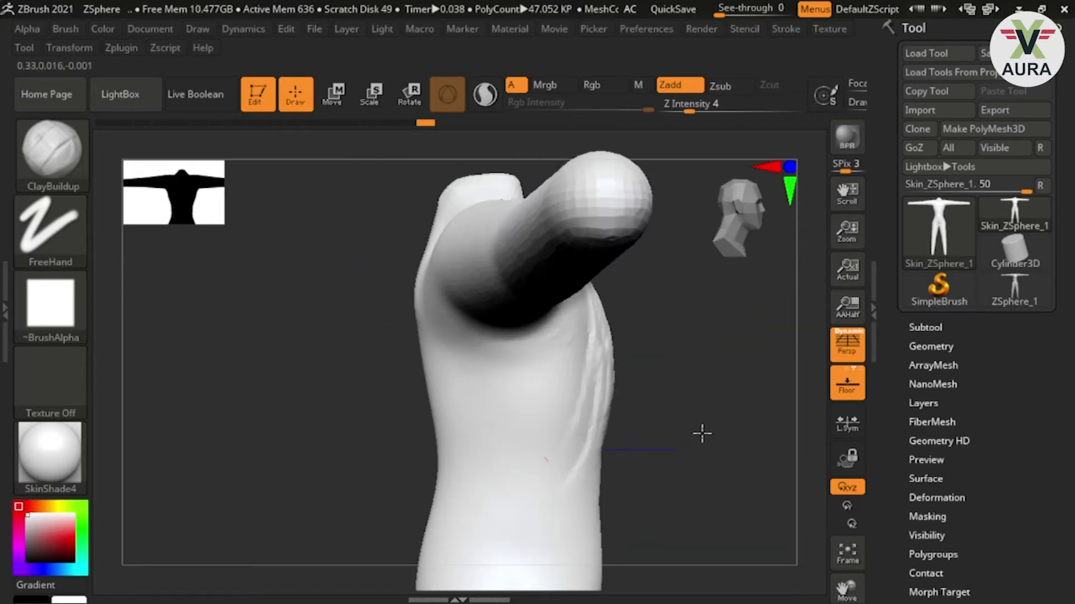
key("ctrl")
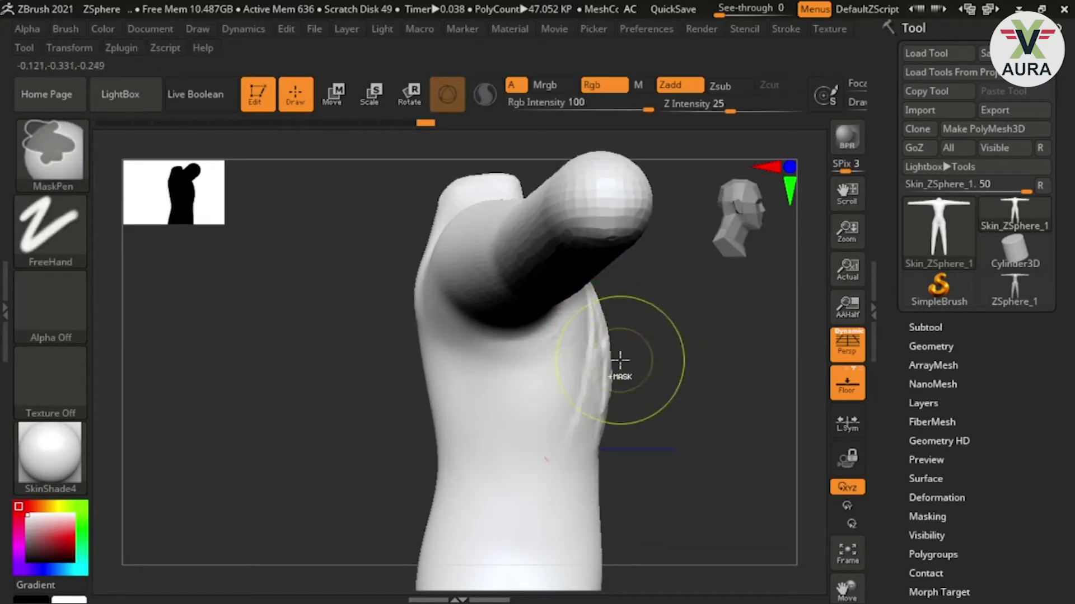
left_click_drag(700, 403, 620, 425)
key("s")
left_click_drag(528, 364, 507, 372)
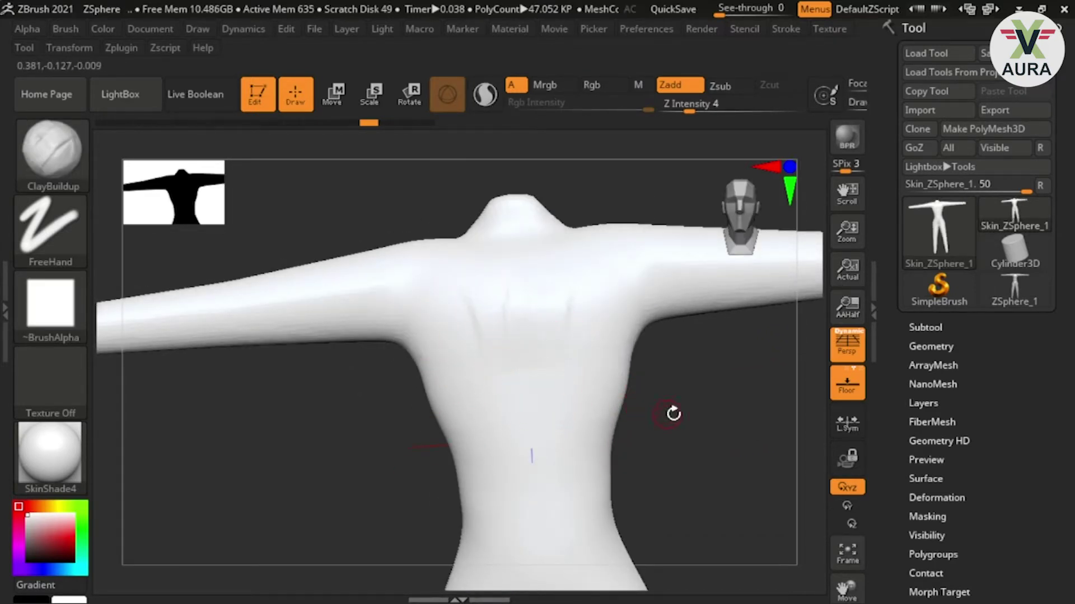
mouse_move(595, 364)
left_mouse_down("alt")
mouse_move(598, 344)
mouse_move(665, 375)
left_mouse_up("alt")
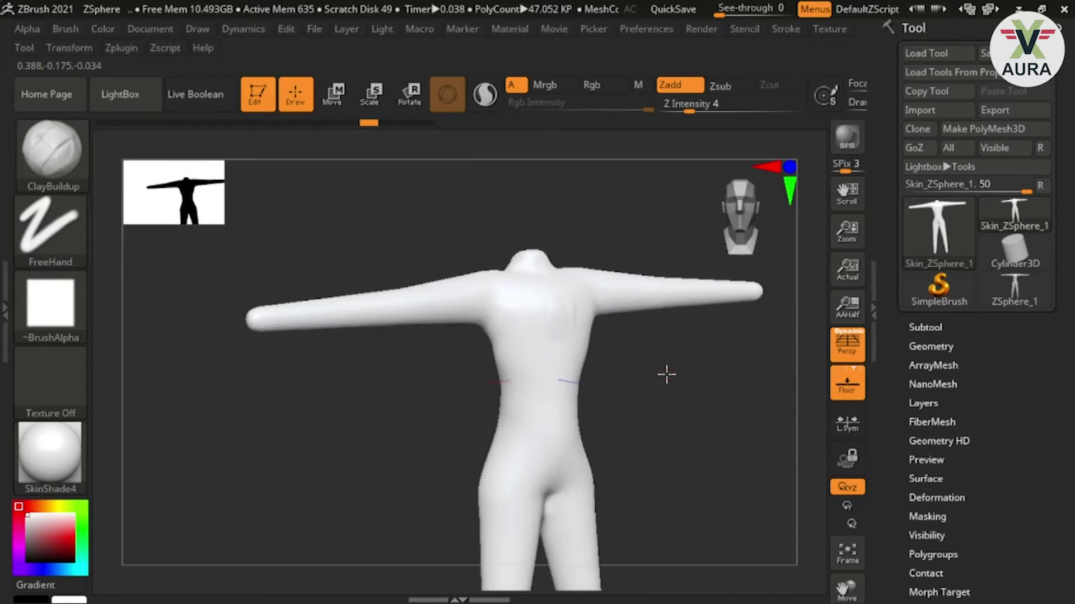
mouse_move(708, 417)
right_mouse_down("ctrl")
mouse_move(497, 378)
mouse_move(611, 525)
mouse_move(422, 377)
mouse_move(571, 448)
right_mouse_up("ctrl")
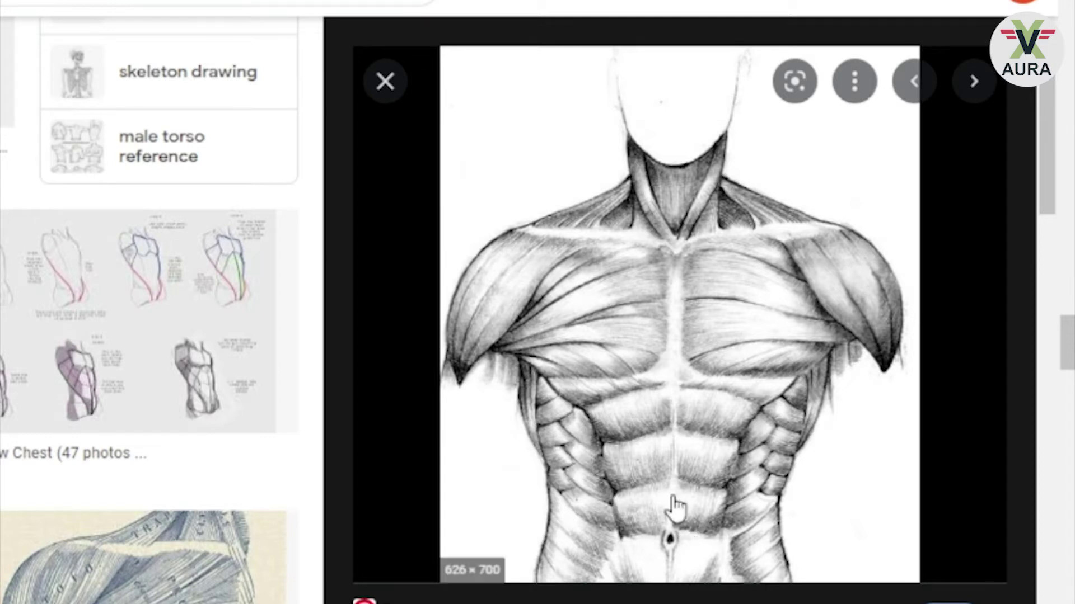
- Browse the torso anatomy image results and step through to the Creative Bloq back-anatomy drawing
scroll(671, 508, "down", 2)
scroll(672, 508, "up", 2)
scroll(132, 372, "down", 5)
scroll(108, 360, "down", 3)
scroll(108, 360, "down", 1)
scroll(150, 336, "down", 4)
scroll(150, 336, "down", 1)
scroll(149, 336, "down", 5)
scroll(149, 336, "up", 5)
left_click(28, 335)
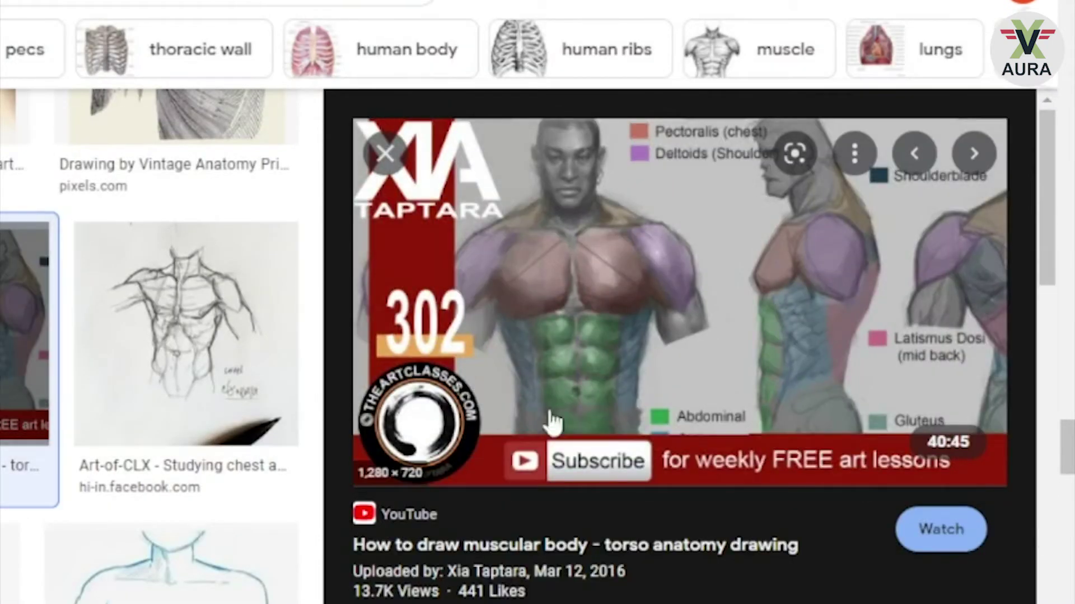
left_click(965, 115)
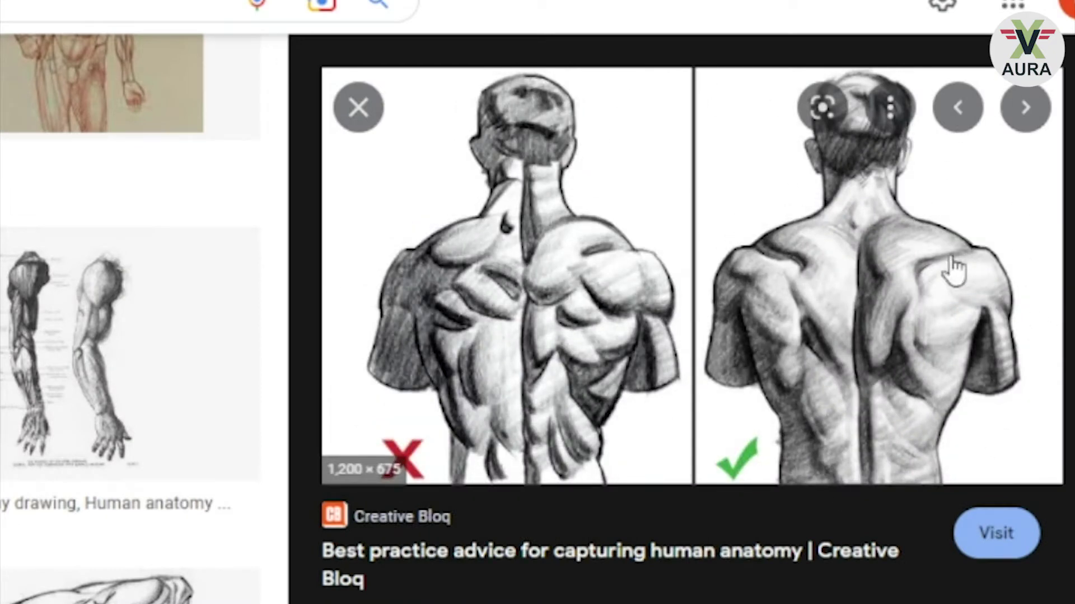
- Open the Upper Back related image, then advance to the Pinterest pencil torso sketch
scroll(739, 492, "down", 5)
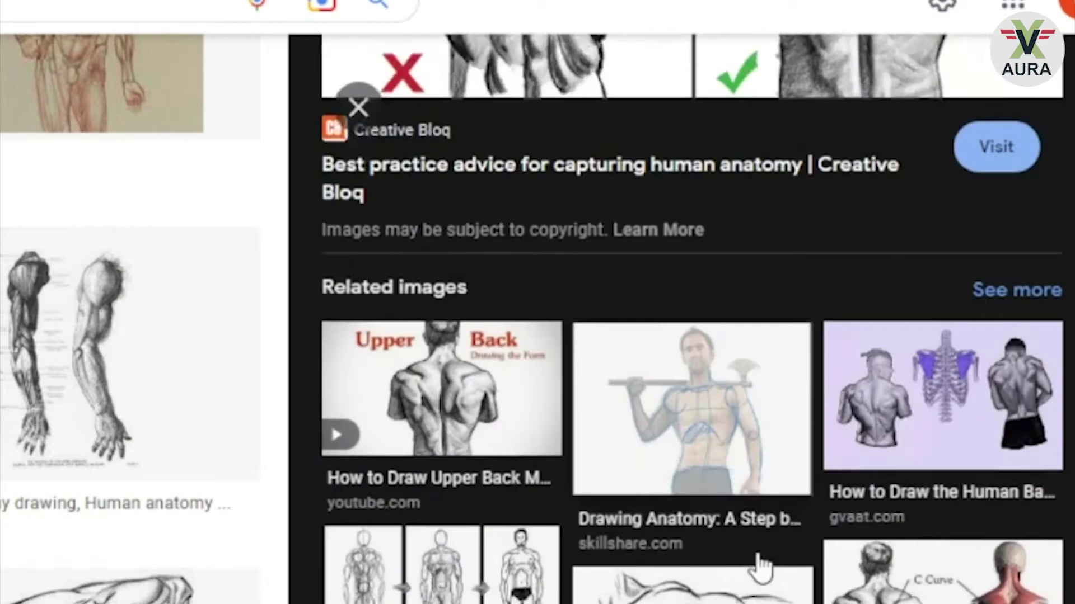
left_click(434, 386)
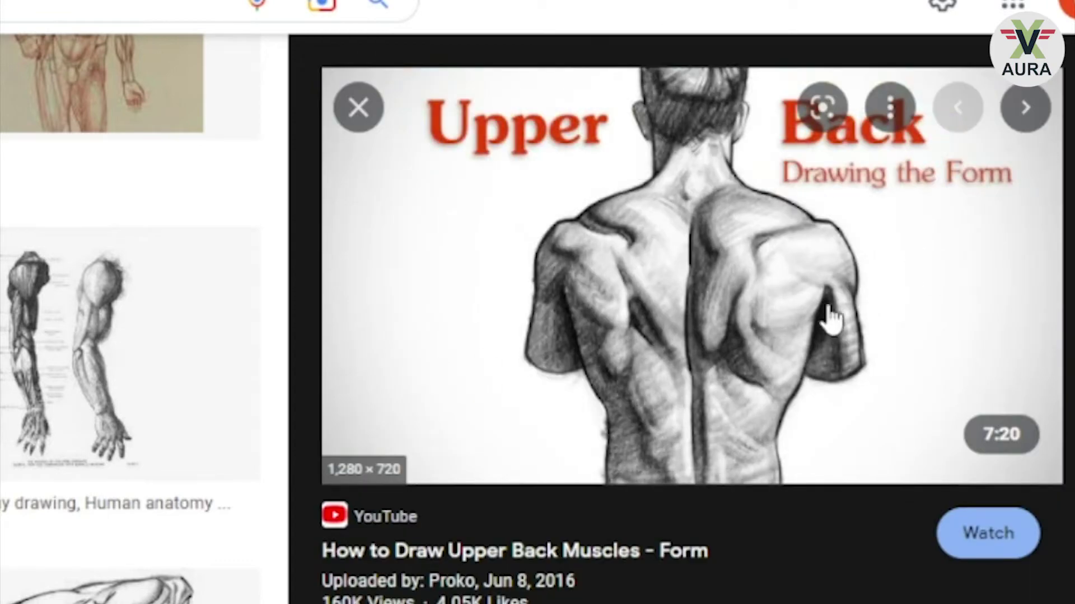
scroll(784, 347, "down", 5)
scroll(812, 447, "down", 5)
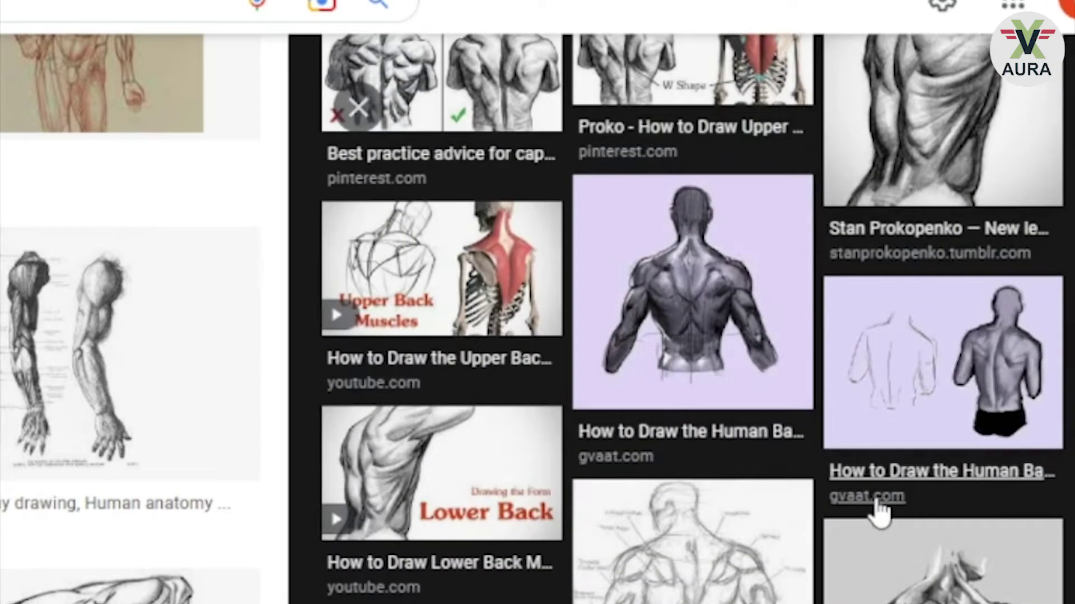
scroll(448, 545, "down", 2)
scroll(449, 544, "down", 3)
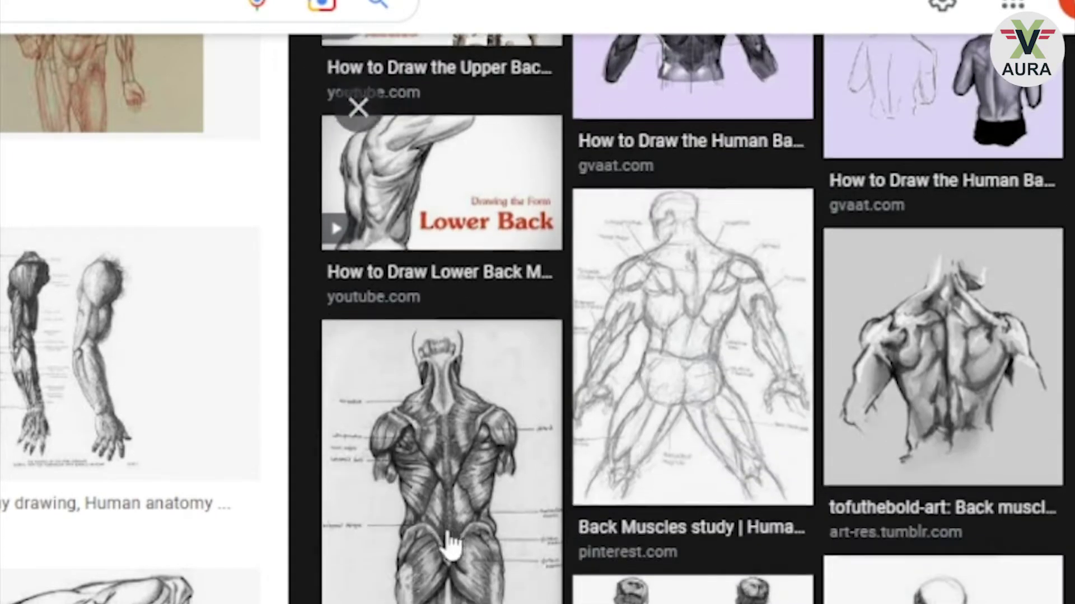
scroll(684, 539, "down", 5)
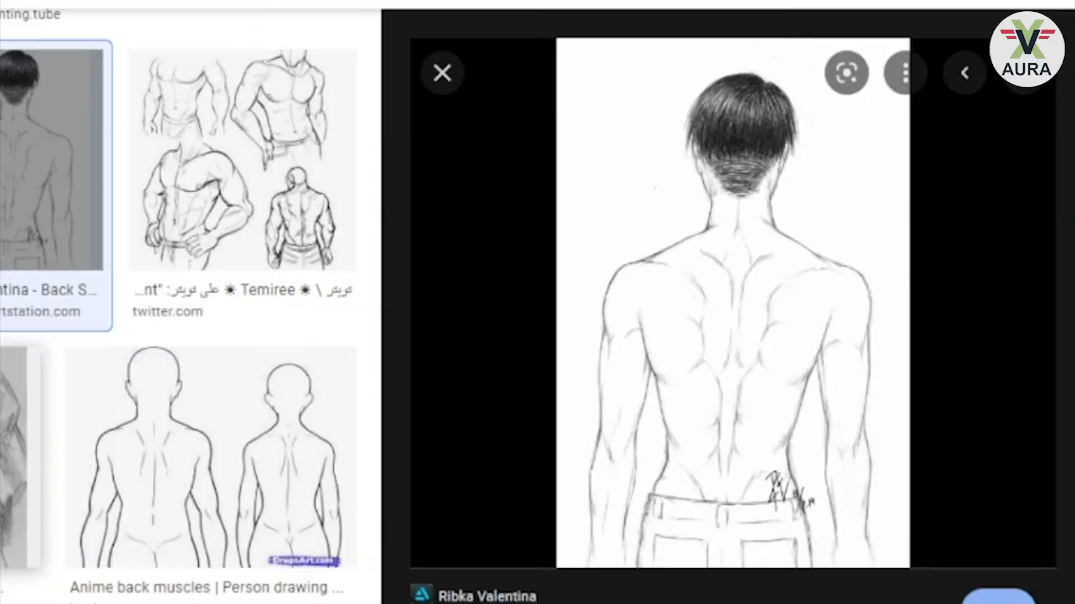
key("Right")
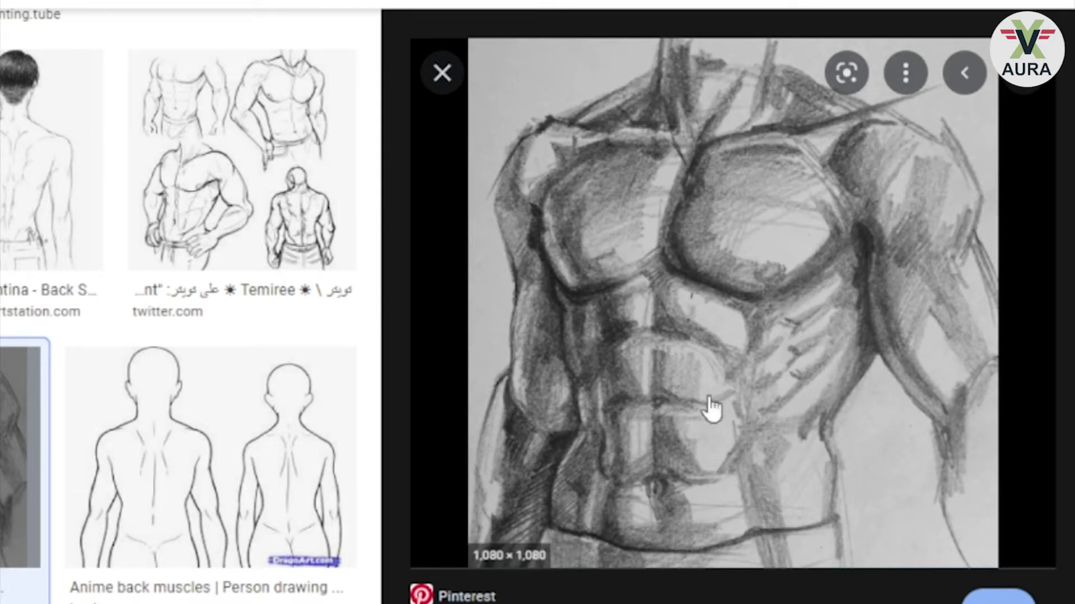
- Scroll to Related images and open another muscular torso anatomy drawing
scroll(112, 445, "down", 5)
scroll(628, 461, "down", 5)
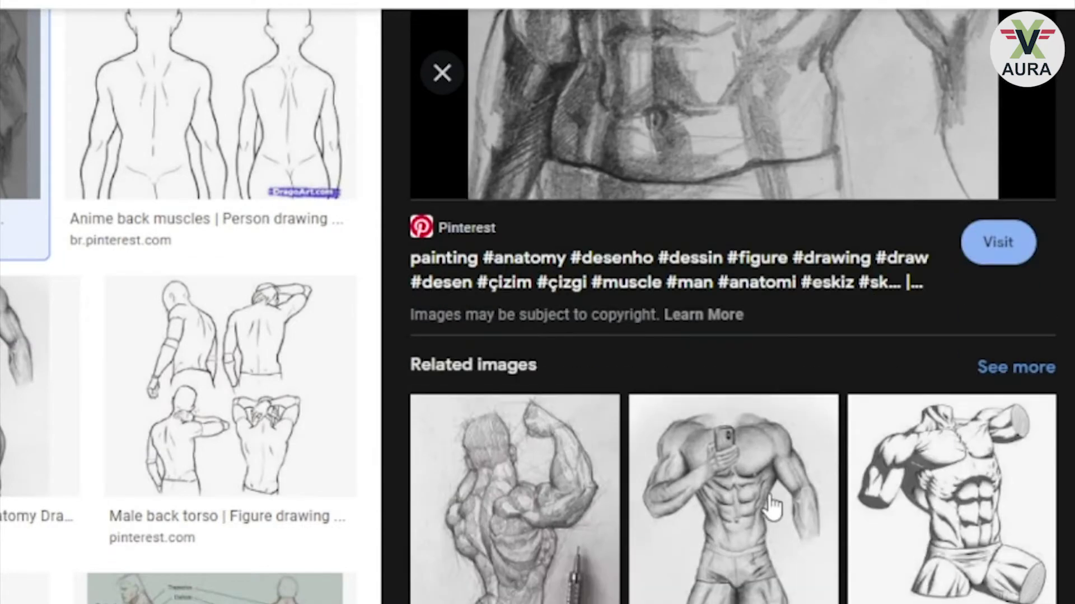
left_click(509, 476)
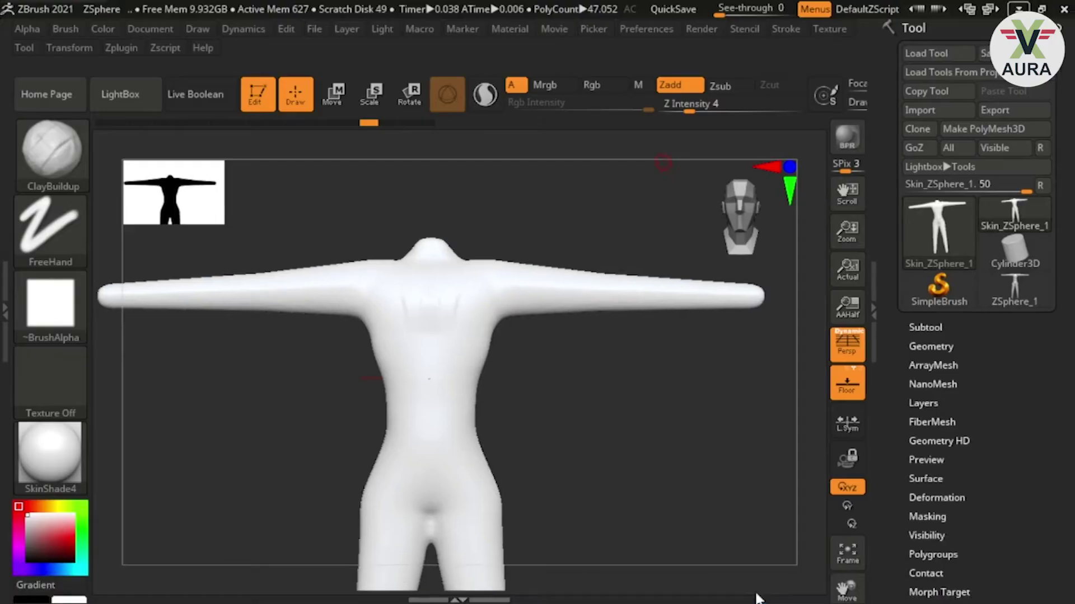
- Zoom in on the chest, set Draw Size 9 and Z Intensity 14, then undo test strokes
right_click_drag(518, 284, 574, 480, "ctrl")
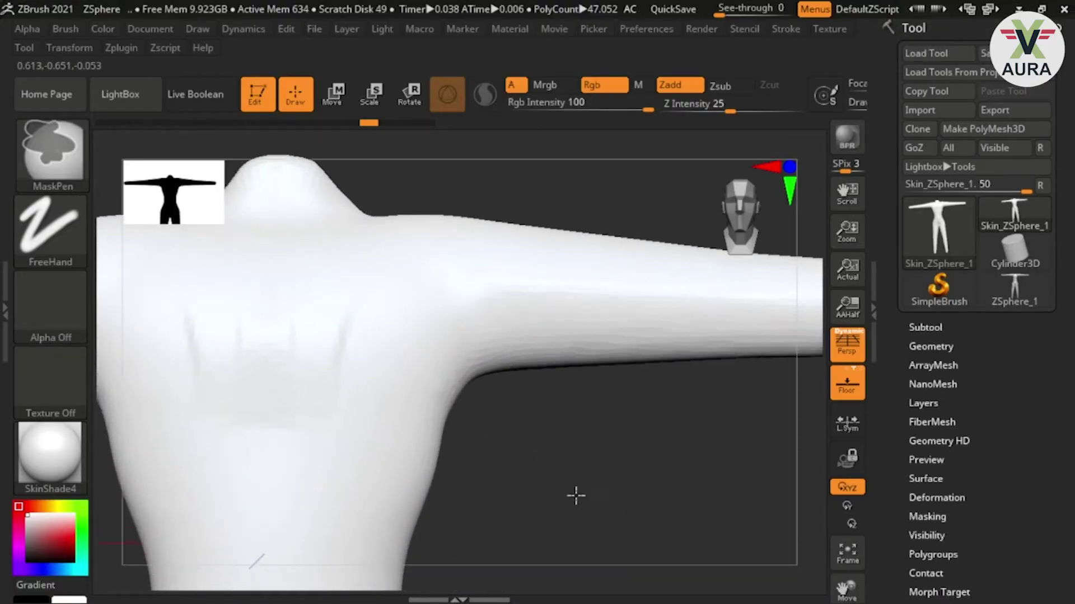
mouse_move(499, 451)
right_mouse_down("ctrl")
mouse_move(665, 384)
mouse_move(386, 239)
right_mouse_up("ctrl")
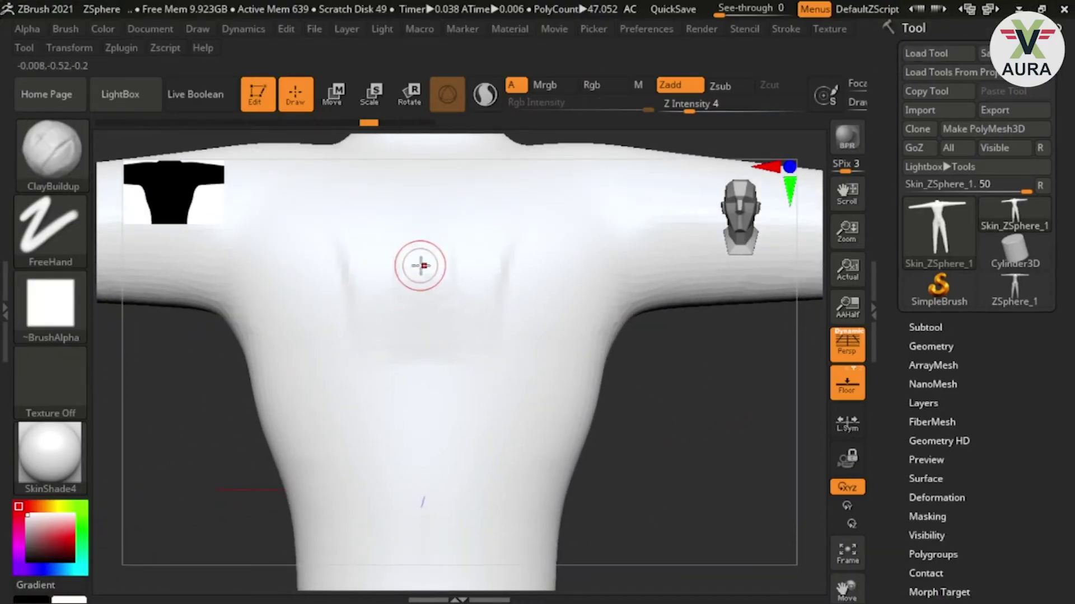
key("s")
left_click_drag(419, 265, 415, 264)
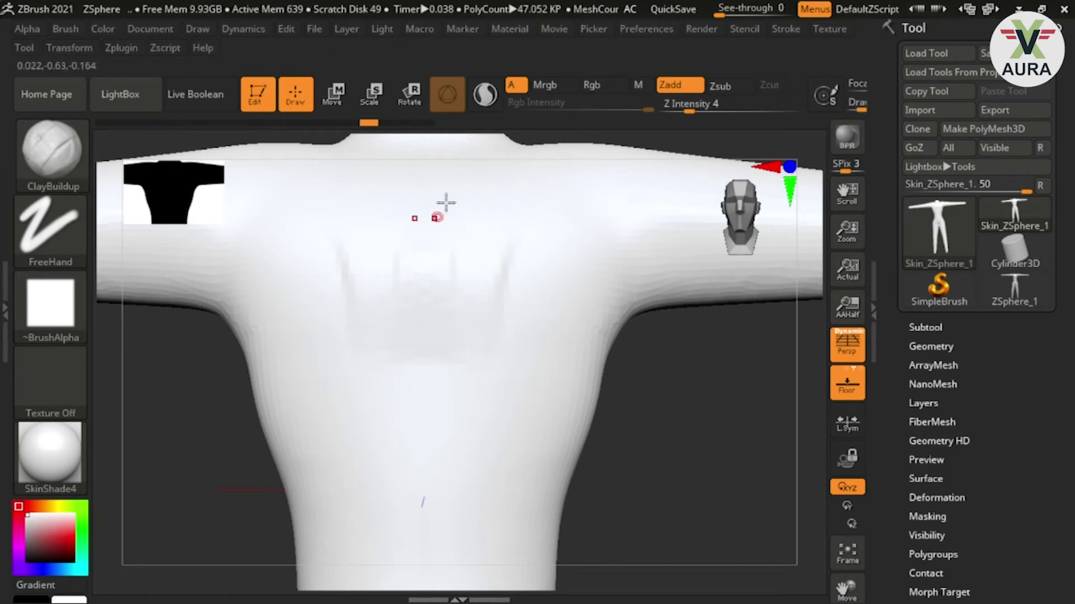
left_click_drag(690, 111, 714, 110)
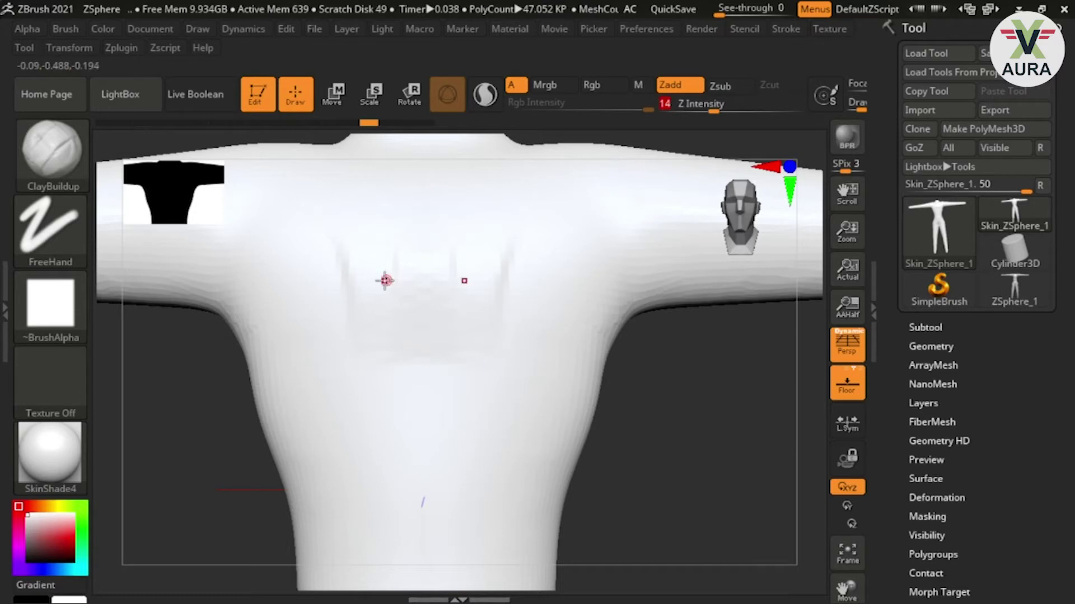
left_click_drag(407, 362, 431, 425)
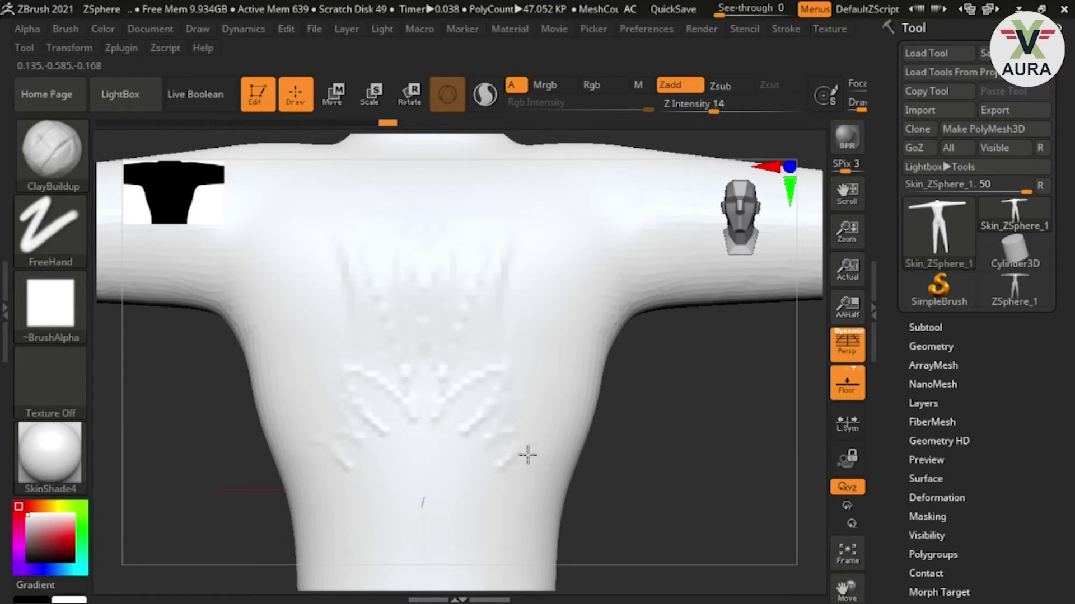
key("ctrl+z")
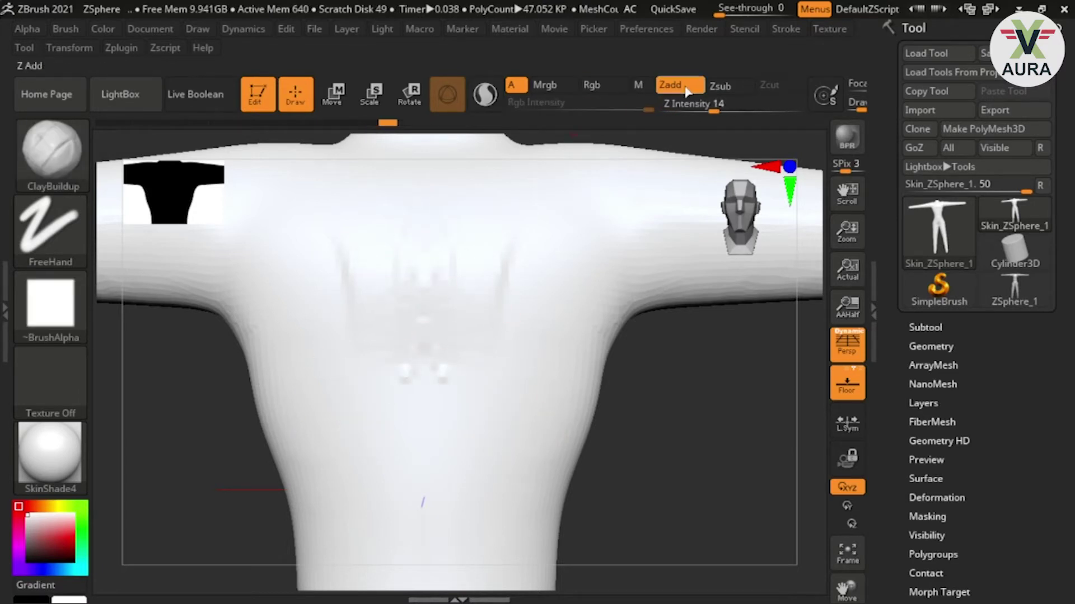
key("ctrl+z")
- Raise Z Intensity to 17, undo a test chest stroke, and switch the brush to Zsub
left_click_drag(708, 111, 718, 110)
left_click_drag(412, 345, 393, 436)
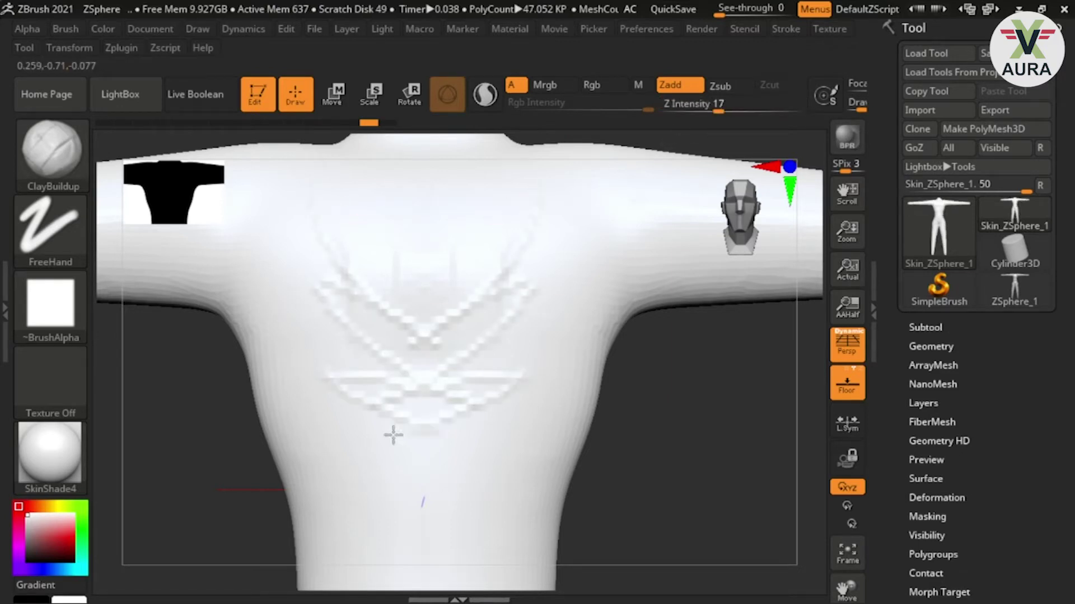
key("ctrl+z")
left_click(720, 85)
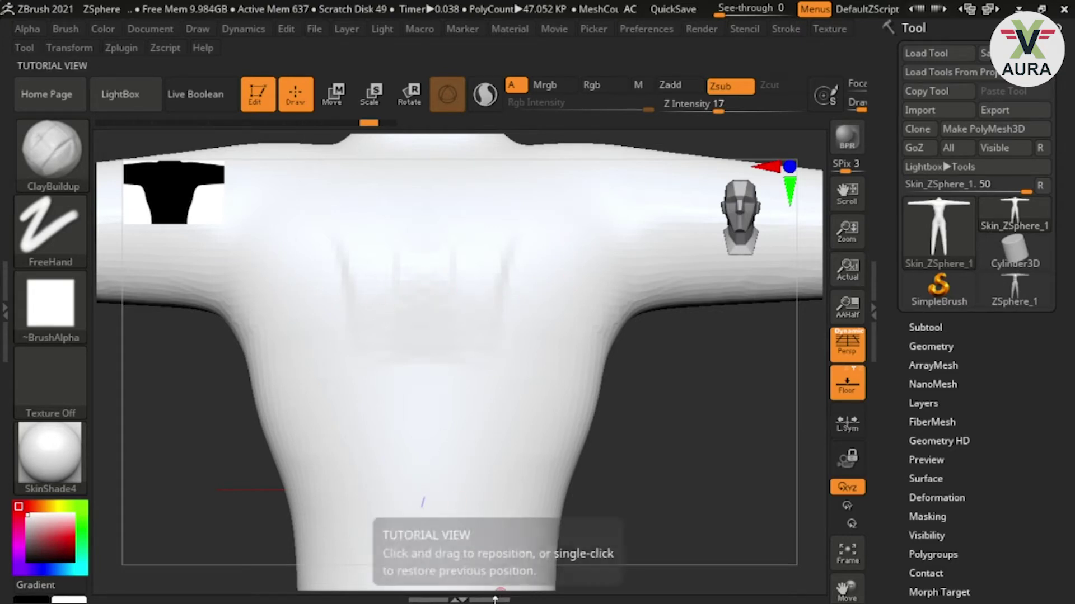
left_click(1042, 9)
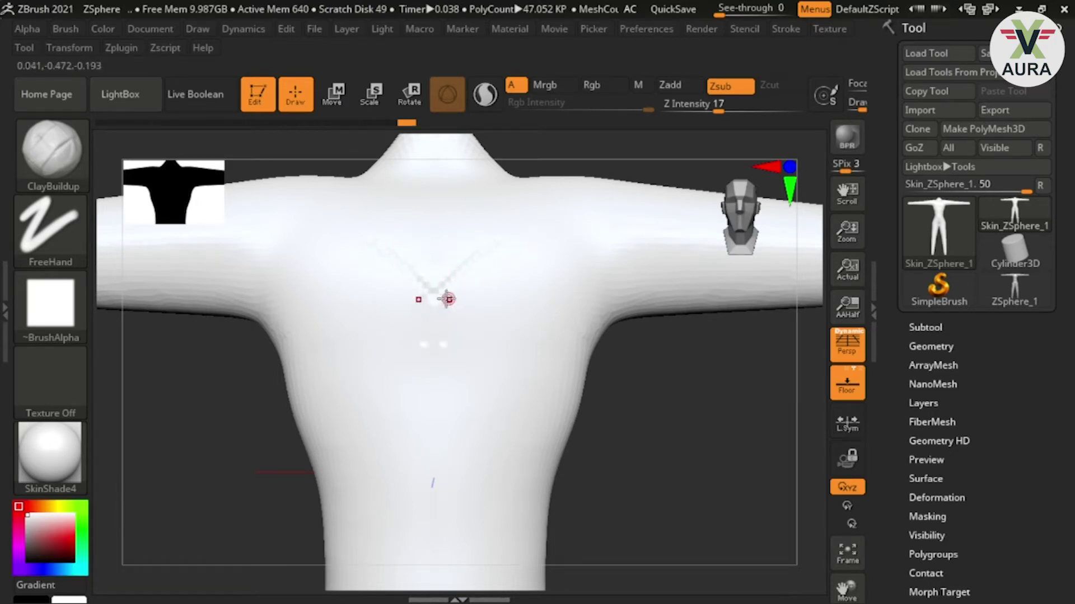
- Carve a groove under the chest V, redoing the first attempt, plus diagonals toward the armpits and shoulders
mouse_move(443, 360)
left_mouse_down()
mouse_move(499, 377)
mouse_move(548, 373)
left_mouse_up()
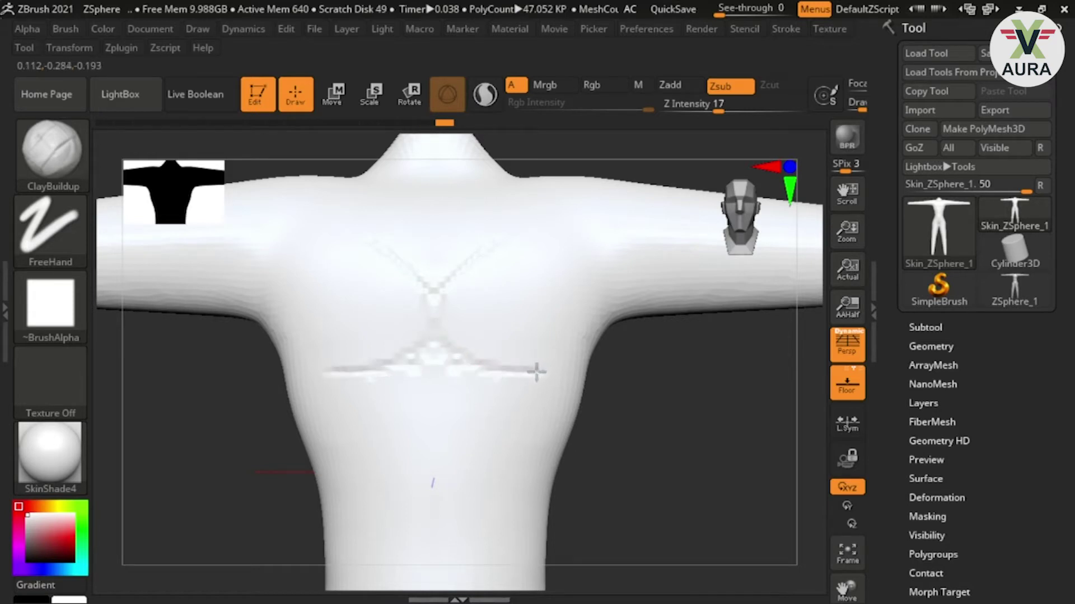
key("ctrl+z")
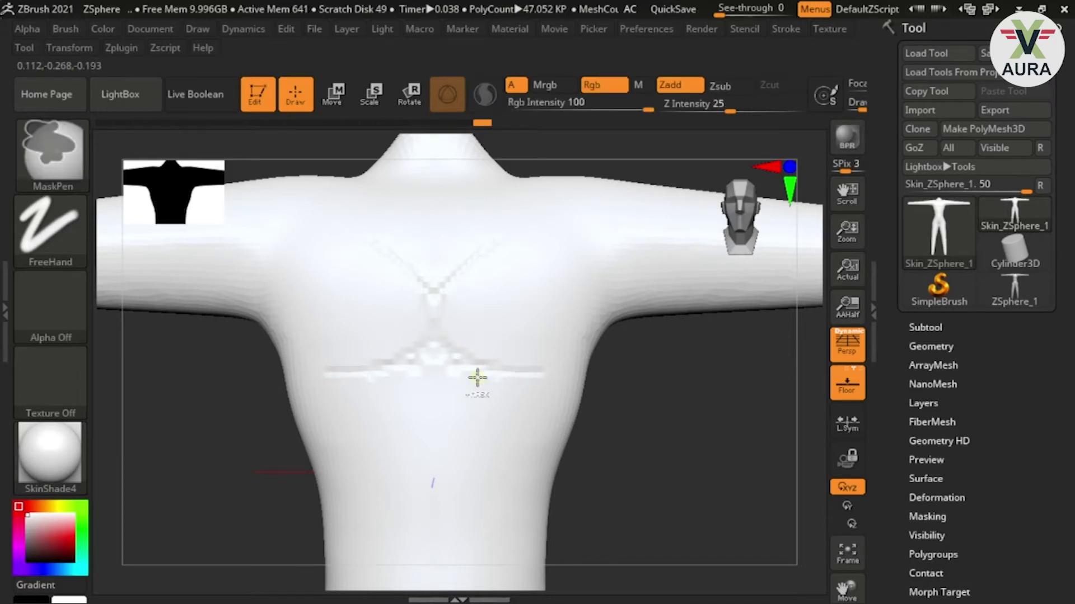
key("ctrl+z")
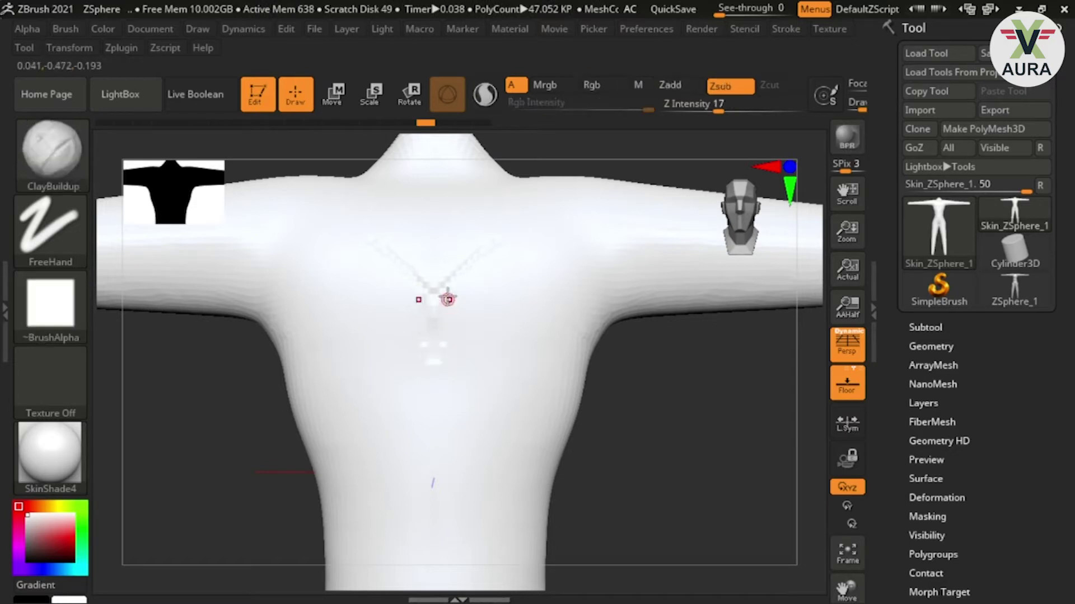
mouse_move(436, 361)
left_mouse_down()
mouse_move(546, 390)
mouse_move(562, 318)
left_mouse_up()
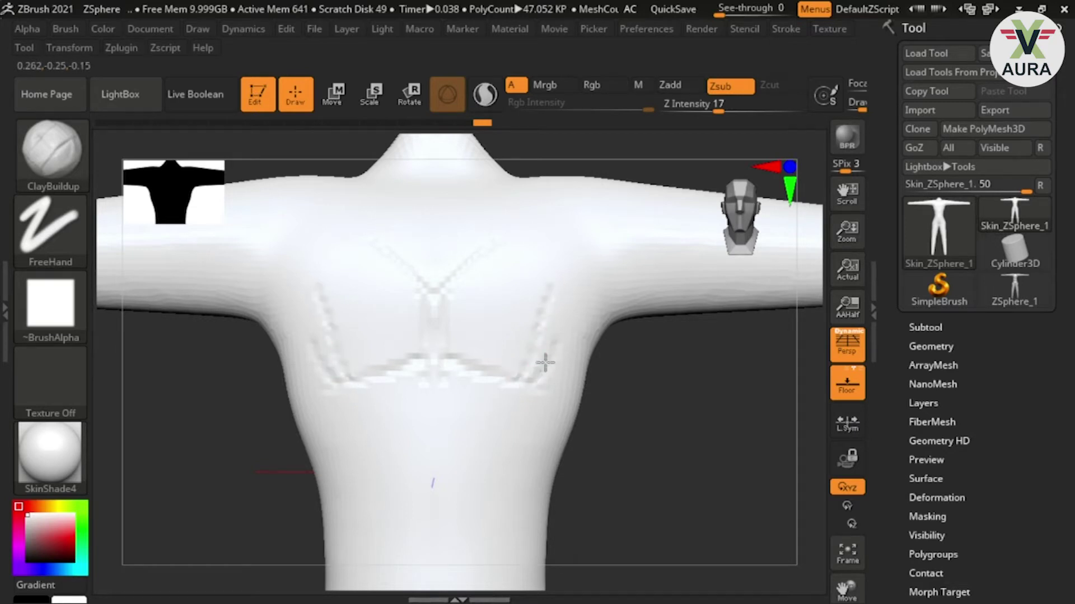
left_click_drag(594, 268, 573, 323)
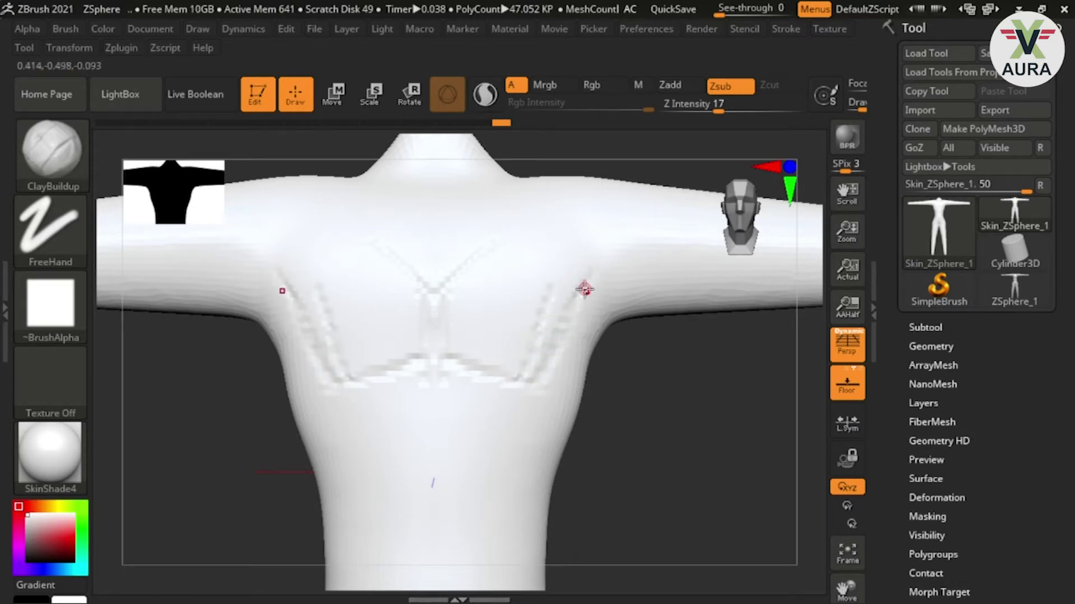
left_click_drag(577, 277, 534, 258)
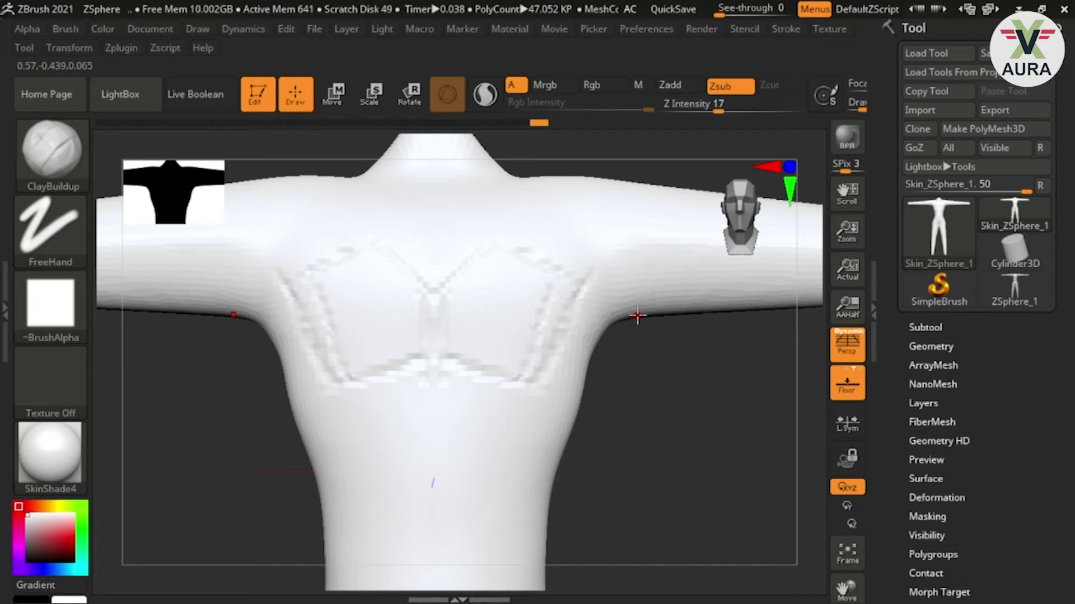
- Carve mirrored vertical grooves running from the chest down to the waist
scroll(672, 437, "up", 2)
scroll(684, 377, "up", 2)
scroll(638, 359, "up", 2)
key("ctrl")
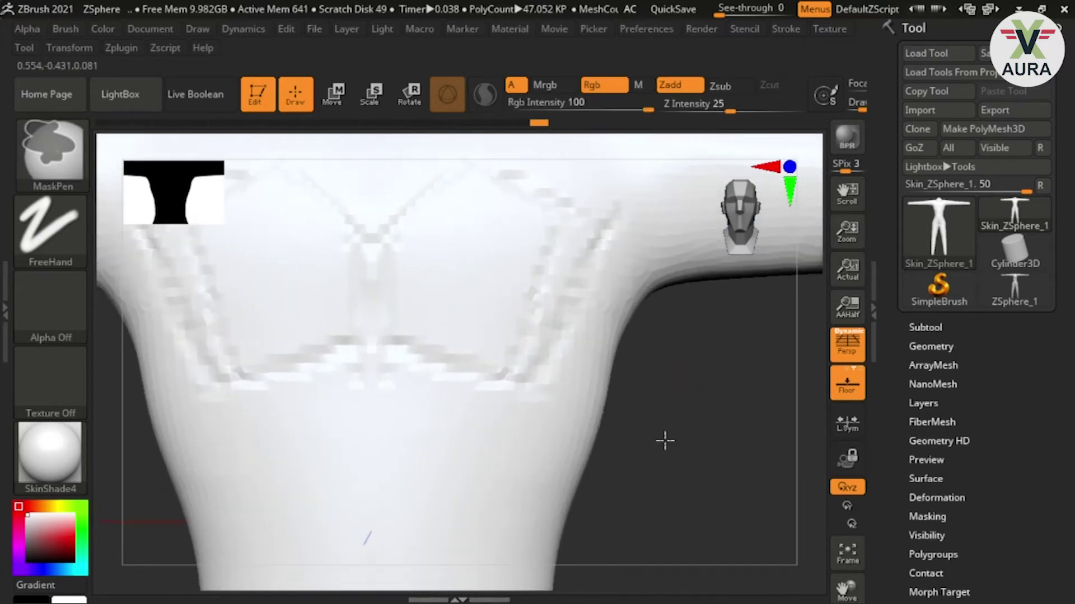
scroll(643, 336, "down", 3)
scroll(693, 408, "up", 1)
scroll(659, 377, "up", 1)
scroll(433, 354, "up", 2)
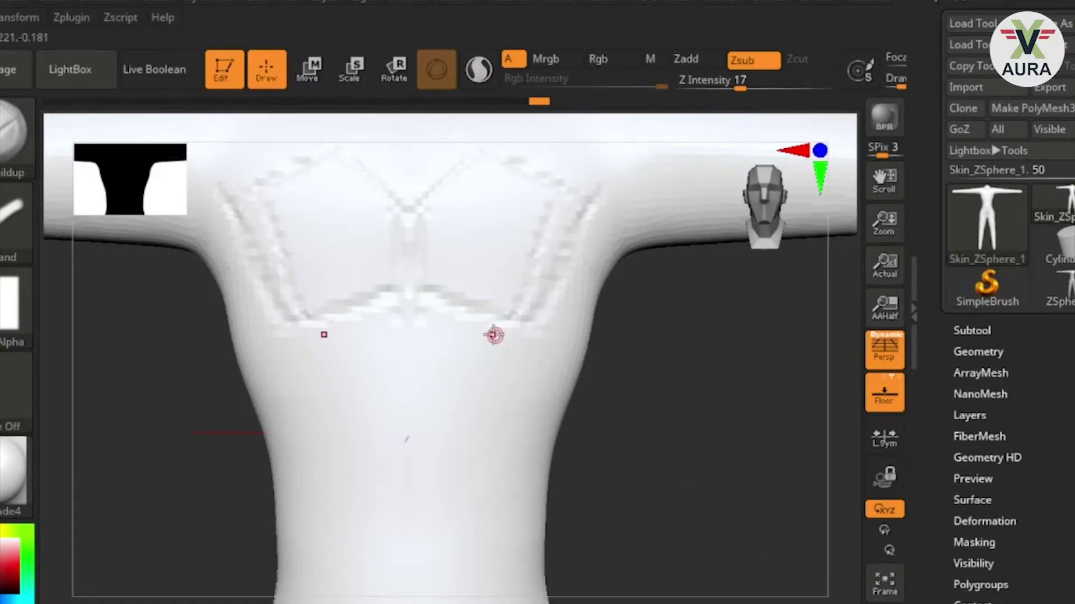
mouse_move(515, 353)
left_mouse_down()
mouse_move(473, 515)
mouse_move(422, 516)
left_mouse_up()
- Carve a mirrored groove across the lower abdomen, then turn the torso to show the arm and shoulders
mouse_move(560, 518)
left_mouse_down()
mouse_move(640, 432)
mouse_move(586, 424)
mouse_move(602, 372)
mouse_move(574, 406)
mouse_move(638, 418)
mouse_move(626, 464)
left_mouse_up()
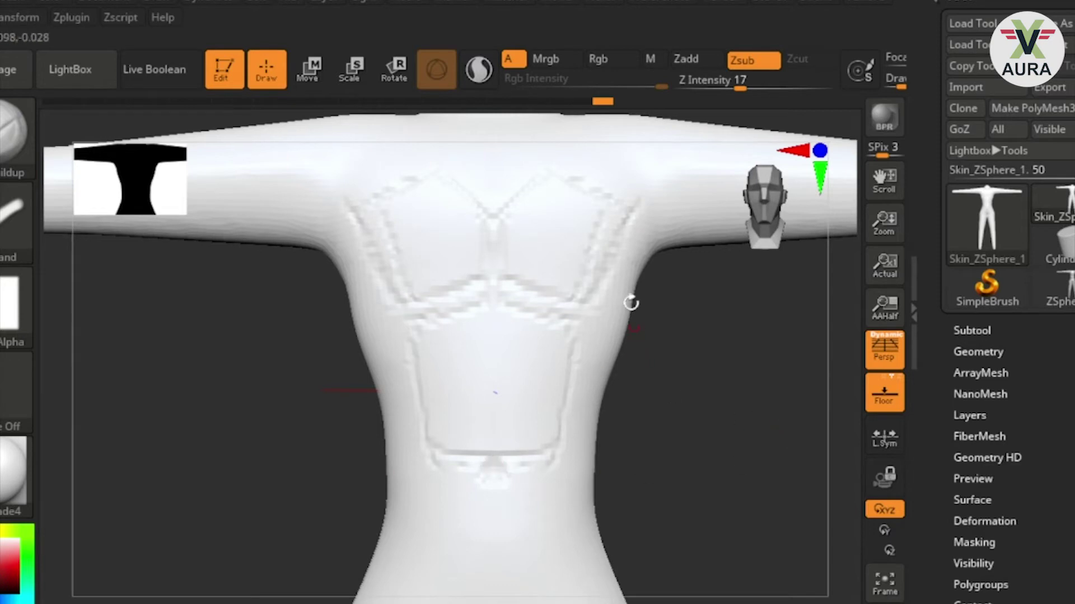
mouse_move(624, 360)
left_mouse_down()
mouse_move(514, 477)
mouse_move(479, 545)
mouse_move(633, 475)
mouse_move(602, 407)
mouse_move(595, 455)
mouse_move(606, 412)
left_mouse_up()
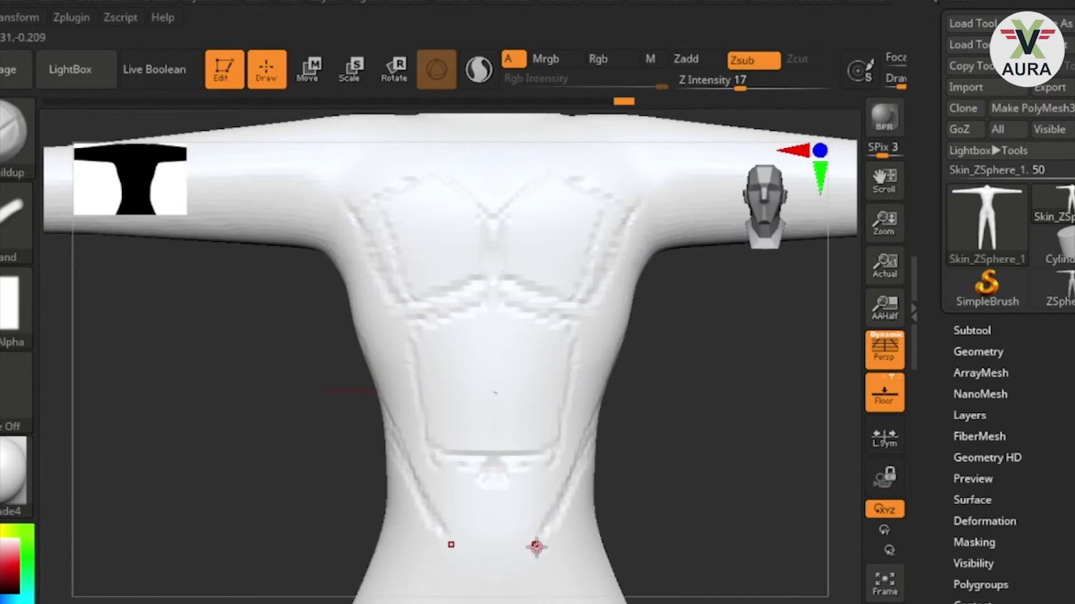
mouse_move(606, 485)
left_mouse_down()
mouse_move(635, 441)
mouse_move(681, 426)
mouse_move(665, 532)
mouse_move(557, 343)
left_mouse_up()
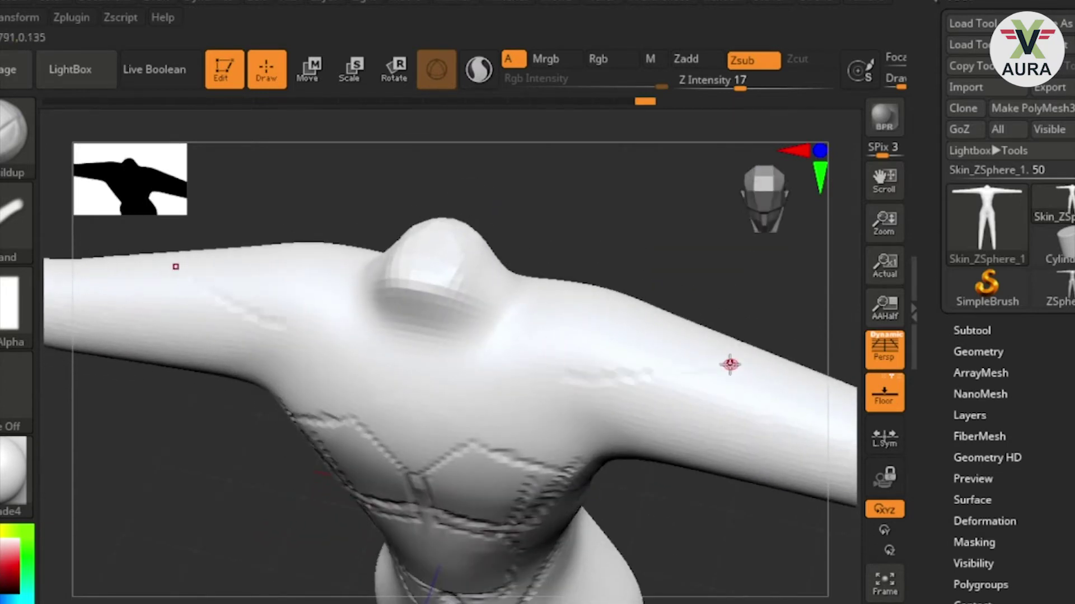
- Carve grooves along the upper arm near the shoulder and across the lower right arm to outline the deltoids
mouse_move(624, 279)
left_mouse_down()
mouse_move(681, 355)
mouse_move(624, 301)
left_mouse_up()
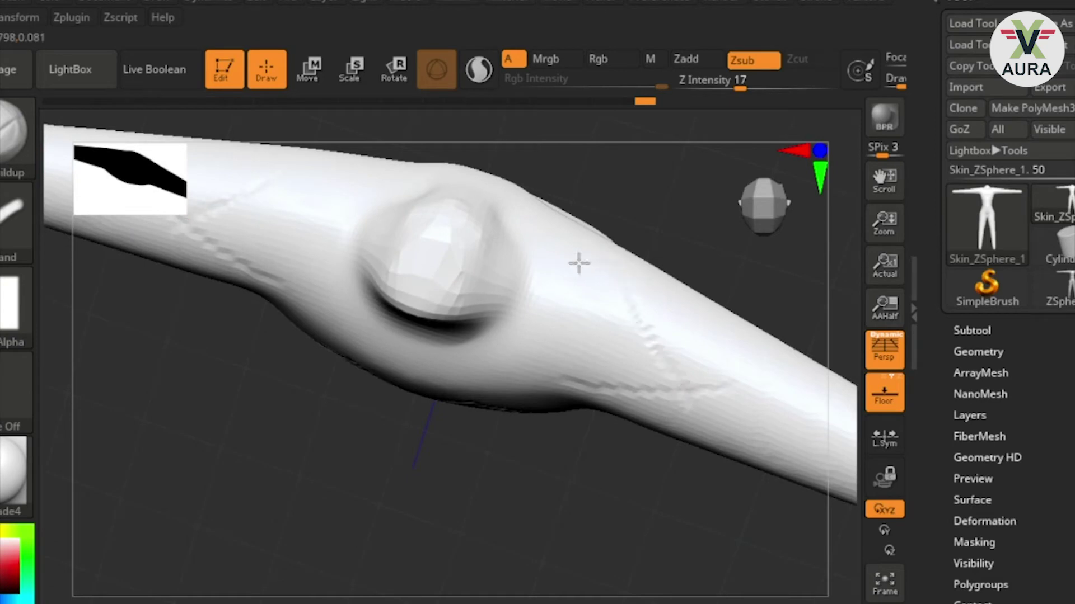
left_click_drag(599, 392, 643, 333)
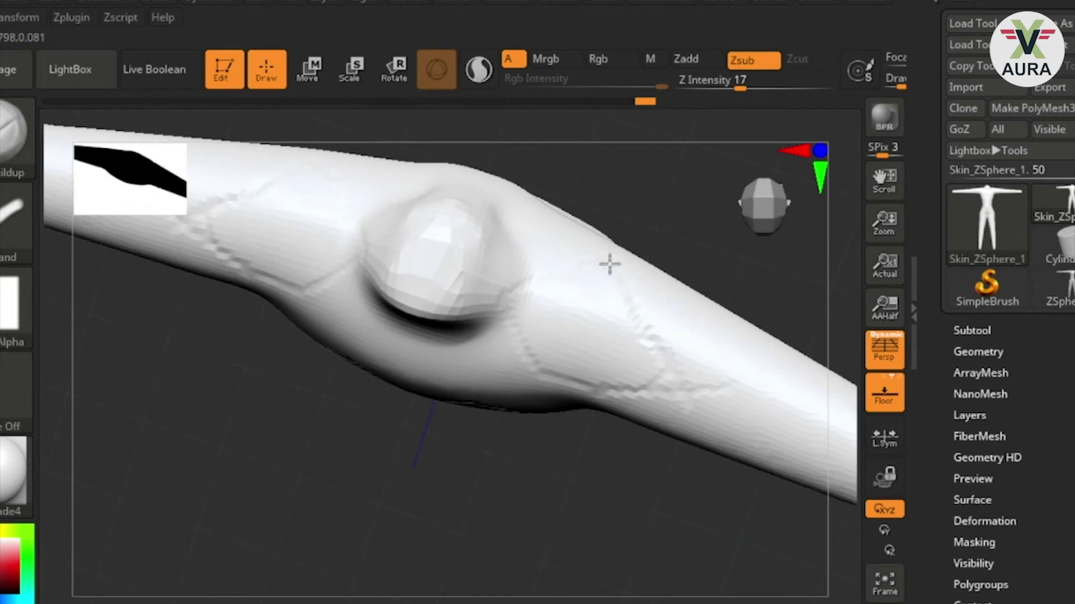
left_click_drag(599, 506, 609, 380)
mouse_move(846, 474)
left_mouse_down()
mouse_move(691, 460)
mouse_move(672, 445)
left_mouse_up()
left_click_drag(807, 523, 677, 419)
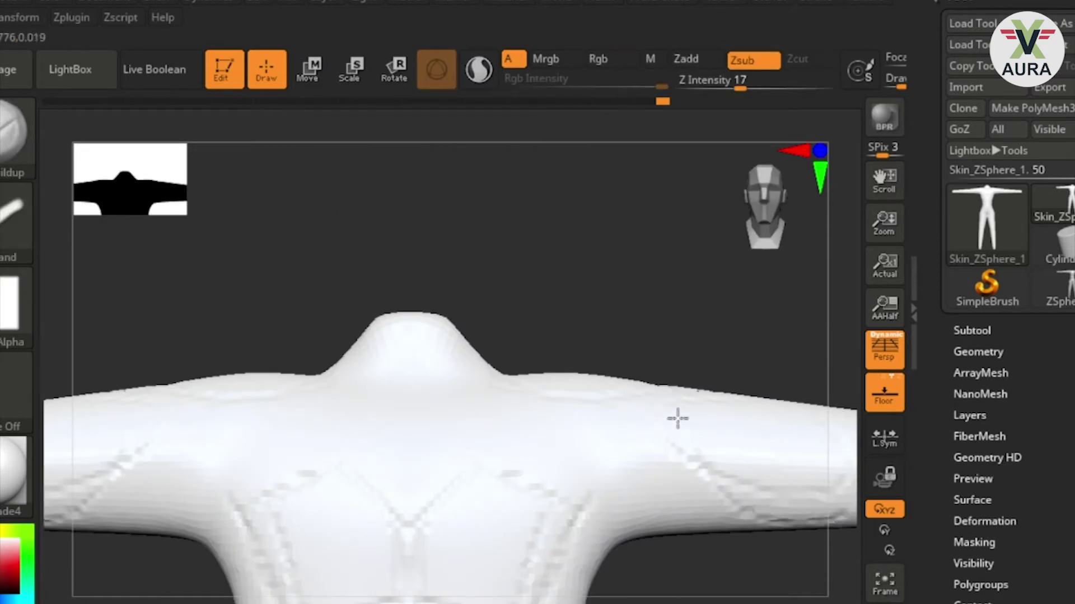
mouse_move(735, 564)
left_mouse_down()
mouse_move(758, 516)
mouse_move(798, 491)
left_mouse_up()
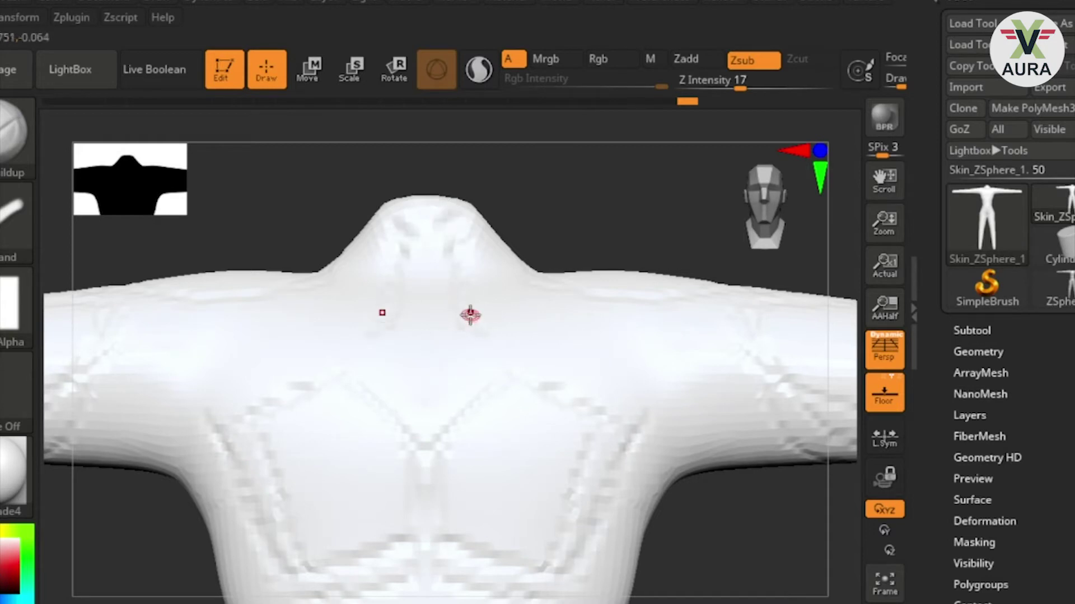
- Stroke a central neck groove with mirrored side grooves, plus short grooves across both shoulders
left_click_drag(426, 212, 427, 322)
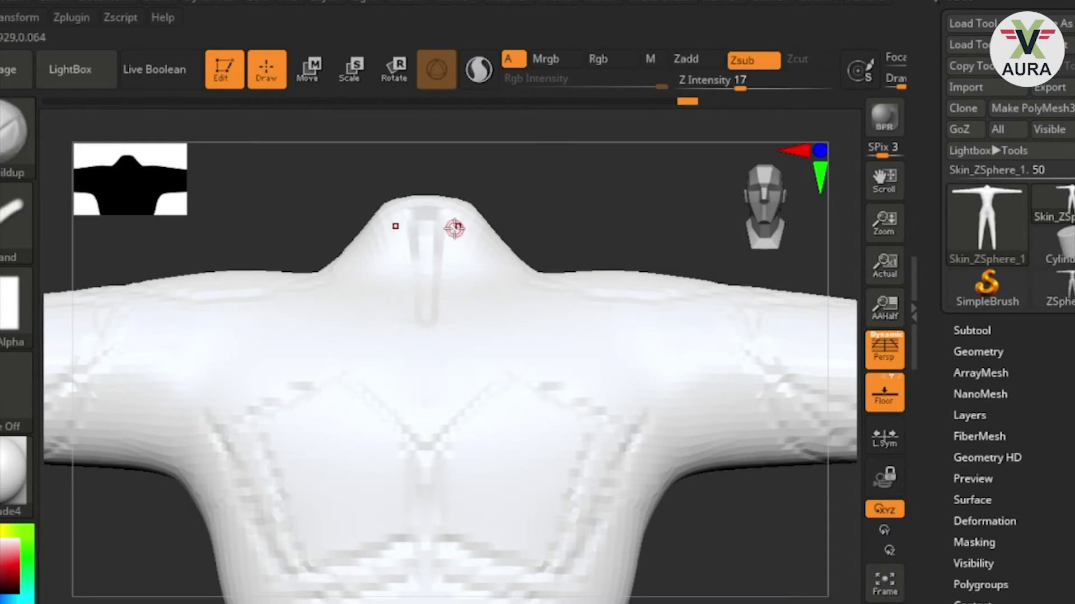
mouse_move(451, 207)
left_mouse_down()
mouse_move(460, 329)
mouse_move(494, 323)
mouse_move(462, 213)
left_mouse_up()
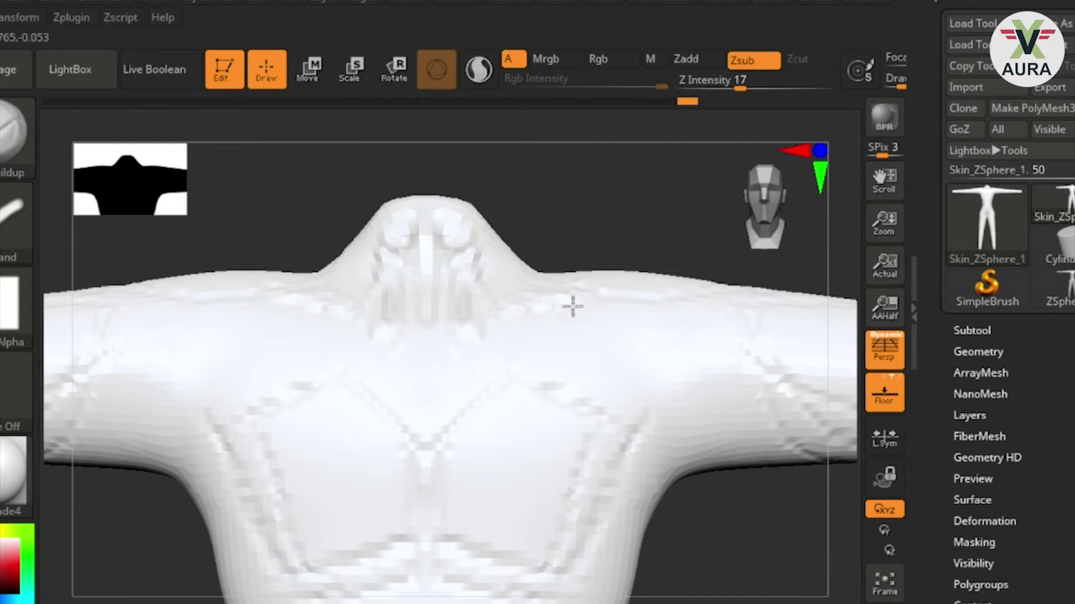
left_click_drag(547, 302, 607, 289)
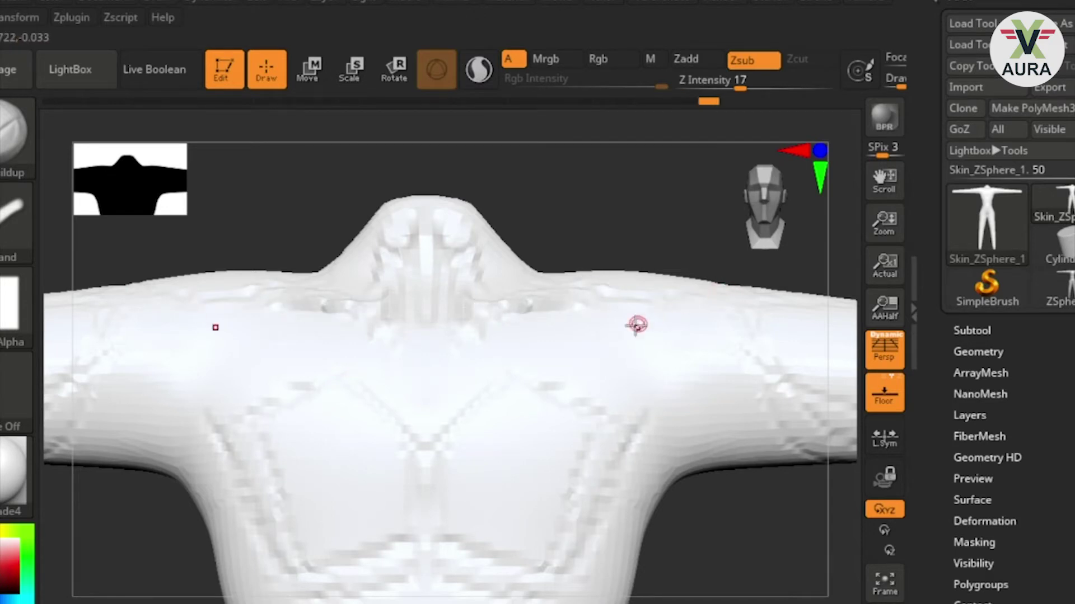
mouse_move(743, 523)
left_mouse_down("alt")
mouse_move(750, 381)
mouse_move(794, 470)
left_mouse_up("alt")
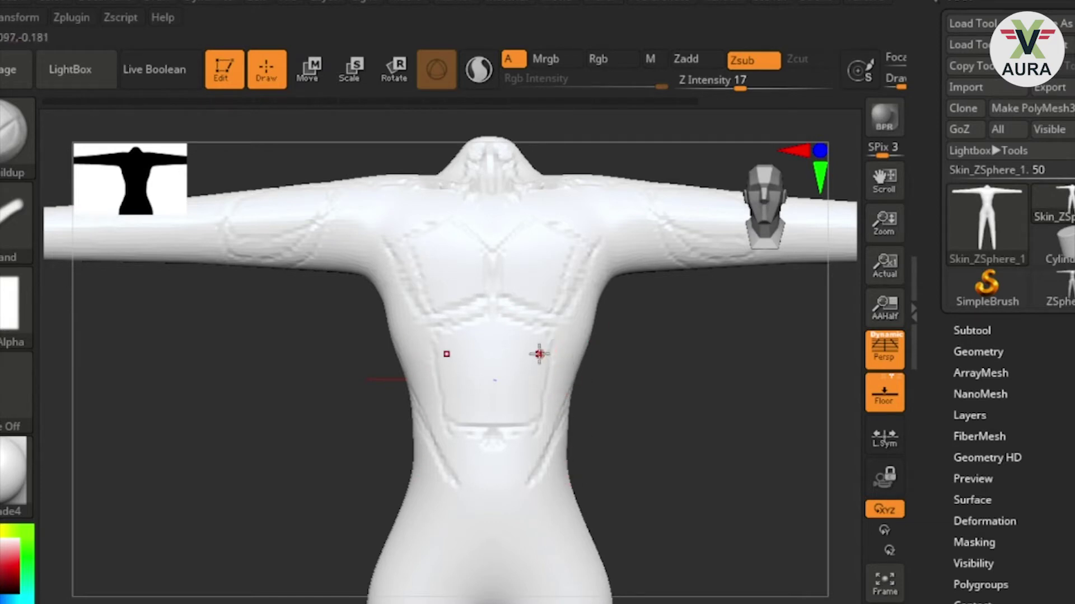
key("s")
left_click_drag(515, 338, 563, 339)
left_click(462, 317, "shift")
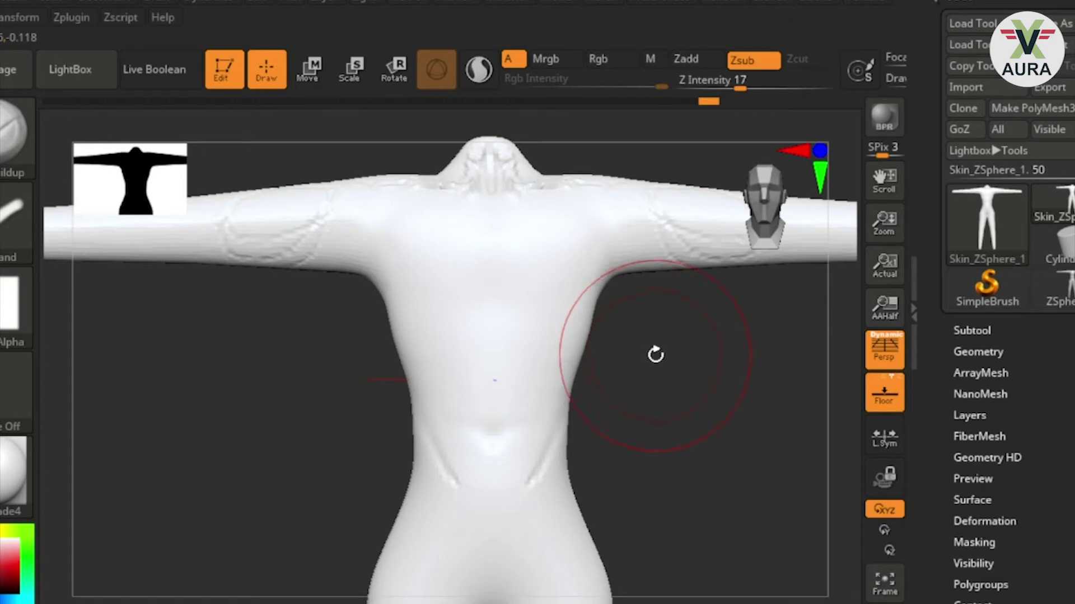
key("ctrl+z")
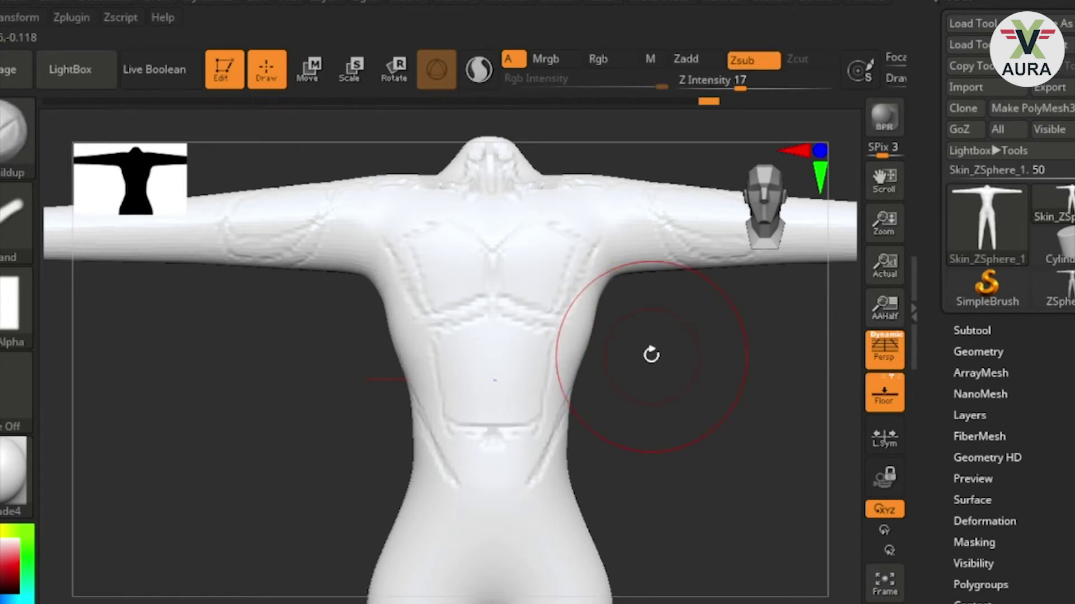
mouse_move(651, 354)
left_mouse_down("alt")
mouse_move(541, 480)
mouse_move(568, 431)
mouse_move(557, 438)
mouse_move(570, 201)
left_mouse_up("alt")
mouse_move(434, 351)
left_mouse_down("alt")
mouse_move(439, 185)
mouse_move(444, 403)
mouse_move(472, 211)
left_mouse_up("alt")
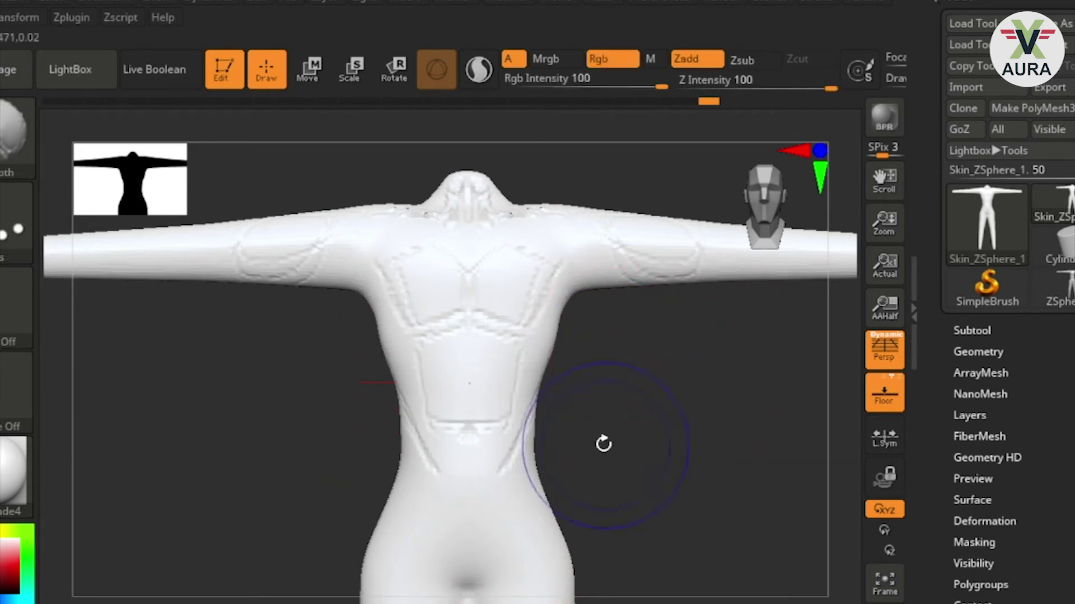
key("shift")
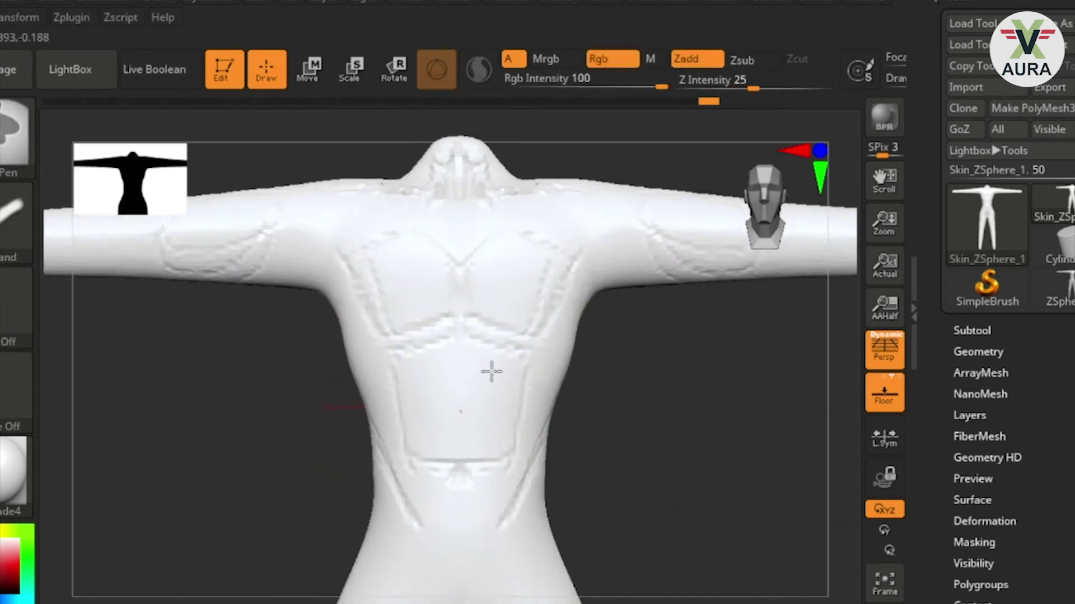
key("s")
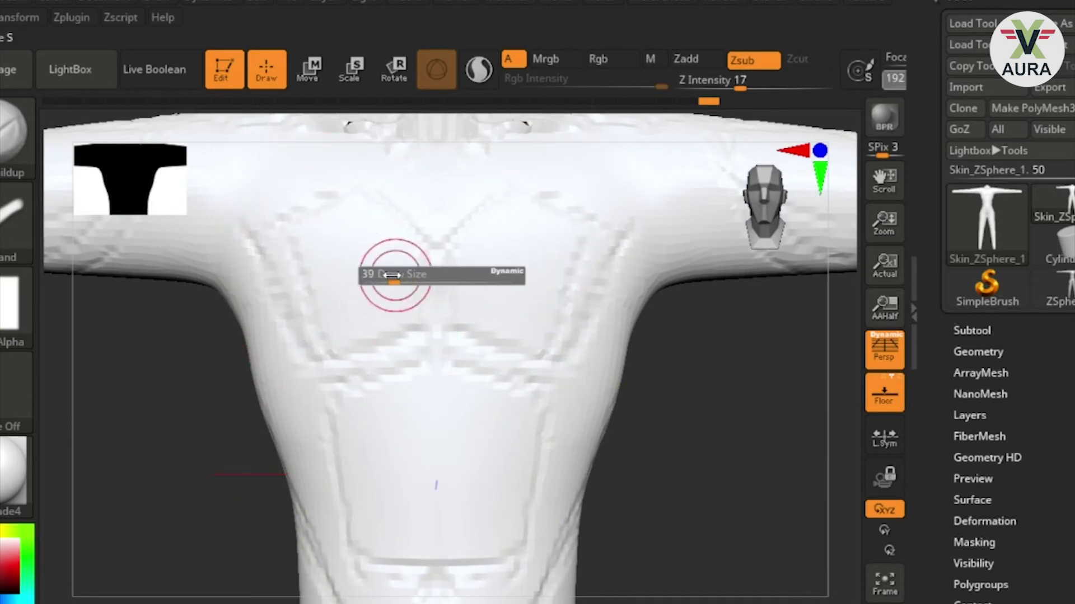
- Switch ClayBuildup to build-up mode at Z Intensity 5 and start shaping the left pectoral
left_click(698, 62)
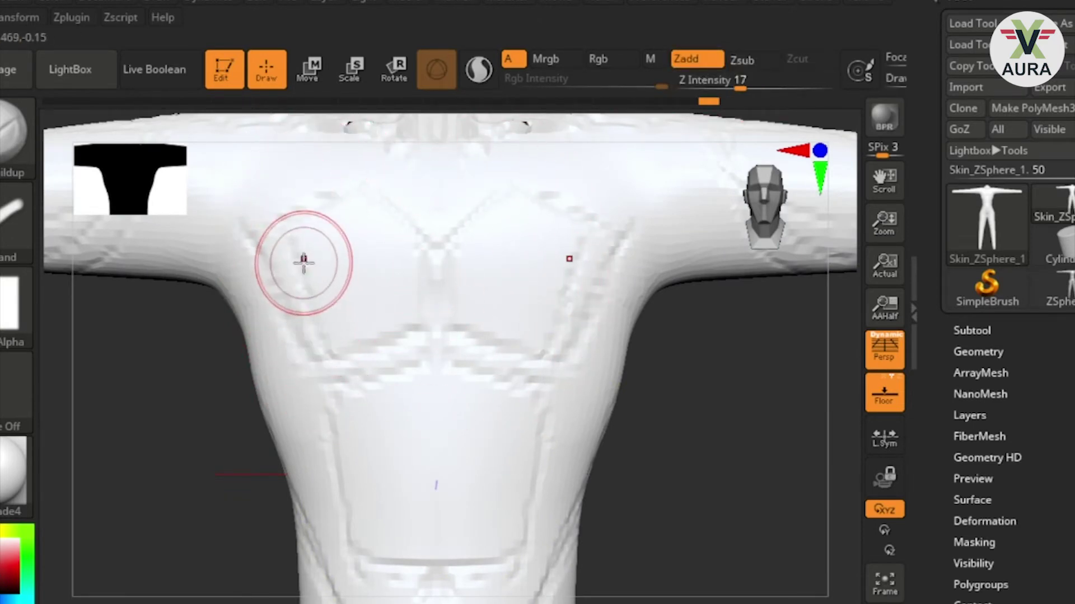
key("u")
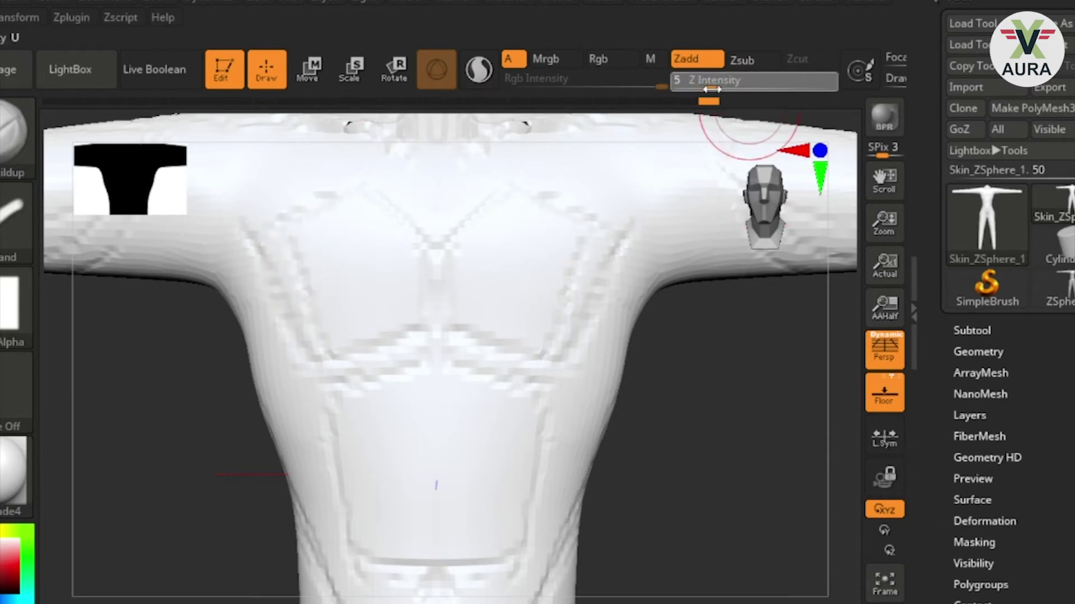
left_click_drag(701, 89, 711, 88)
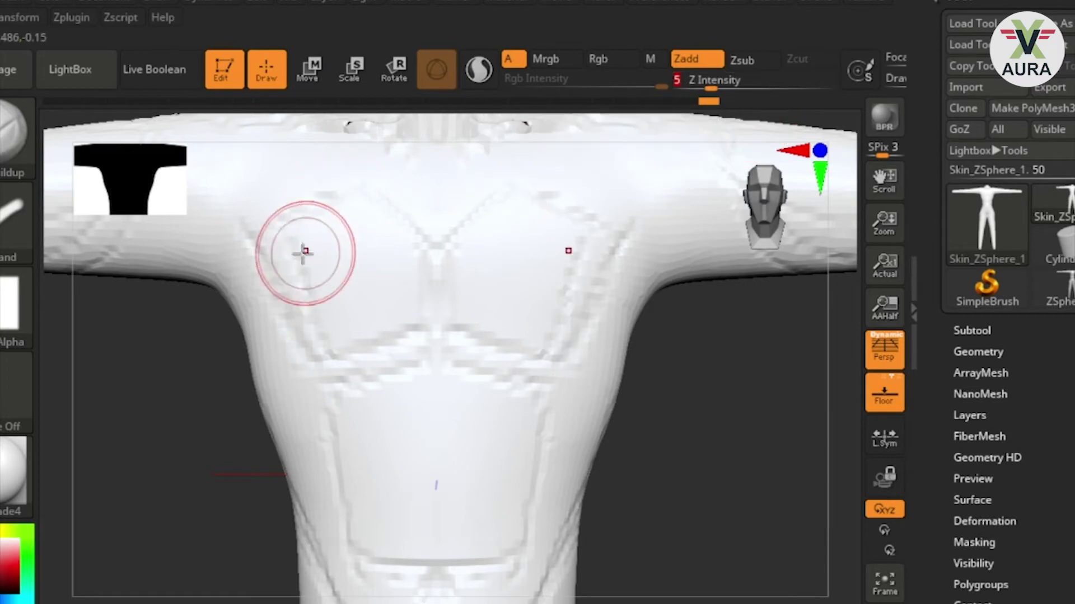
mouse_move(312, 300)
left_mouse_down()
mouse_move(268, 228)
mouse_move(252, 269)
mouse_move(329, 343)
mouse_move(402, 329)
left_mouse_up()
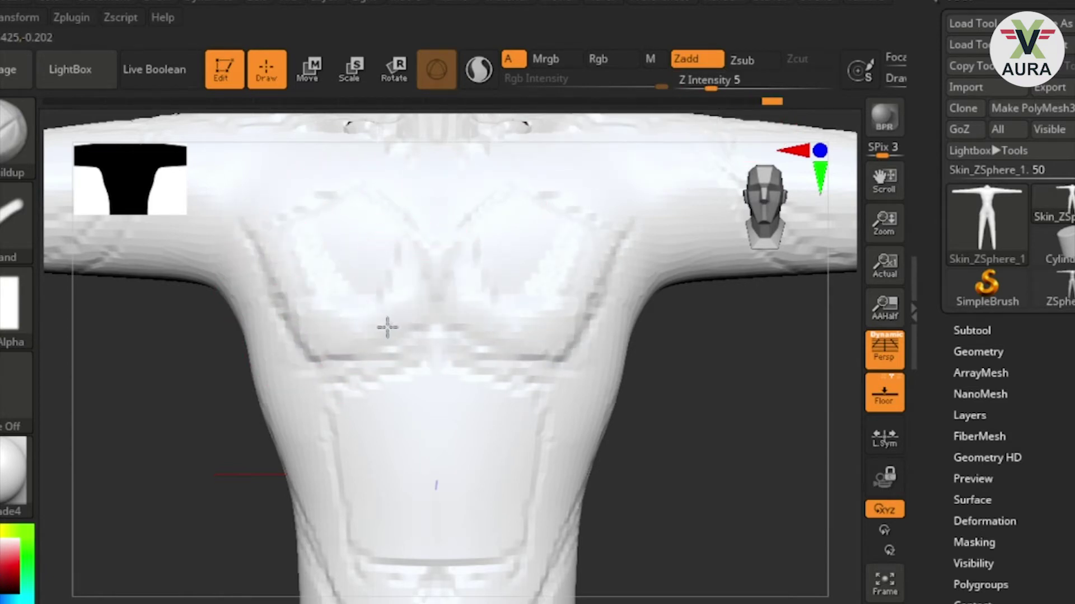
mouse_move(287, 216)
left_mouse_down()
mouse_move(271, 250)
mouse_move(364, 216)
left_mouse_up()
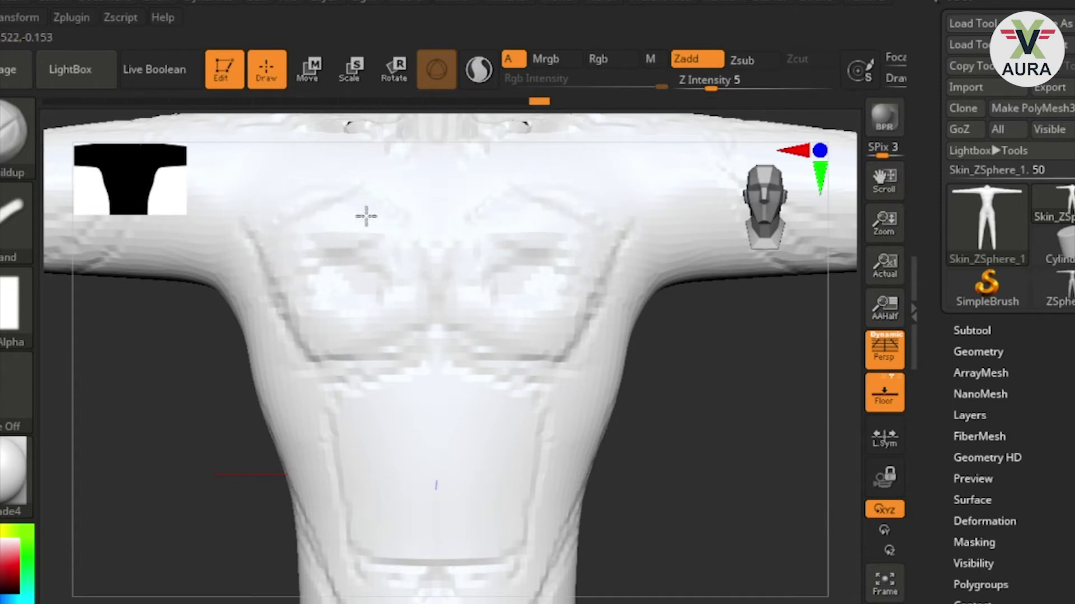
mouse_move(359, 290)
left_mouse_down()
mouse_move(304, 288)
mouse_move(288, 269)
mouse_move(377, 293)
mouse_move(257, 253)
mouse_move(246, 240)
mouse_move(249, 280)
mouse_move(307, 359)
mouse_move(270, 274)
left_mouse_up()
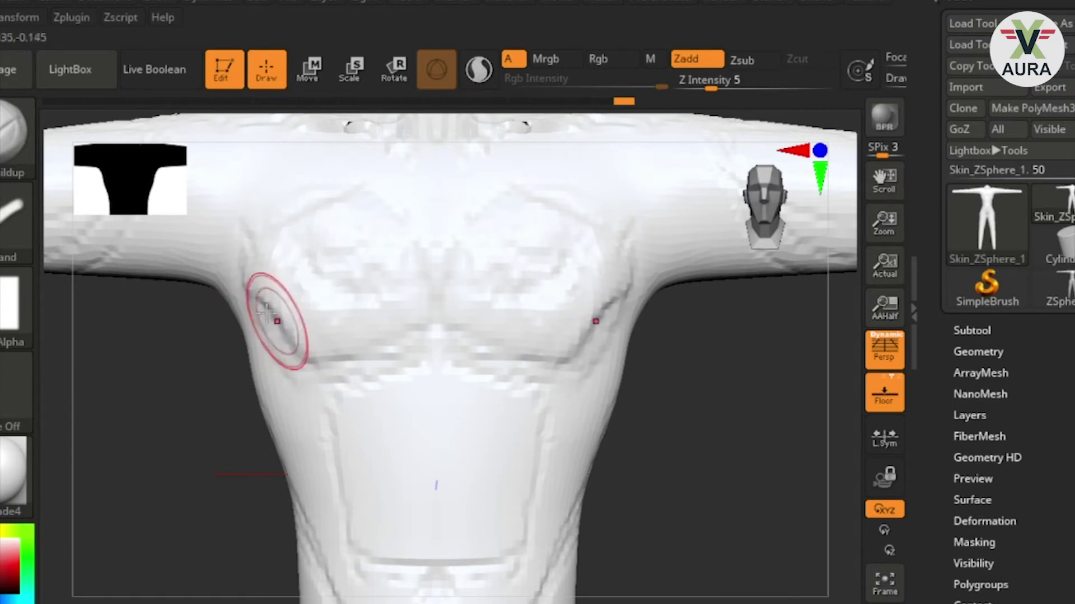
- Reshape the pectoral masses and re-sculpt the armpit crease and lower pectoral
left_click_drag(310, 335, 420, 328)
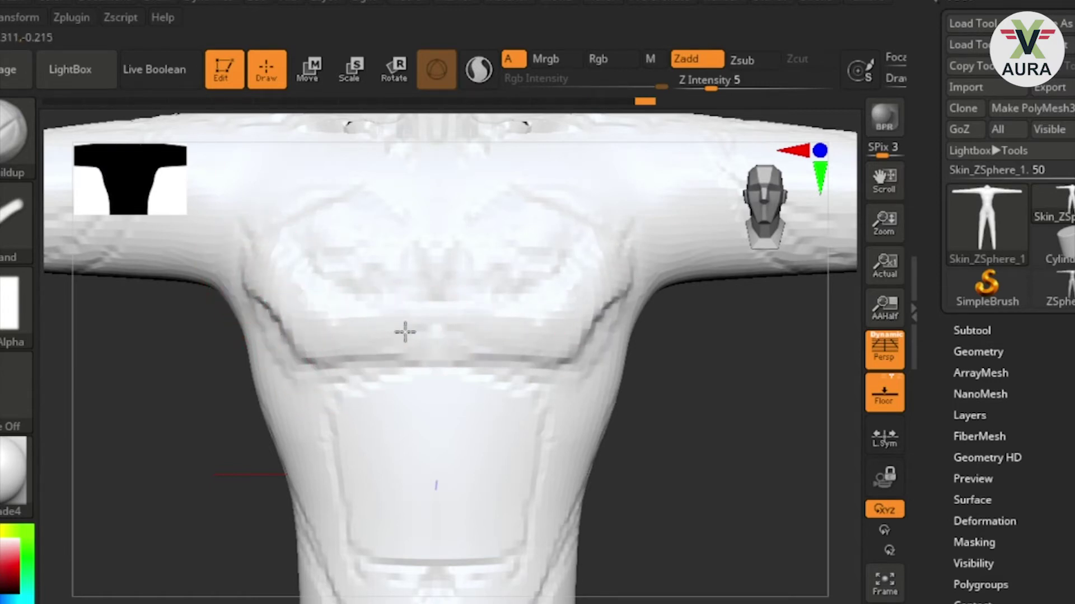
left_click_drag(444, 241, 403, 269)
mouse_move(343, 220)
left_mouse_down()
mouse_move(379, 242)
mouse_move(329, 225)
mouse_move(384, 300)
left_mouse_up()
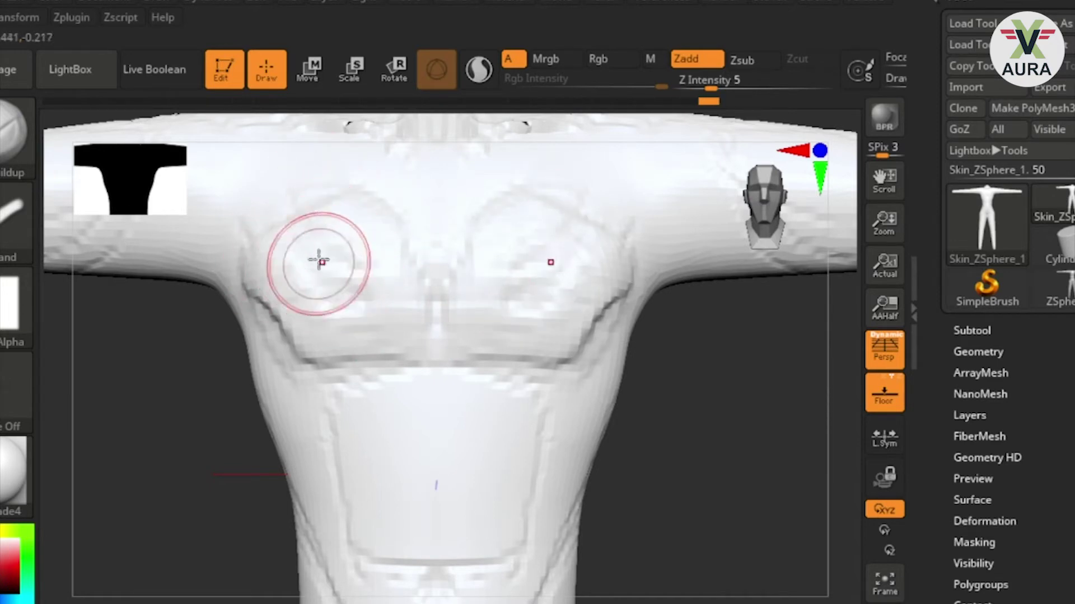
left_click_drag(280, 307, 262, 269)
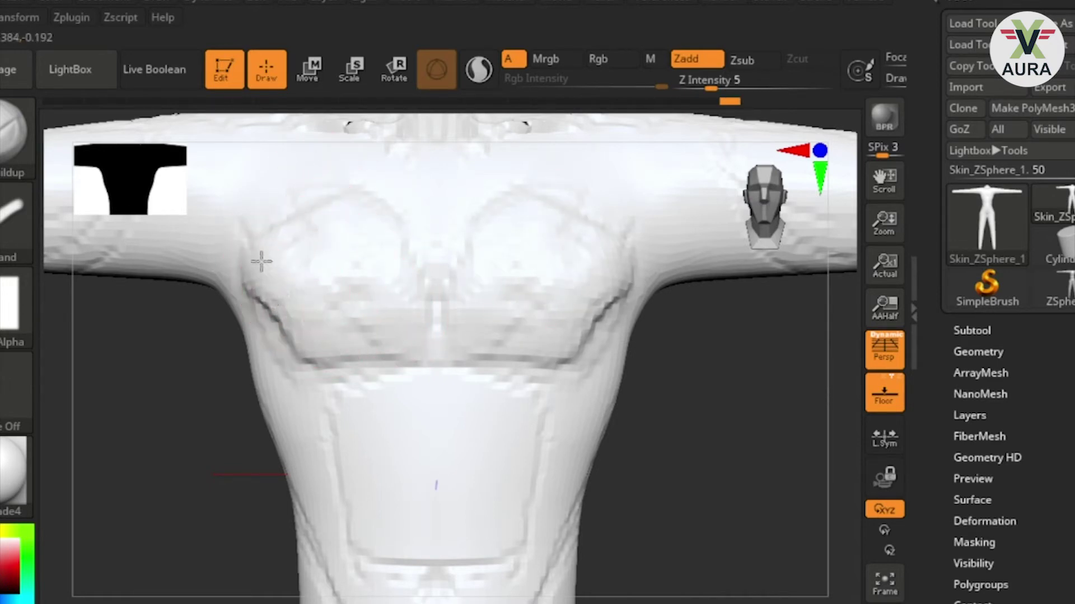
mouse_move(364, 240)
left_mouse_down()
mouse_move(386, 255)
mouse_move(373, 251)
left_mouse_up()
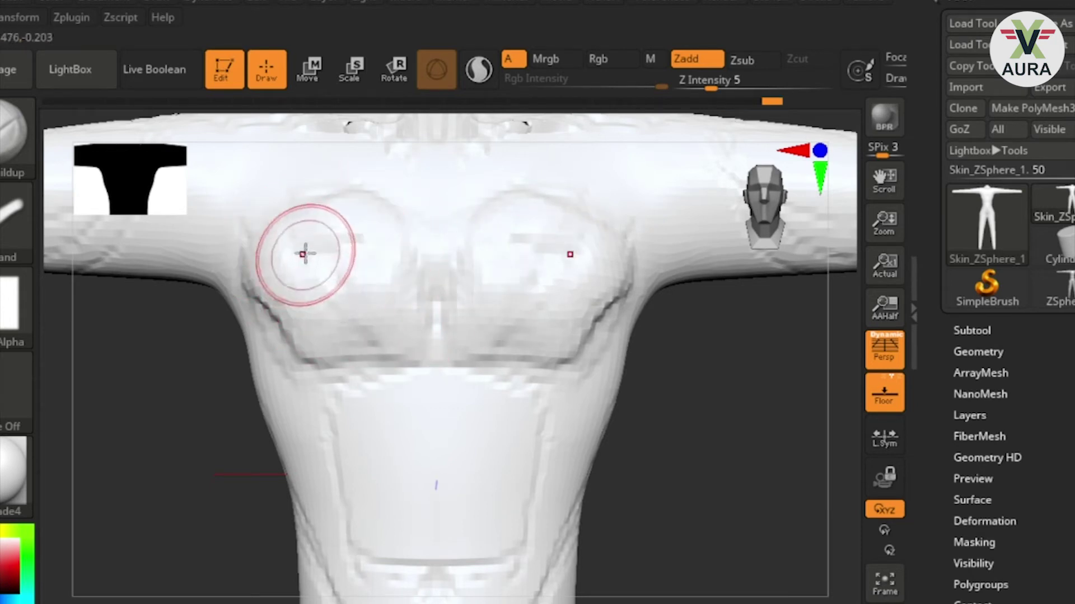
mouse_move(263, 316)
left_mouse_down()
mouse_move(252, 268)
mouse_move(332, 333)
left_mouse_up()
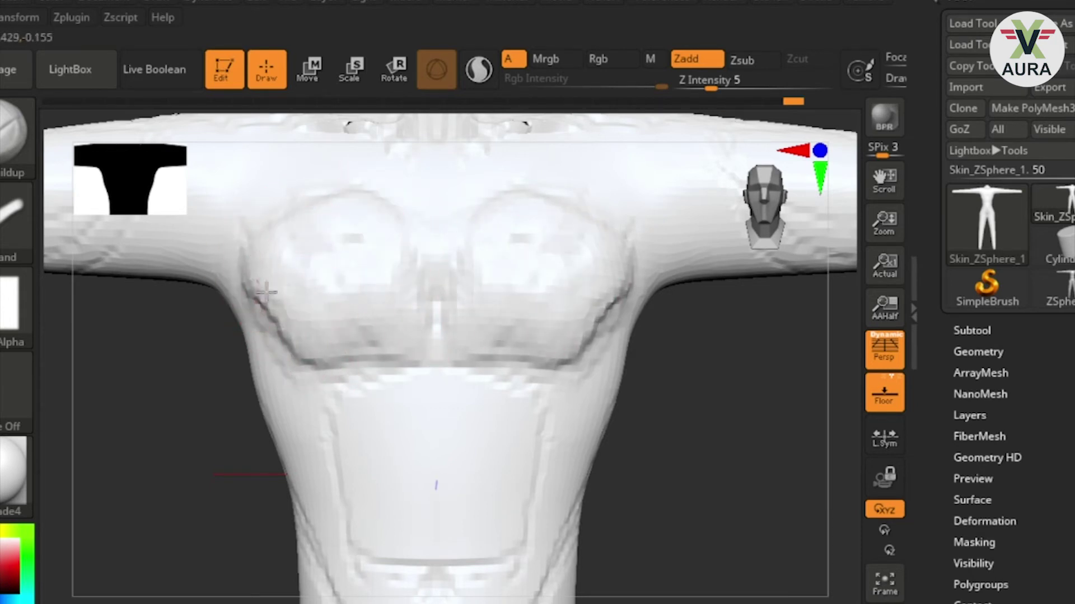
- Smooth both pectoral surfaces from a three-quarter view
mouse_move(763, 463)
left_mouse_down()
mouse_move(788, 469)
mouse_move(767, 468)
left_mouse_up()
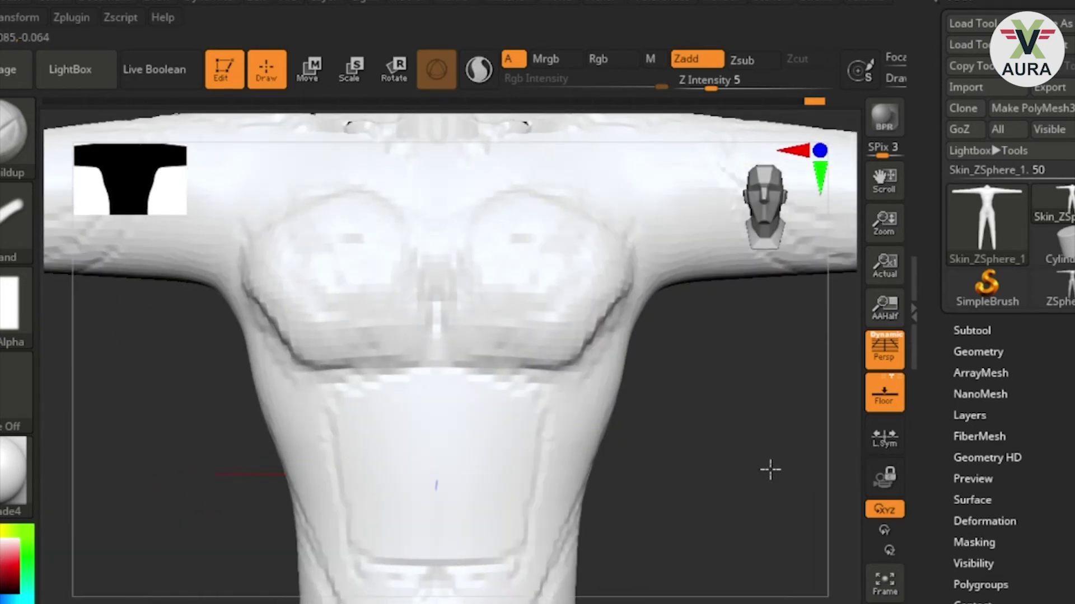
mouse_move(560, 212)
left_mouse_down("shift")
mouse_move(594, 279)
mouse_move(582, 336)
mouse_move(456, 335)
mouse_move(367, 316)
left_mouse_up("shift")
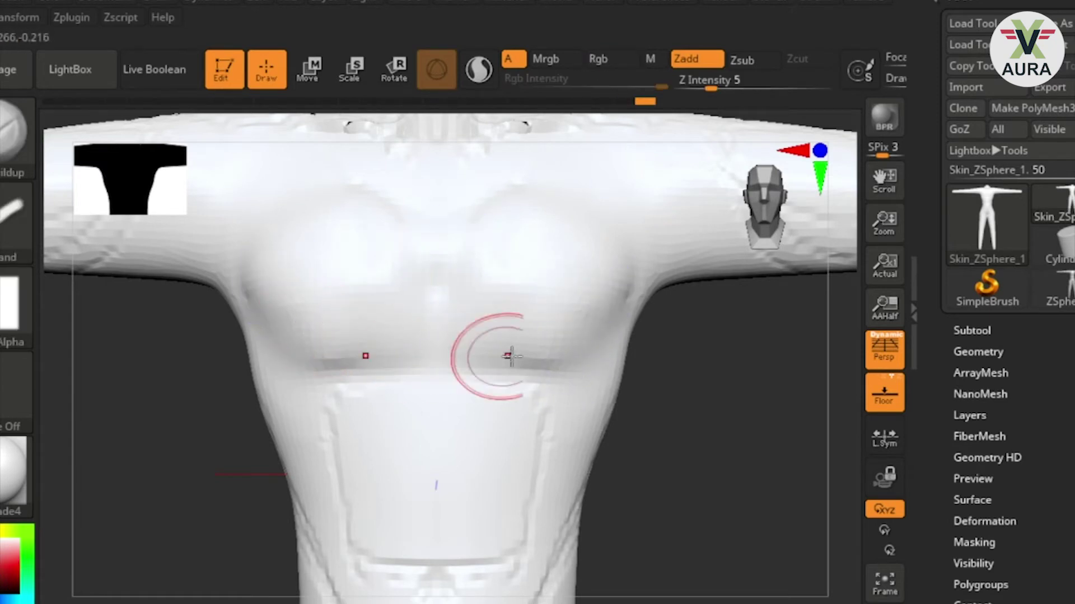
key("s")
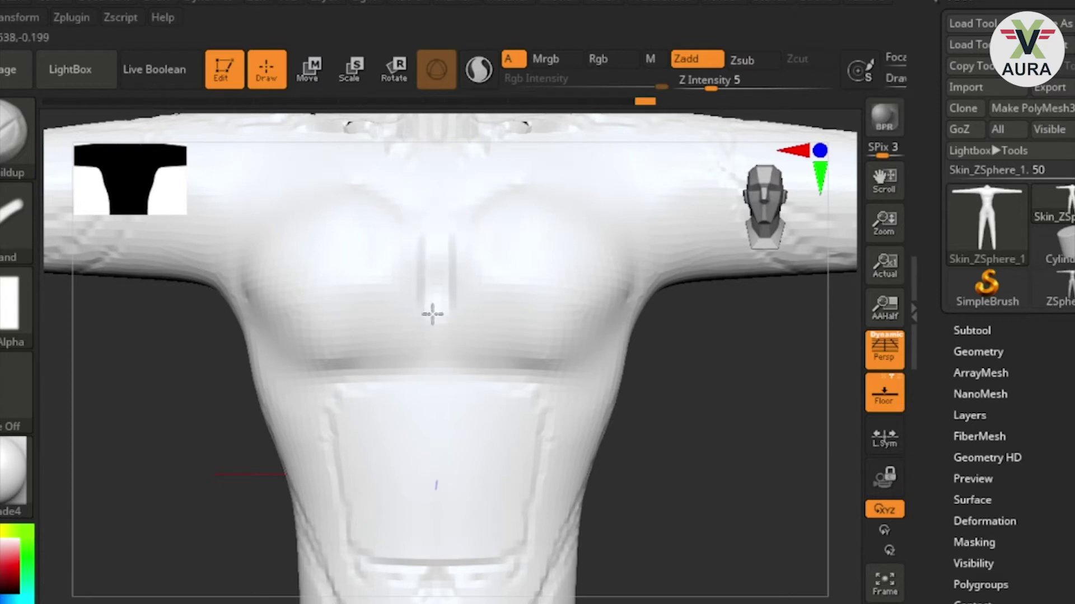
- Mask the chest centre, then deepen the crease under both pectorals and the central cleft with ClayBuildup
key("ctrl")
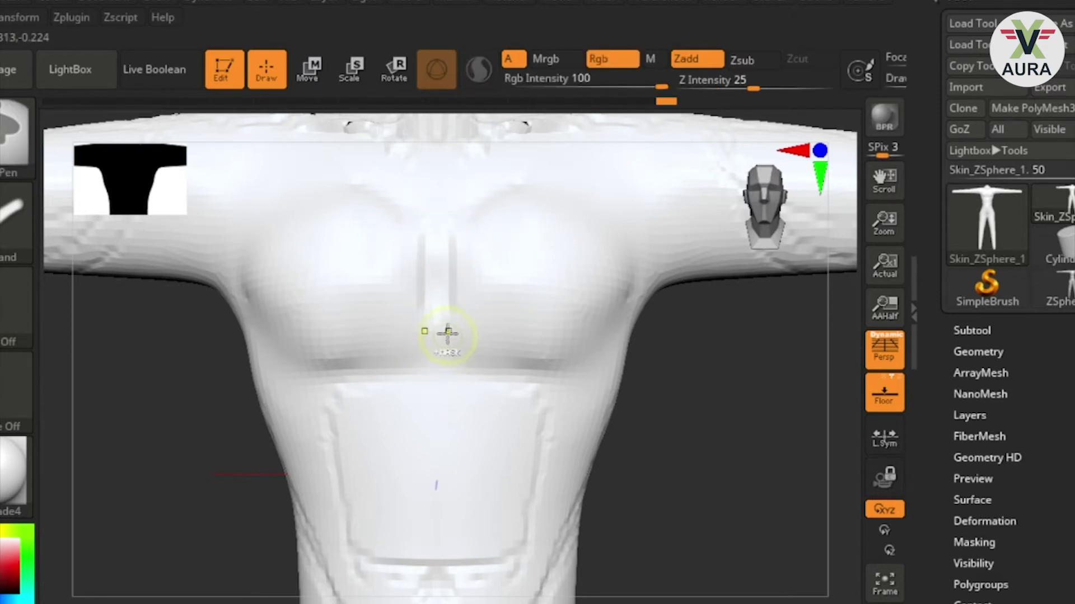
left_click(487, 288, "ctrl")
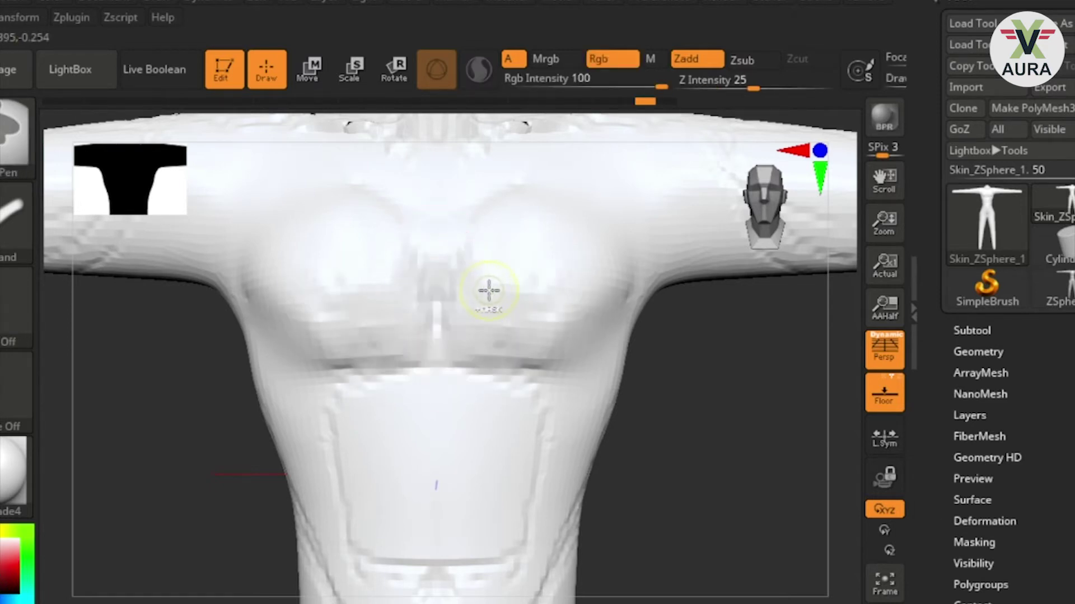
left_click(490, 290, "ctrl")
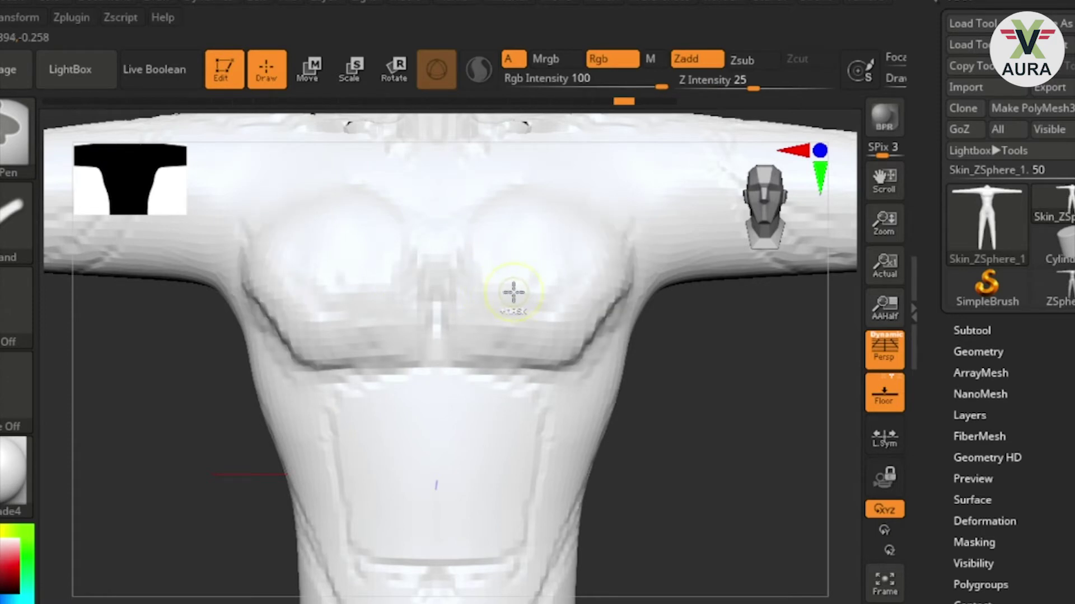
left_click(513, 292, "ctrl")
mouse_move(502, 323)
left_mouse_down()
mouse_move(579, 343)
mouse_move(480, 343)
left_mouse_up()
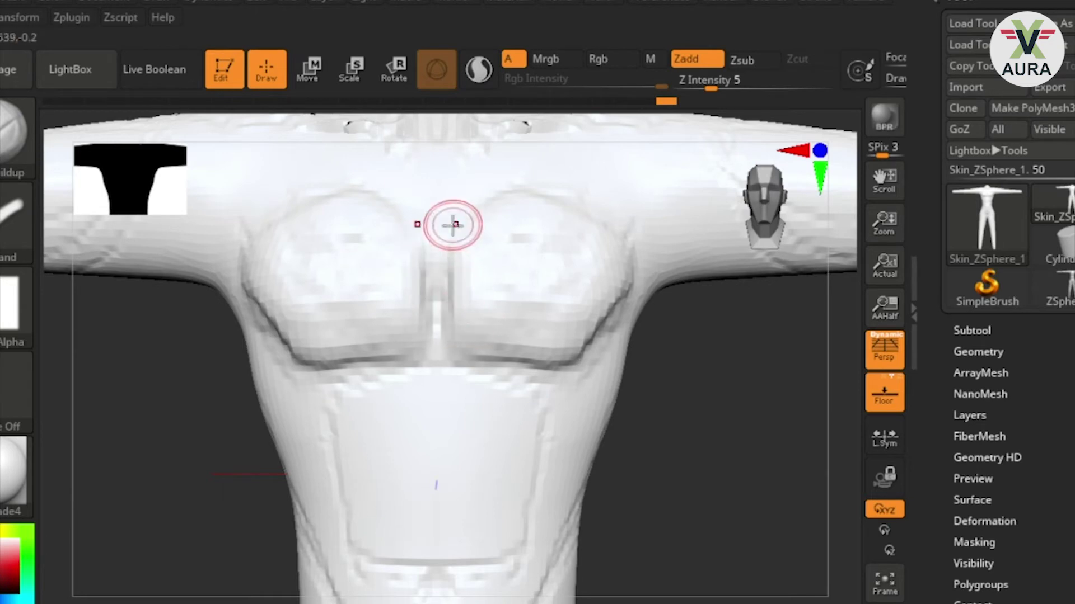
left_click_drag(533, 192, 474, 247)
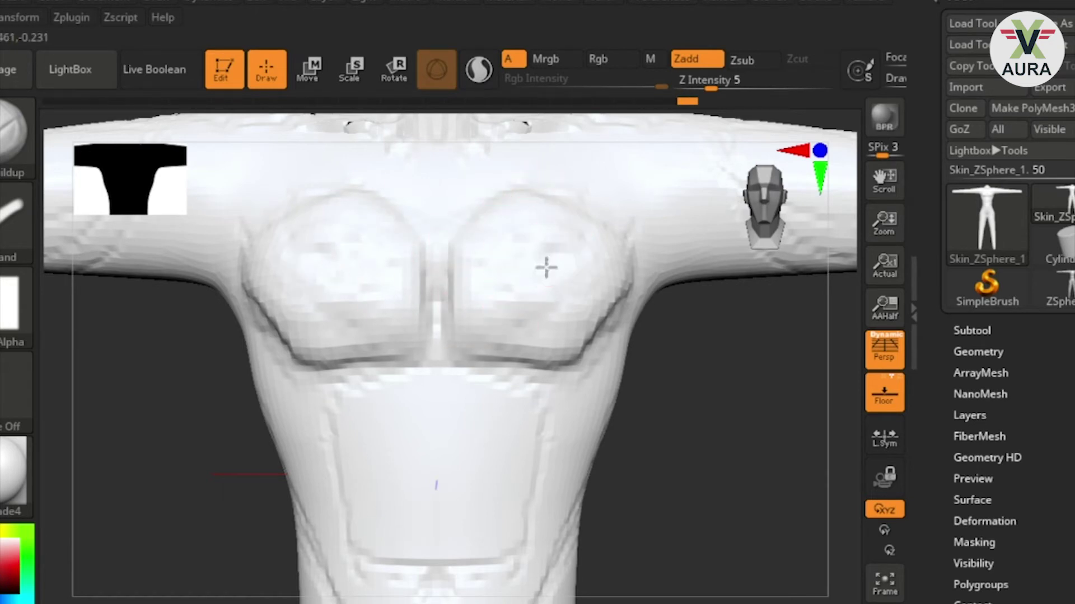
left_click_drag(711, 446, 720, 580)
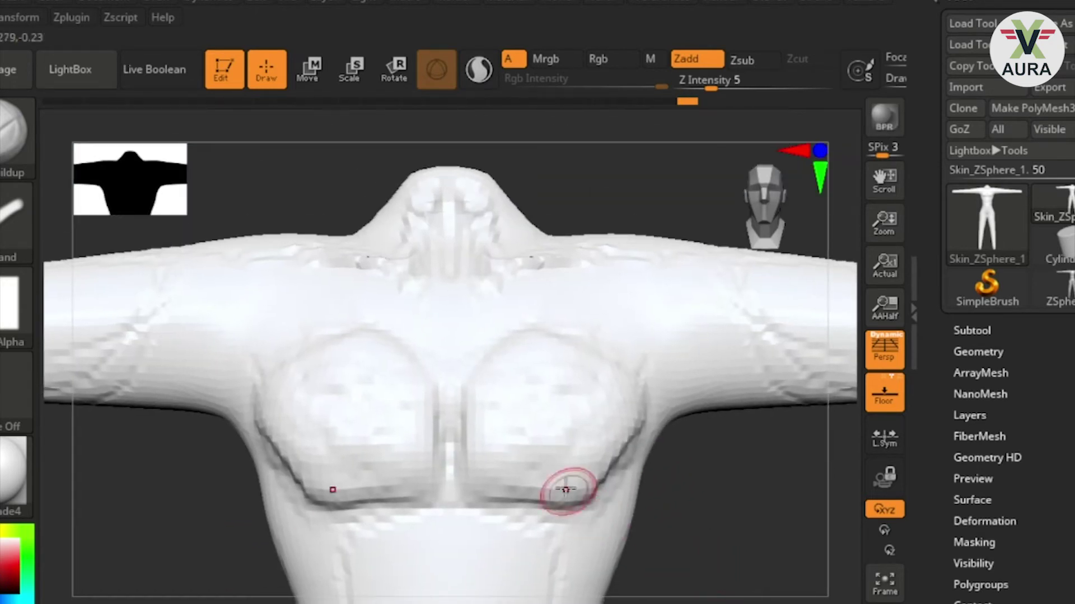
- Smooth the right pectoral's outline and lower edge at Z Intensity 24 with a size-65 brush
key("shift")
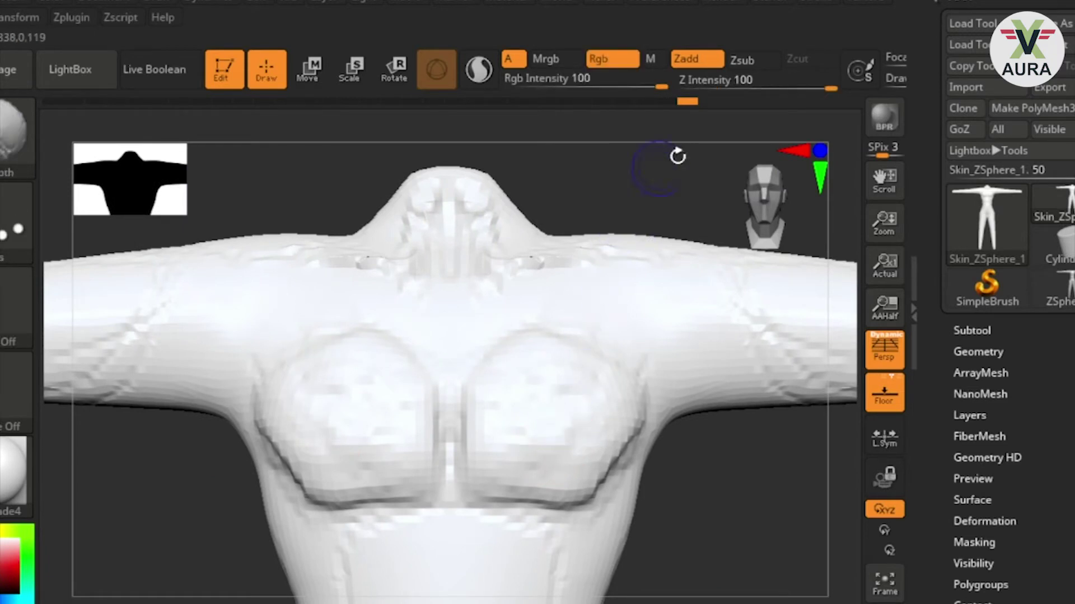
left_click_drag(789, 84, 753, 85)
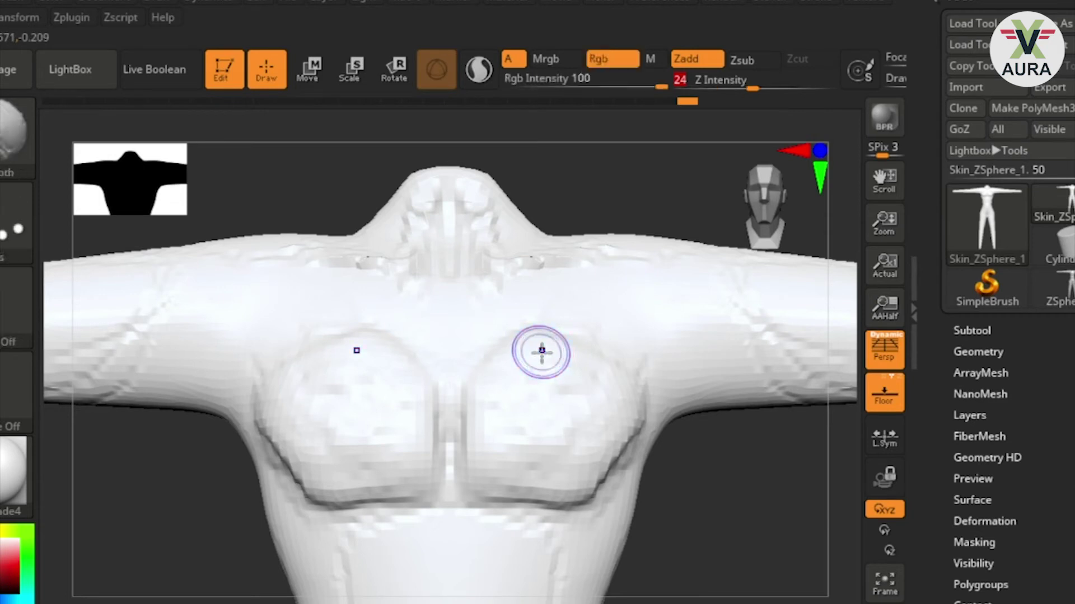
key("s")
left_click_drag(571, 351, 558, 352)
key("shift")
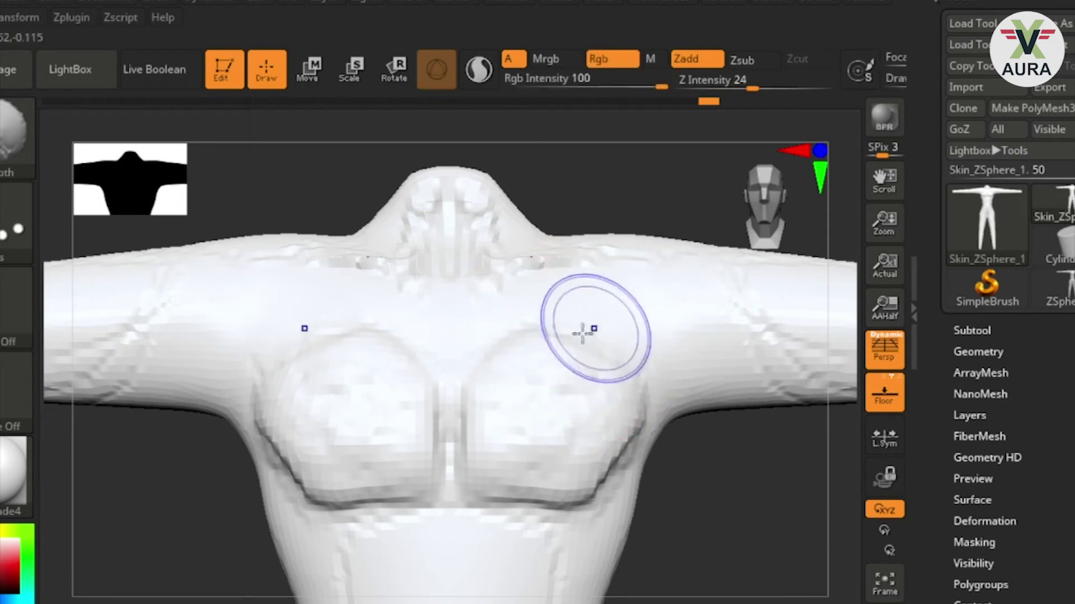
mouse_move(555, 351)
left_mouse_down("shift")
mouse_move(617, 482)
mouse_move(533, 437)
mouse_move(558, 492)
left_mouse_up("shift")
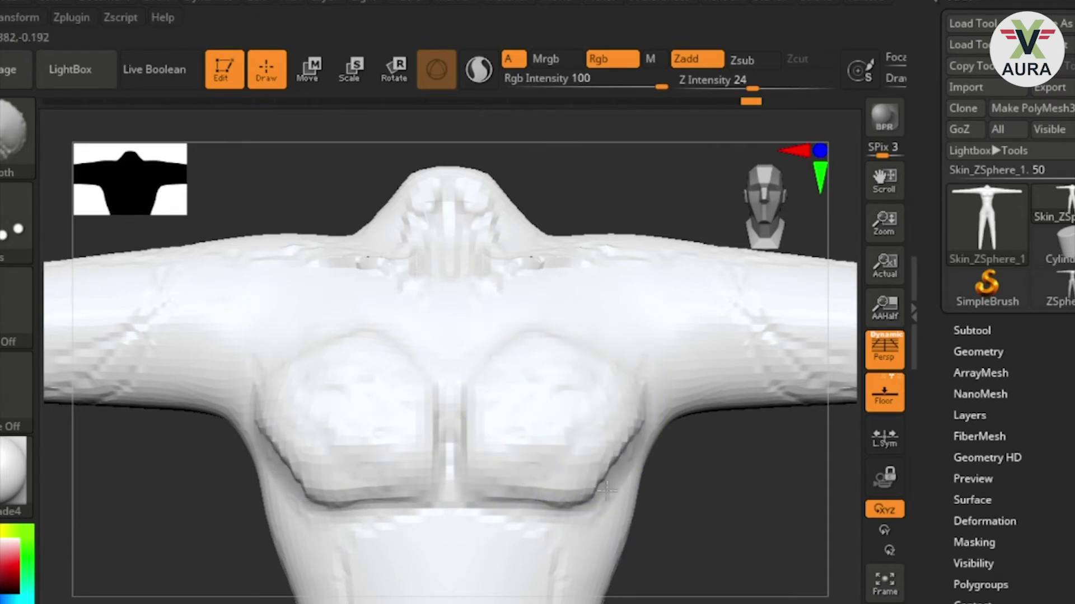
left_click_drag(551, 507, 602, 455, "shift")
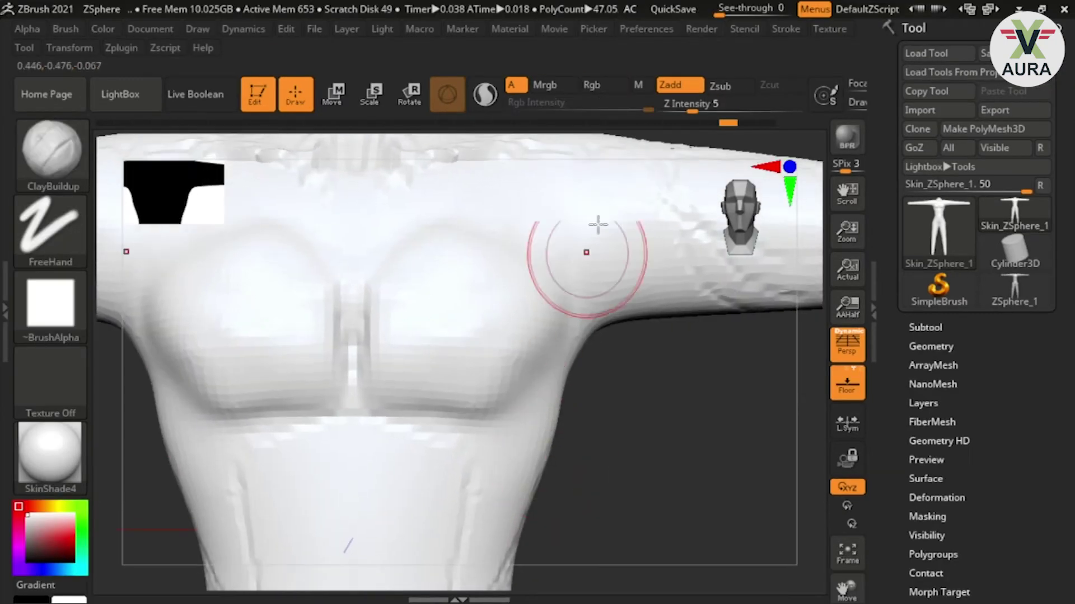
- Revert the chest to an earlier history state and set smoothing strength to 20
mouse_move(750, 124)
left_mouse_down()
mouse_move(661, 124)
mouse_move(711, 122)
mouse_move(685, 123)
left_mouse_up()
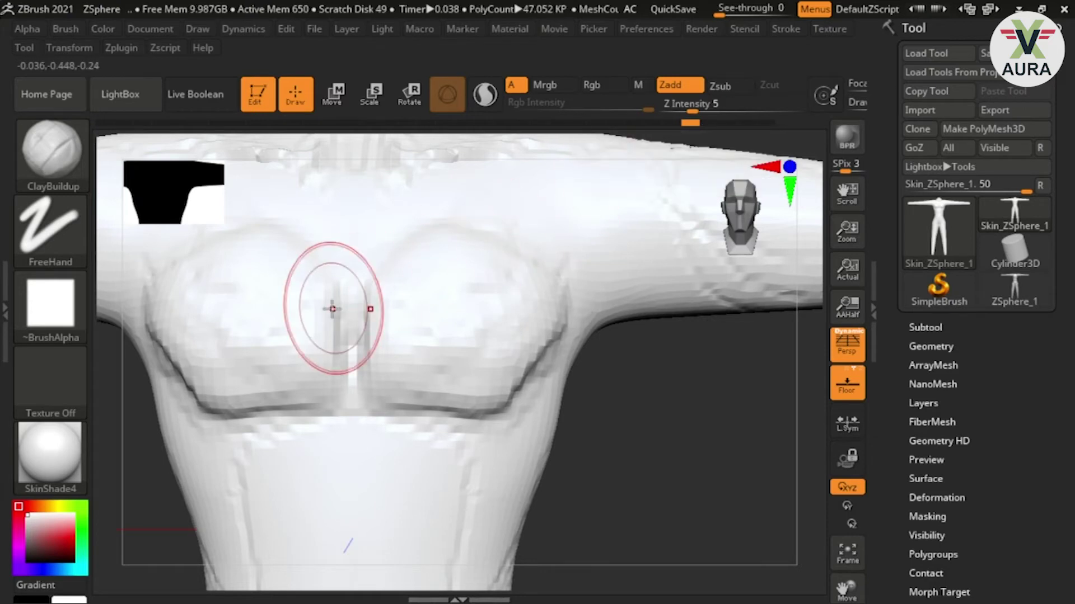
key("shift")
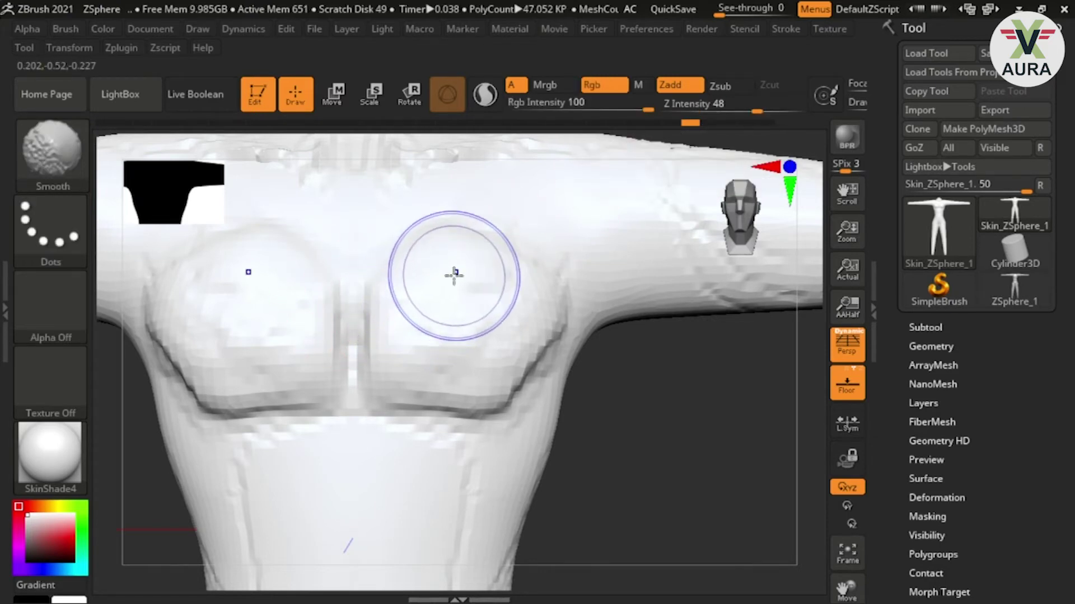
type("520")
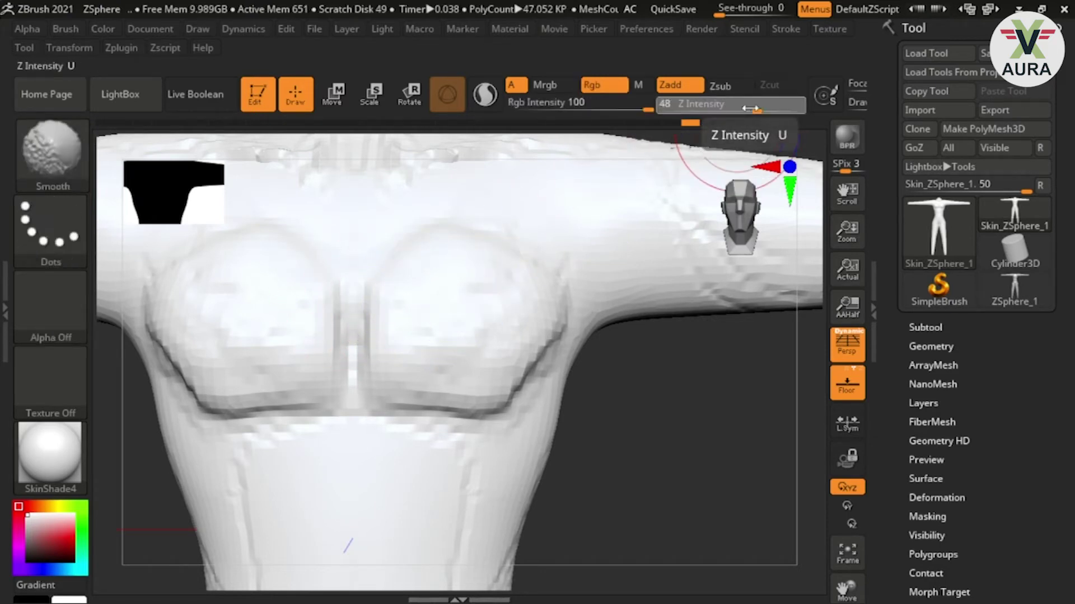
key("Return")
- Smooth the pectoral edges and across the right pectoral, then inspect the chest from several angles
mouse_move(504, 392)
left_mouse_down("shift")
mouse_move(417, 318)
mouse_move(247, 336)
left_mouse_up("shift")
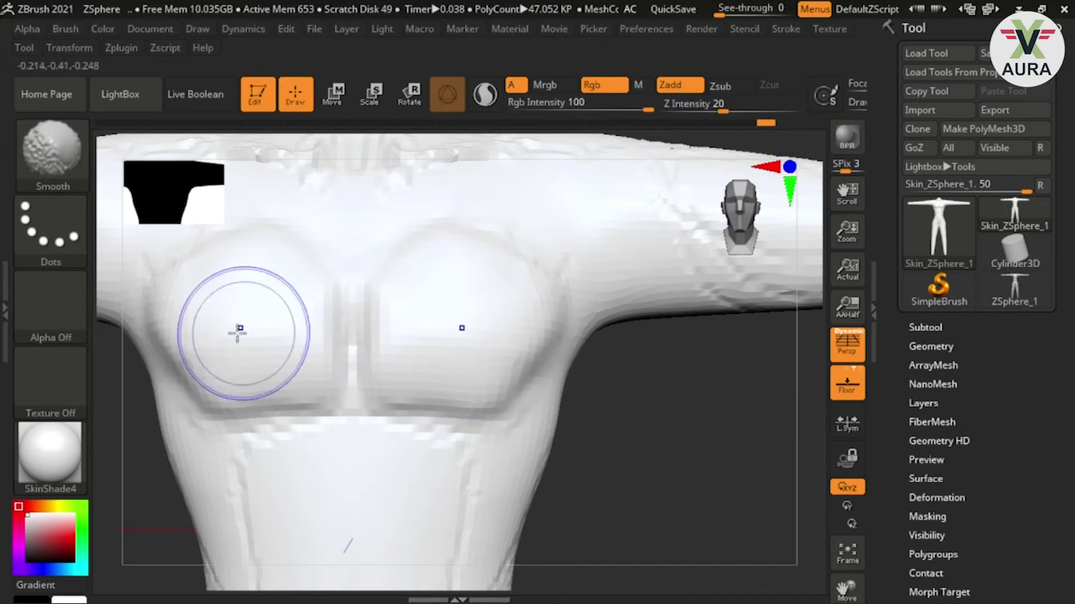
mouse_move(456, 351)
left_mouse_down("shift")
mouse_move(485, 334)
mouse_move(487, 302)
left_mouse_up("shift")
mouse_move(636, 423)
left_mouse_down()
mouse_move(683, 363)
mouse_move(796, 332)
left_mouse_up()
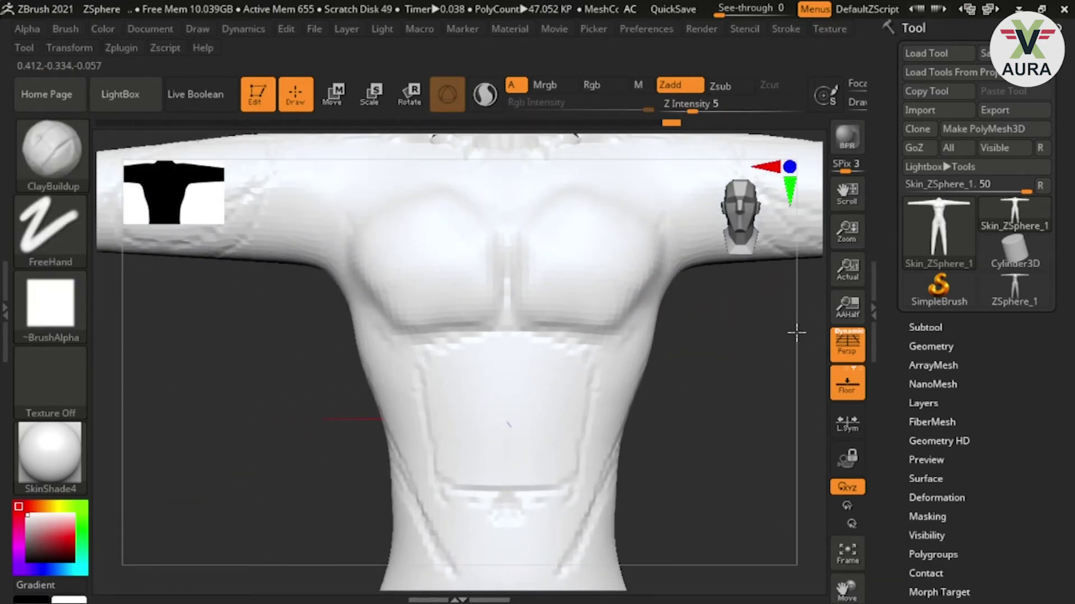
mouse_move(713, 401)
left_mouse_down()
mouse_move(773, 418)
mouse_move(624, 430)
mouse_move(683, 430)
left_mouse_up()
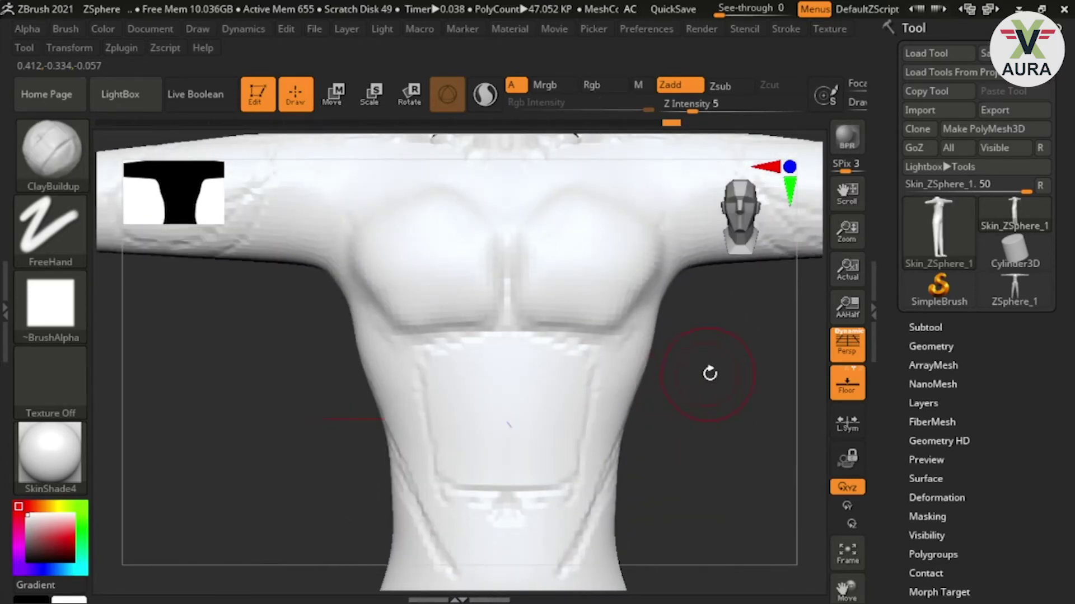
left_click_drag(710, 374, 710, 485)
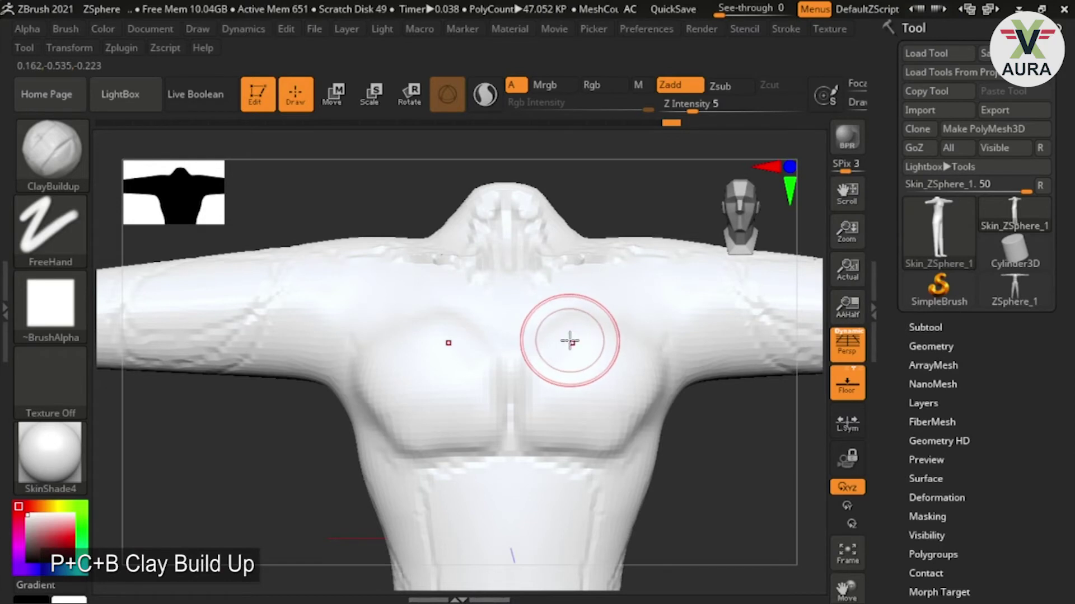
- Enlarge the brush to about 41 and smooth the chest centre, zooming out to the neck and back
right_click_drag(555, 326, 568, 439, "ctrl")
key("s")
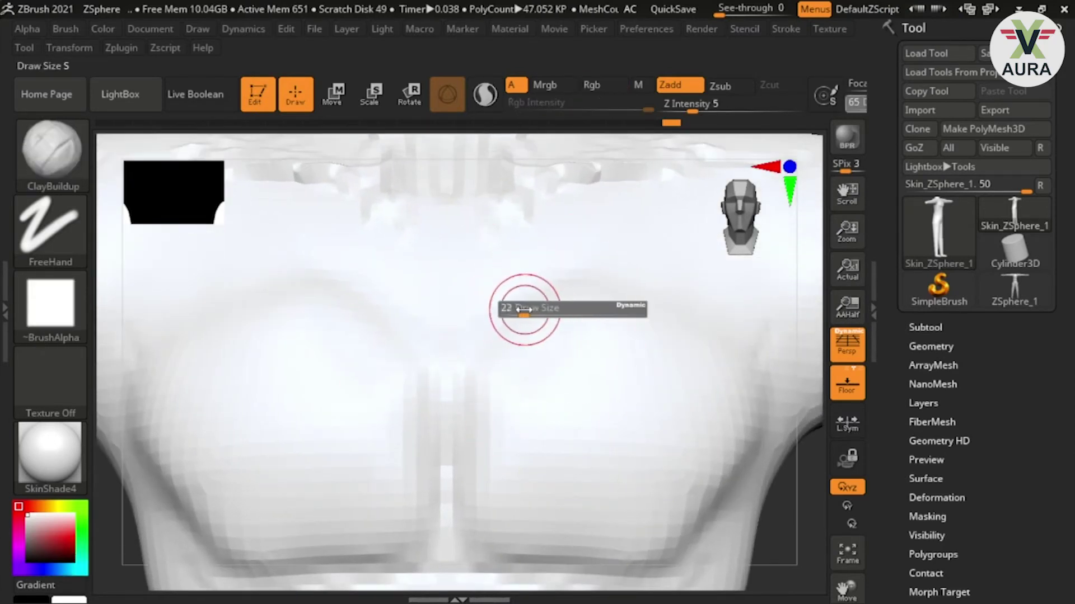
left_click_drag(531, 311, 531, 292)
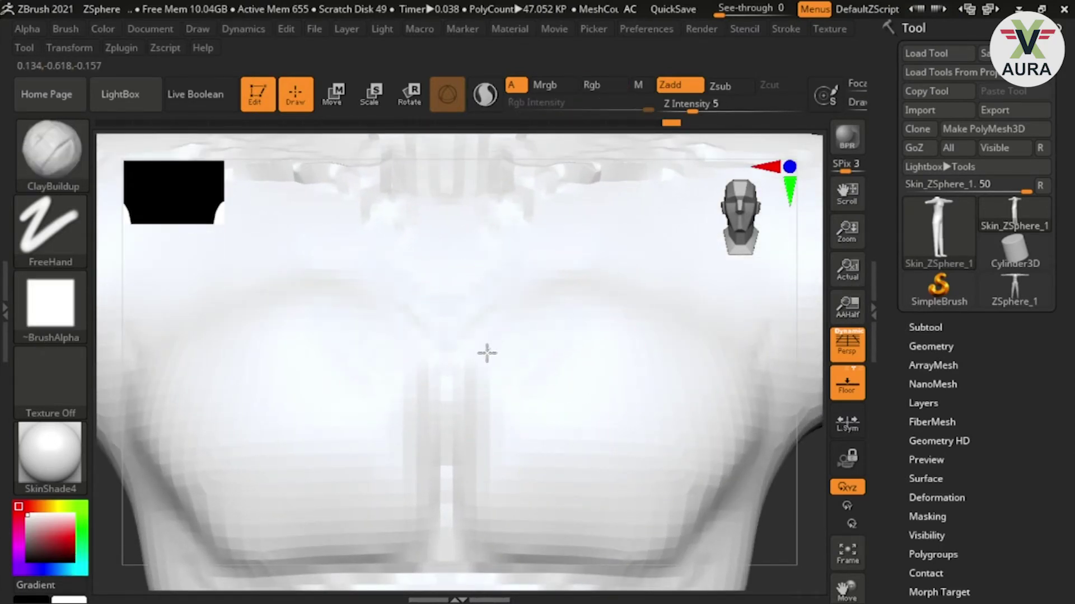
key("shift")
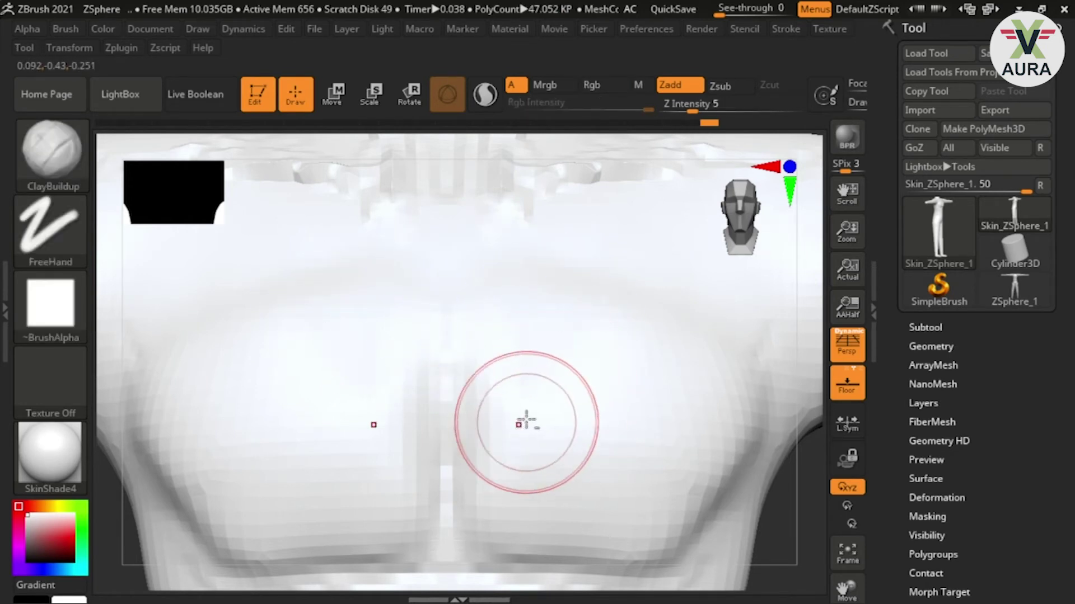
right_click_drag(540, 351, 541, 432, "alt")
mouse_move(535, 379)
right_mouse_down("alt")
mouse_move(586, 404)
mouse_move(552, 434)
mouse_move(606, 403)
right_mouse_up("alt")
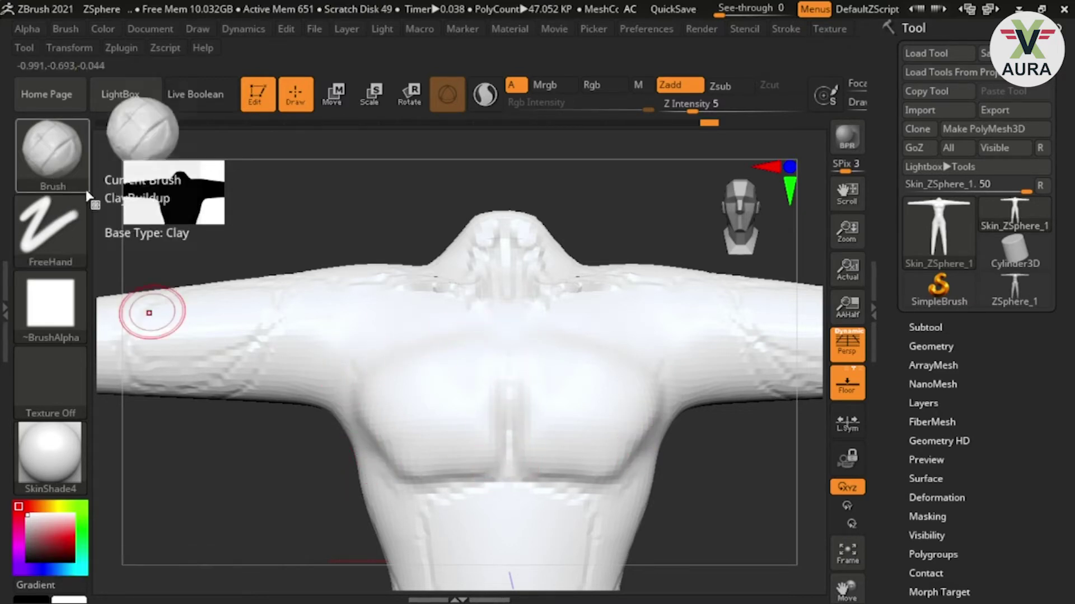
key("s")
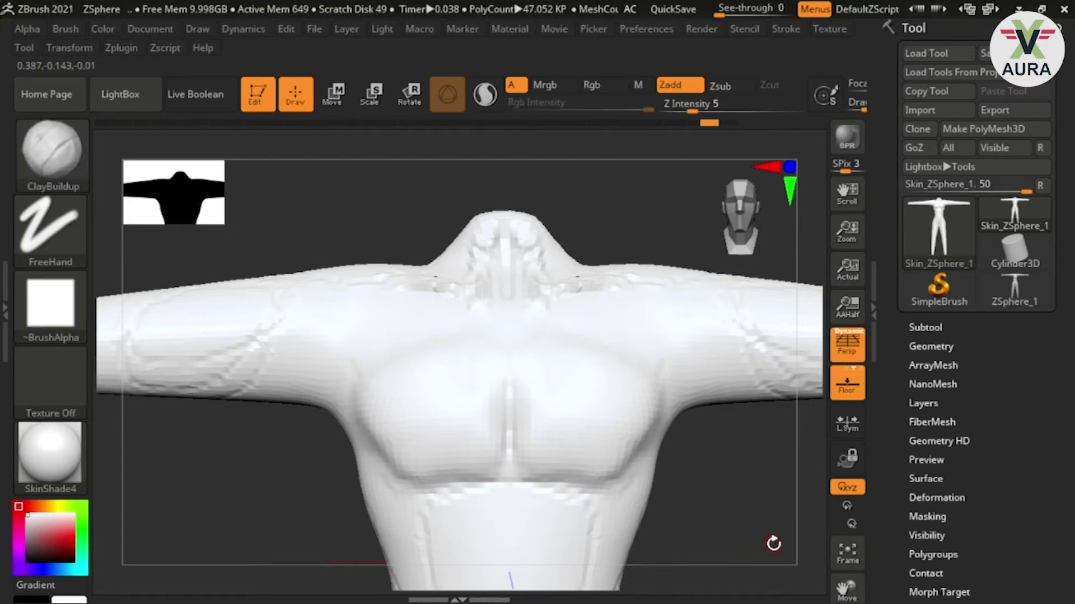
right_click_drag(725, 493, 704, 401, "ctrl")
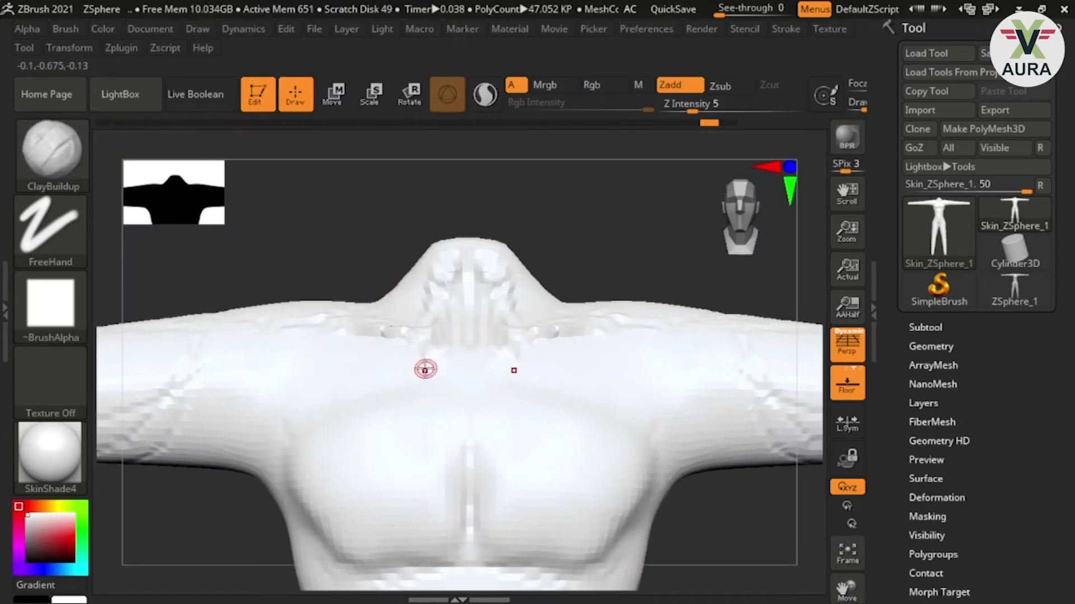
- Smooth the bumps at the neck base and shoulder with an enlarged brush, undoing one stroke
key("s")
left_click_drag(432, 434, 451, 434)
key("shift")
mouse_move(443, 298)
left_mouse_down("shift")
mouse_move(420, 343)
mouse_move(290, 321)
mouse_move(547, 338)
mouse_move(527, 291)
left_mouse_up("shift")
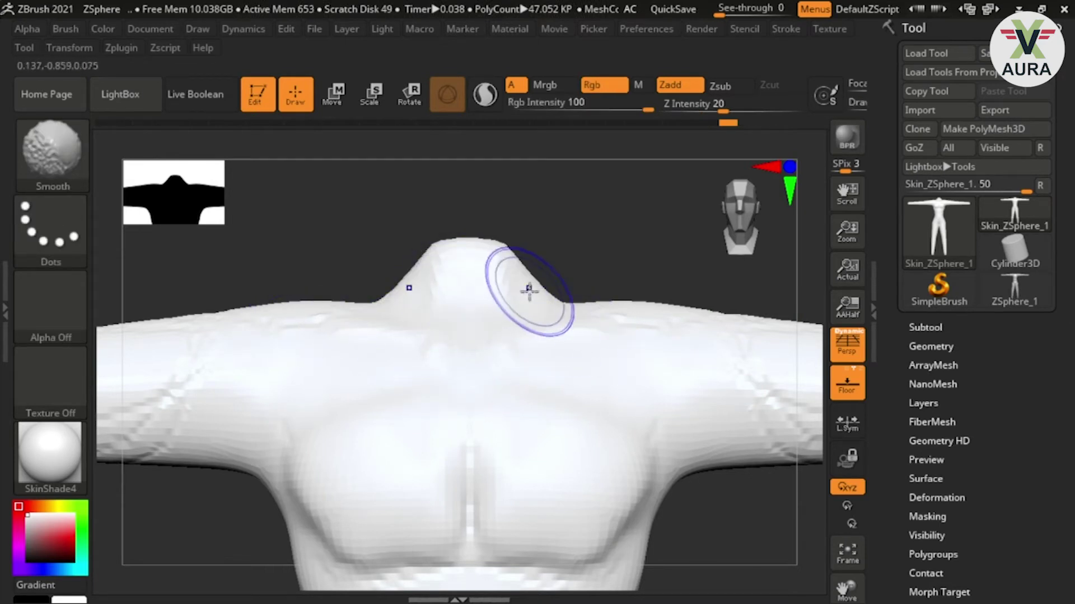
key("ctrl+z")
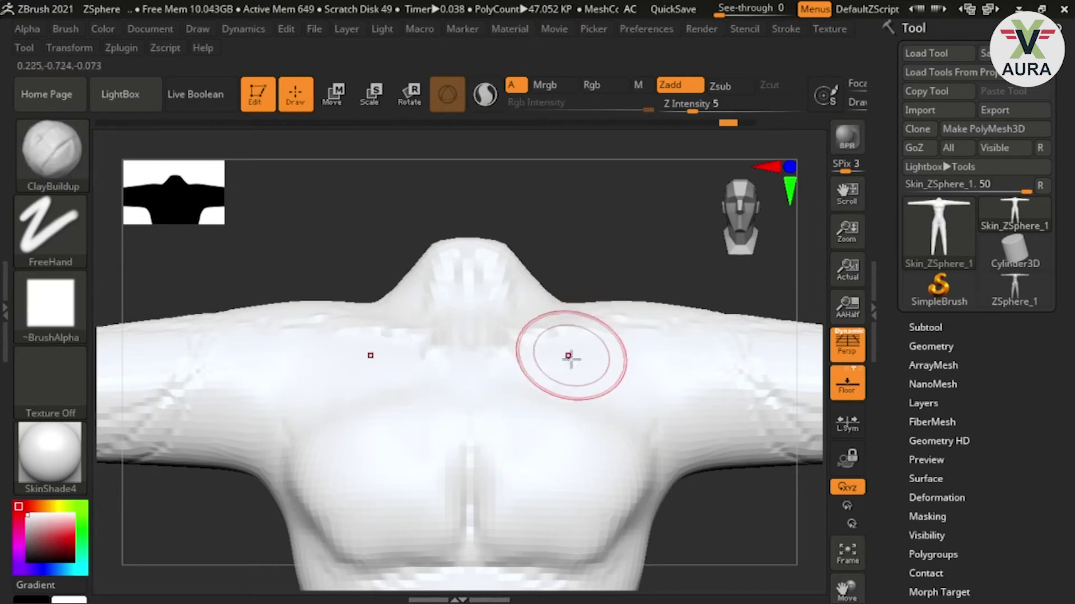
- Orbit to look down on the shoulders and shrink the brush to 25 for smoothing
mouse_move(653, 252)
left_mouse_down()
mouse_move(659, 321)
mouse_move(687, 305)
mouse_move(646, 300)
left_mouse_up()
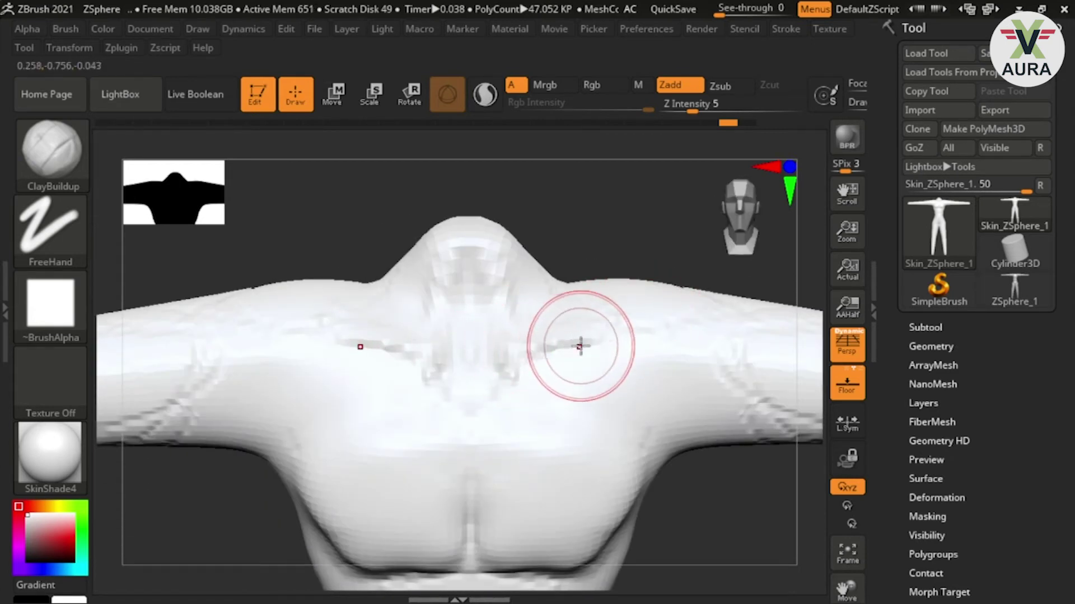
key("s")
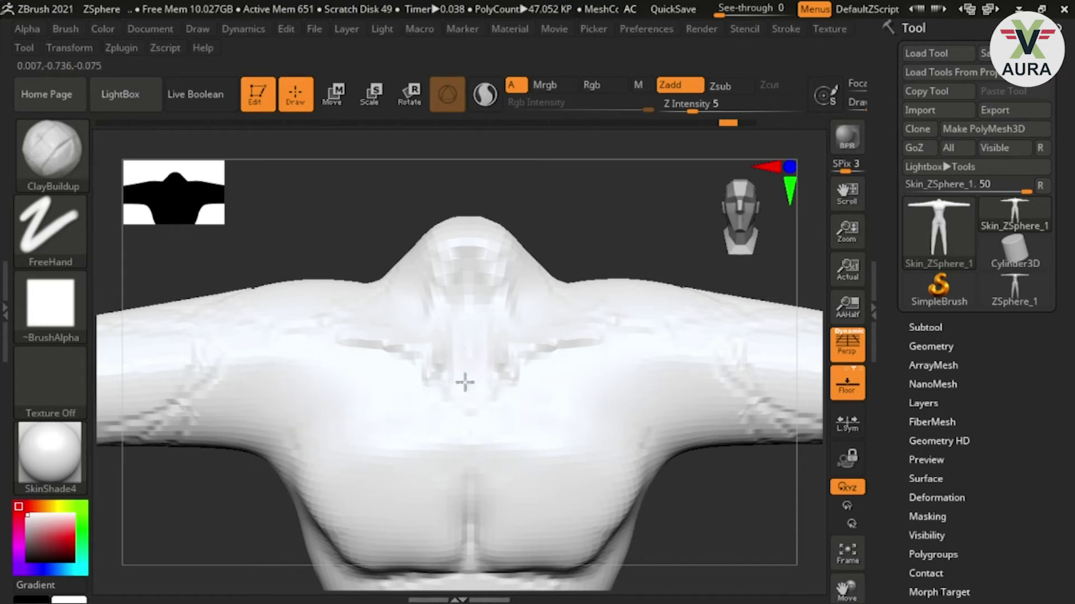
mouse_move(648, 216)
left_mouse_down()
mouse_move(659, 160)
mouse_move(607, 247)
left_mouse_up()
key("shift")
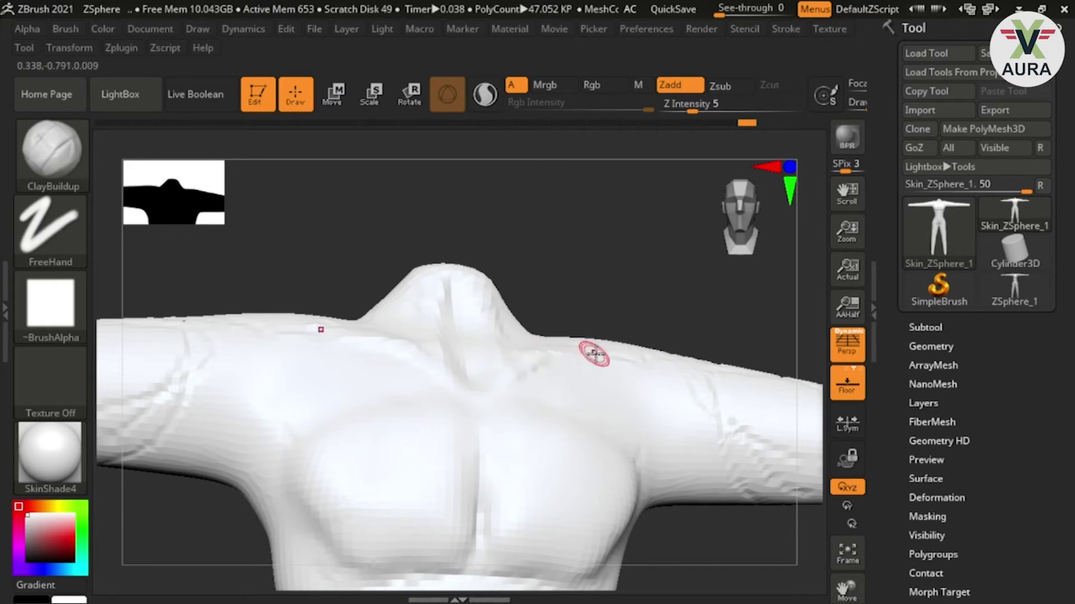
- Shift-smooth the upper chest and collarbones, orbiting to a more frontal view
mouse_move(702, 272)
left_mouse_down()
mouse_move(669, 340)
mouse_move(676, 329)
mouse_move(487, 398)
left_mouse_up()
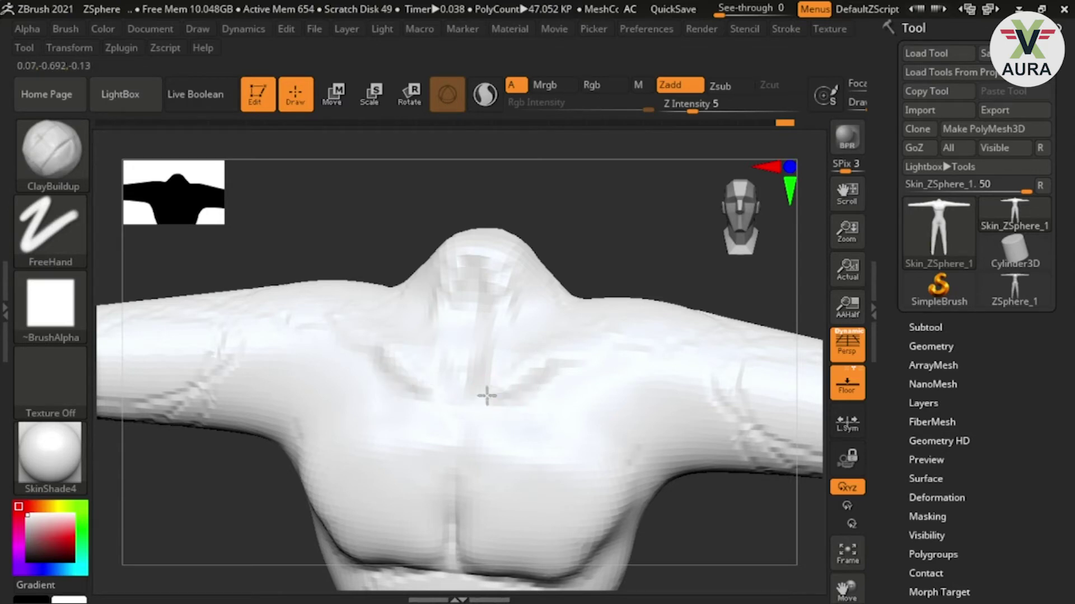
left_click(553, 354)
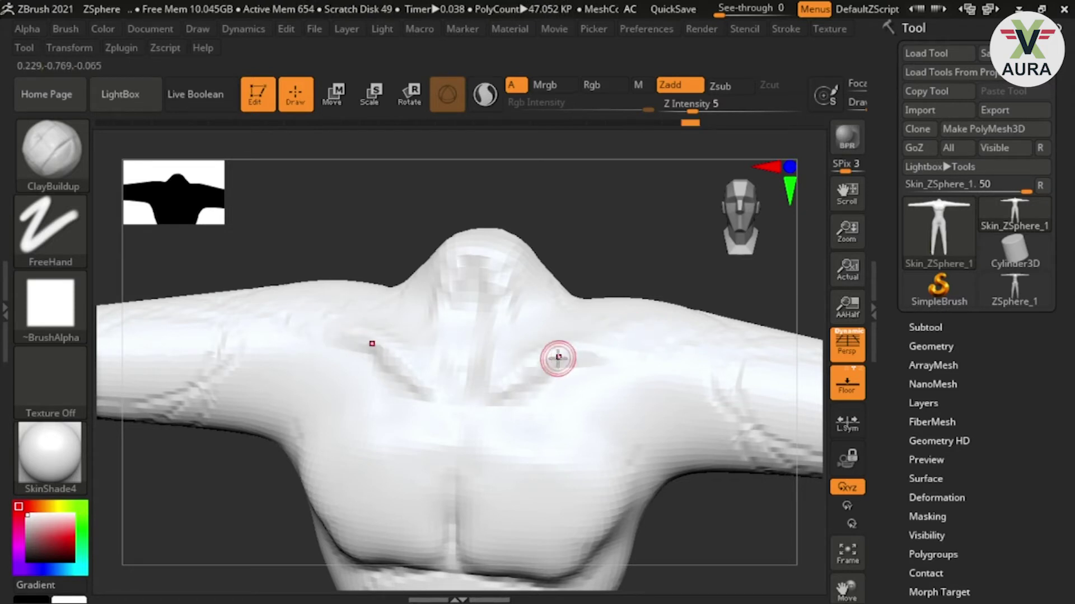
key("shift")
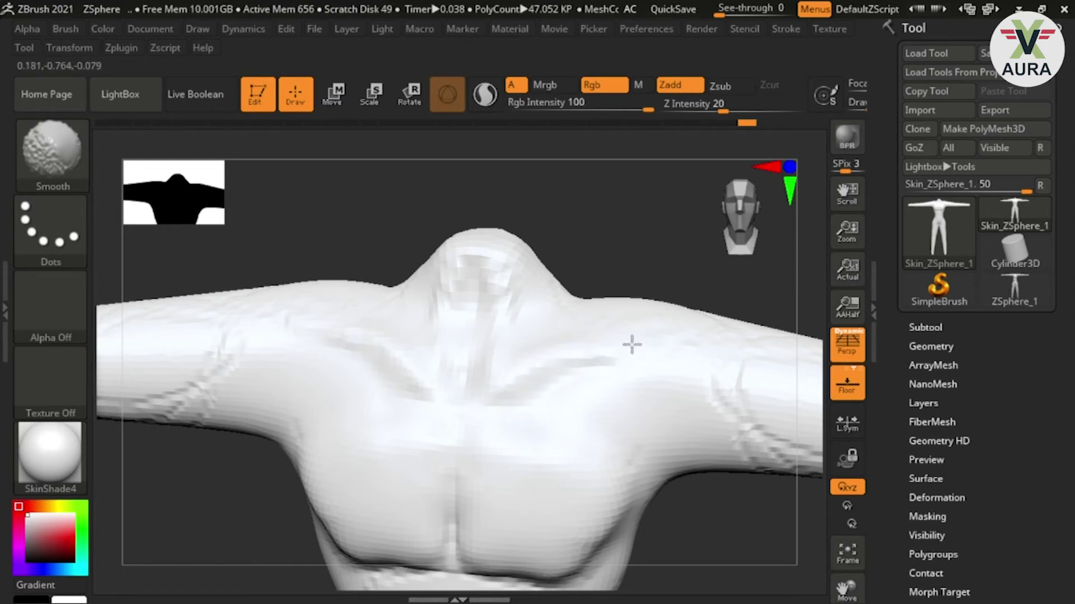
mouse_move(604, 247)
left_mouse_down()
mouse_move(664, 190)
mouse_move(655, 190)
left_mouse_up()
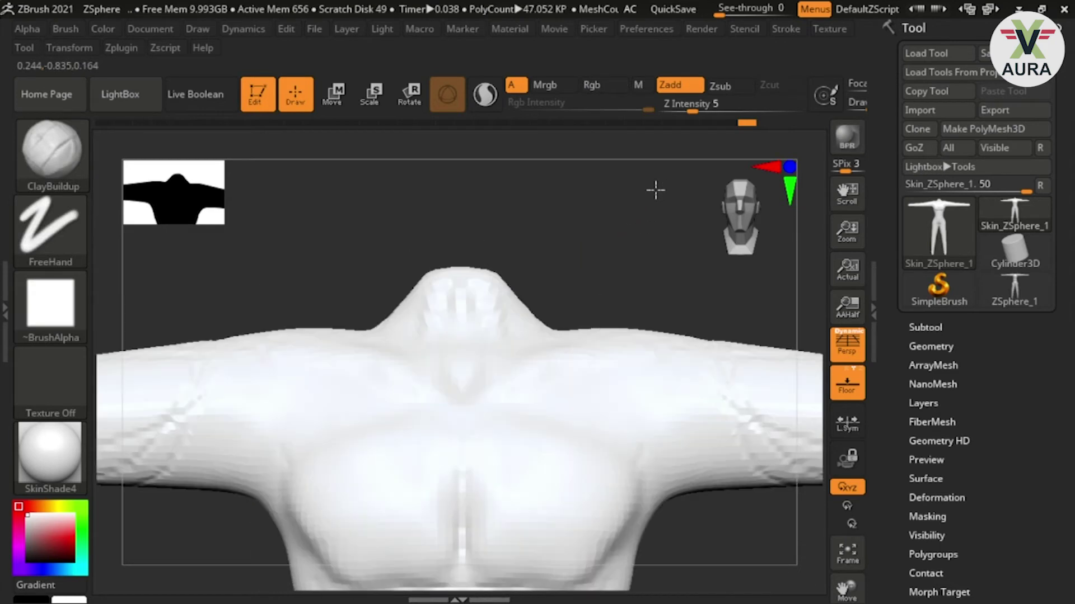
right_click_drag(633, 354, 631, 412, "ctrl")
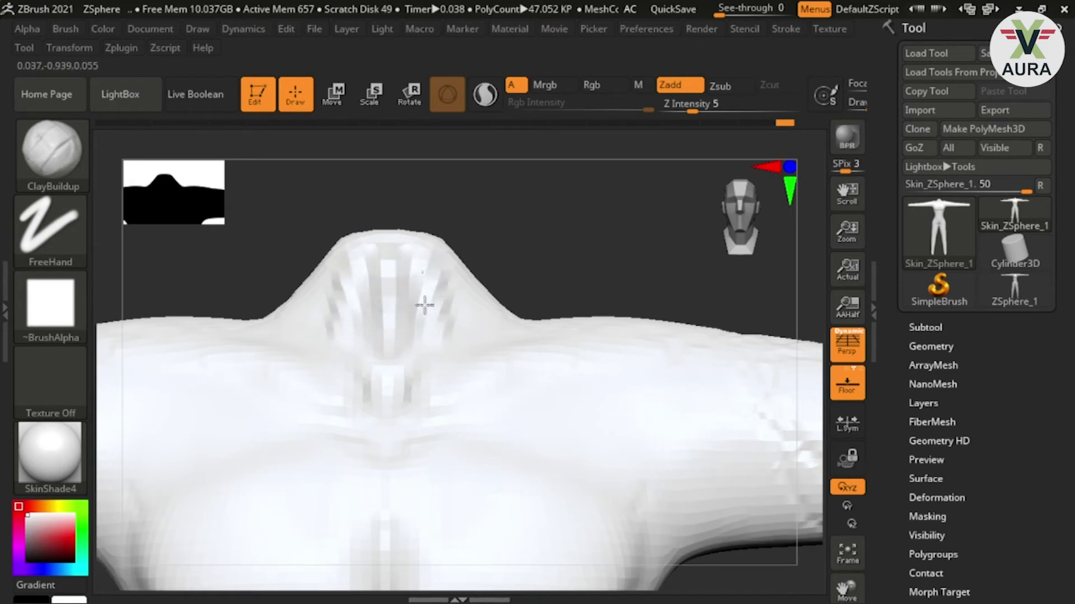
- Smooth around the shoulder, snap to straight front view, and turn on PolyFrame
mouse_move(541, 235)
left_mouse_down("alt")
mouse_move(582, 253)
mouse_move(593, 204)
left_mouse_up("alt")
key("shift")
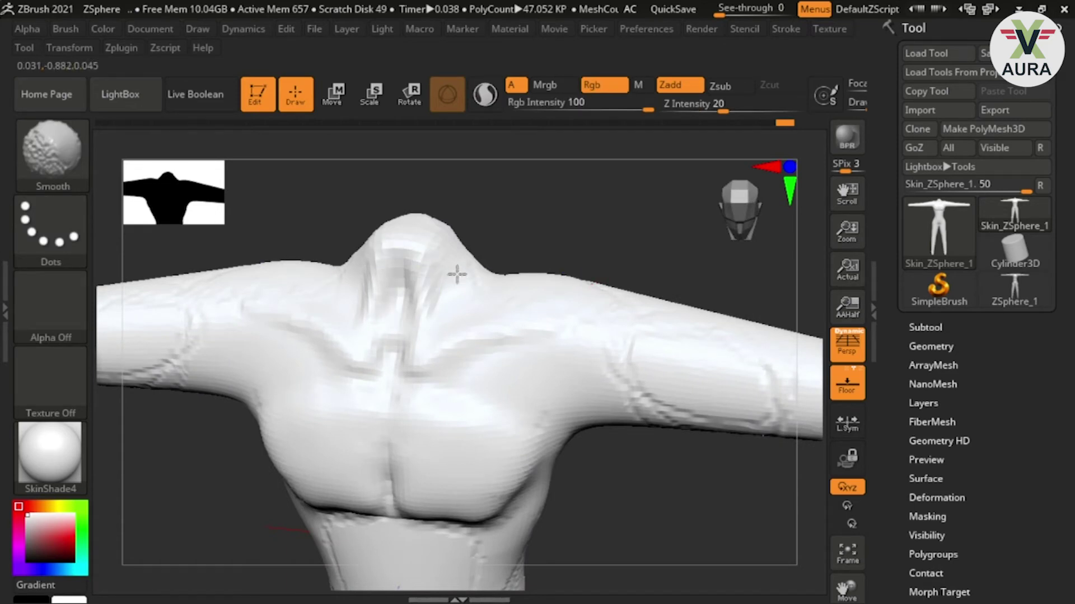
left_click_drag(549, 211, 560, 221)
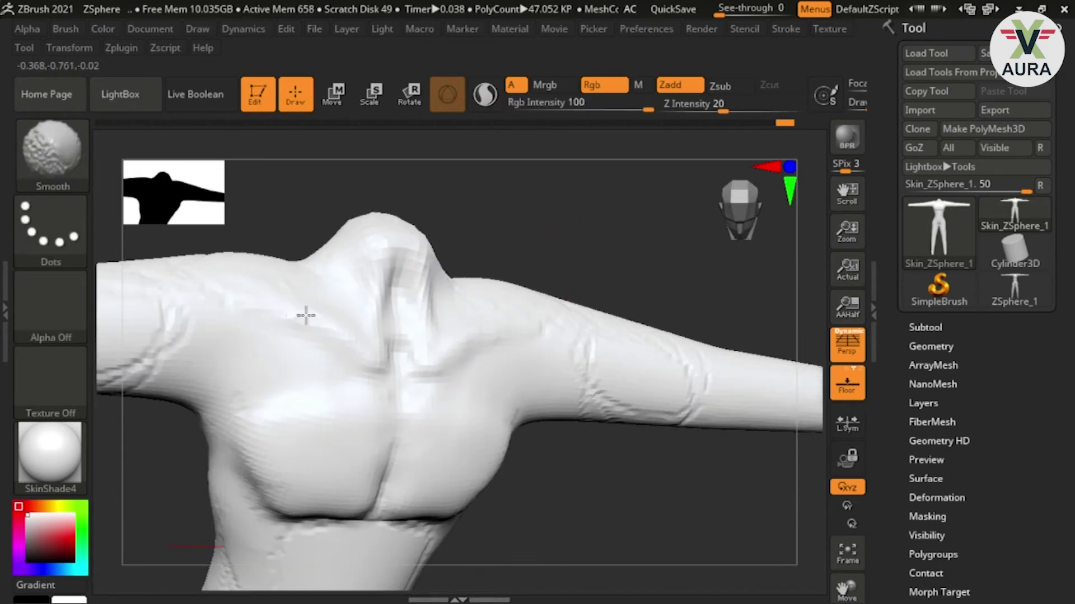
left_click_drag(295, 315, 258, 297, "shift")
key("shift+f")
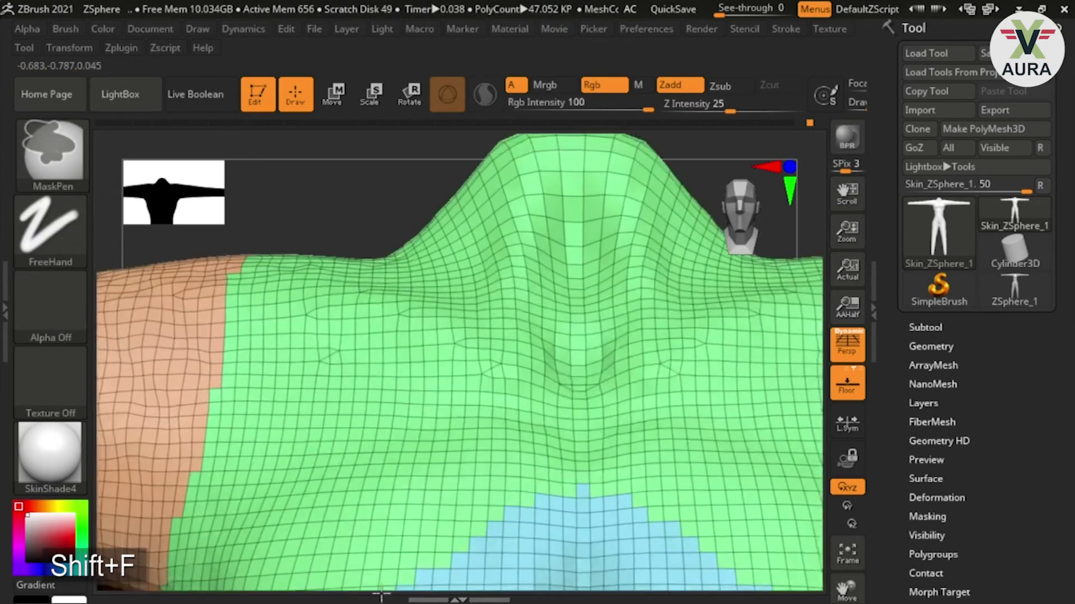
- Try a ClayBuildup stroke on the back of the neck, then undo it
right_click_drag(230, 282, 647, 180, "ctrl")
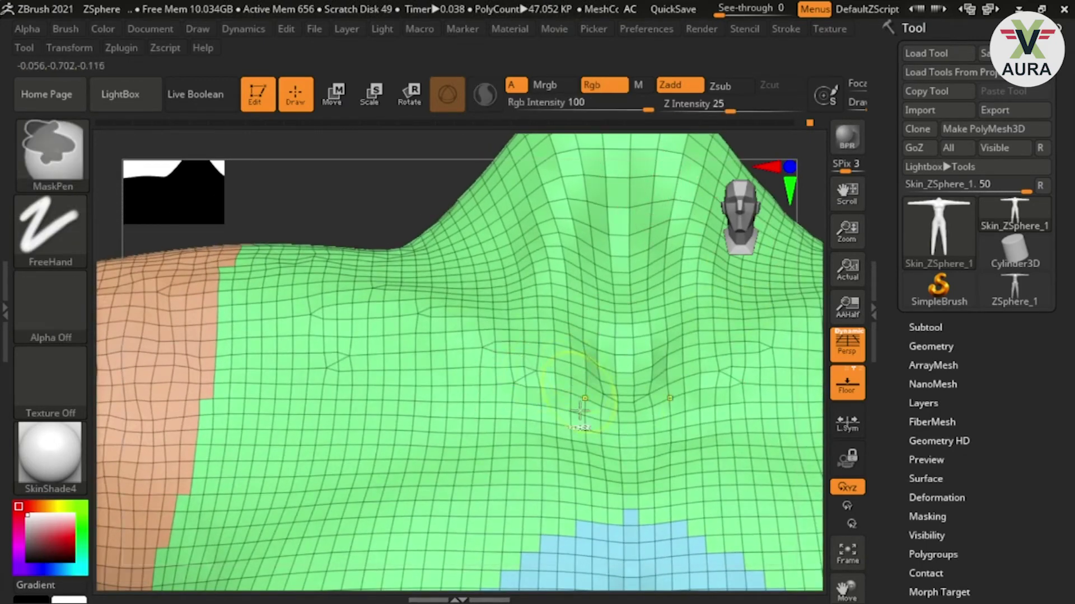
right_click_drag(581, 411, 504, 448, "ctrl")
key("b")
key("c")
key("b")
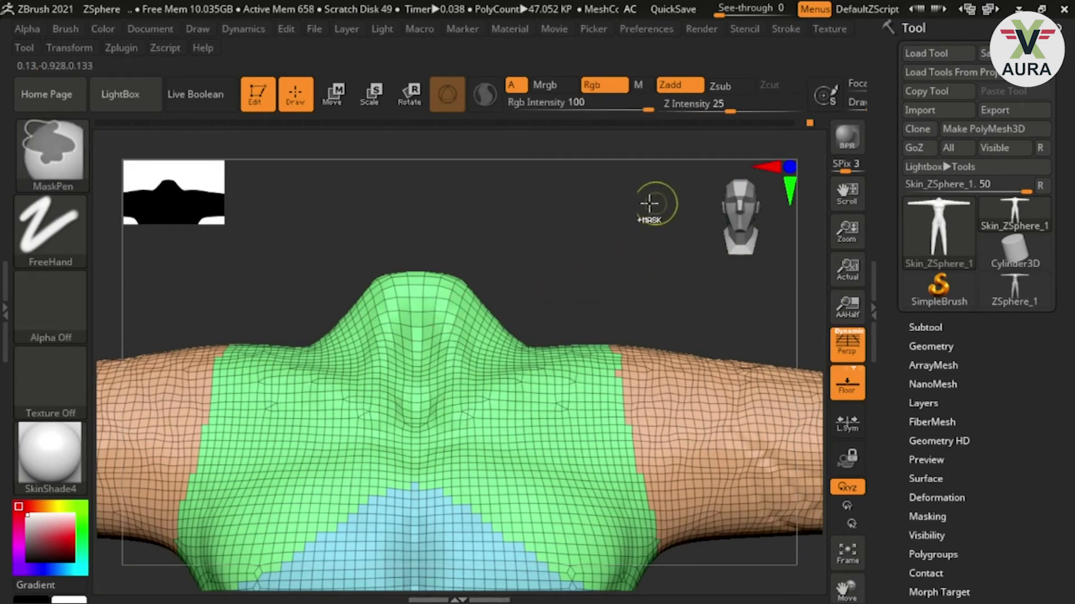
key("ctrl+z")
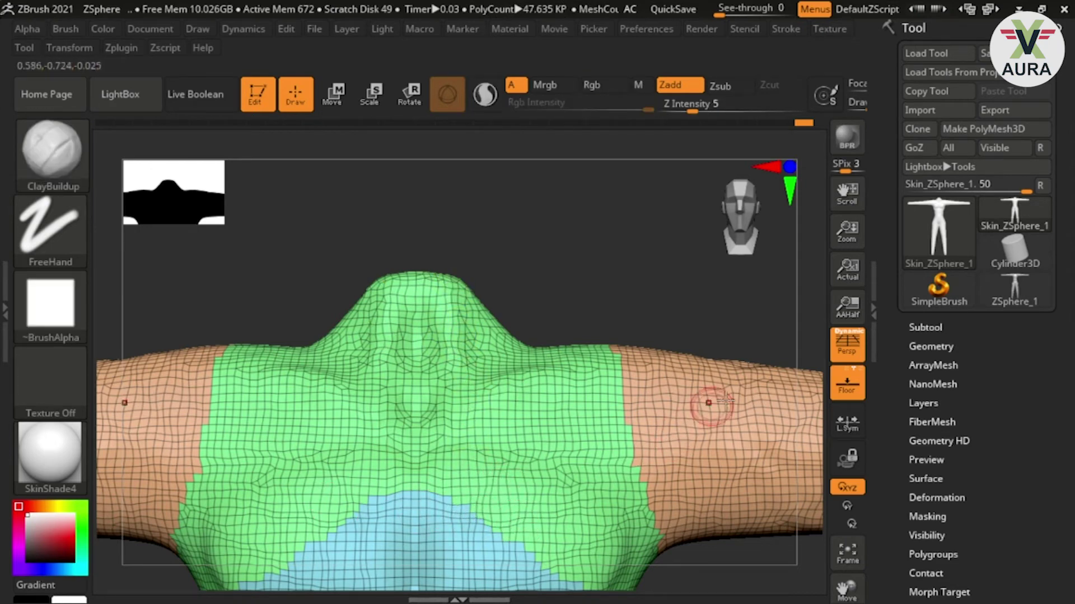
- Expand Tool > Geometry to show DynaMesh Resolution 128 and SubProjection 0.6
mouse_move(561, 312)
right_mouse_down("ctrl")
mouse_move(563, 187)
mouse_move(556, 233)
right_mouse_up("ctrl")
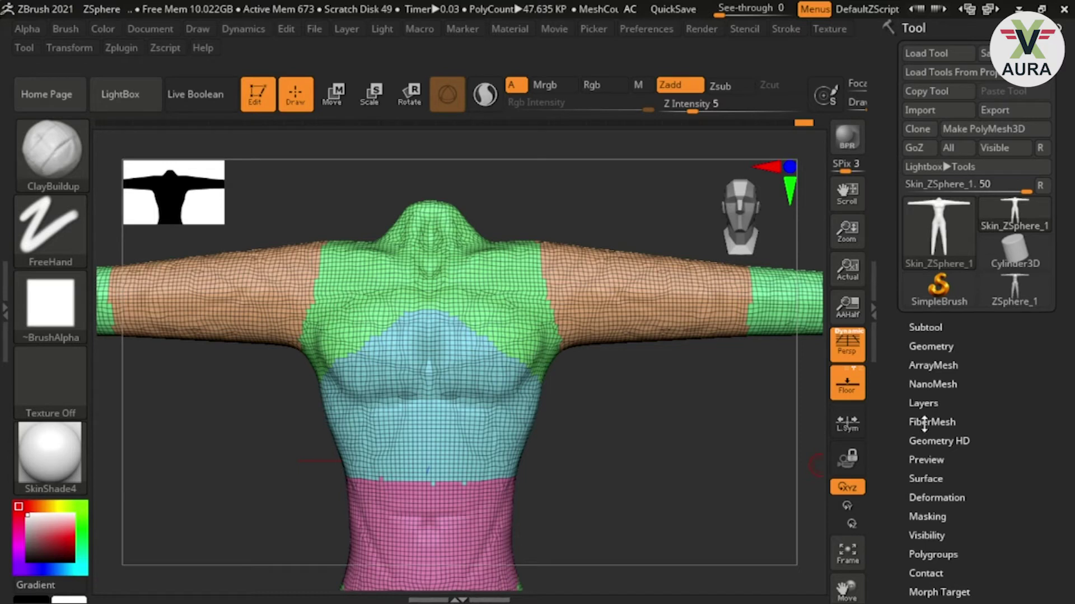
left_click(932, 346)
scroll(886, 531, "down", 5)
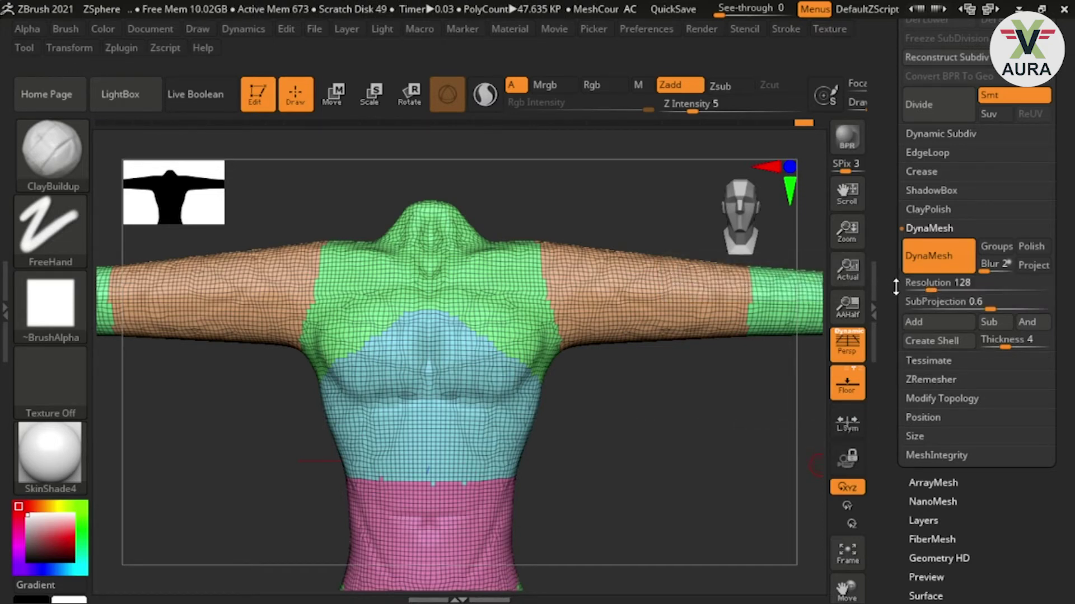
- Collapse the Geometry palette and toggle the PolyFrame overlay off and on
scroll(896, 278, "up", 3)
scroll(890, 430, "up", 2)
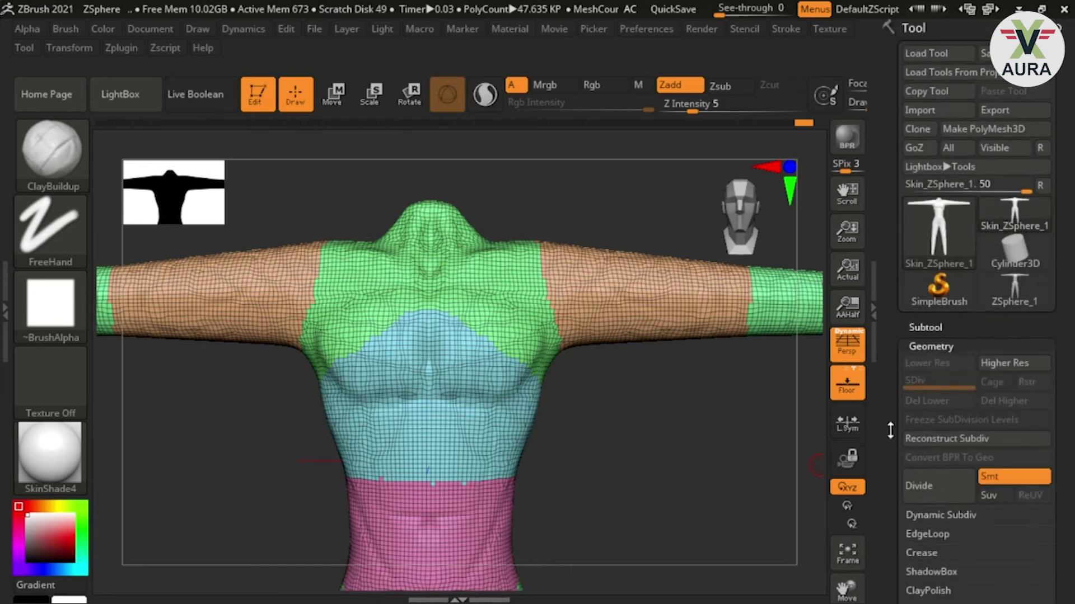
left_click(946, 346)
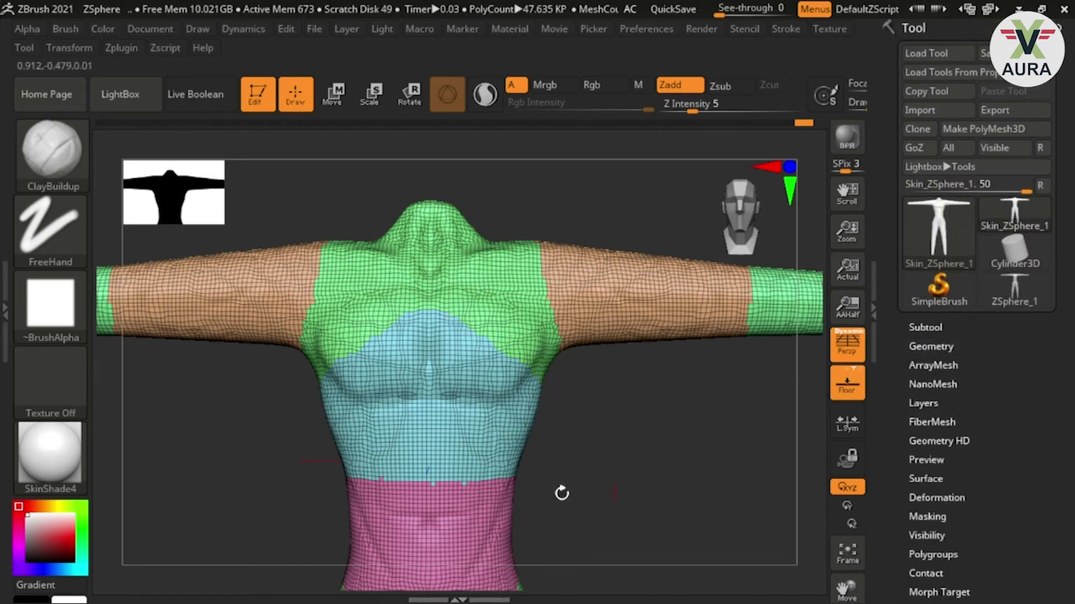
key("shift+f")
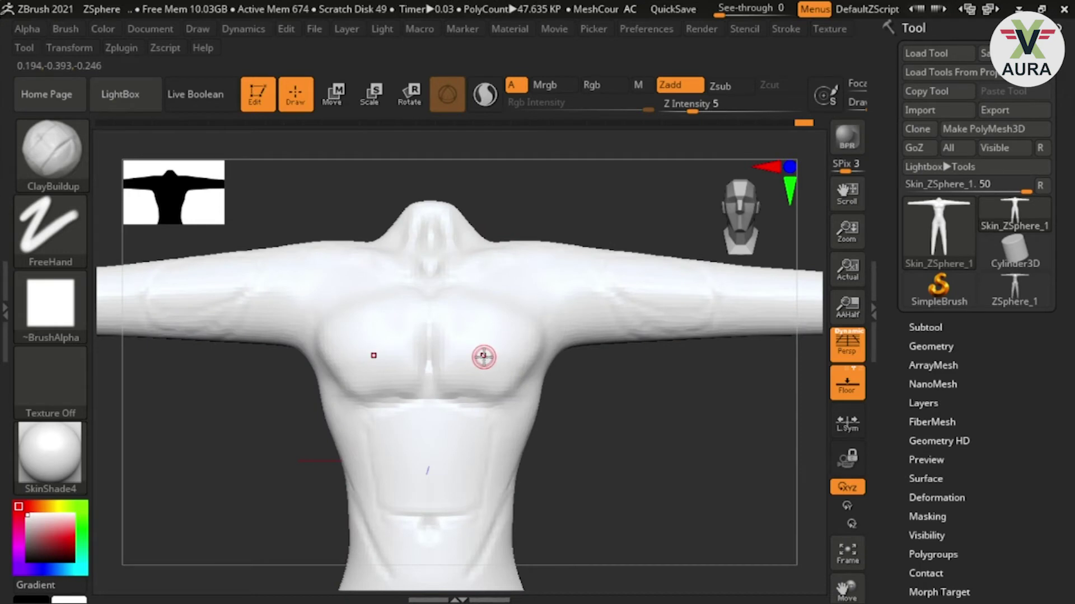
key("shift+f")
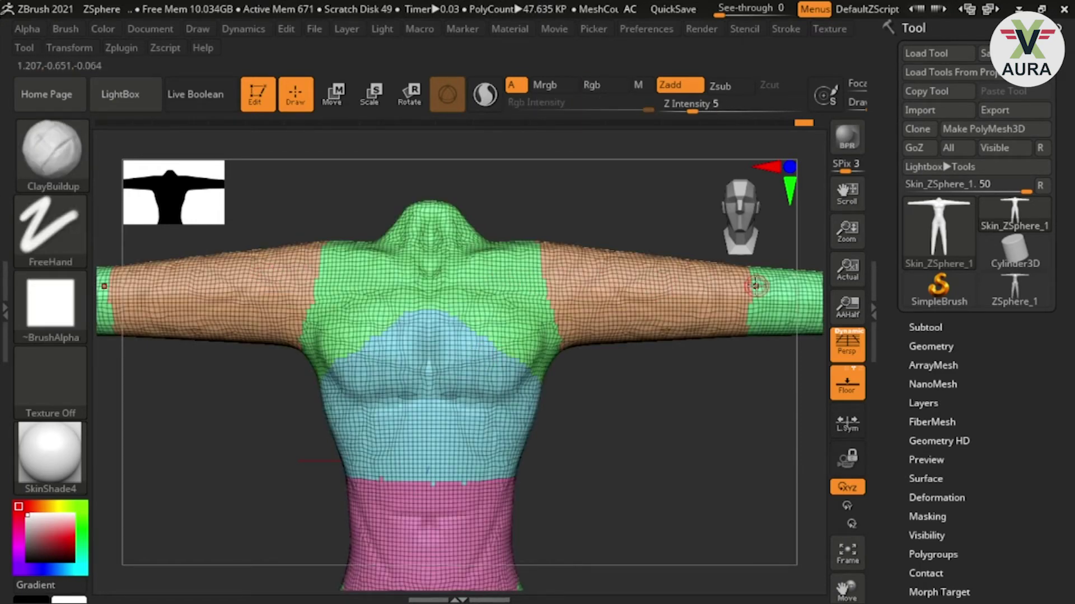
- View the full figure down to the feet, then zoom and orbit around the chest
right_click_drag(766, 381, 317, 301, "ctrl")
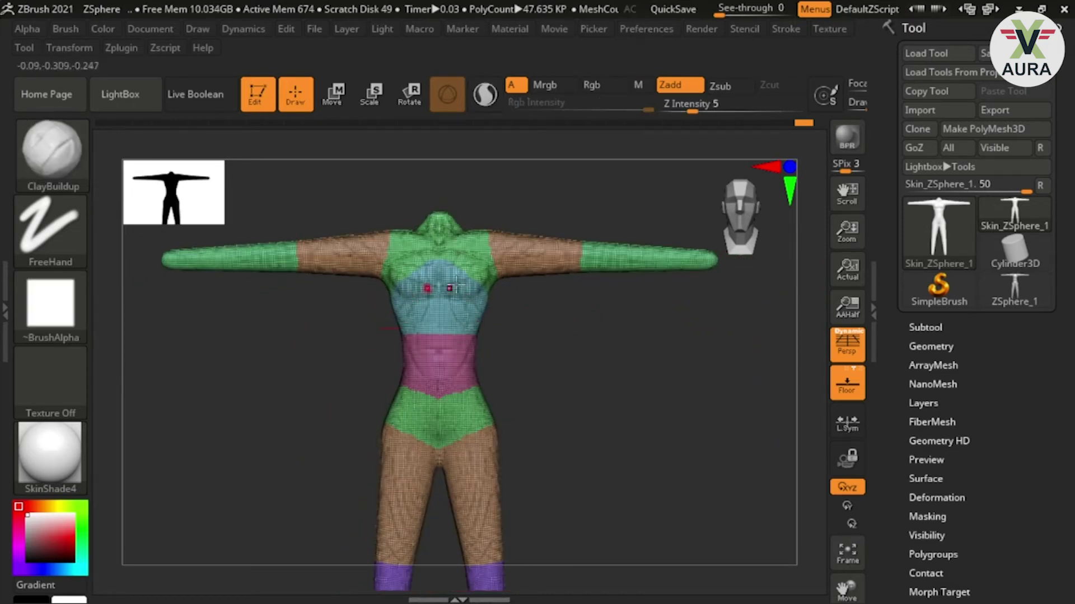
mouse_move(515, 443)
right_mouse_down("ctrl")
mouse_move(528, 336)
mouse_move(516, 348)
mouse_move(540, 372)
mouse_move(542, 428)
right_mouse_up("ctrl")
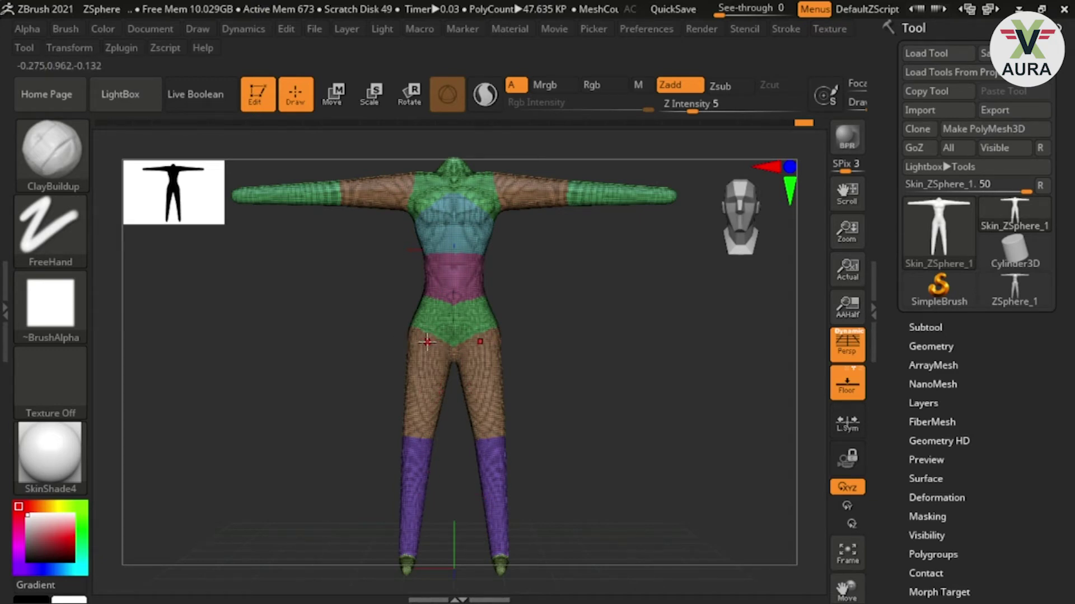
right_click_drag(629, 317, 622, 447, "alt")
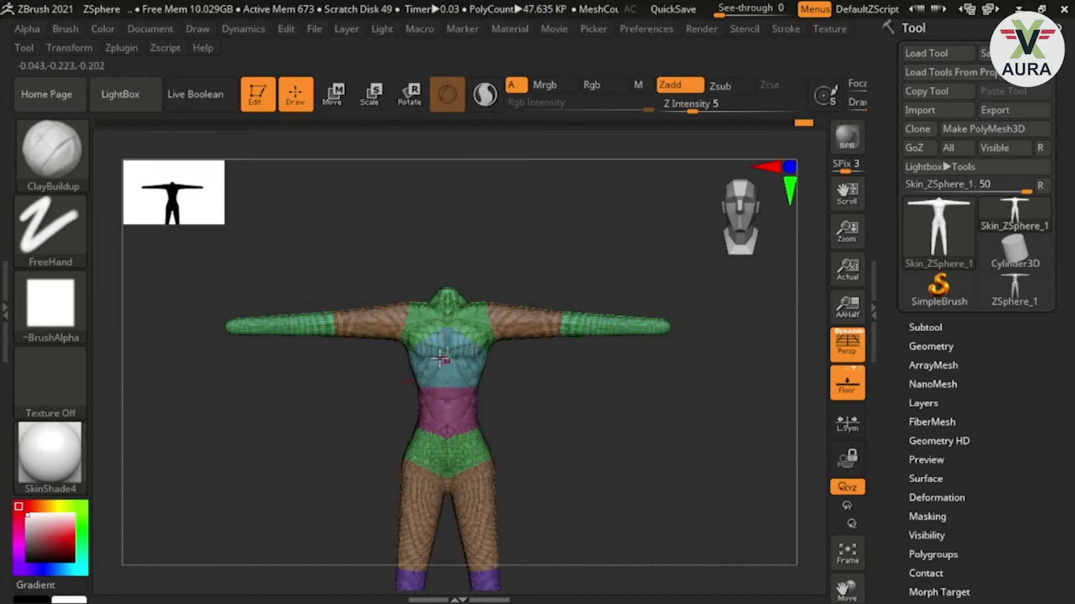
right_click_drag(450, 332, 451, 353, "alt")
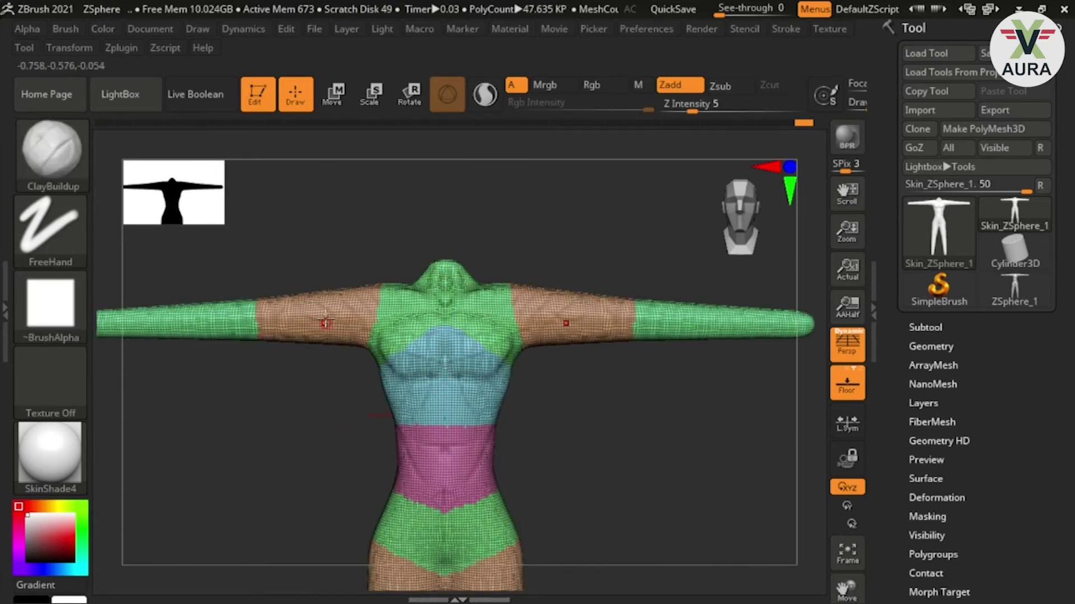
mouse_move(626, 383)
right_mouse_down()
mouse_move(557, 401)
mouse_move(488, 307)
right_mouse_up()
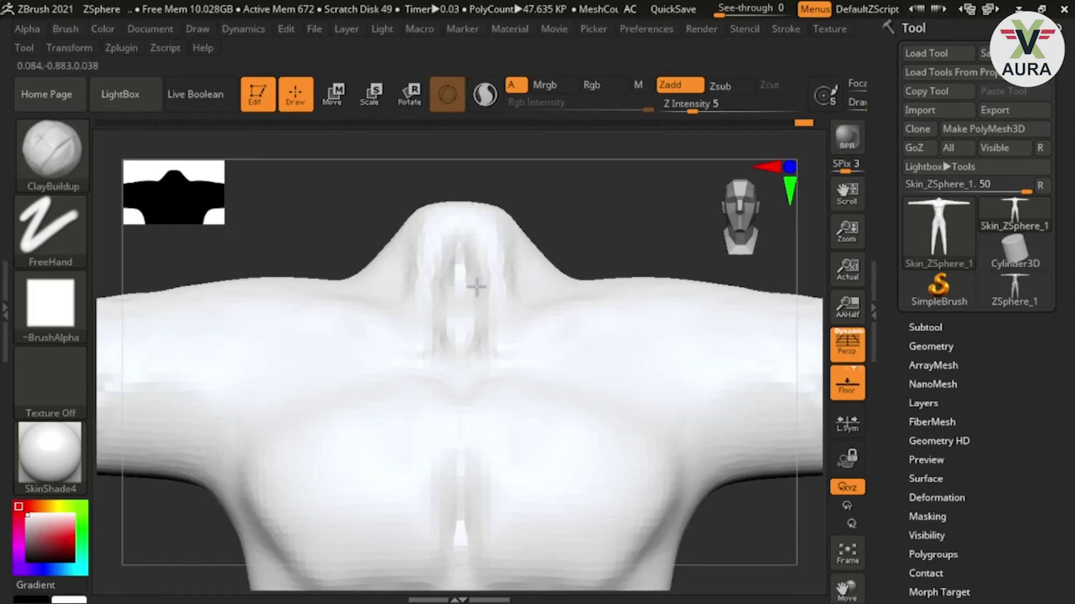
- Add two vertical ClayBuildup ridges on the front of the neck and smooth them into the shoulders
left_click_drag(480, 239, 463, 290)
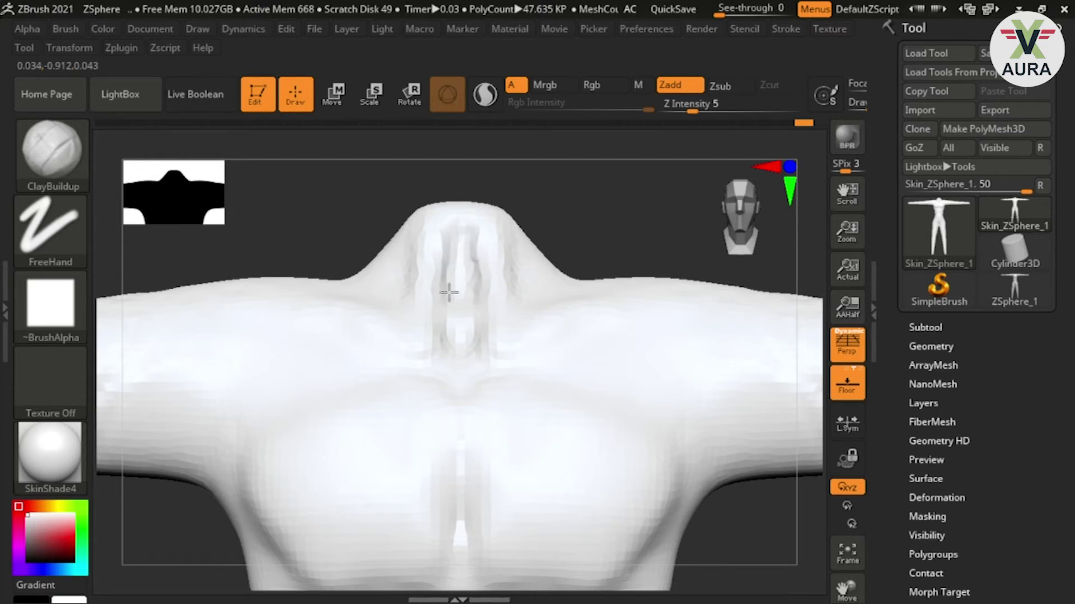
left_click_drag(509, 238, 514, 297)
key("shift")
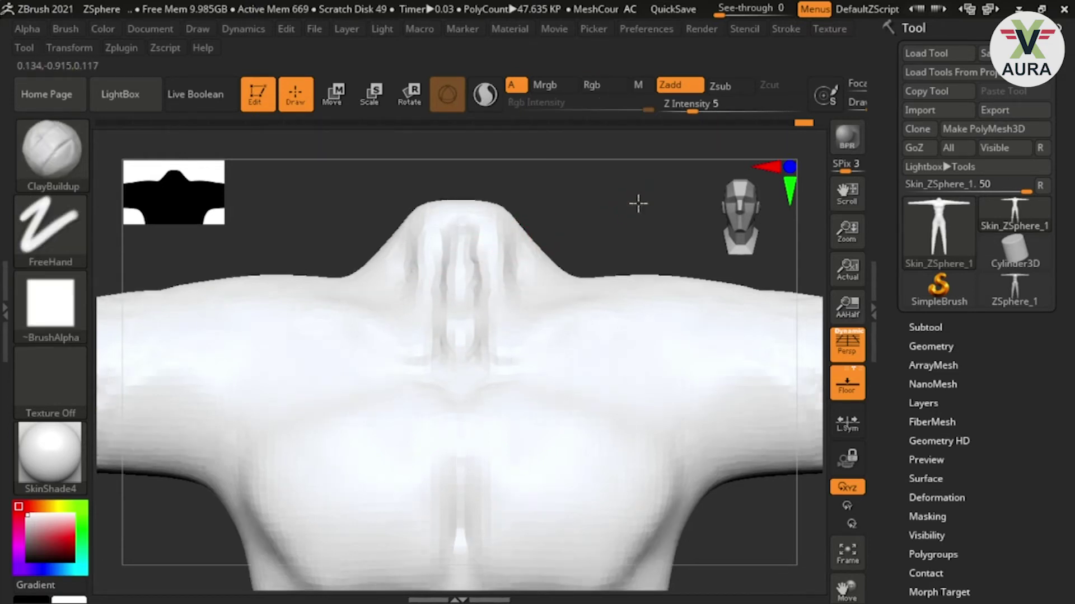
left_click_drag(638, 201, 627, 315)
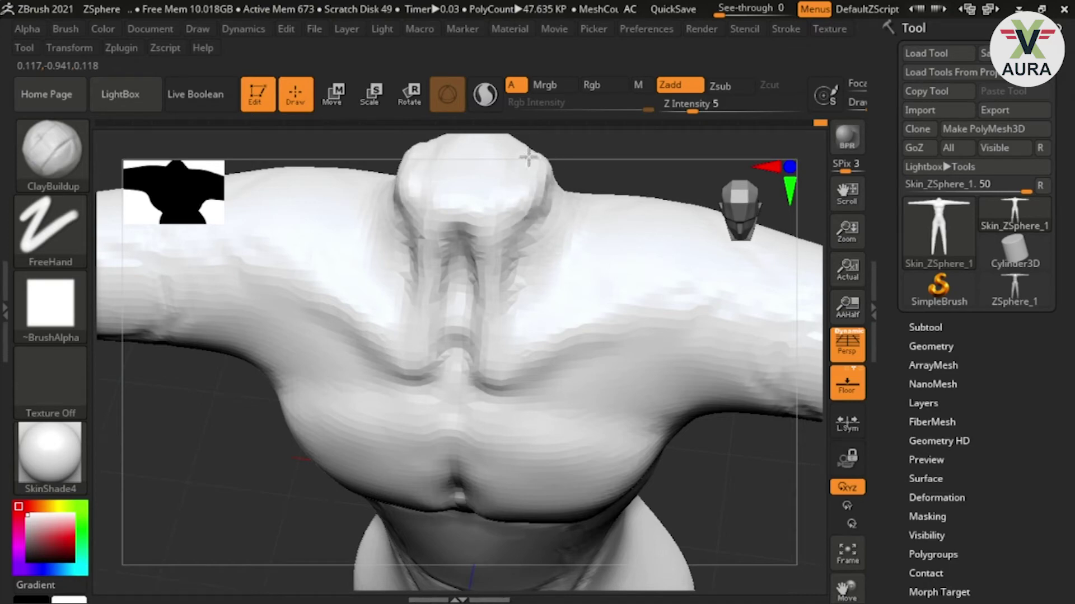
left_click_drag(589, 166, 590, 177)
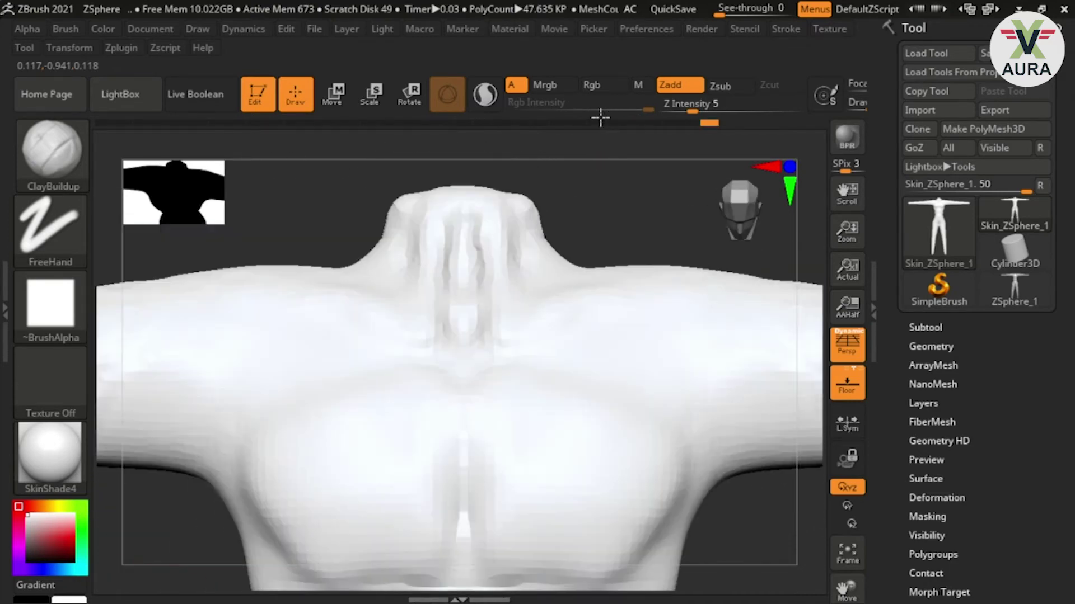
key("shift")
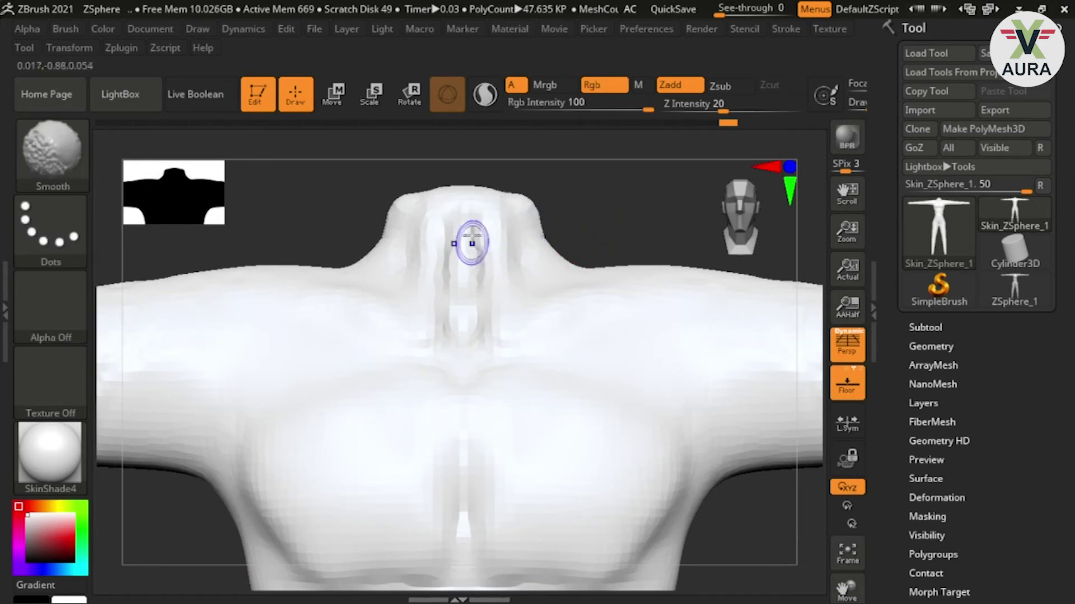
mouse_move(690, 501)
left_mouse_down("alt")
mouse_move(690, 384)
mouse_move(667, 343)
left_mouse_up("alt")
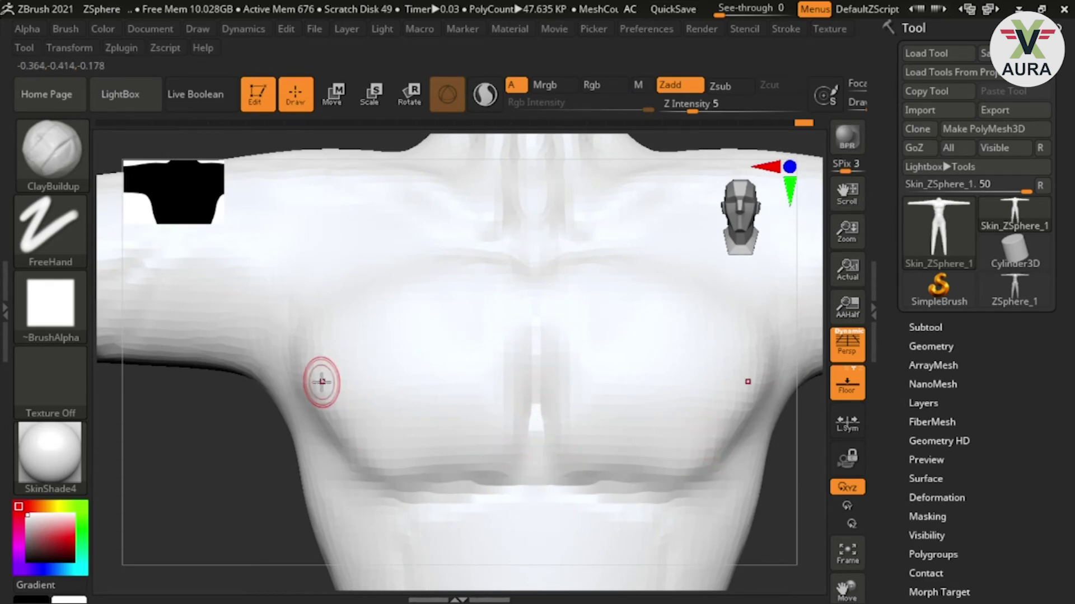
- Carve the lower pectoral crease with DamStandard, redoing one stroke, and smooth it
key("b")
key("d")
key("s")
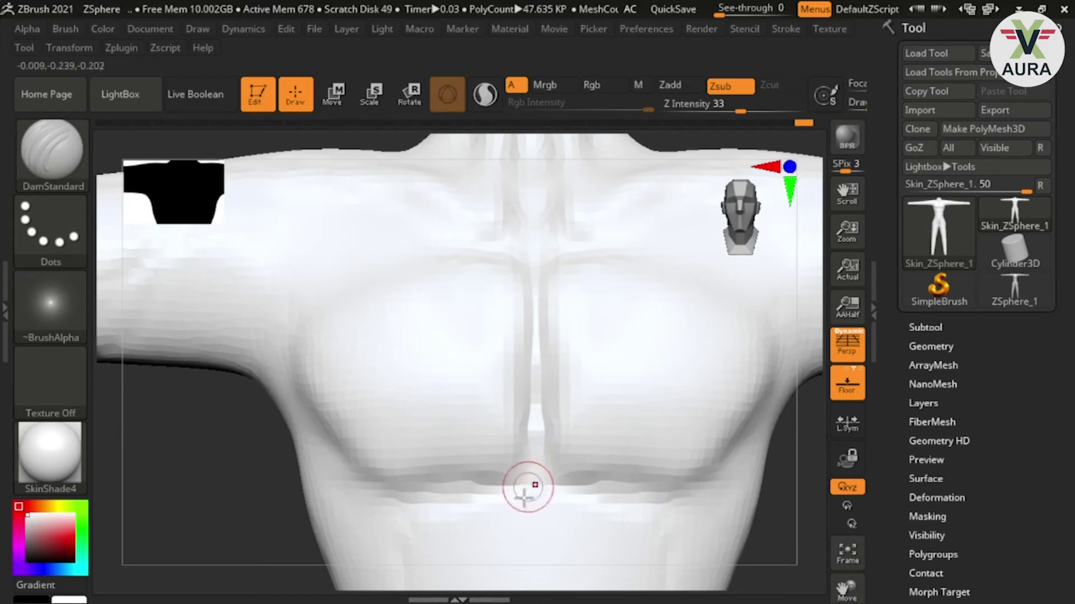
key("ctrl")
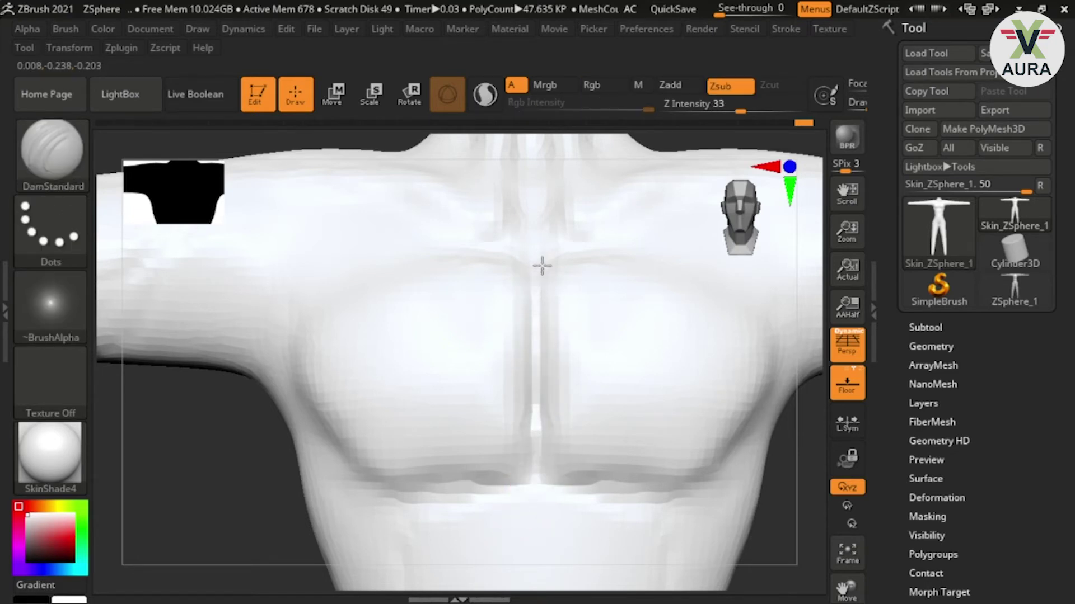
left_click_drag(525, 474, 348, 487)
key("ctrl+z")
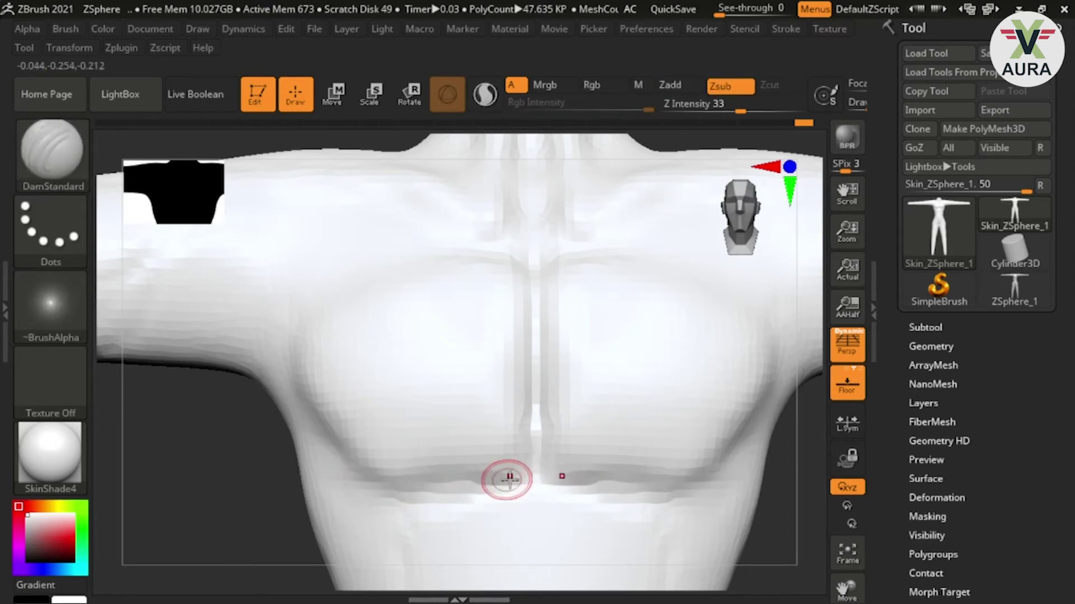
mouse_move(506, 479)
left_mouse_down()
mouse_move(345, 501)
mouse_move(356, 484)
mouse_move(283, 360)
mouse_move(323, 446)
left_mouse_up()
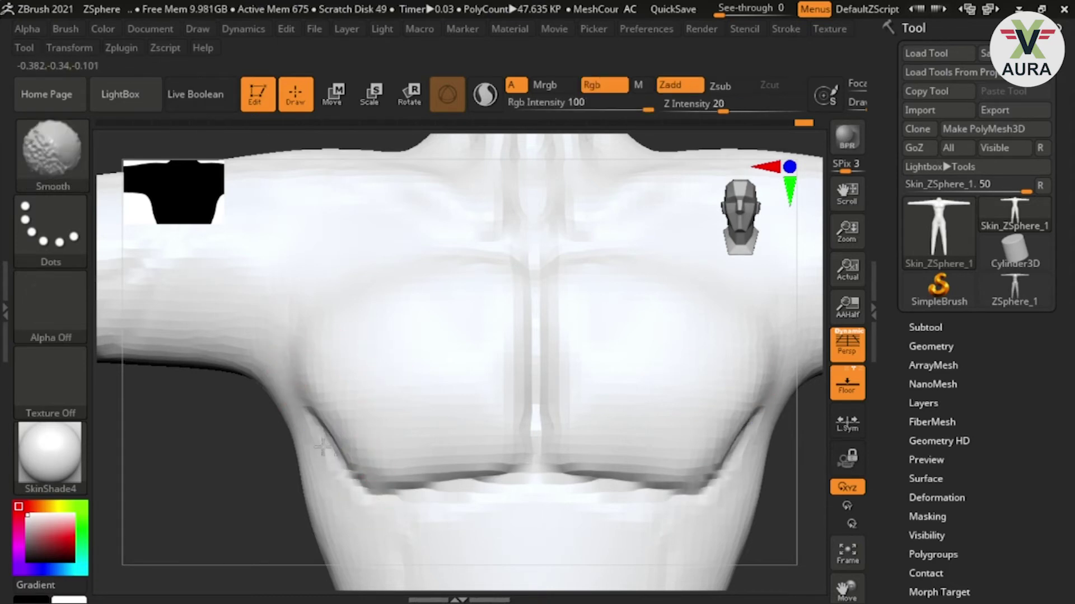
left_click_drag(445, 486, 493, 485, "shift")
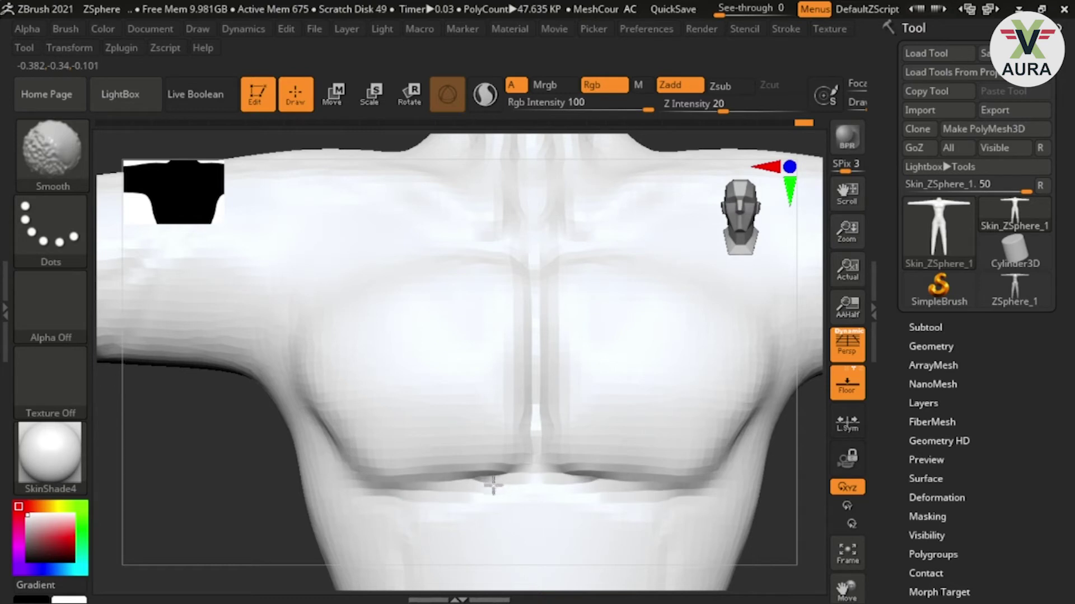
- Zoom out and pan to center the view on the abdomen
mouse_move(678, 540)
right_mouse_down("alt")
mouse_move(578, 359)
mouse_move(681, 456)
mouse_move(593, 405)
right_mouse_up("alt")
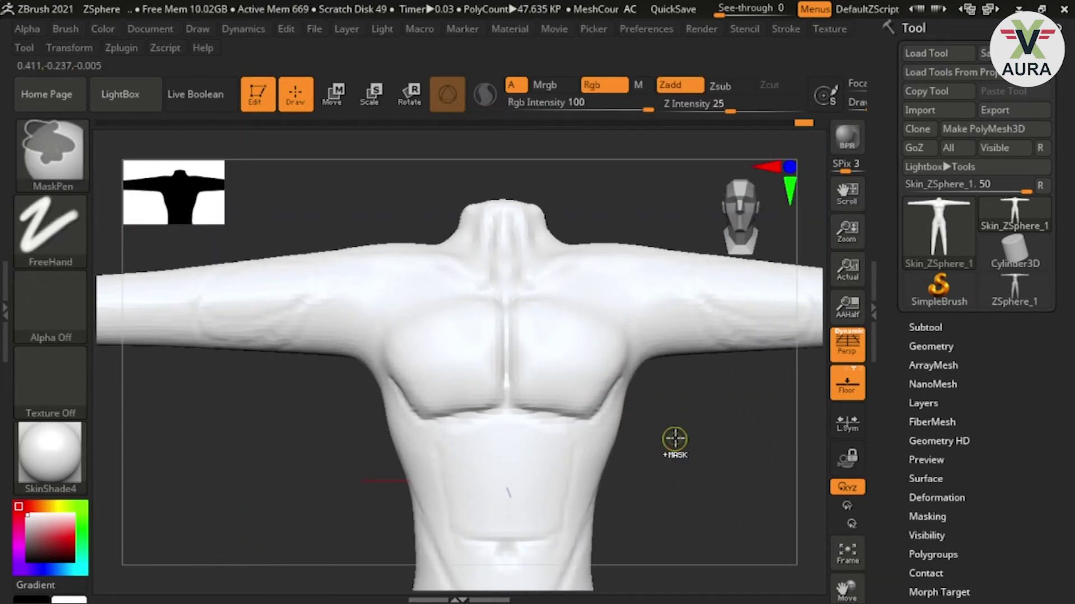
mouse_move(676, 434)
right_mouse_down("alt")
mouse_move(668, 369)
mouse_move(491, 355)
mouse_move(497, 533)
mouse_move(471, 482)
right_mouse_up("alt")
key("ctrl")
right_click_drag(644, 440, 638, 353, "alt")
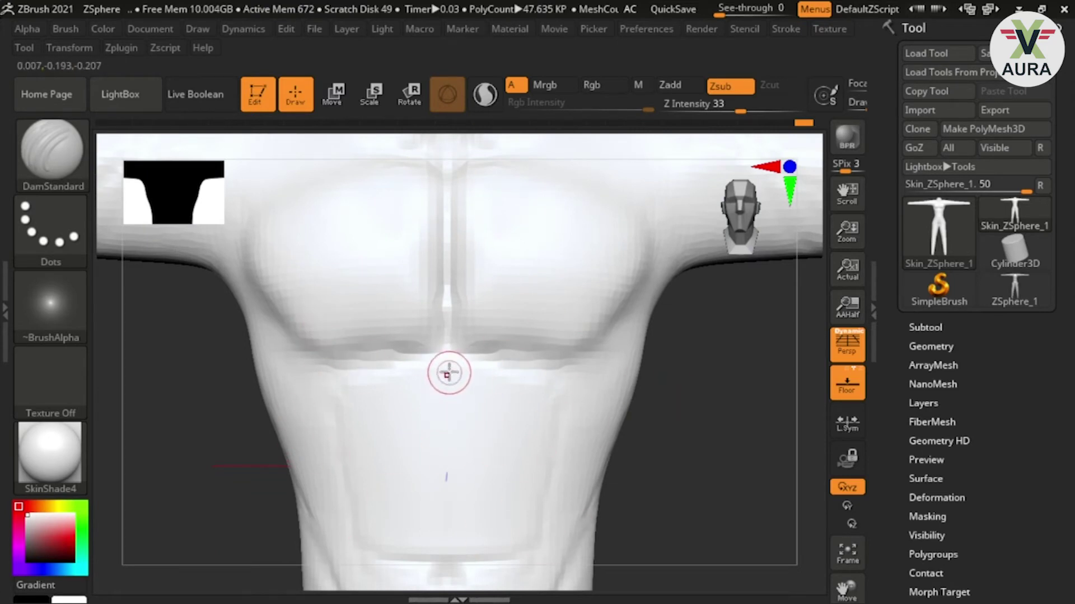
mouse_move(472, 425)
right_mouse_down()
mouse_move(709, 448)
mouse_move(658, 448)
right_mouse_up()
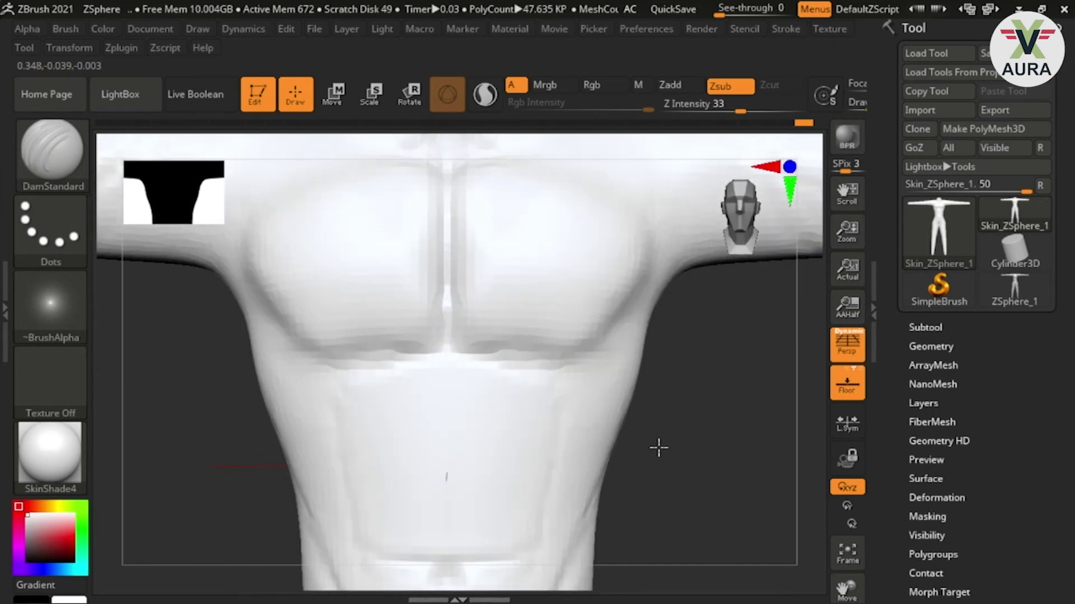
- Build a raised upper abdominal band with ClayBuildup at Z Intensity 22
key("b")
key("c")
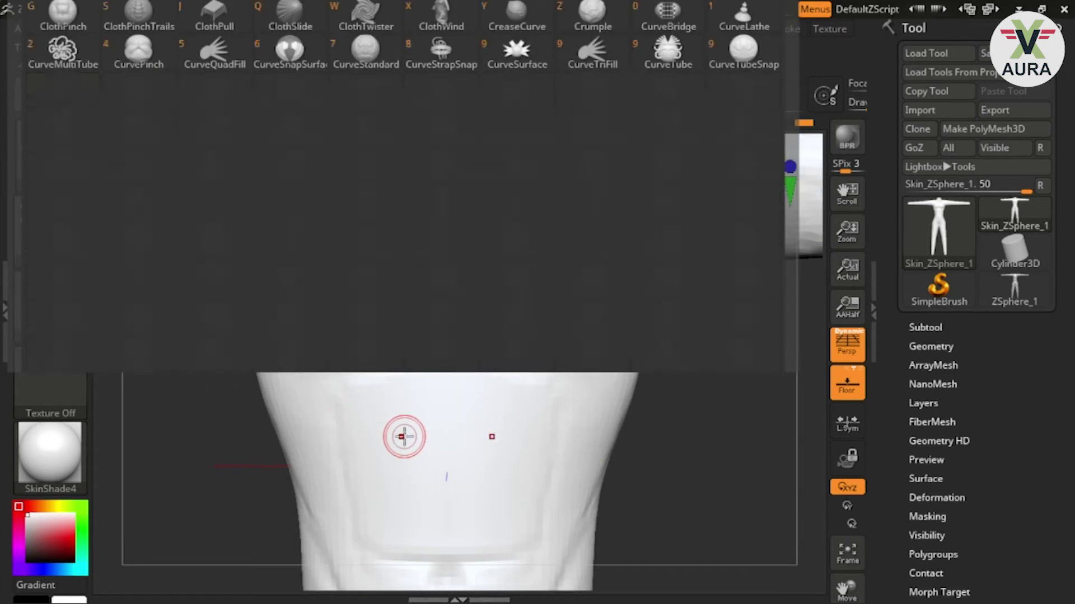
key("b")
mouse_move(377, 398)
left_mouse_down()
mouse_move(370, 408)
mouse_move(414, 401)
mouse_move(336, 411)
left_mouse_up()
mouse_move(420, 386)
left_mouse_down()
mouse_move(384, 420)
mouse_move(413, 401)
mouse_move(427, 408)
mouse_move(416, 401)
left_mouse_up()
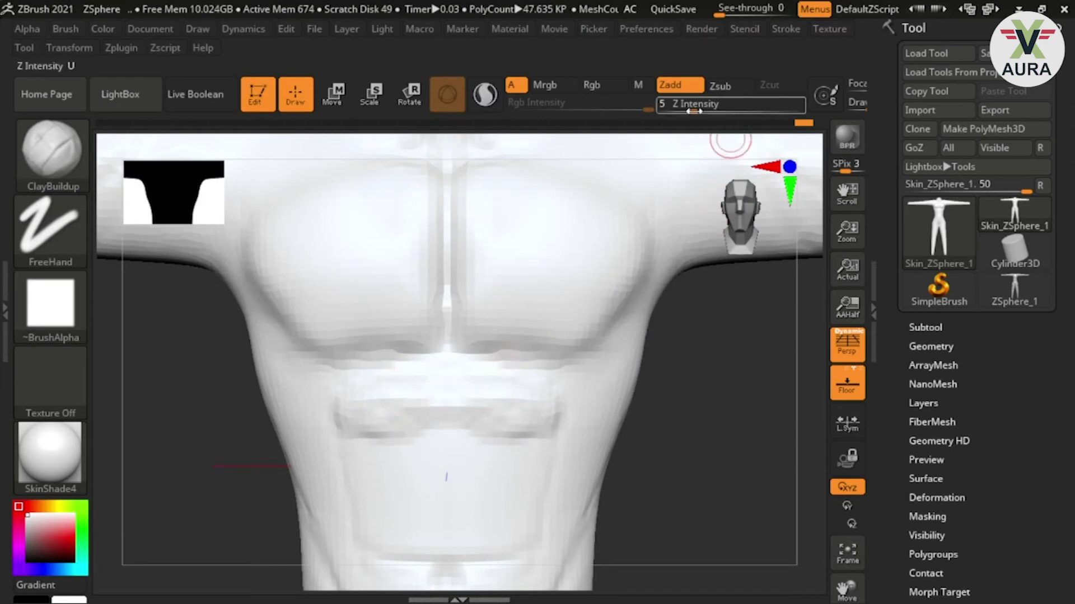
left_click_drag(693, 112, 707, 114)
mouse_move(420, 396)
left_mouse_down()
mouse_move(404, 378)
mouse_move(422, 376)
mouse_move(433, 420)
mouse_move(336, 425)
left_mouse_up()
- Build up the lower abdominal block and check it in side profile
mouse_move(403, 460)
left_mouse_down()
mouse_move(432, 451)
mouse_move(435, 493)
mouse_move(354, 491)
left_mouse_up()
mouse_move(383, 458)
left_mouse_down()
mouse_move(521, 464)
mouse_move(446, 451)
left_mouse_up()
mouse_move(341, 481)
left_mouse_down()
mouse_move(548, 487)
mouse_move(414, 478)
mouse_move(405, 447)
mouse_move(361, 459)
mouse_move(352, 484)
mouse_move(493, 521)
mouse_move(509, 549)
mouse_move(455, 524)
mouse_move(532, 565)
mouse_move(506, 559)
left_mouse_up()
mouse_move(610, 540)
left_mouse_down()
mouse_move(806, 523)
mouse_move(762, 522)
left_mouse_up()
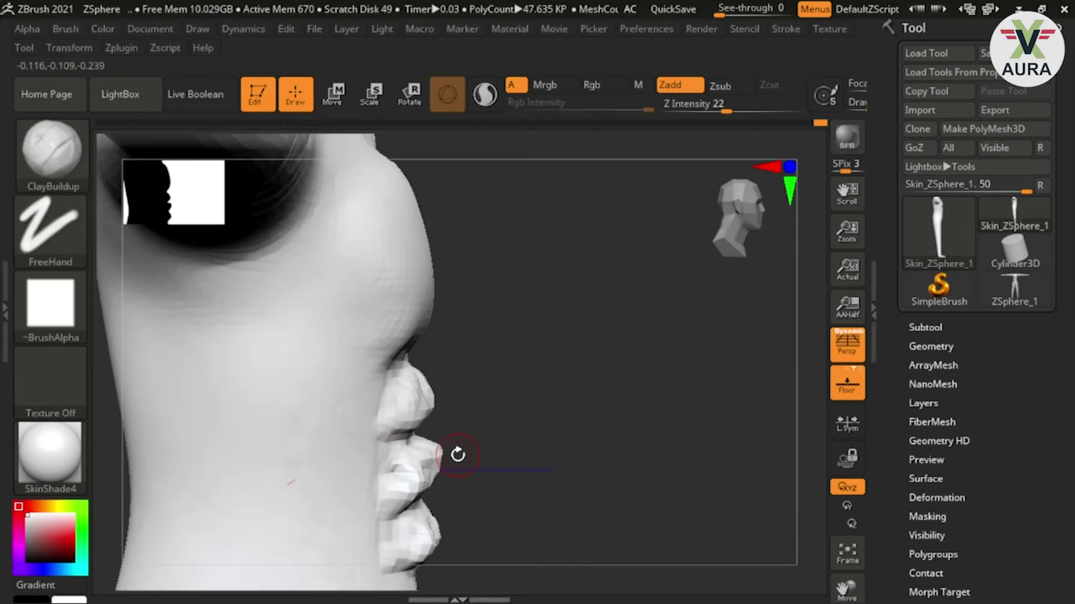
left_click_drag(458, 454, 468, 278, "shift")
- Switch back to the DamStandard brush
key("b")
key("d")
key("a")
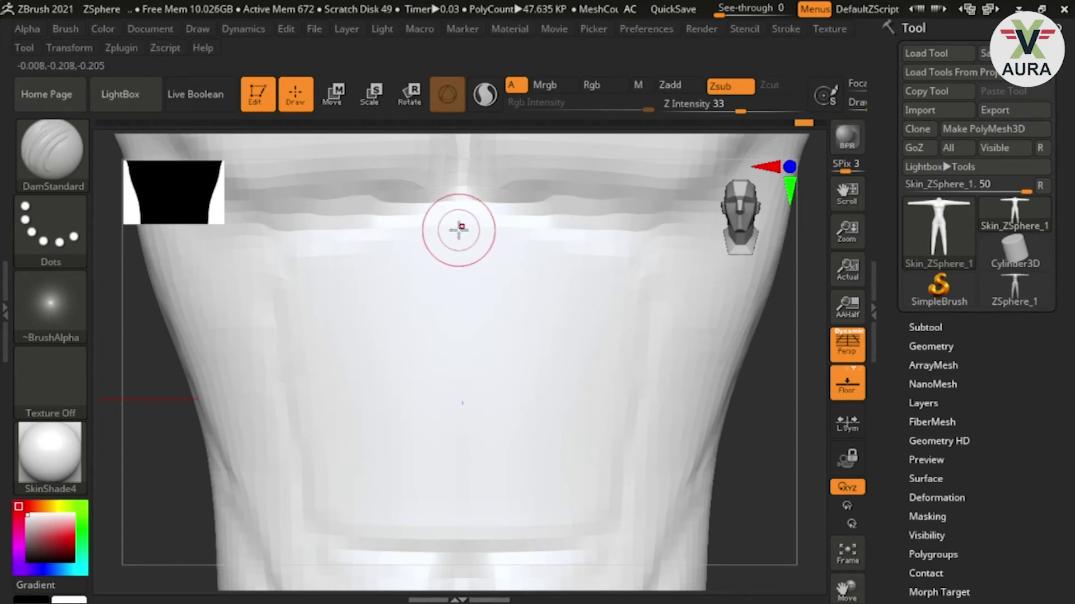
- Carve a chest-line crease, then set Draw Size 16 and Z Intensity 18
mouse_move(428, 227)
left_mouse_down()
mouse_move(521, 240)
mouse_move(523, 250)
left_mouse_up()
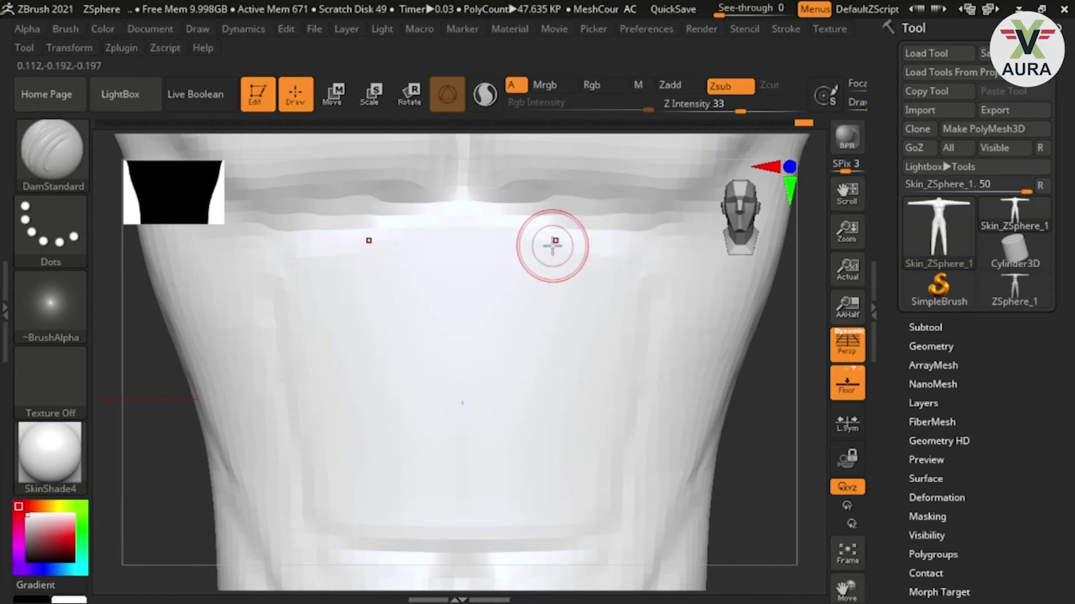
key("s")
left_click_drag(563, 252, 551, 252)
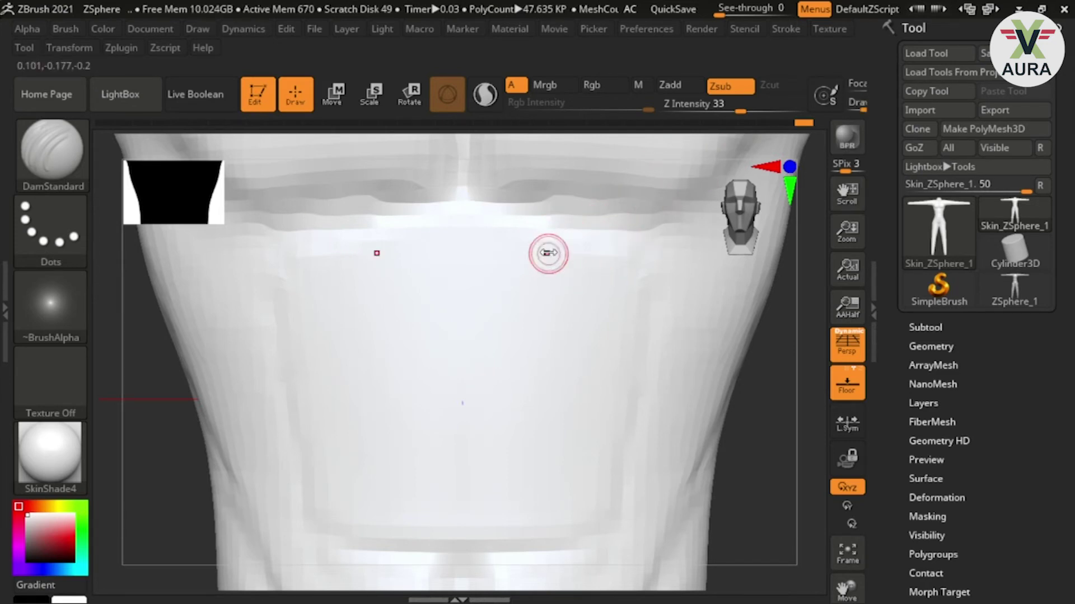
left_click_drag(740, 111, 720, 115)
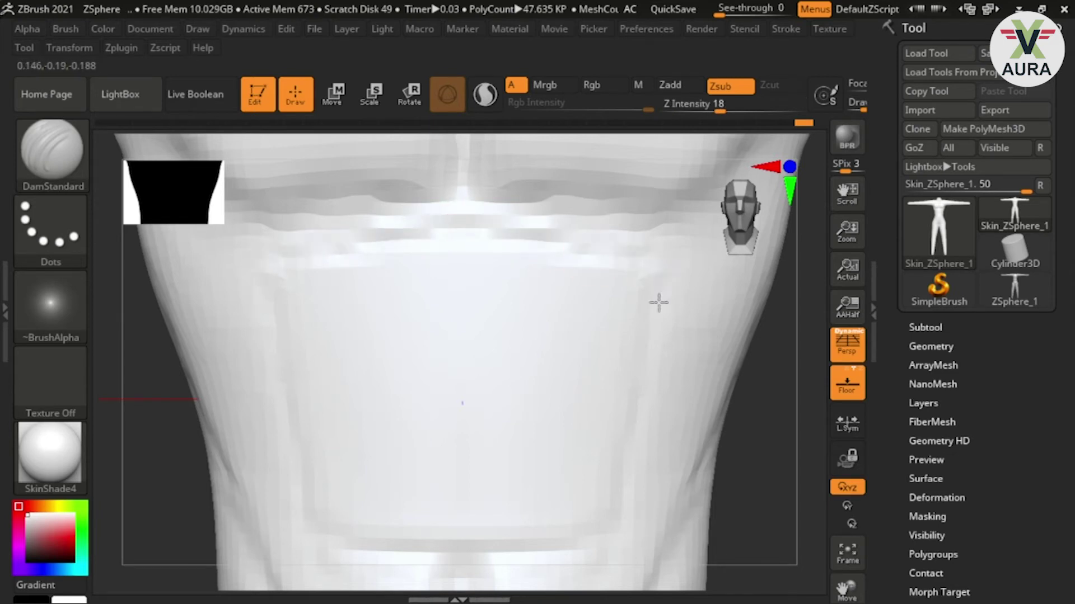
- Carve stepped horizontal creases across the upper abdomen, undoing the sternum groove
left_click_drag(592, 330, 643, 276)
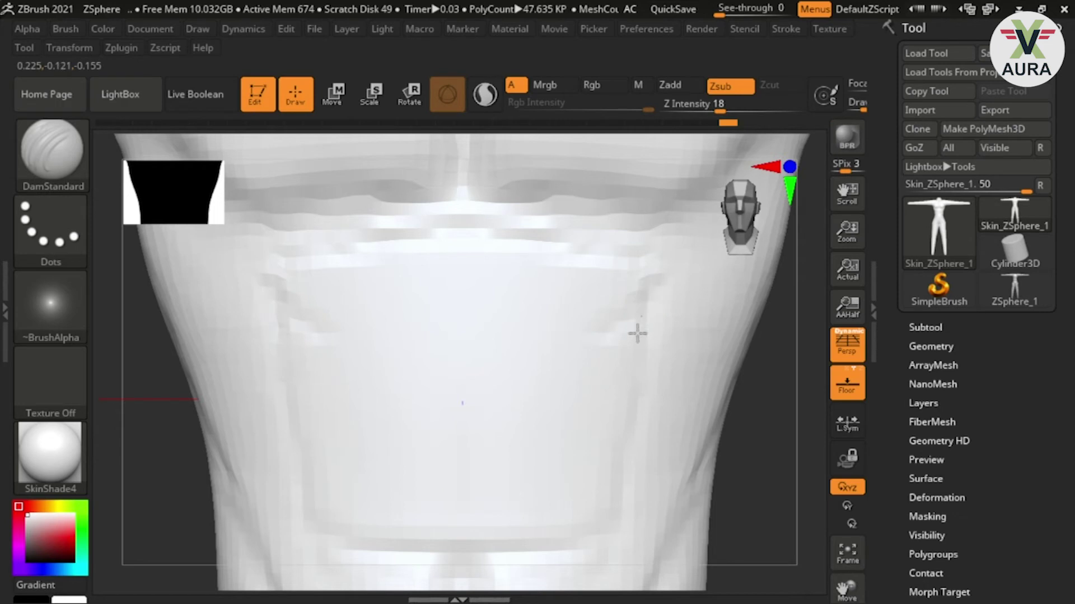
left_click_drag(591, 333, 518, 310)
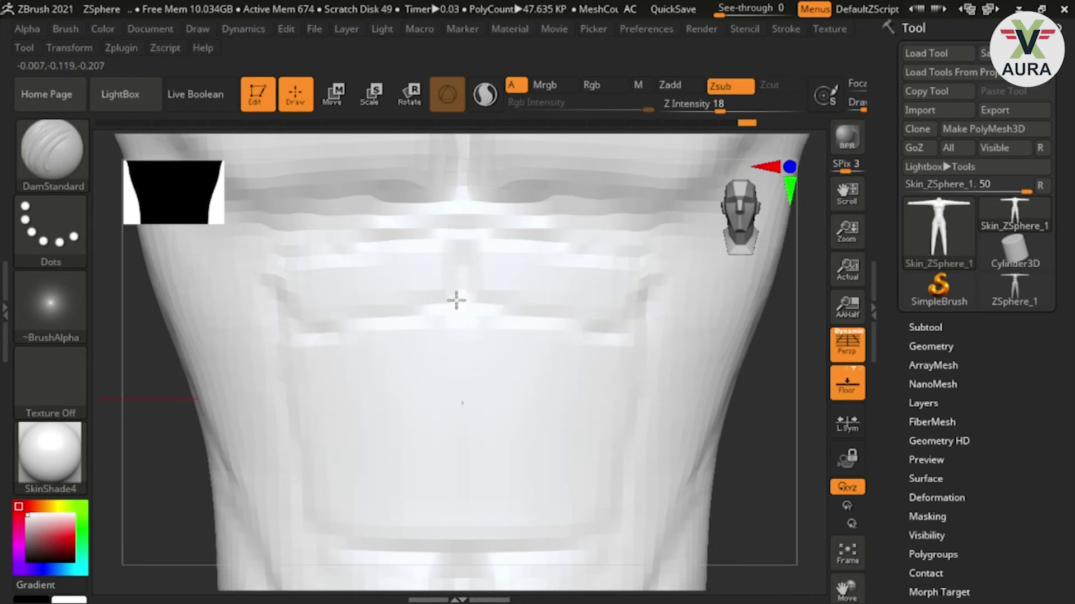
mouse_move(440, 292)
left_mouse_down()
mouse_move(499, 307)
mouse_move(633, 292)
left_mouse_up()
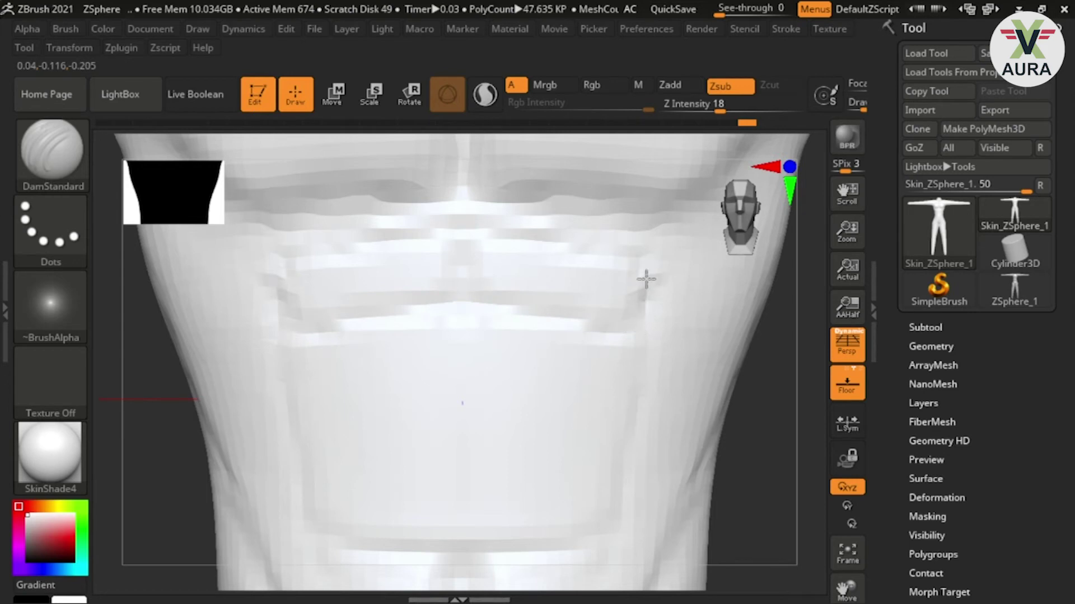
key("ctrl")
mouse_move(576, 315)
right_mouse_down("ctrl")
mouse_move(586, 292)
mouse_move(583, 303)
right_mouse_up("ctrl")
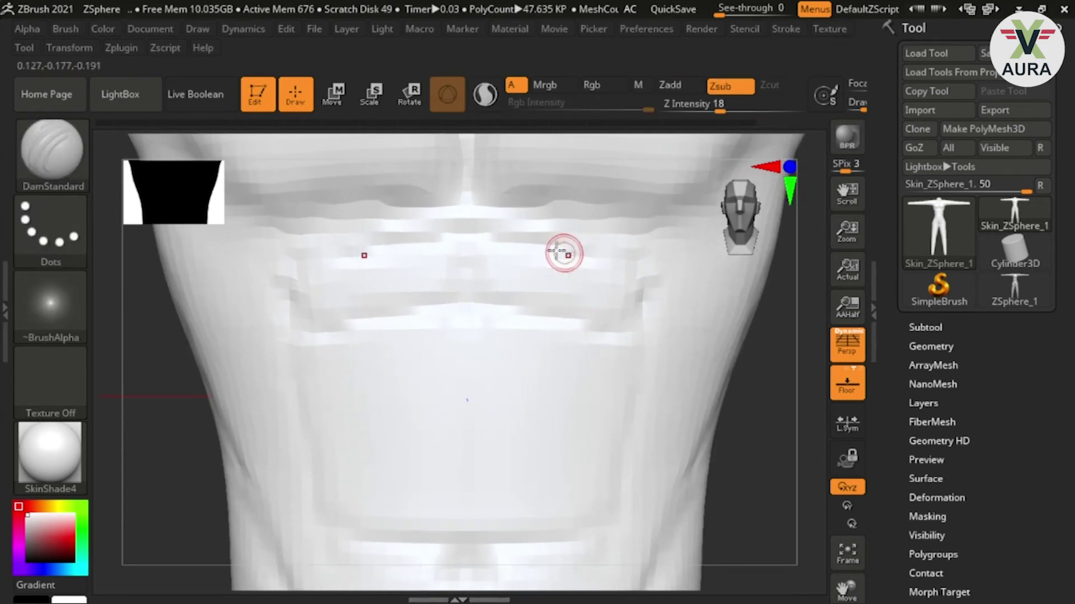
left_click_drag(468, 233, 472, 300)
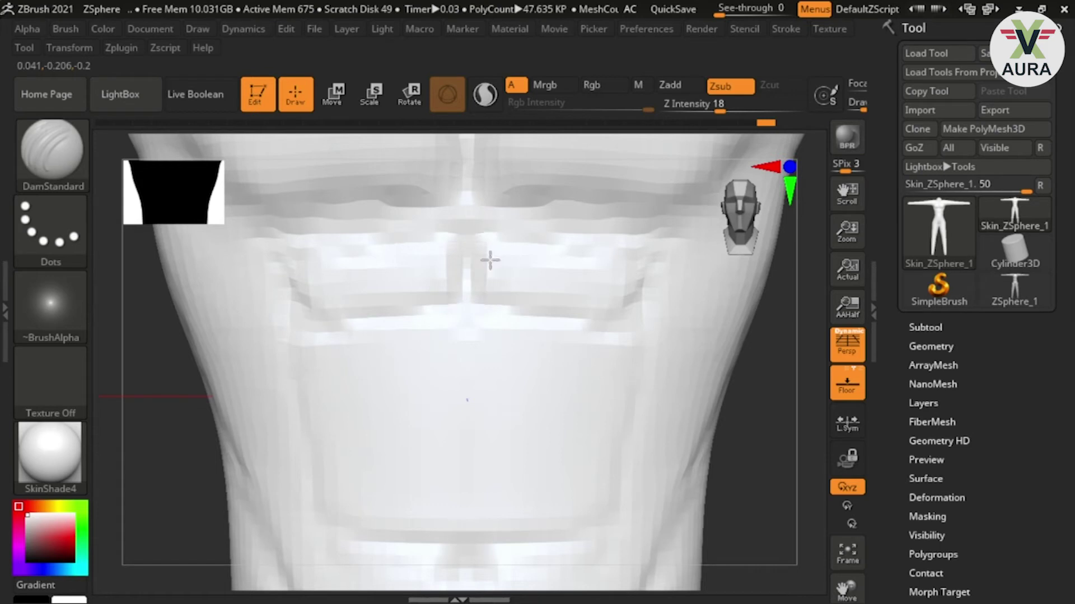
key("ctrl+z")
key("ctrl+z")
key("ctrl+z")
key("ctrl+z")
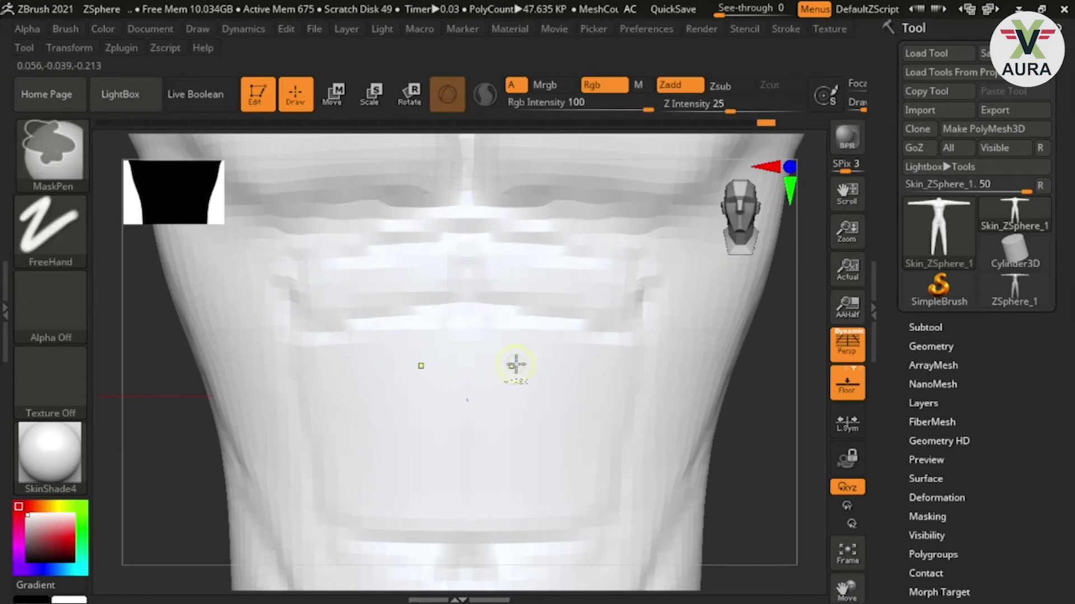
key("ctrl+z")
key("ctrl+z")
key("ctrl+z")
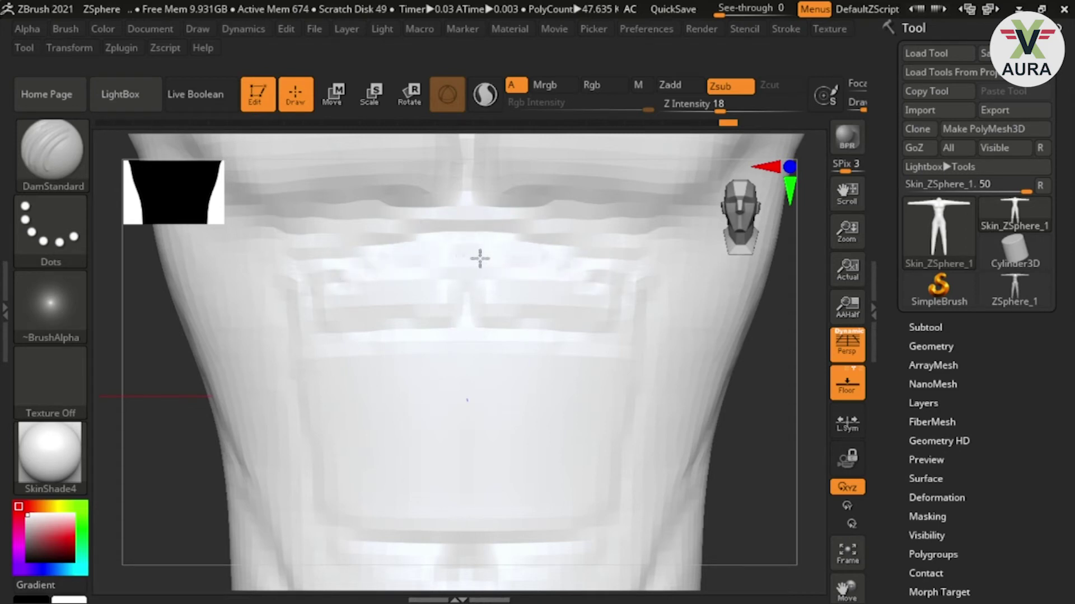
- Smooth the upper chest, clear the mask from the whole model, and smooth the ab creases
left_click_drag(455, 247, 489, 254, "shift")
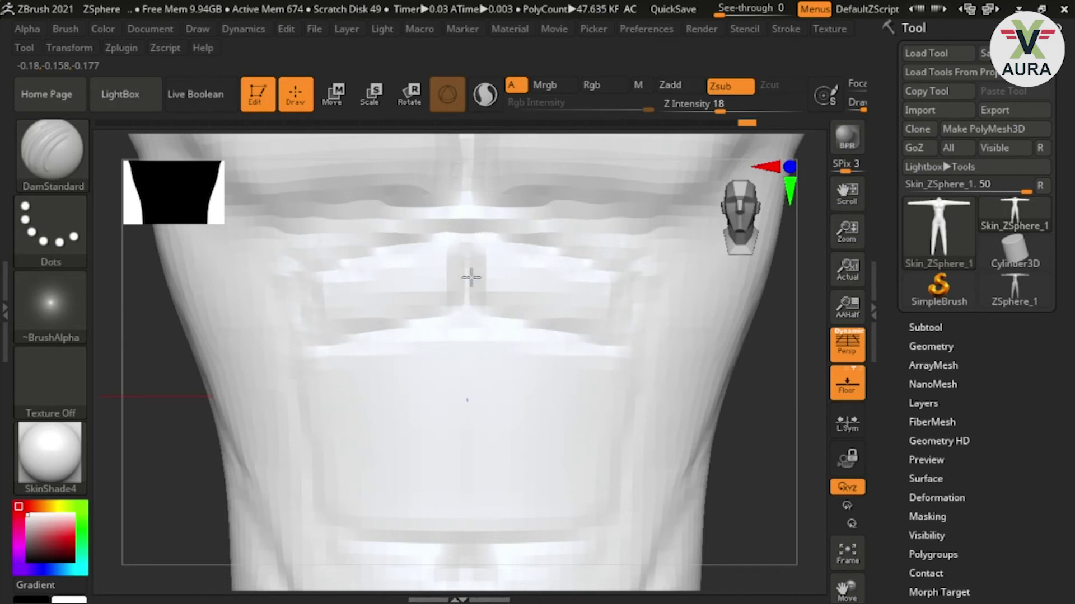
left_click(487, 329)
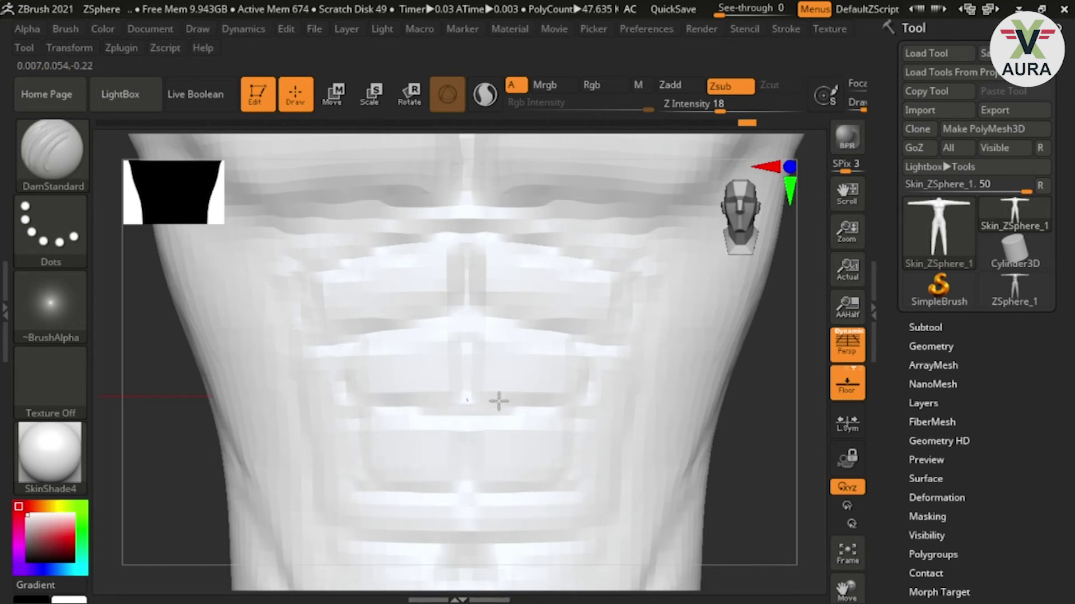
key("ctrl+a")
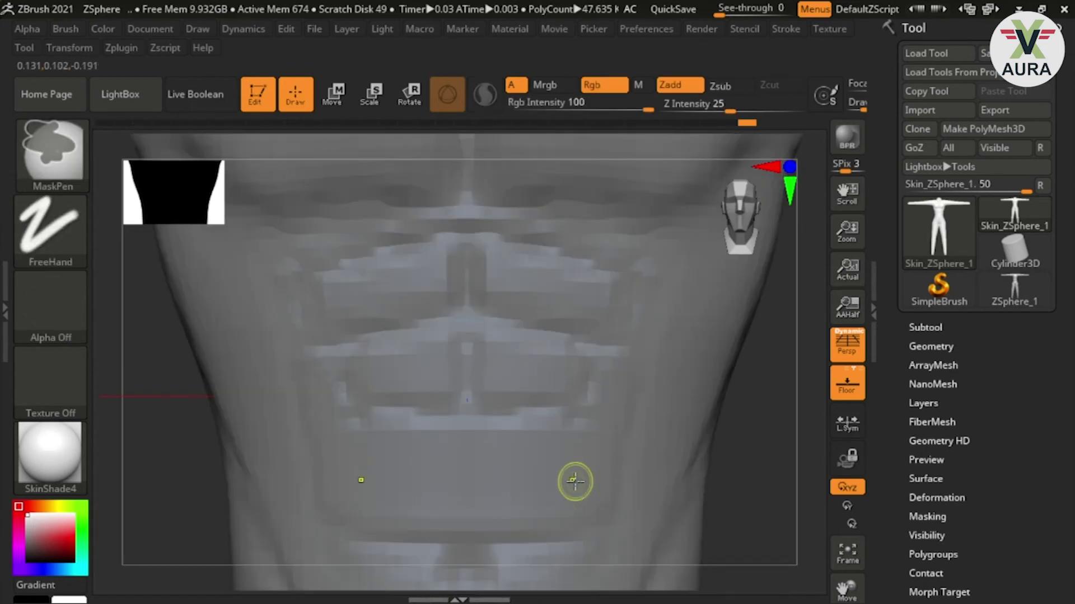
key("ctrl+a")
key("ctrl+shift+a")
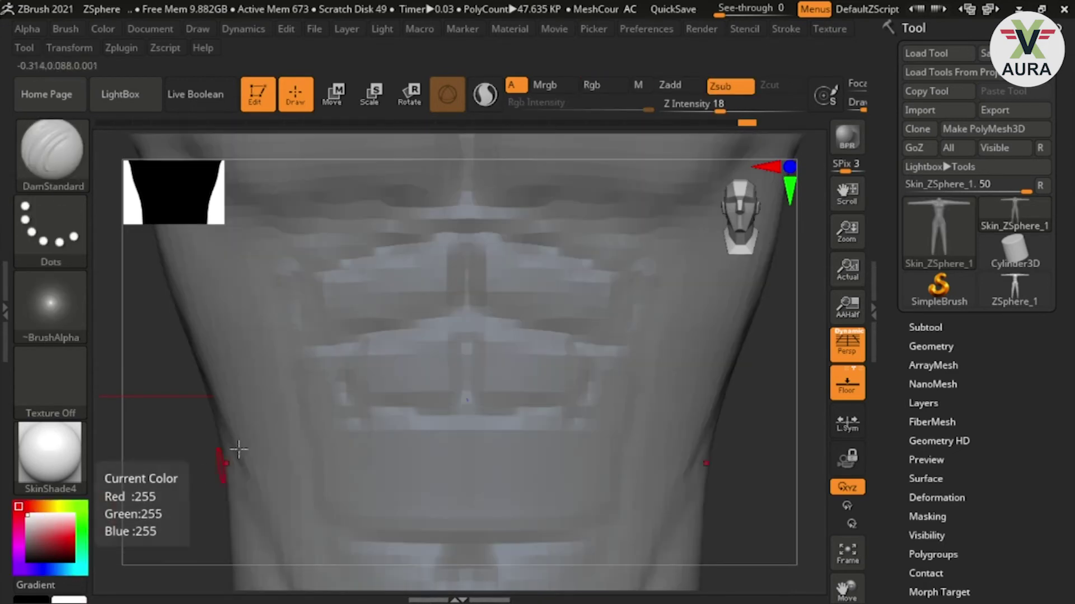
key("ctrl")
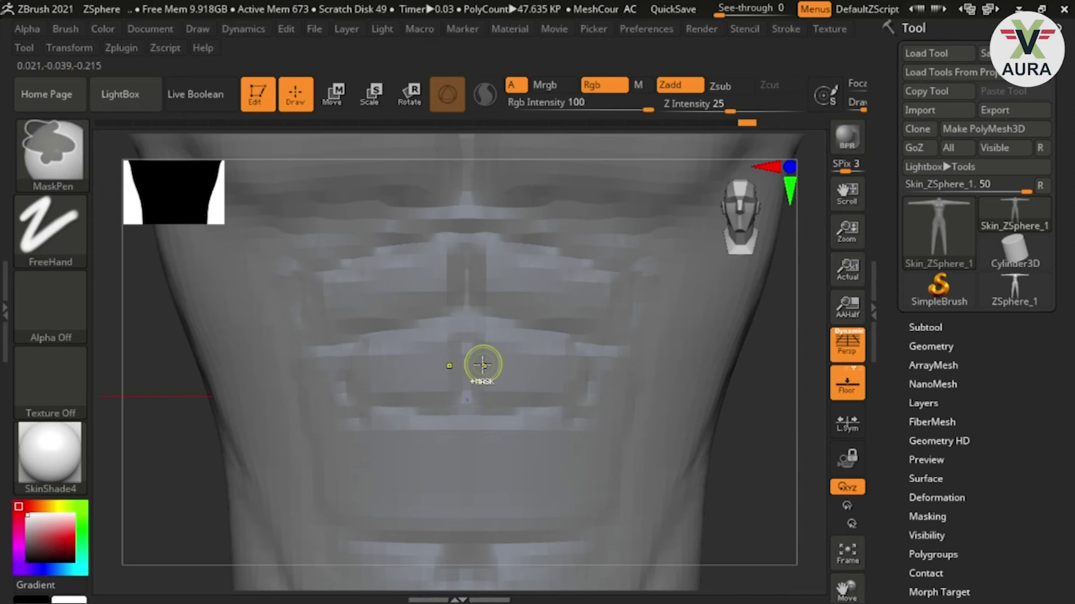
key("m")
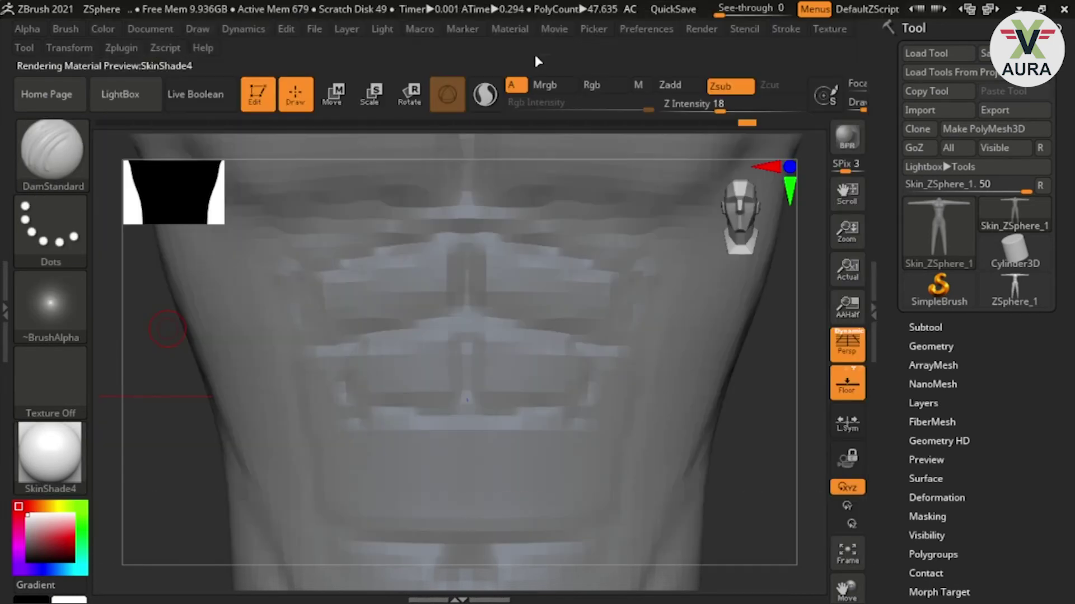
left_click(156, 233, "ctrl")
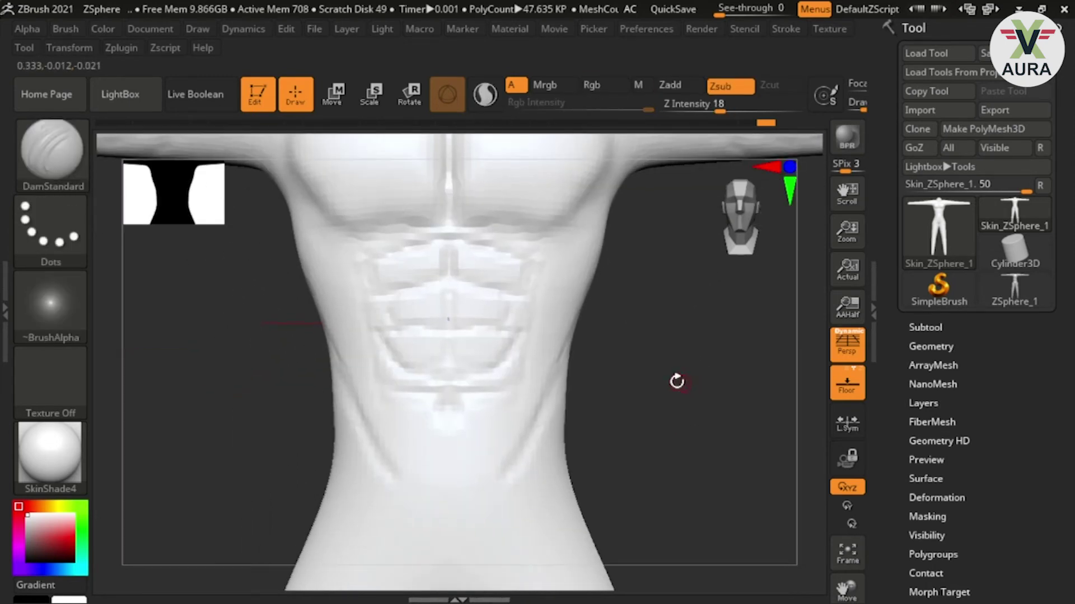
key("shift")
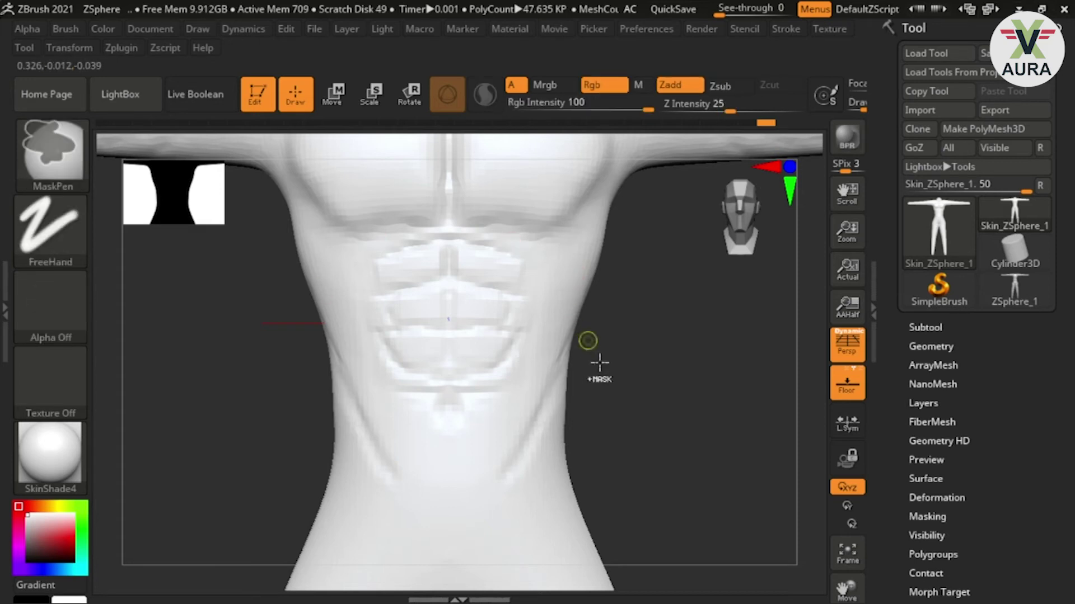
- Inspect the torso at three-quarter and front views, then reframe on the chest and abs
left_click_drag(667, 359, 676, 543, "alt")
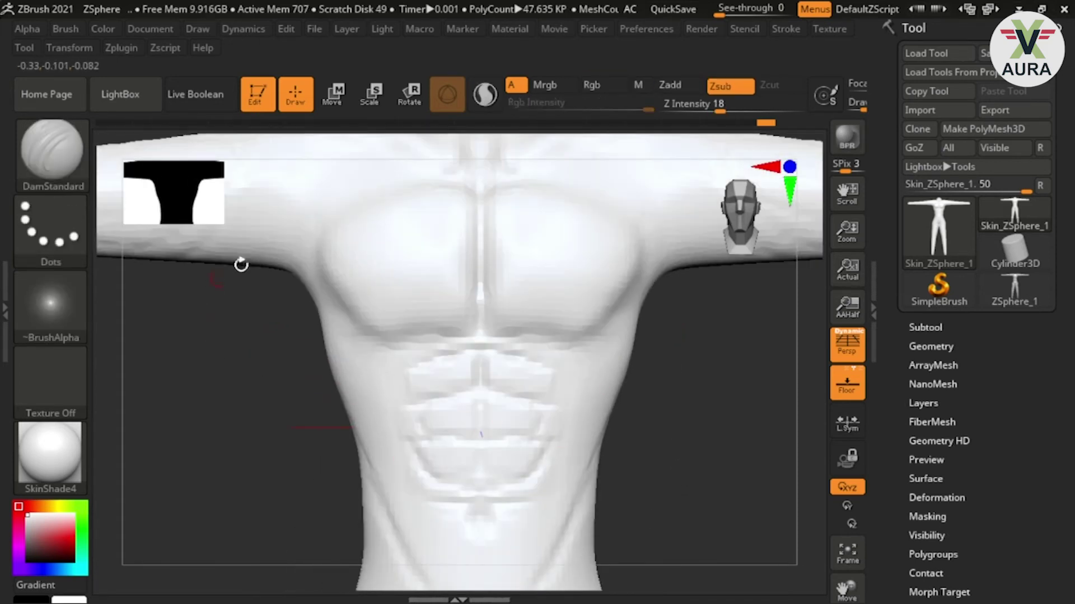
mouse_move(693, 511)
left_mouse_down()
mouse_move(768, 516)
mouse_move(739, 515)
mouse_move(752, 519)
left_mouse_up()
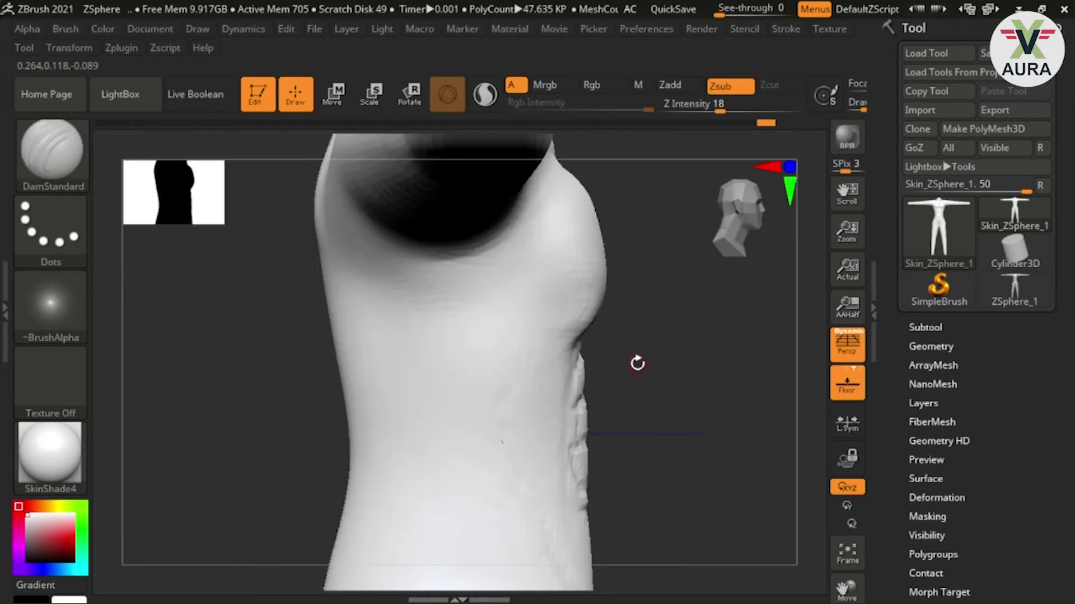
left_click_drag(661, 510, 571, 497, "shift")
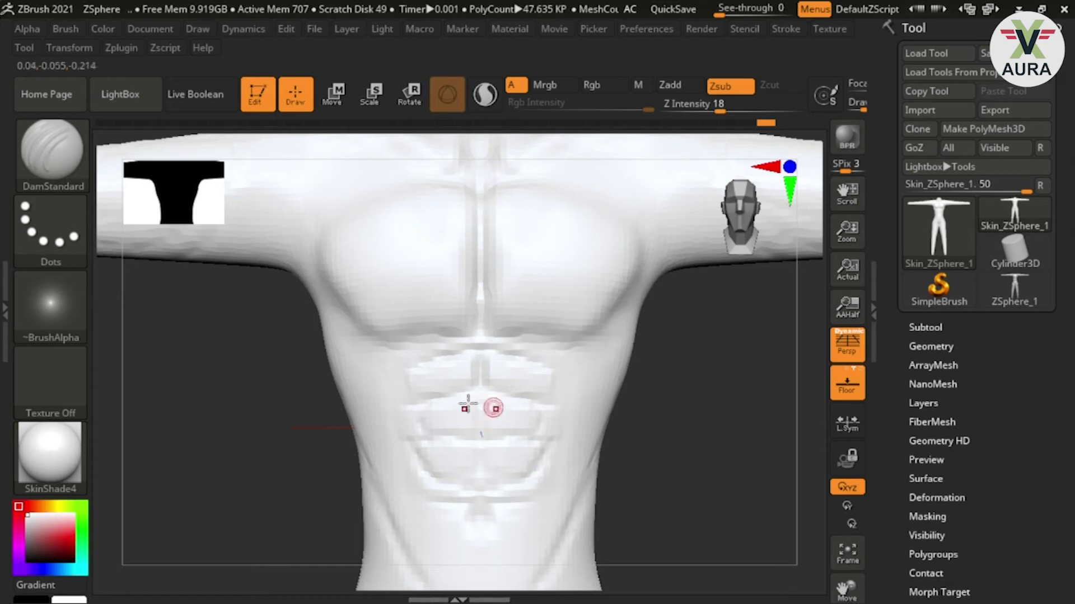
left_click_drag(410, 375, 422, 334, "alt")
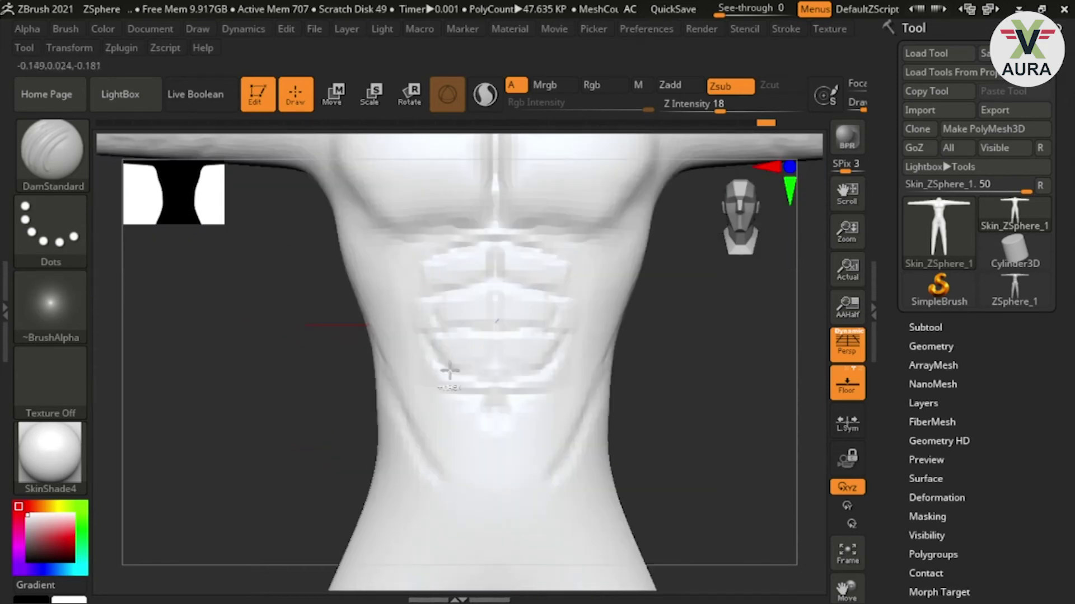
right_click_drag(422, 334, 446, 239, "ctrl")
left_click_drag(487, 384, 478, 367, "alt")
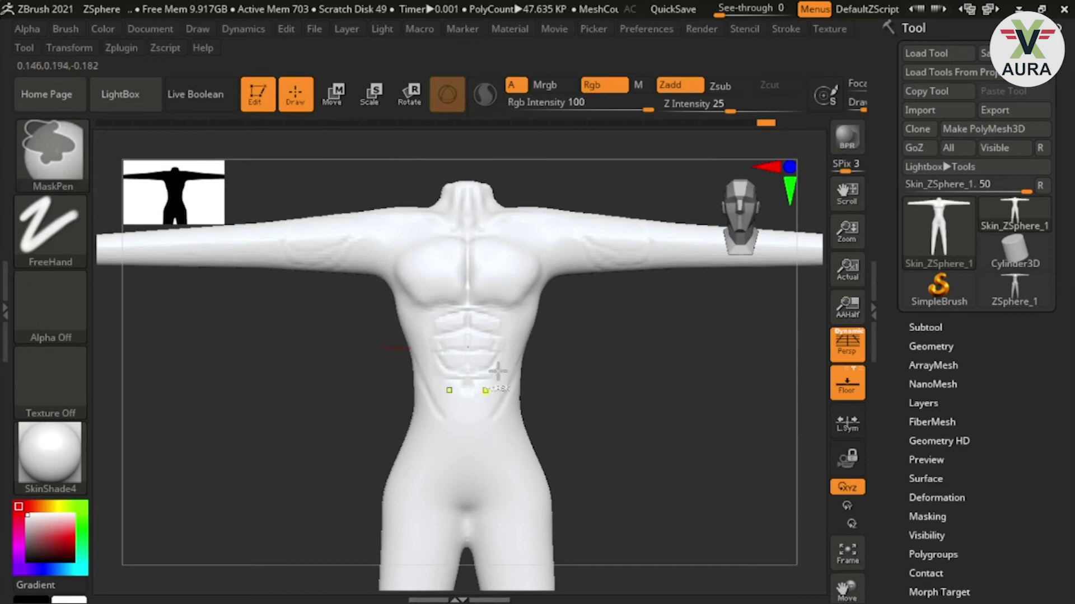
right_click_drag(478, 367, 492, 566, "ctrl")
mouse_move(474, 355)
right_mouse_down("ctrl")
mouse_move(459, 413)
mouse_move(475, 455)
mouse_move(470, 359)
right_mouse_up("ctrl")
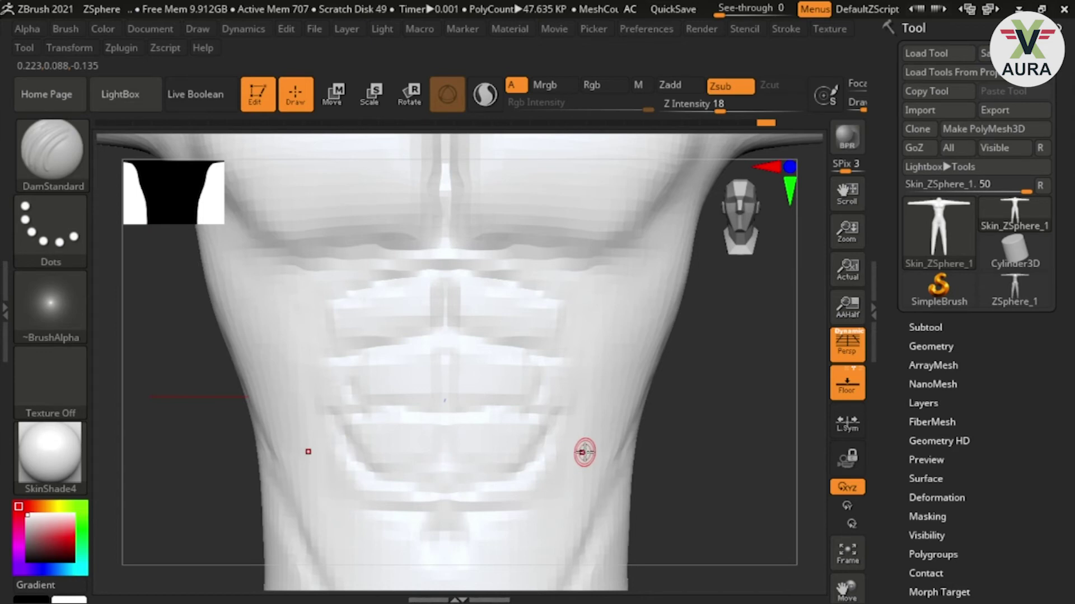
- Select the Move brush with B, M, V
key("b")
key("m")
key("v")
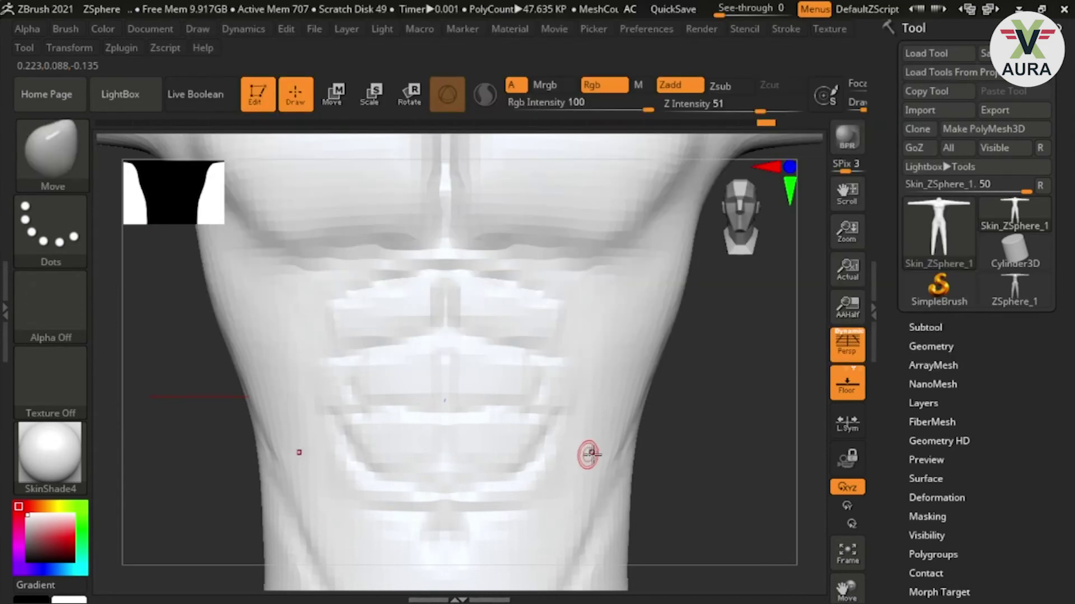
- At Move Draw Size 90, pull the lower ab crease upward and reshape the upper ab blocks
key("s")
left_click_drag(507, 391, 516, 394)
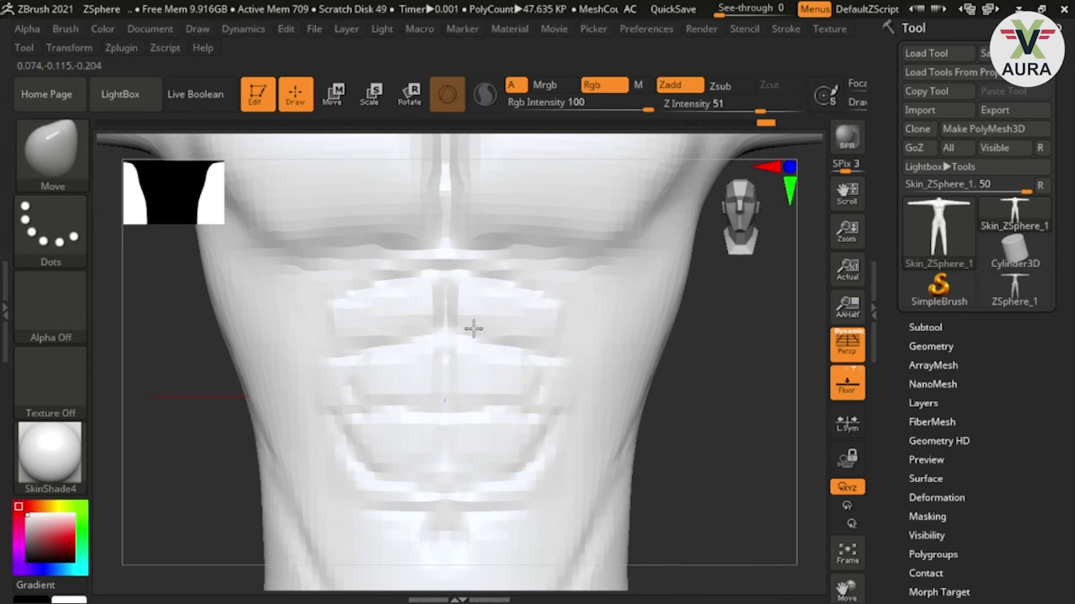
mouse_move(526, 444)
left_mouse_down()
mouse_move(538, 451)
mouse_move(466, 405)
left_mouse_up()
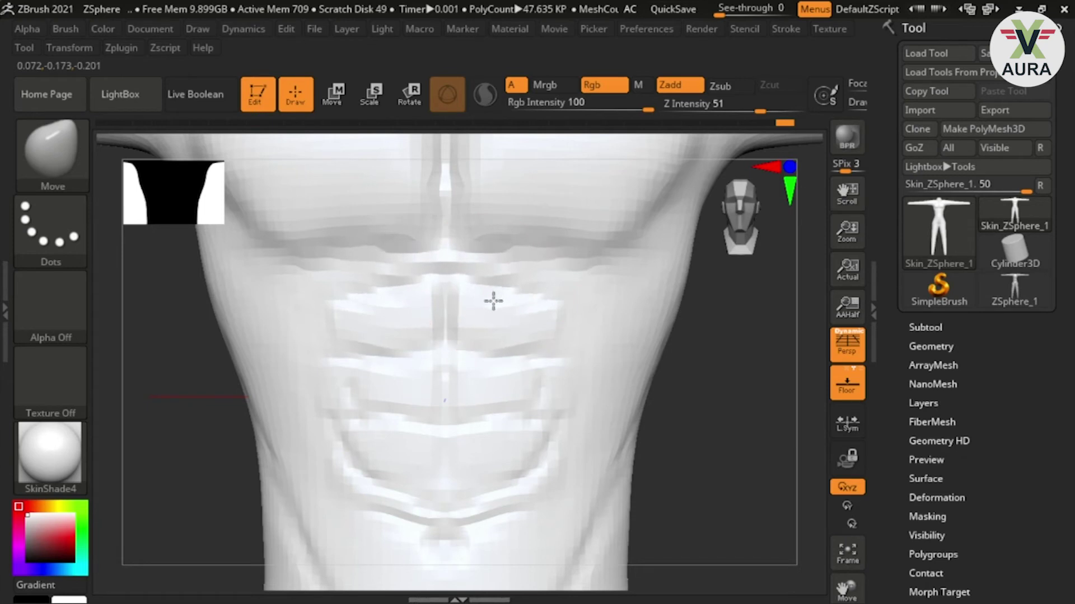
left_click_drag(541, 324, 576, 335)
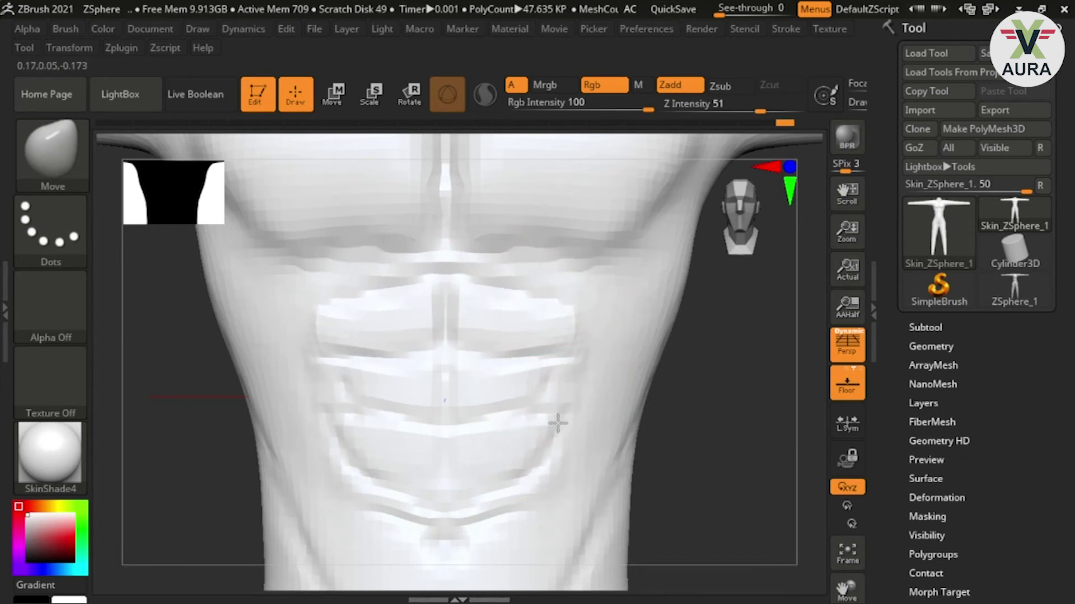
- Check the torso from both sides and Shift-smooth the flank
mouse_move(559, 420)
left_mouse_down()
mouse_move(789, 468)
mouse_move(763, 456)
left_mouse_up()
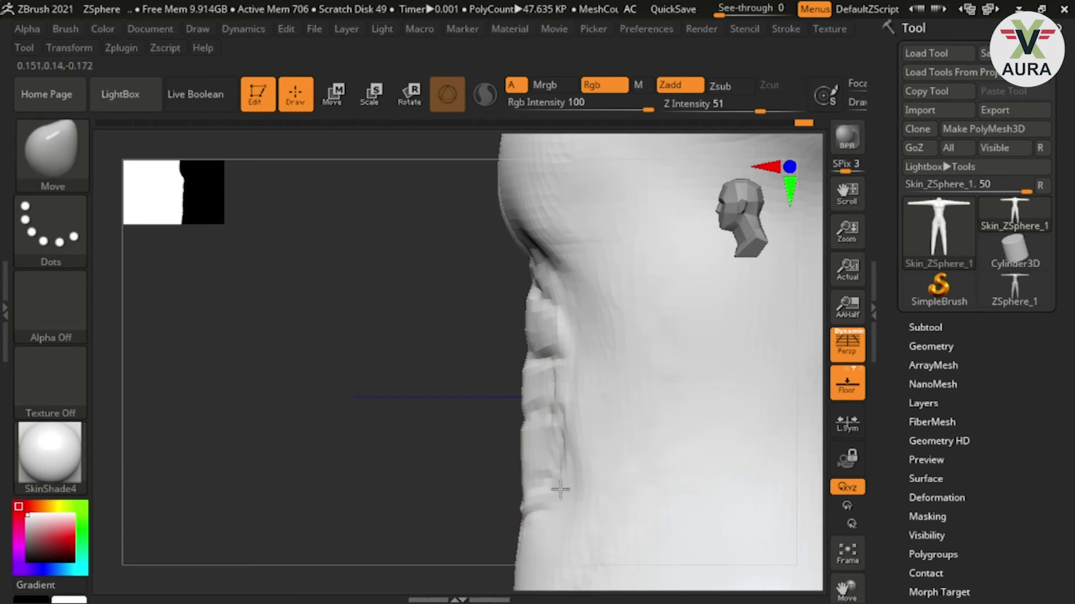
mouse_move(387, 452)
left_mouse_down()
mouse_move(418, 468)
mouse_move(527, 475)
mouse_move(395, 456)
left_mouse_up()
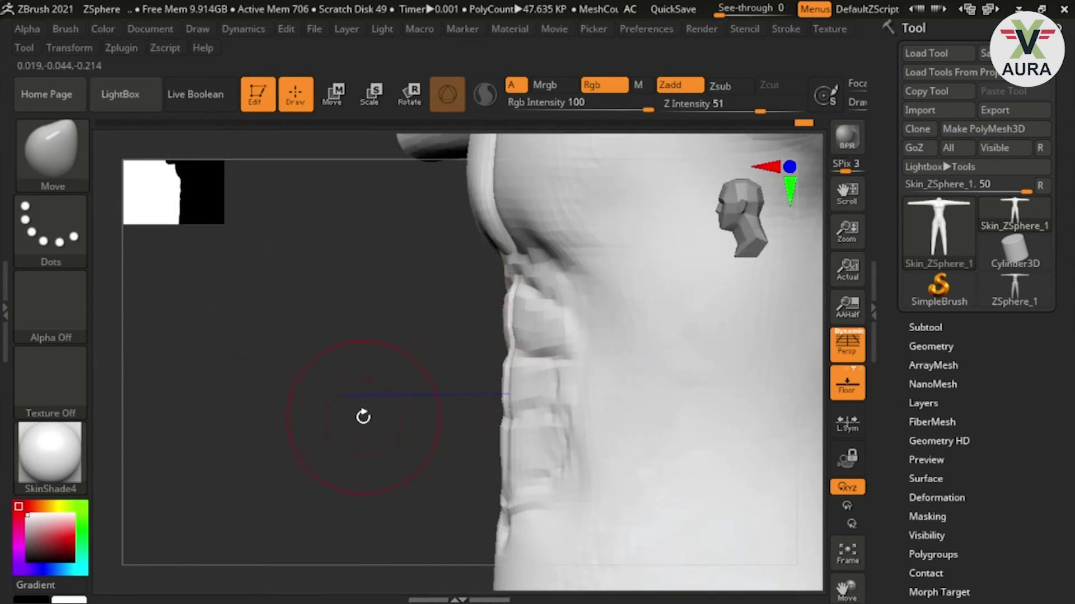
mouse_move(288, 427)
left_mouse_down()
mouse_move(384, 438)
mouse_move(326, 439)
left_mouse_up()
key("shift")
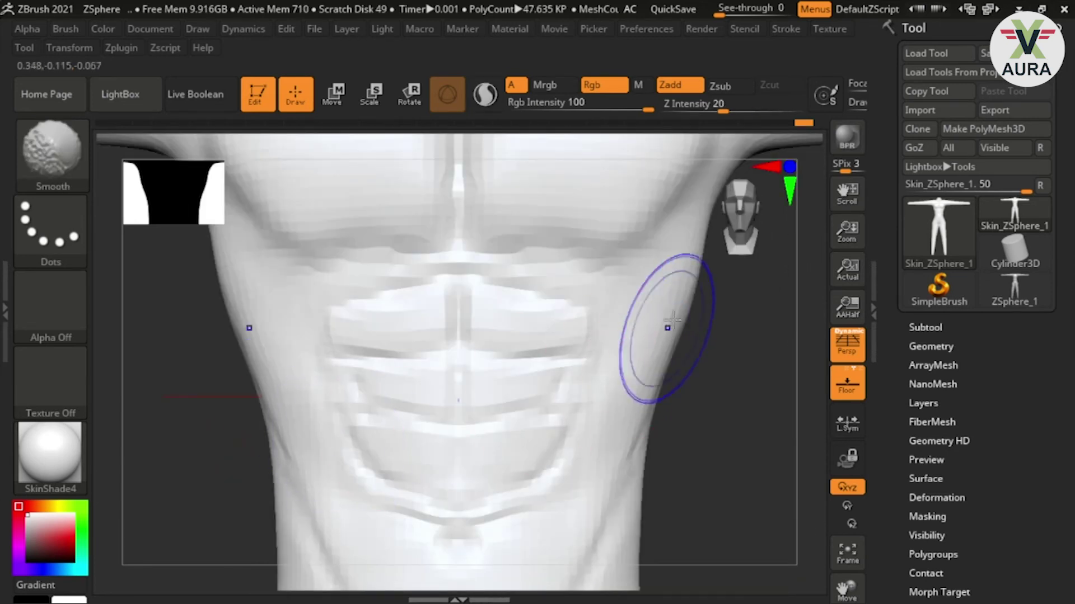
mouse_move(696, 425)
left_mouse_down()
mouse_move(681, 312)
mouse_move(735, 408)
mouse_move(766, 392)
mouse_move(691, 419)
left_mouse_up()
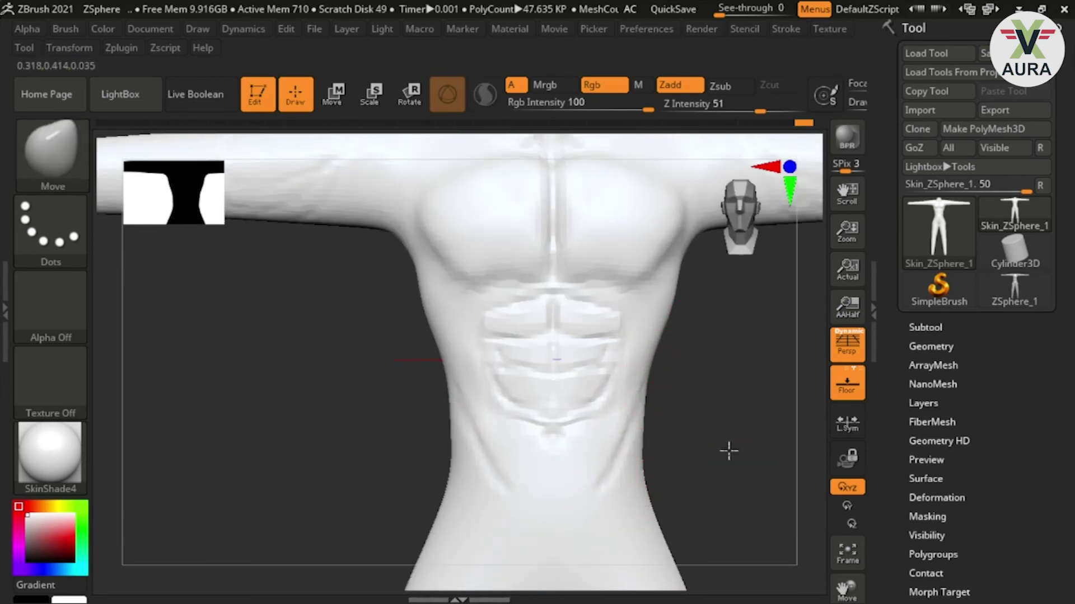
left_click_drag(729, 450, 709, 376)
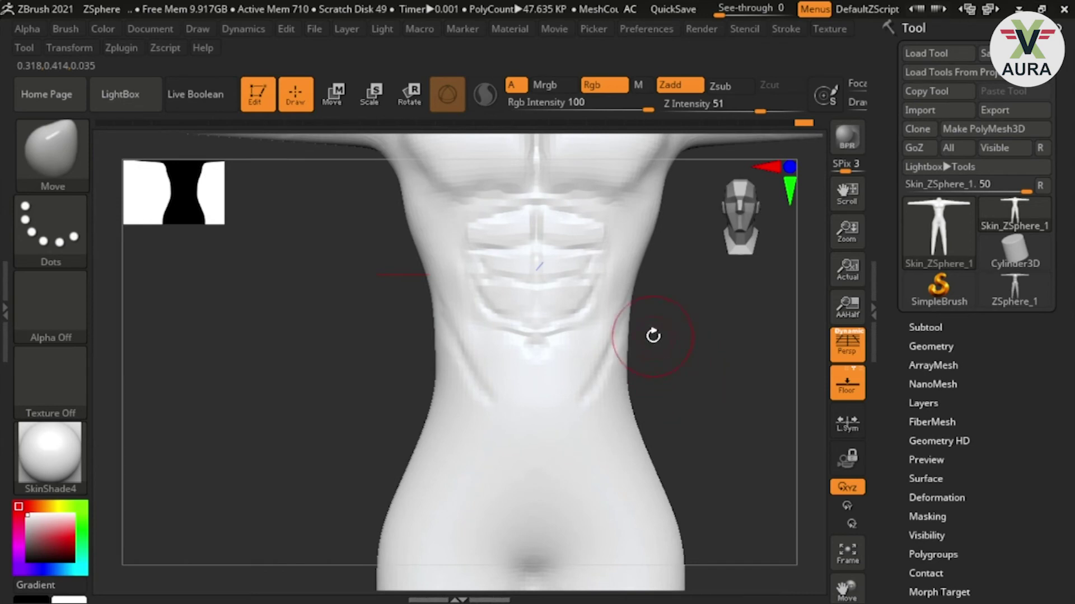
- Open the brush palette
key("b")
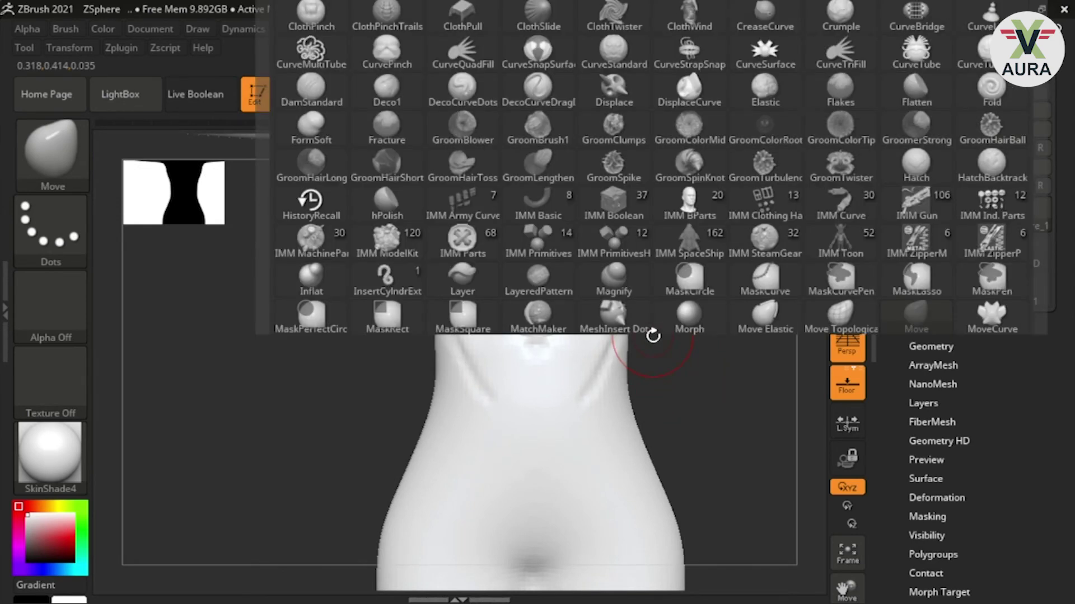
- Switch to ClayBuildup, build clay on both waist sides at Z Intensity 10, and smooth it
key("b")
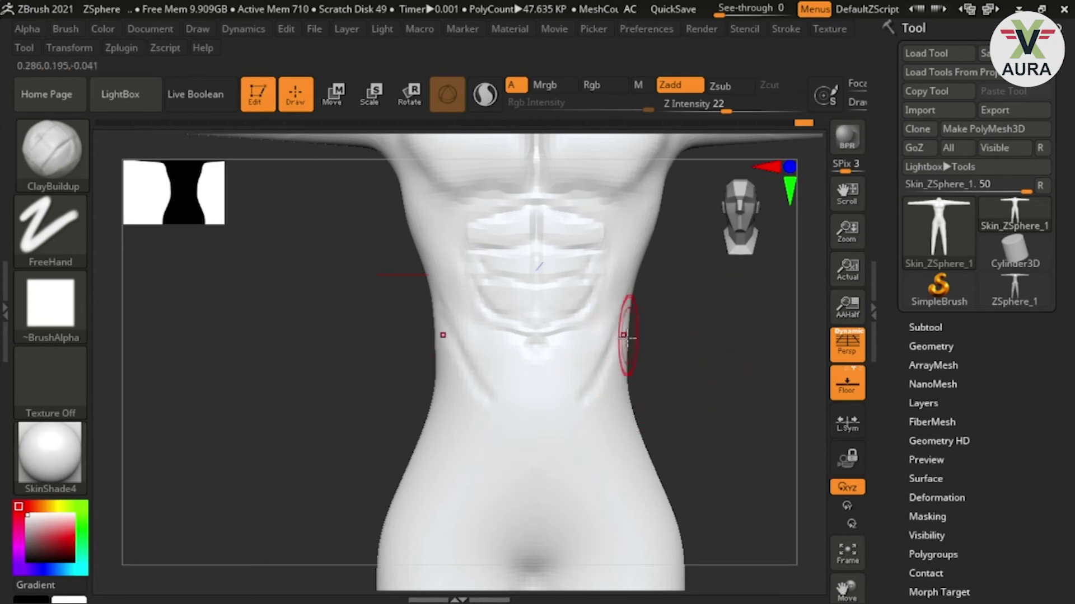
mouse_move(623, 354)
left_mouse_down()
mouse_move(616, 392)
mouse_move(634, 331)
mouse_move(655, 360)
left_mouse_up()
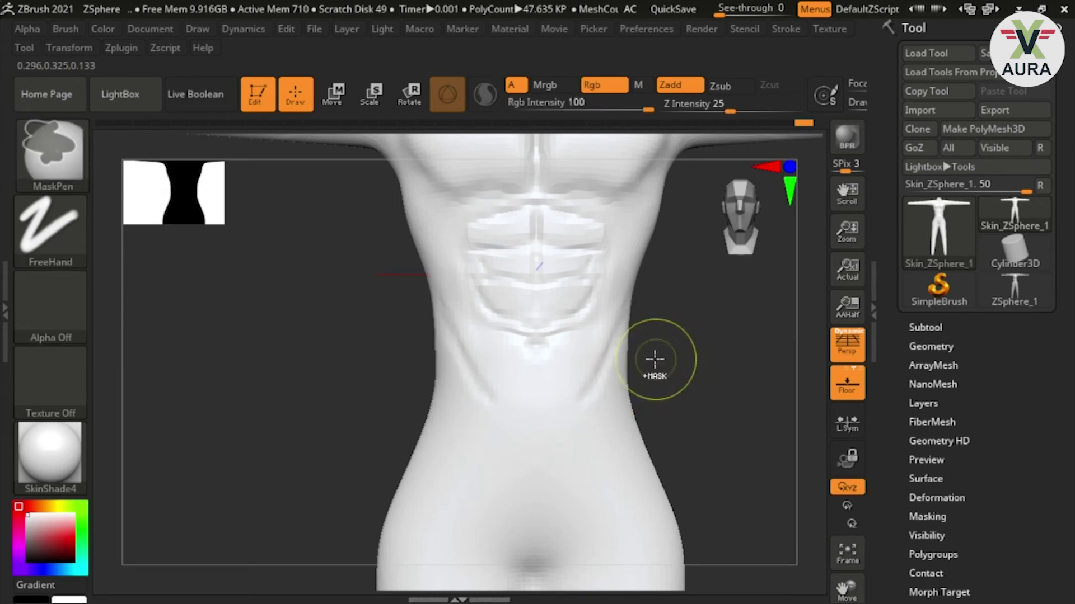
left_click_drag(726, 111, 706, 111)
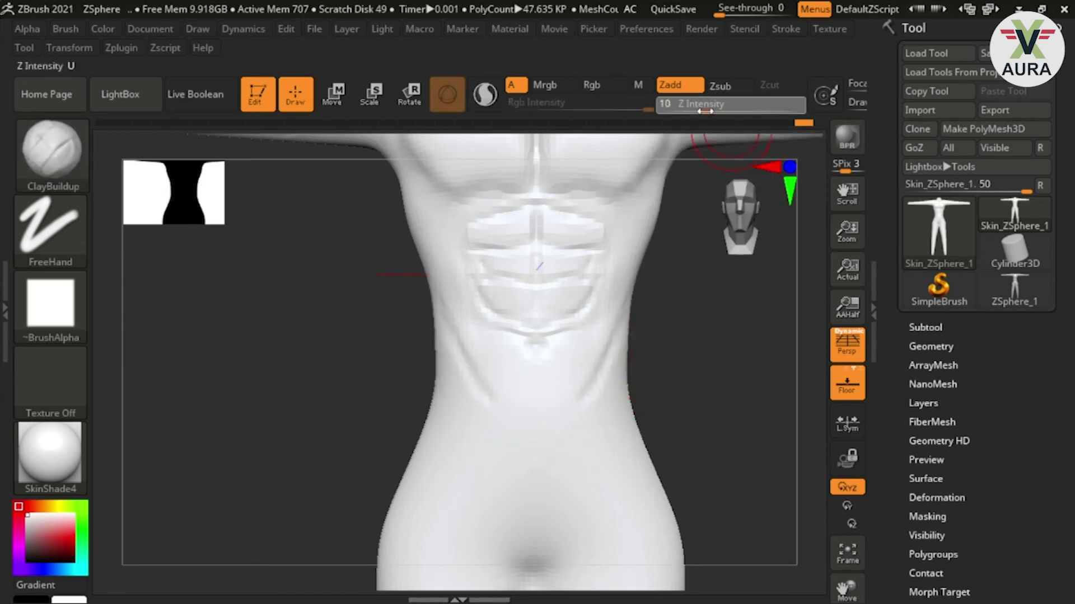
left_click_drag(626, 349, 621, 257)
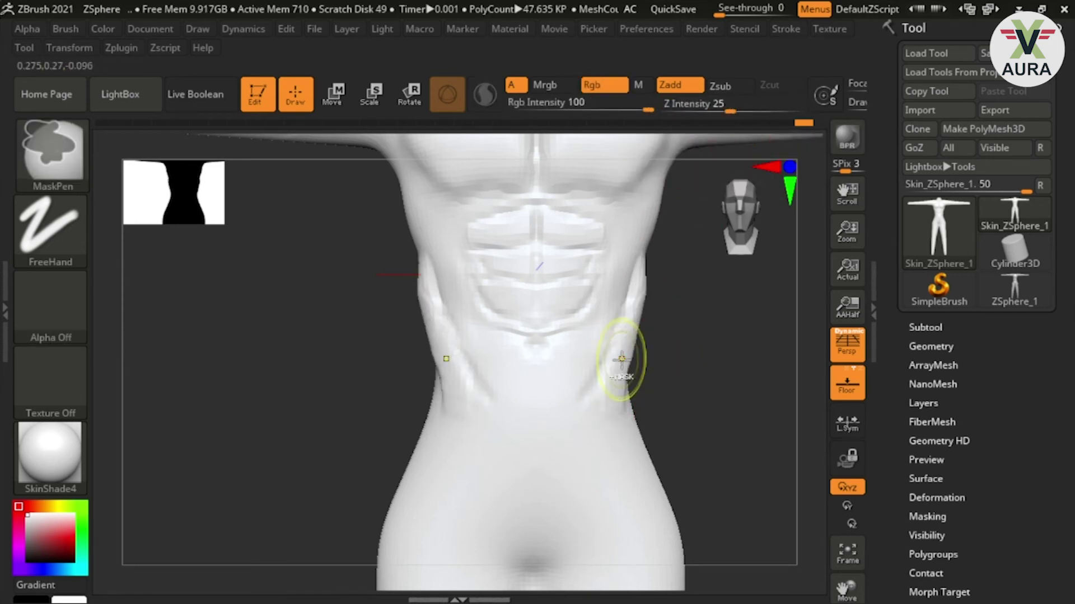
left_click_drag(620, 360, 612, 389, "shift")
- Add V-shaped oblique lines toward the lower abdomen, smooth them at strength 100, and build up the lower body
mouse_move(561, 438)
left_mouse_down()
mouse_move(436, 380)
mouse_move(431, 361)
mouse_move(417, 503)
mouse_move(409, 426)
mouse_move(421, 412)
mouse_move(417, 371)
mouse_move(389, 464)
left_mouse_up()
left_click_drag(449, 480, 437, 407, "shift")
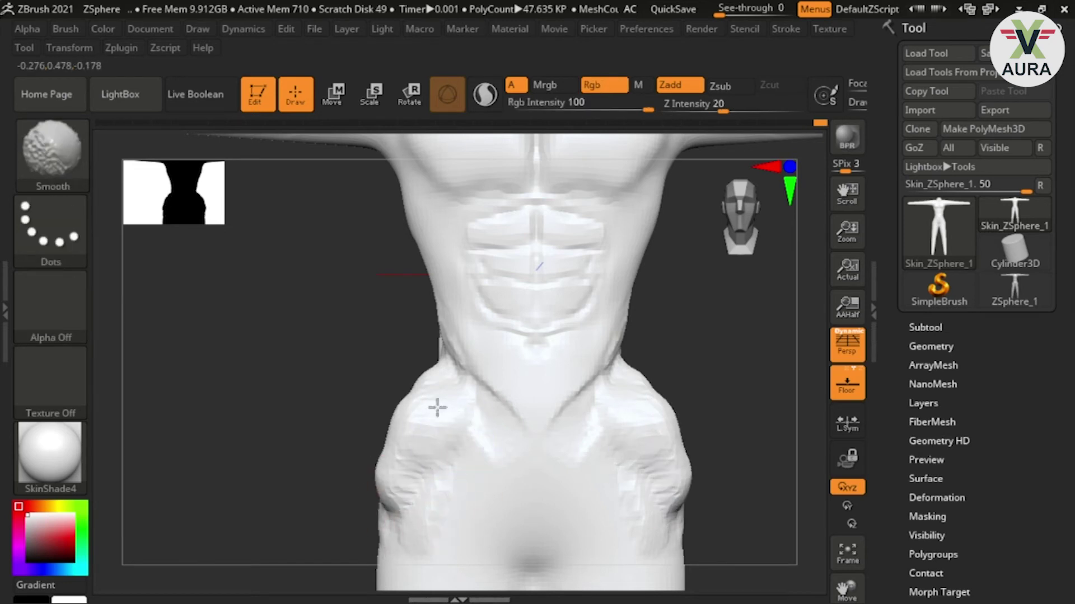
left_click_drag(722, 111, 801, 111)
mouse_move(730, 279)
left_mouse_down()
mouse_move(750, 391)
mouse_move(784, 392)
left_mouse_up()
mouse_move(387, 536)
left_mouse_down()
mouse_move(292, 556)
mouse_move(343, 490)
mouse_move(314, 482)
mouse_move(306, 417)
mouse_move(313, 498)
mouse_move(291, 431)
mouse_move(263, 537)
mouse_move(248, 414)
mouse_move(278, 446)
mouse_move(288, 427)
mouse_move(408, 451)
mouse_move(375, 509)
left_mouse_up()
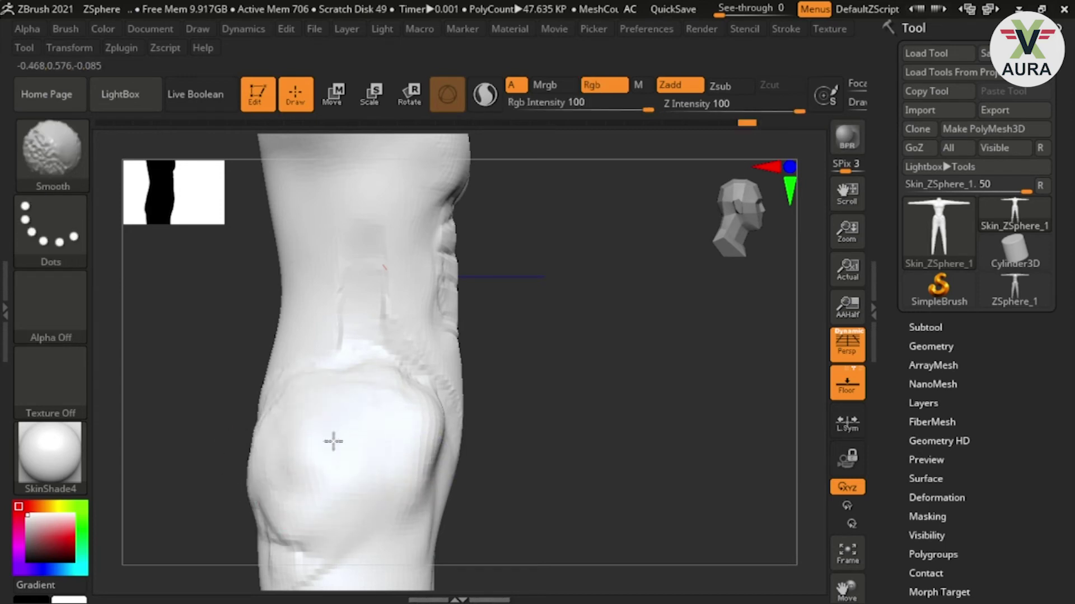
- Rotate and zoom around the torso to check its shape, then bring up the brush library
mouse_move(780, 470)
left_mouse_down("shift")
mouse_move(684, 463)
mouse_move(753, 438)
mouse_move(673, 278)
left_mouse_up("shift")
key("f")
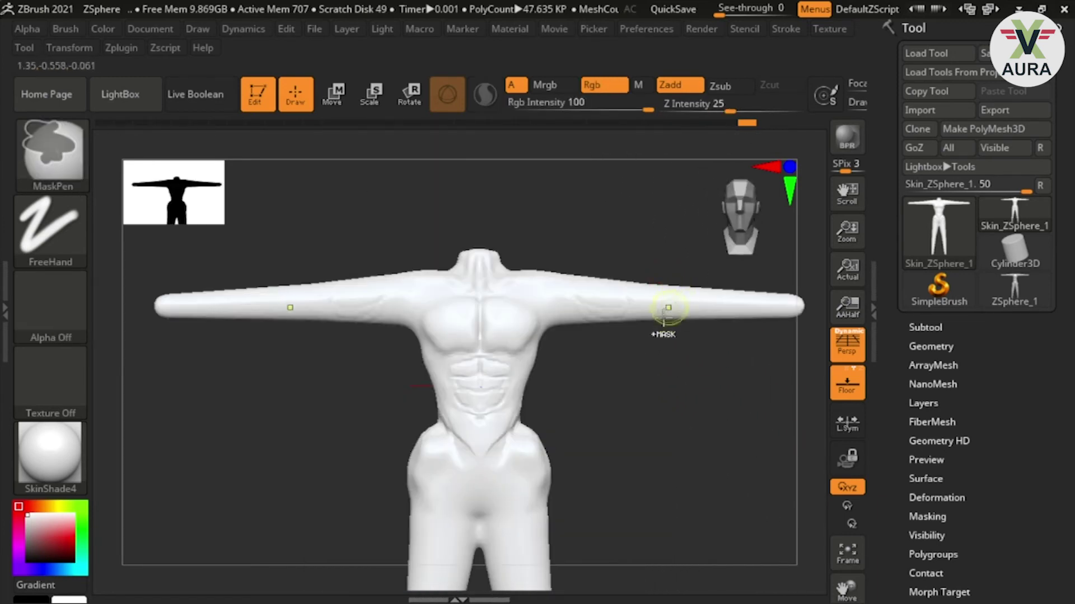
left_click_drag(607, 475, 611, 360, "alt")
mouse_move(612, 360)
right_mouse_down("ctrl")
mouse_move(631, 516)
mouse_move(527, 443)
right_mouse_up("ctrl")
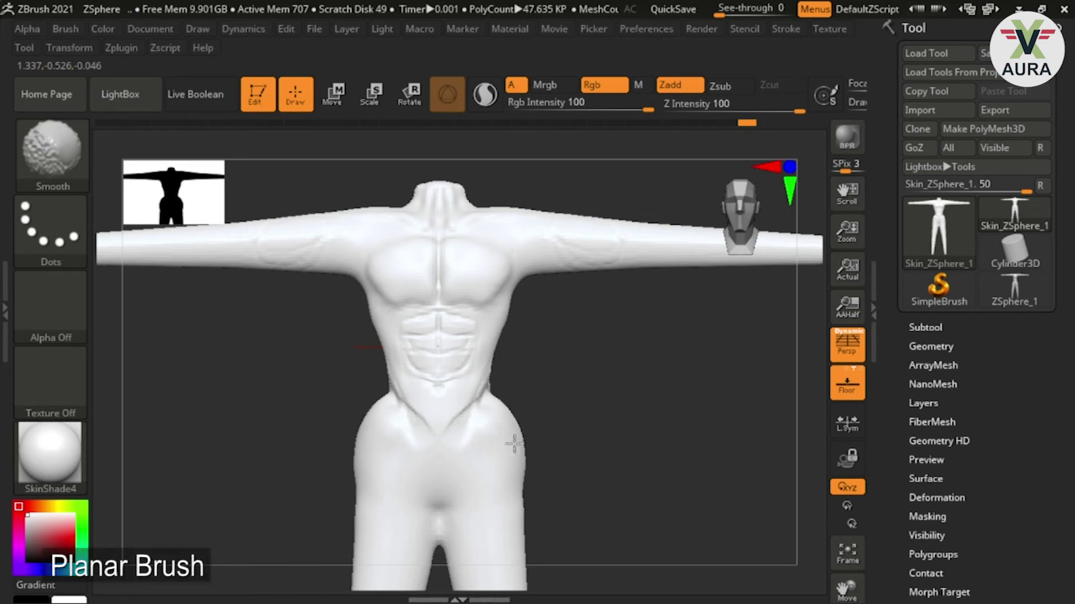
right_click_drag(510, 410, 492, 521)
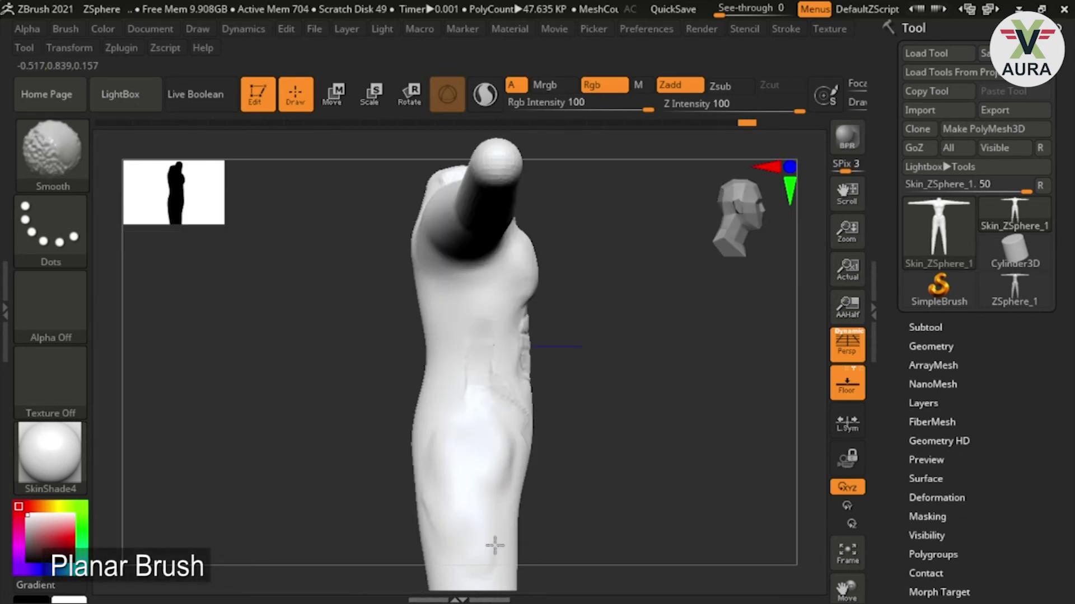
mouse_move(668, 471)
left_mouse_down("shift")
mouse_move(598, 480)
mouse_move(620, 472)
left_mouse_up("shift")
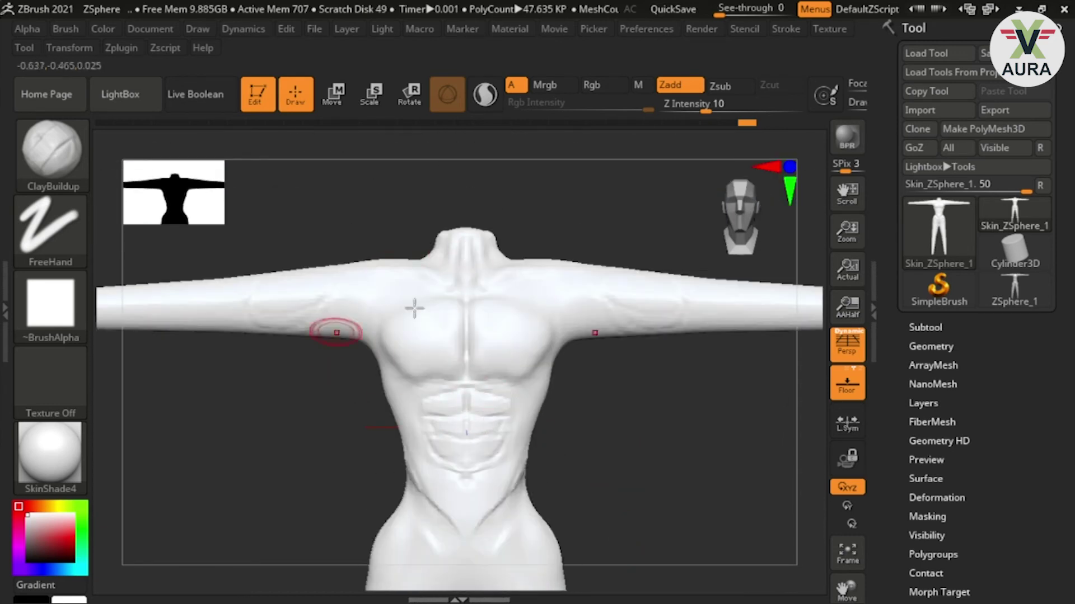
mouse_move(642, 423)
left_mouse_down()
mouse_move(408, 360)
mouse_move(587, 496)
left_mouse_up()
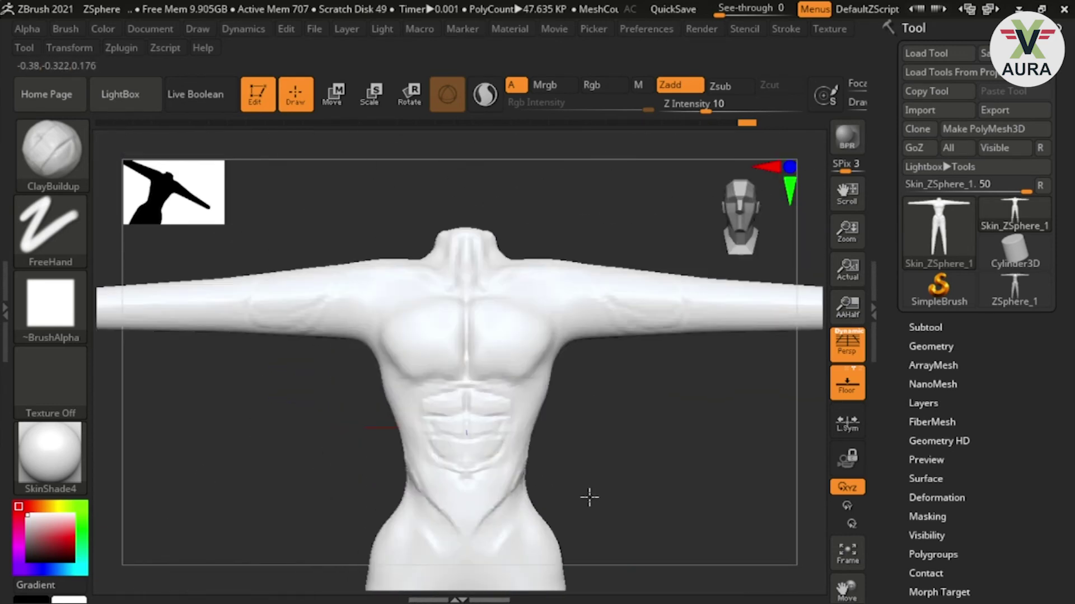
key("ctrl")
mouse_move(600, 425)
left_mouse_down("alt")
mouse_move(635, 547)
mouse_move(576, 547)
left_mouse_up("alt")
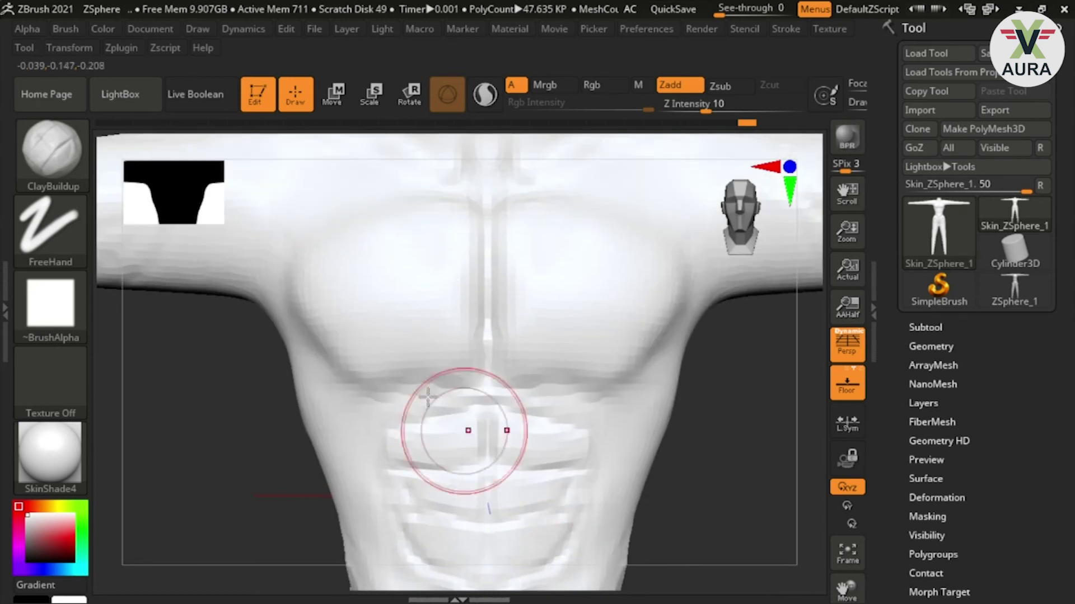
key("b")
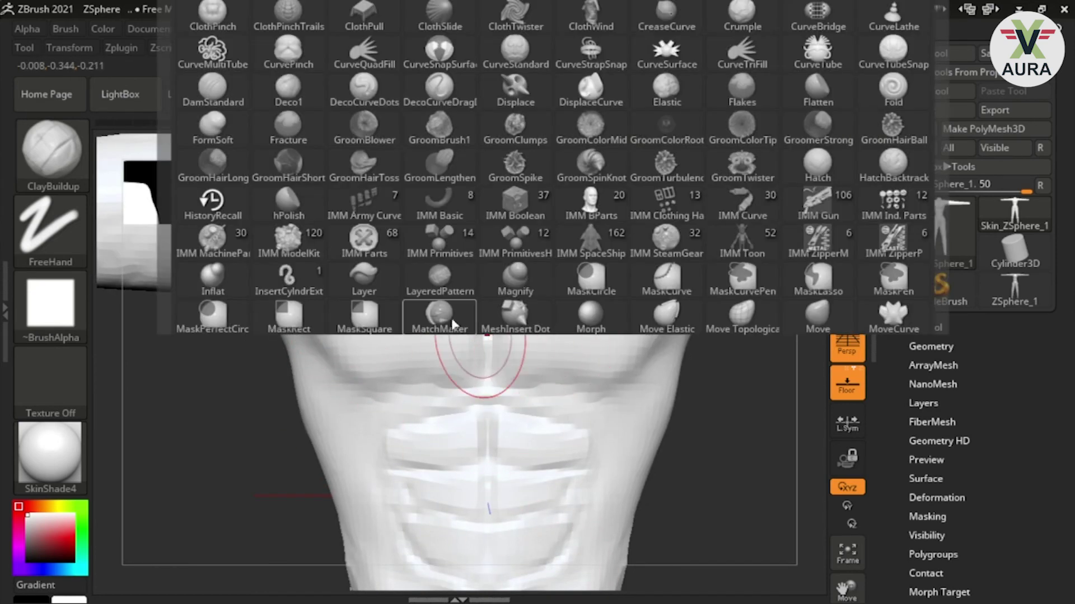
- Select the Planar brush and flatten the pectorals and lower chest, undoing the side-view stroke
key("p")
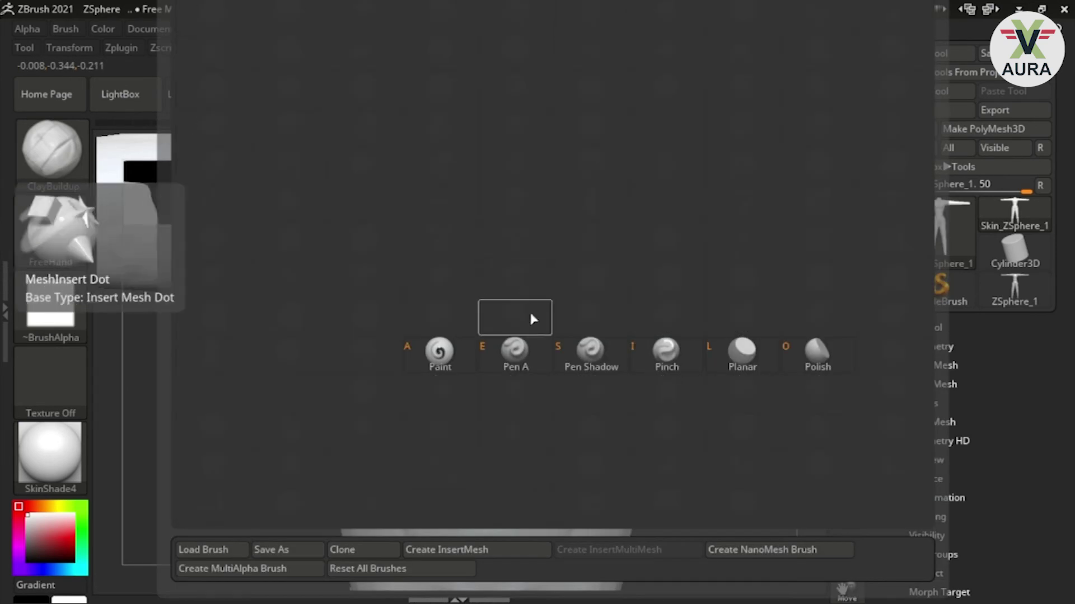
left_click(742, 369)
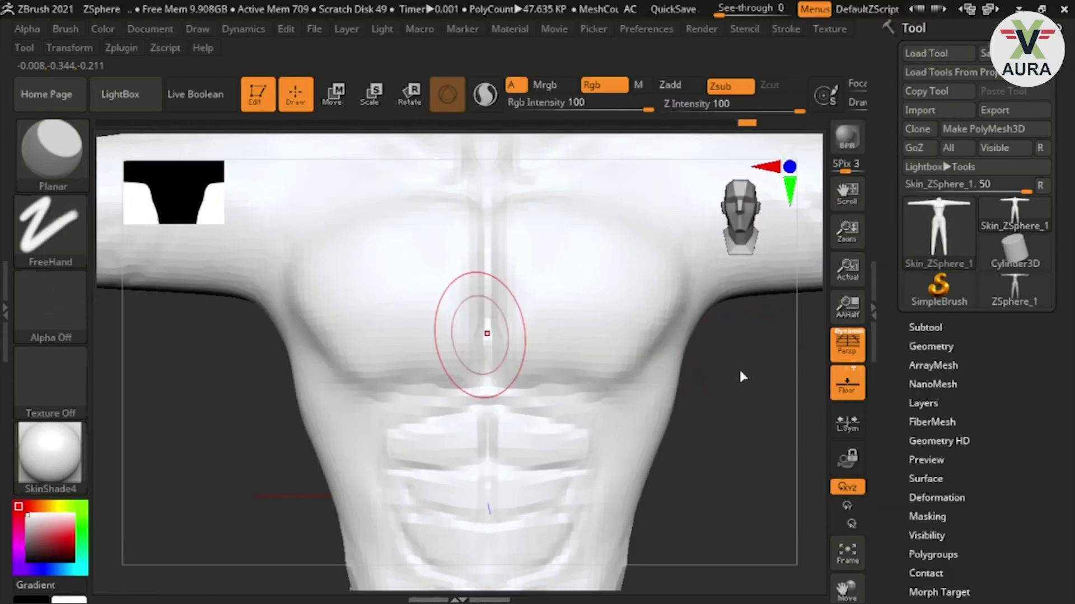
mouse_move(501, 358)
left_mouse_down()
mouse_move(492, 293)
mouse_move(554, 278)
mouse_move(598, 317)
mouse_move(454, 283)
mouse_move(484, 370)
left_mouse_up()
mouse_move(435, 461)
left_mouse_down()
mouse_move(419, 444)
mouse_move(619, 355)
mouse_move(463, 518)
mouse_move(344, 463)
left_mouse_up()
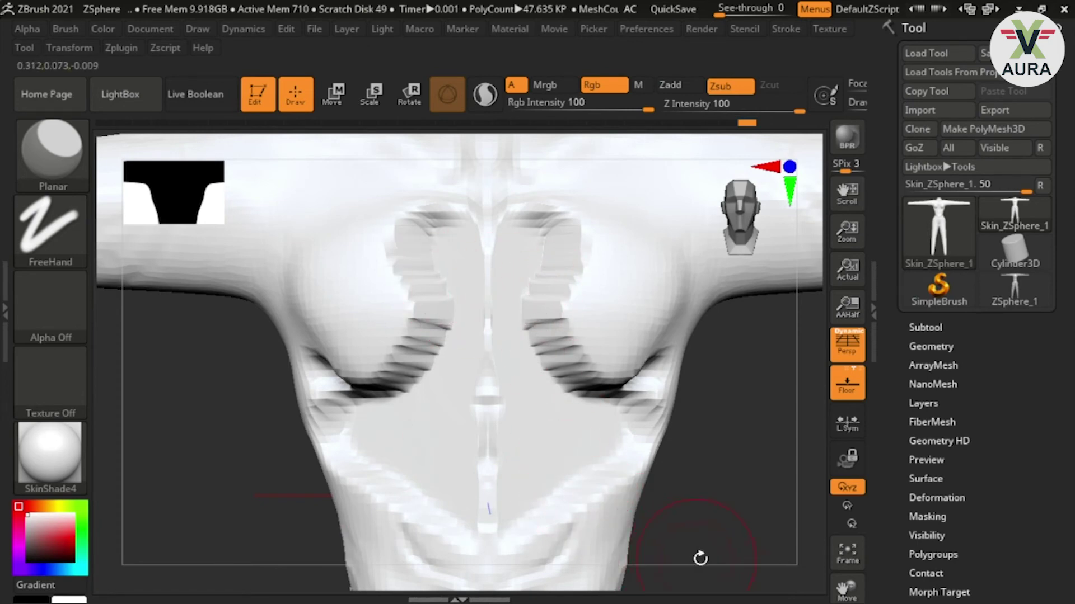
left_click_drag(695, 558, 763, 492)
mouse_move(401, 435)
left_mouse_down()
mouse_move(469, 435)
mouse_move(496, 451)
left_mouse_up()
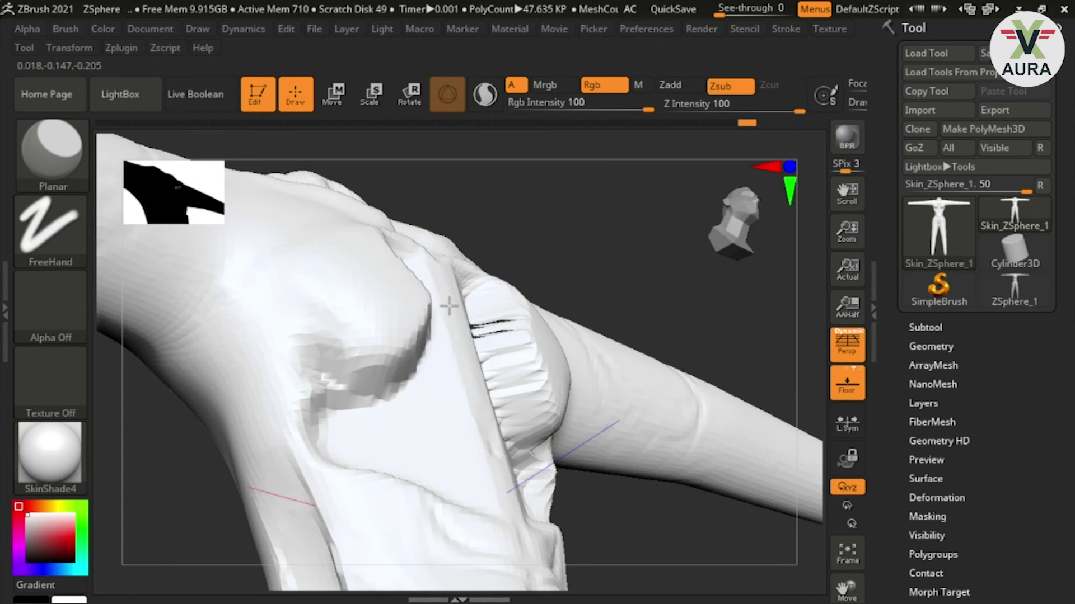
key("ctrl+z")
key("ctrl+z")
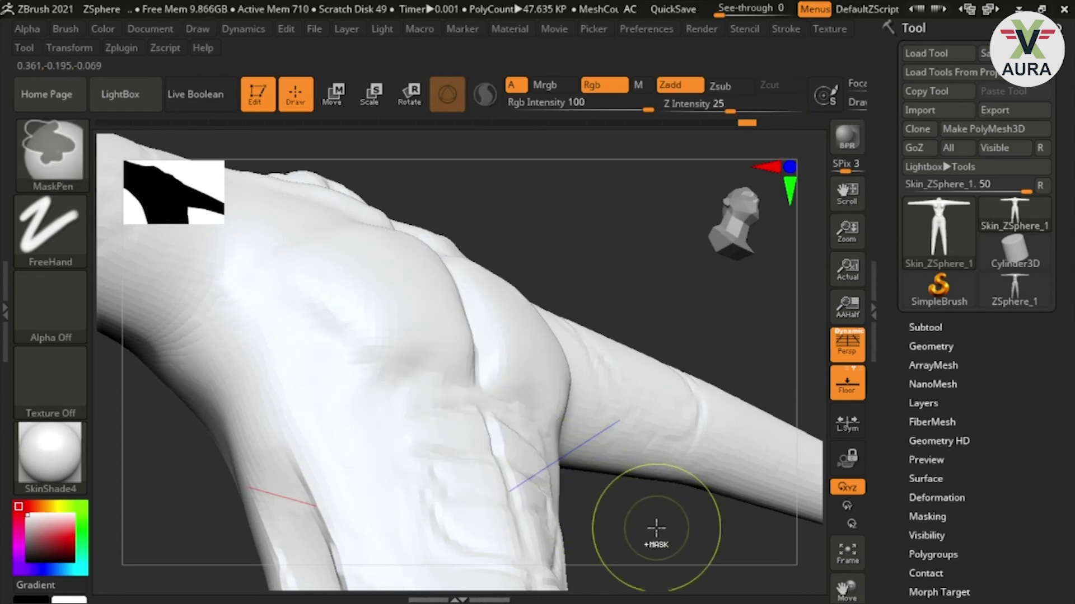
- Smooth the lower pectoral edges, both pectorals and the upper abdomen from the front
left_click_drag(671, 501, 653, 556)
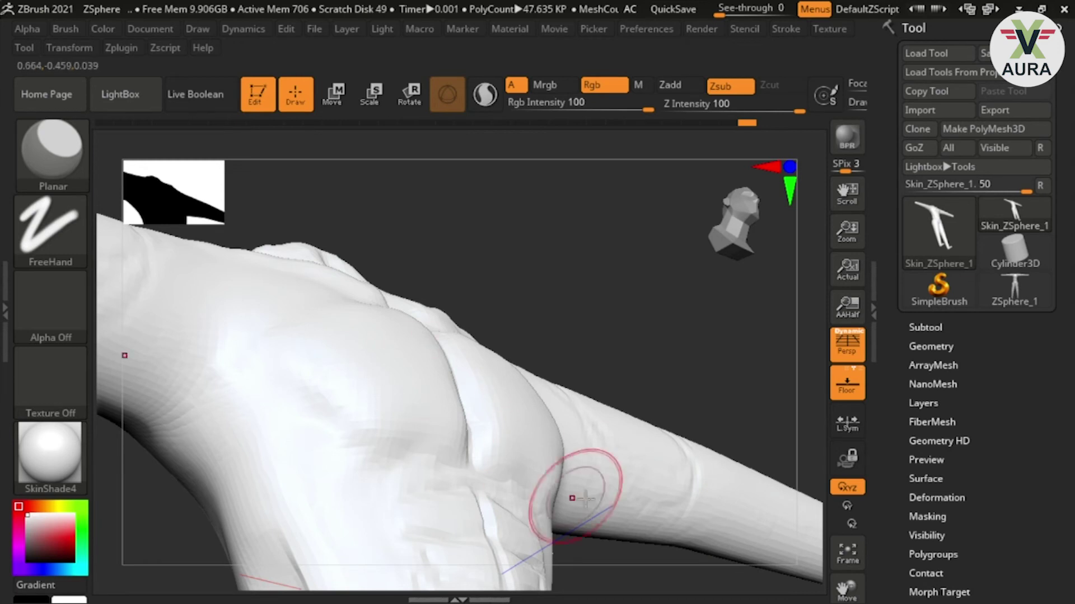
left_click_drag(621, 547, 576, 555)
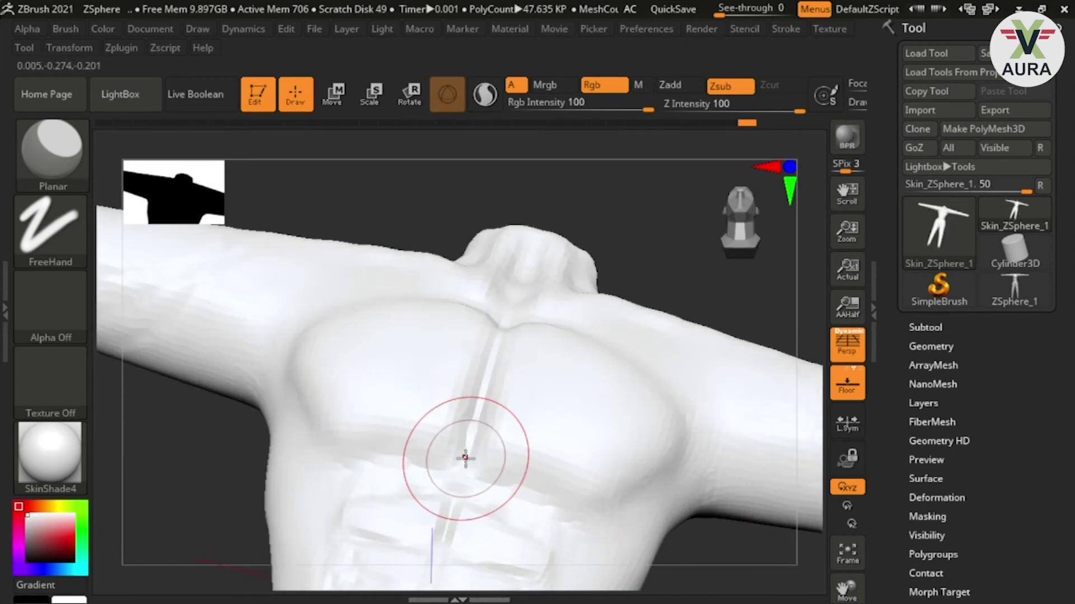
mouse_move(465, 459)
left_mouse_down("shift")
mouse_move(612, 487)
mouse_move(456, 434)
mouse_move(487, 412)
mouse_move(593, 410)
mouse_move(512, 415)
left_mouse_up("shift")
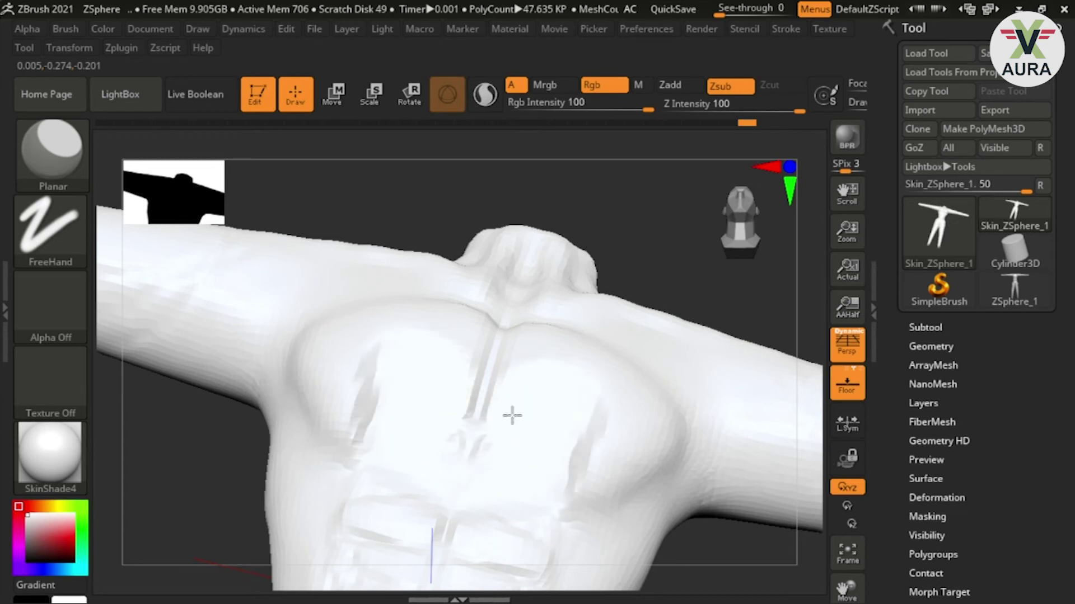
mouse_move(515, 340)
left_mouse_down("shift")
mouse_move(347, 403)
mouse_move(297, 367)
left_mouse_up("shift")
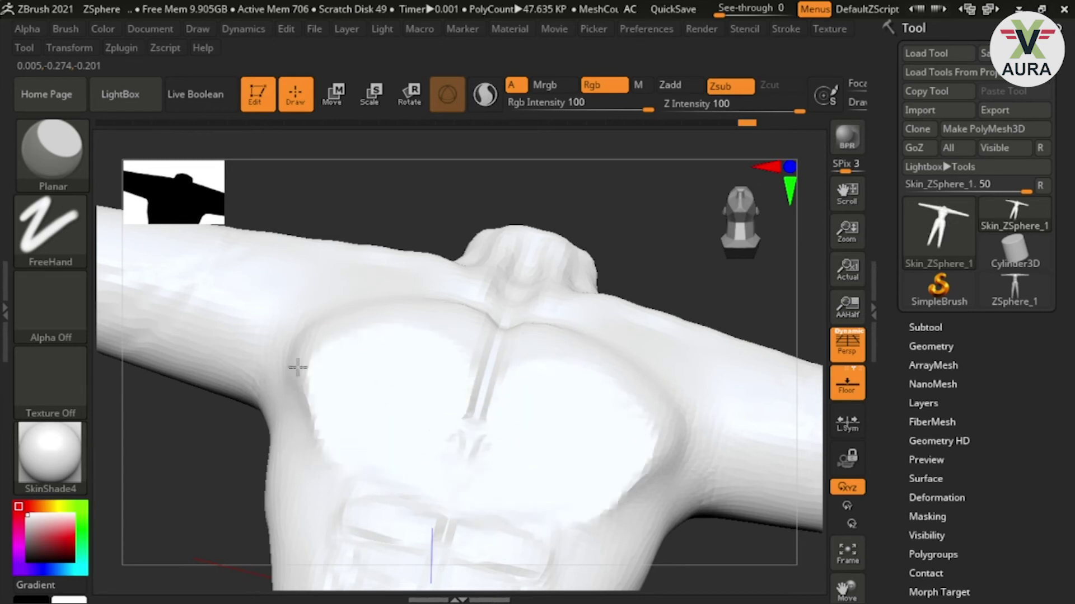
left_click_drag(359, 489, 485, 458, "shift")
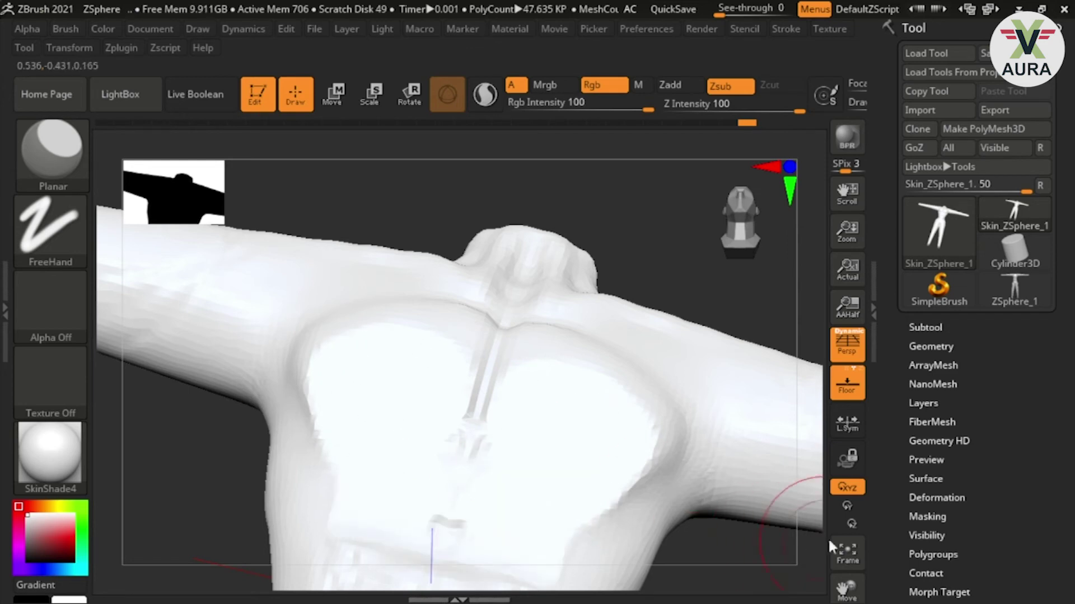
- Clear the chest mask and flatten the side of the chest and abdomen with Planar
left_click_drag(708, 547, 720, 432)
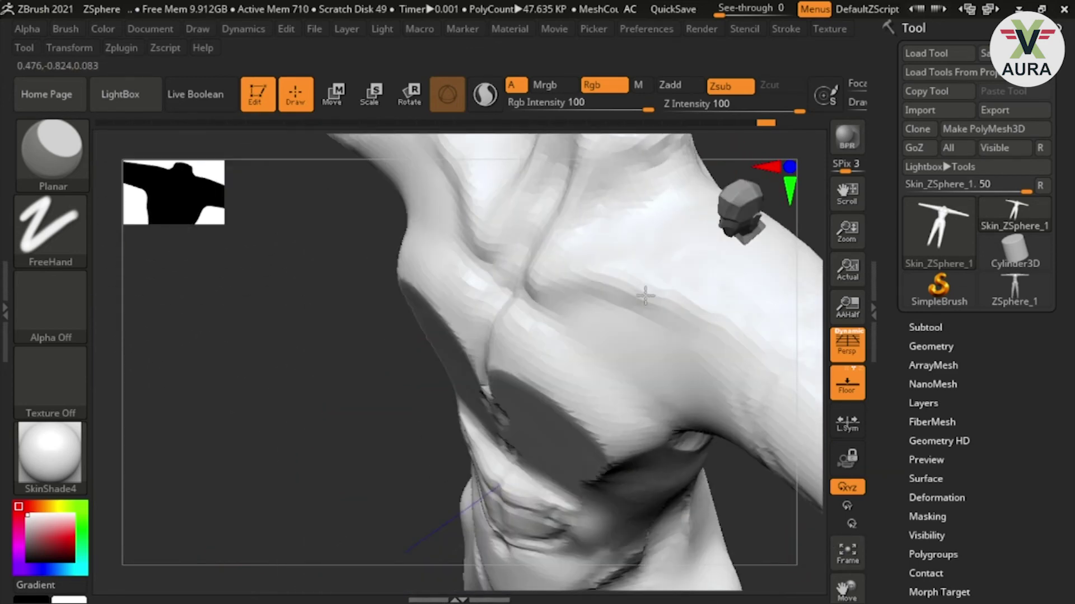
left_click_drag(695, 194, 643, 296)
key("ctrl")
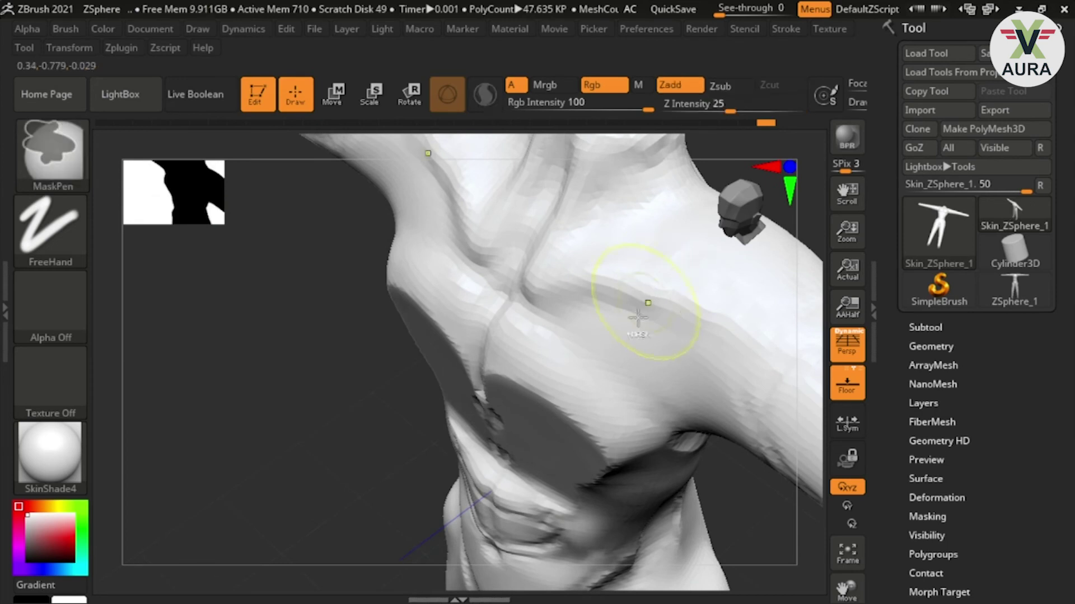
mouse_move(700, 506)
left_mouse_down("ctrl")
mouse_move(711, 543)
mouse_move(705, 465)
mouse_move(661, 403)
left_mouse_up("ctrl")
key("b")
key("p")
key("l")
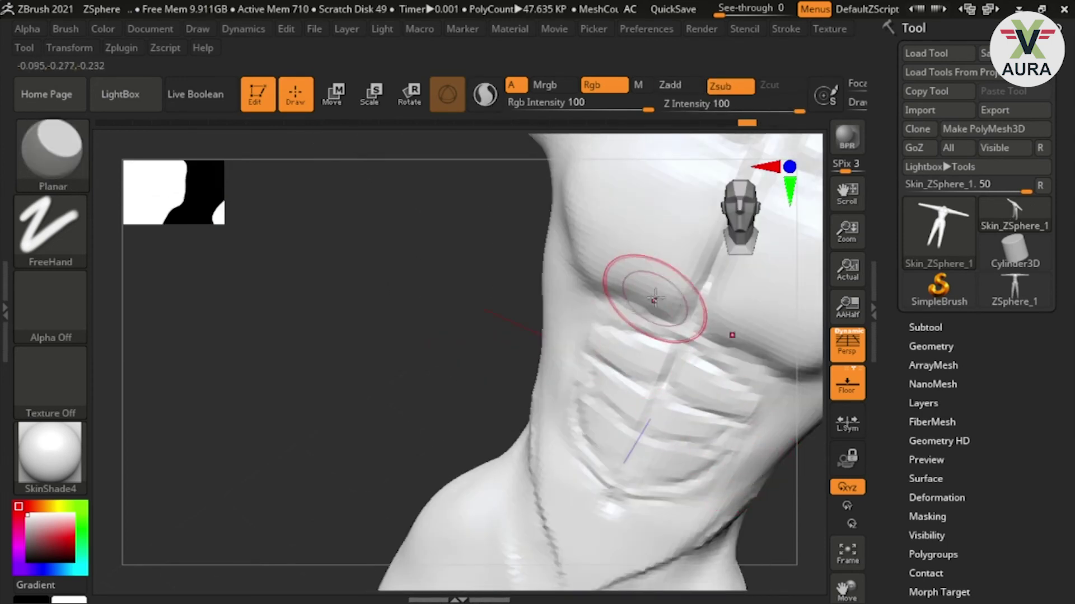
mouse_move(695, 315)
left_mouse_down()
mouse_move(693, 291)
mouse_move(671, 392)
mouse_move(643, 447)
mouse_move(670, 305)
left_mouse_up()
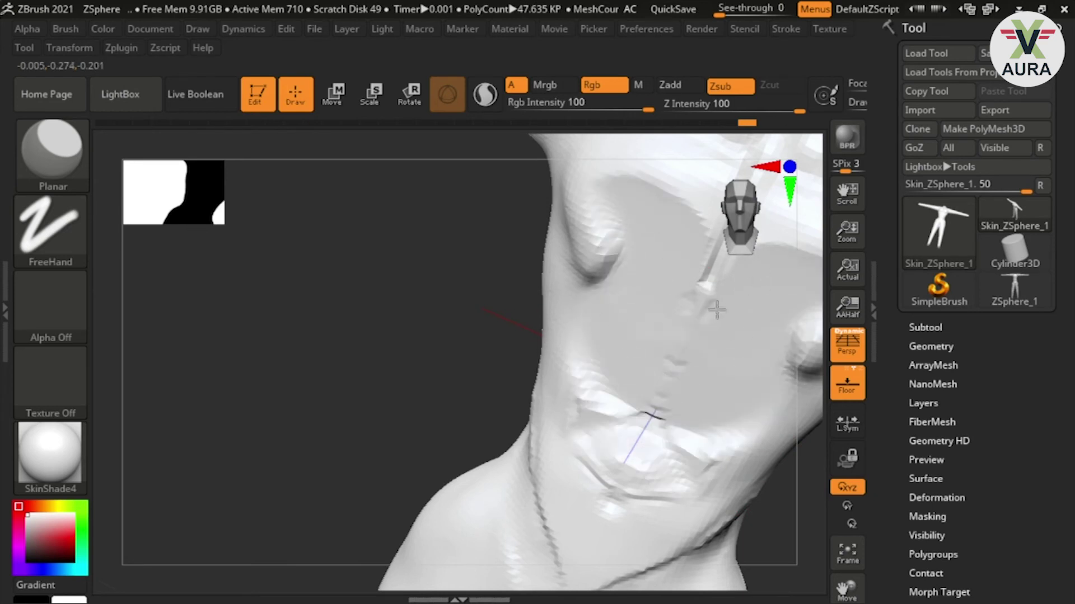
- Orbit around the shoulders, then flatten the chest centre and neck hollow and smooth the chest band
left_click_drag(343, 372, 360, 286)
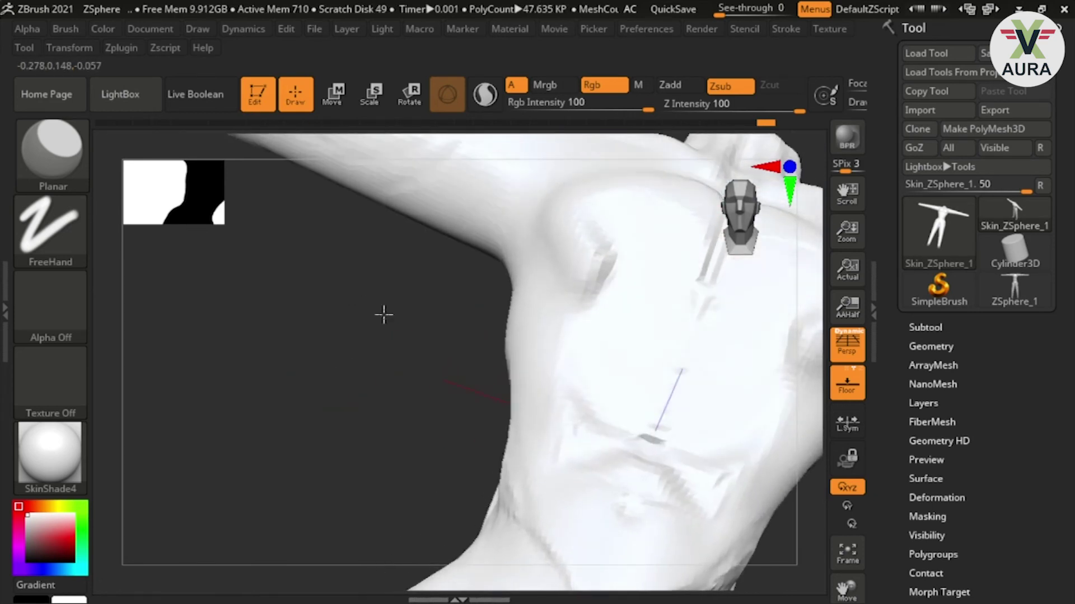
mouse_move(418, 331)
left_mouse_down()
mouse_move(374, 355)
mouse_move(397, 367)
left_mouse_up()
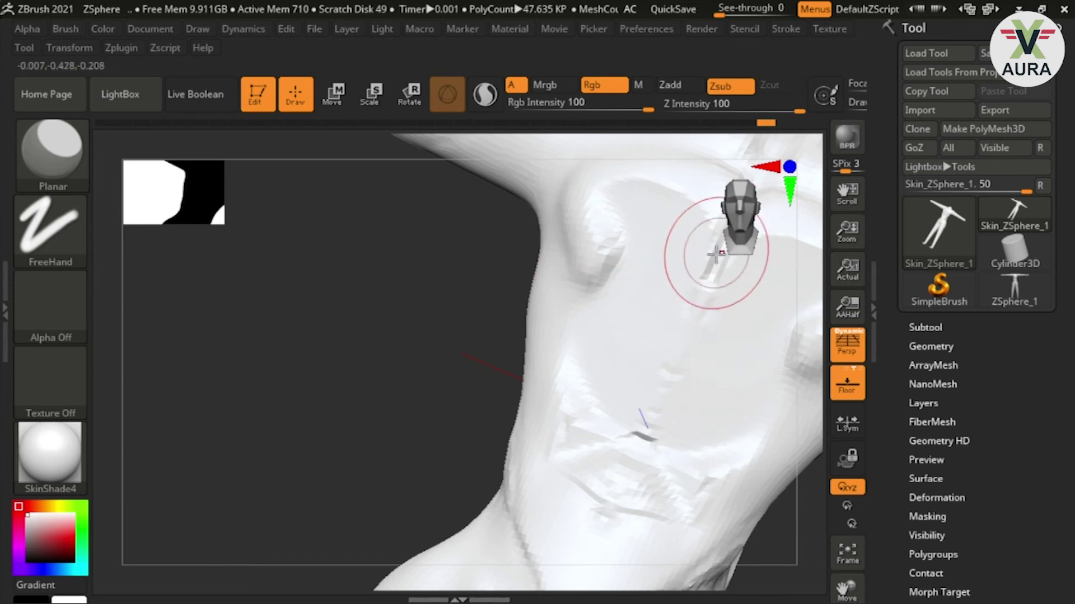
mouse_move(437, 280)
left_mouse_down()
mouse_move(397, 286)
mouse_move(421, 286)
left_mouse_up()
mouse_move(317, 382)
left_mouse_down()
mouse_move(480, 391)
mouse_move(446, 435)
left_mouse_up()
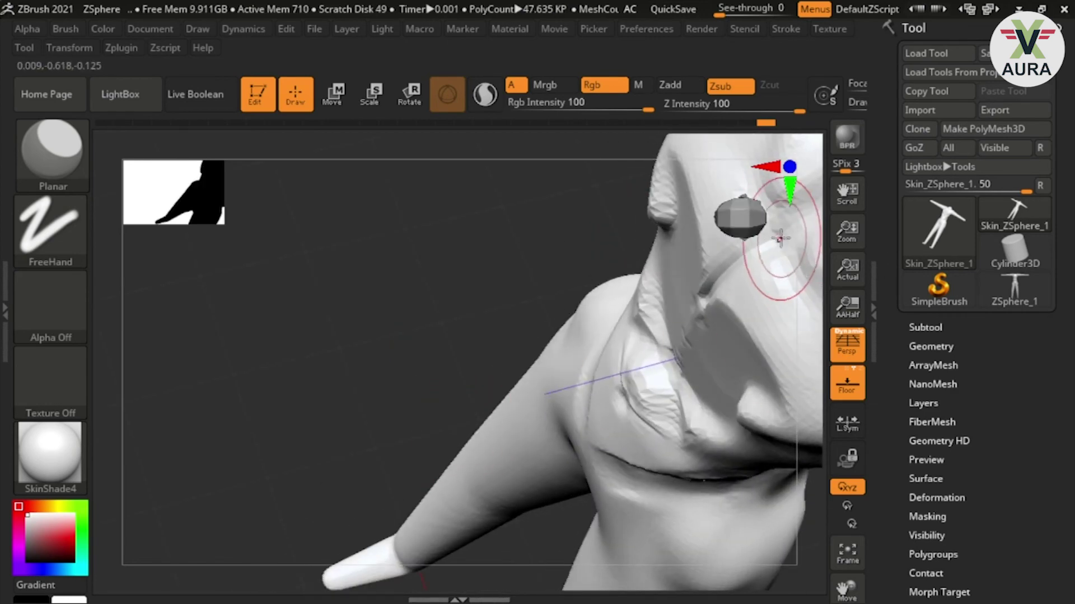
left_click_drag(782, 240, 805, 308)
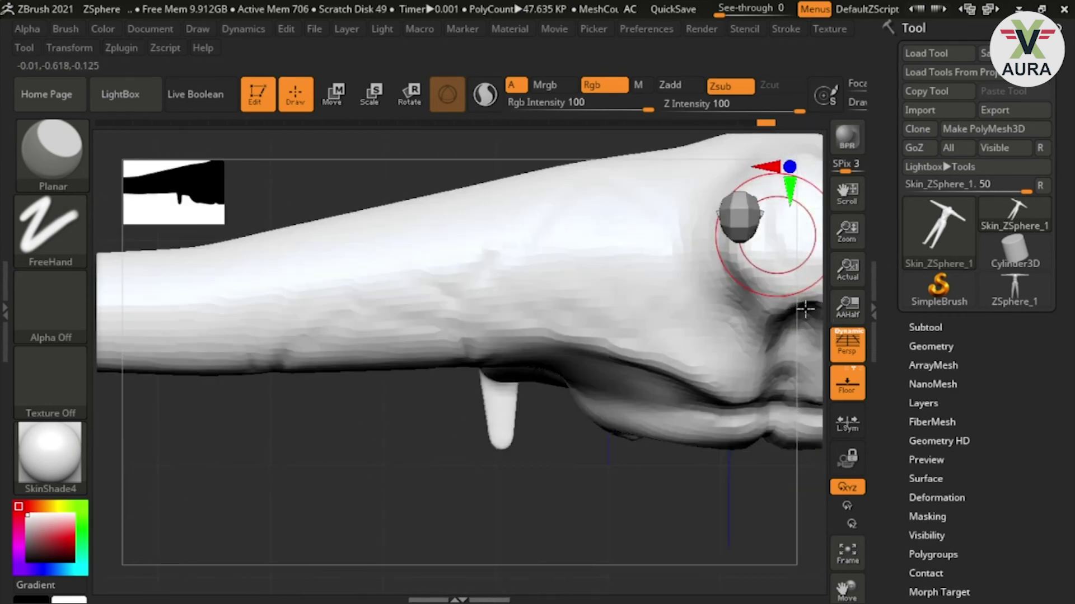
mouse_move(751, 491)
left_mouse_down()
mouse_move(743, 380)
mouse_move(706, 377)
mouse_move(302, 468)
mouse_move(306, 512)
left_mouse_up()
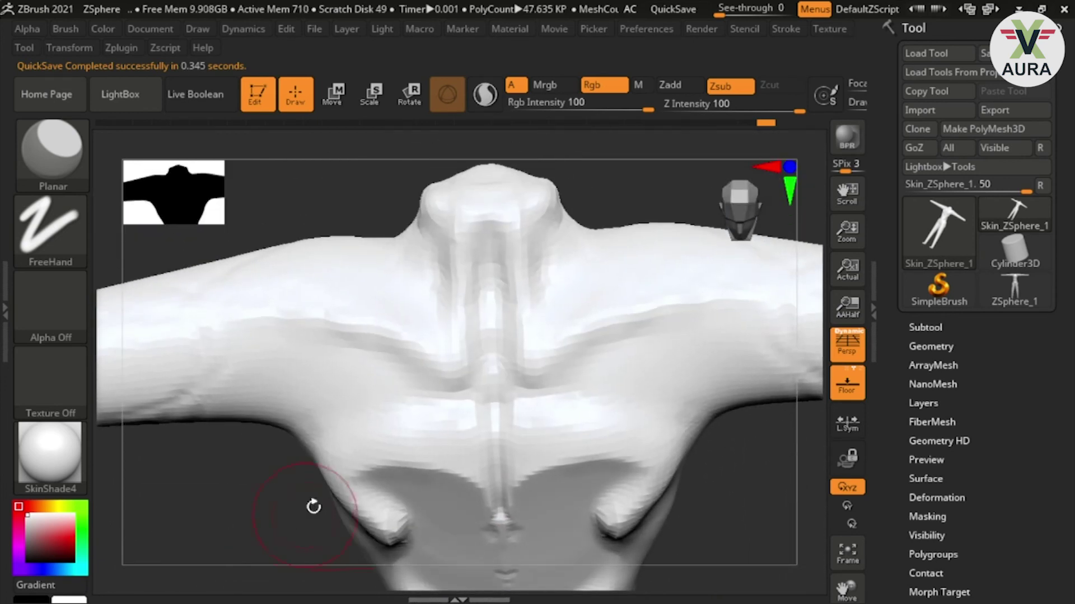
mouse_move(495, 401)
left_mouse_down()
mouse_move(479, 431)
mouse_move(444, 444)
mouse_move(460, 465)
left_mouse_up()
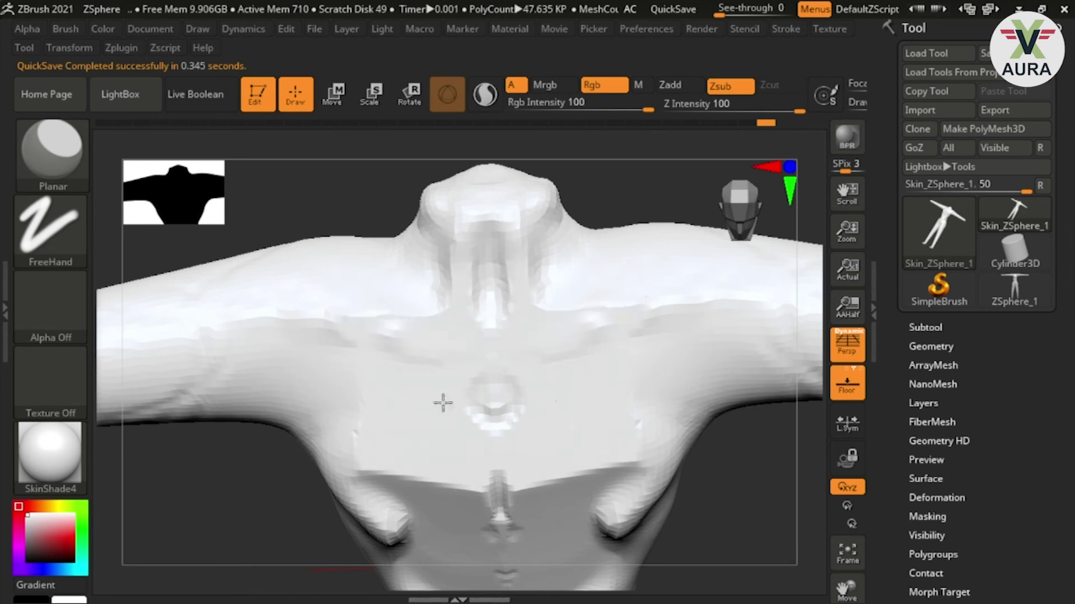
mouse_move(463, 310)
left_mouse_down()
mouse_move(485, 283)
mouse_move(539, 257)
left_mouse_up()
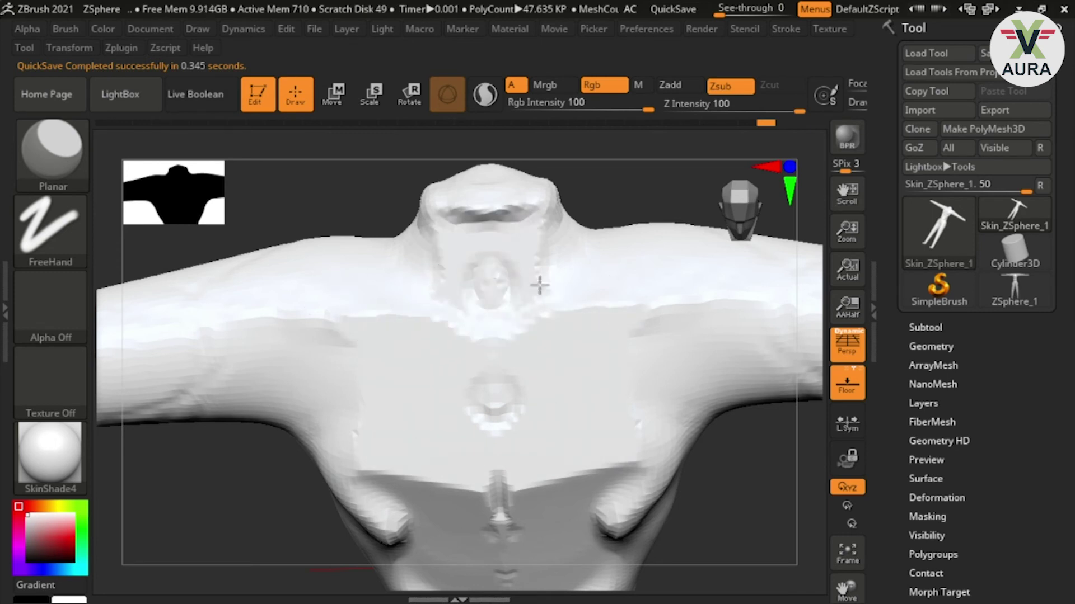
left_click_drag(534, 369, 609, 351, "shift")
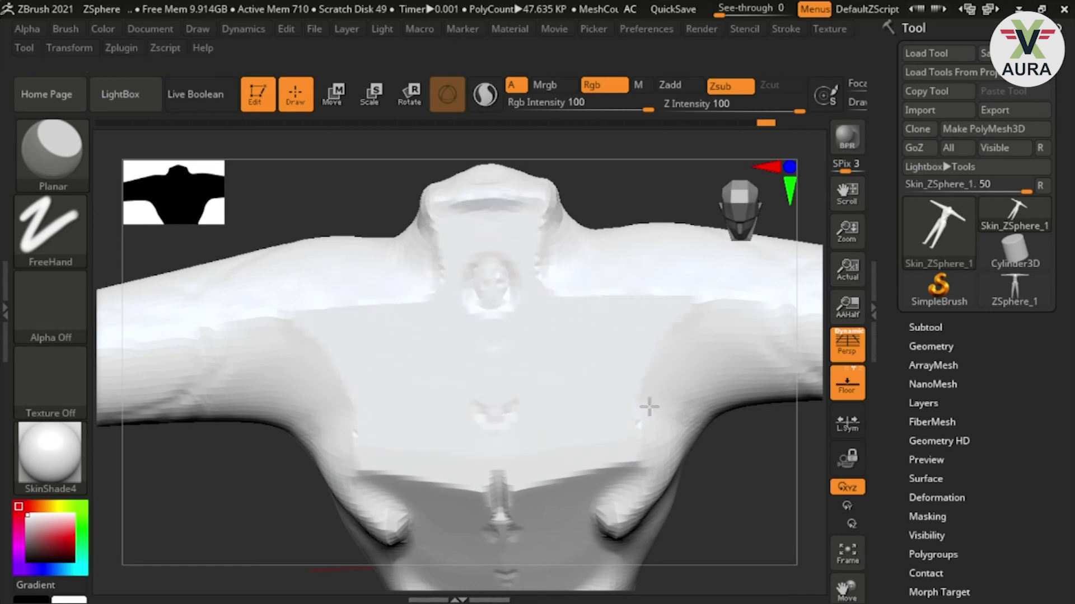
mouse_move(635, 414)
left_mouse_down()
mouse_move(624, 175)
mouse_move(758, 441)
mouse_move(741, 371)
mouse_move(753, 271)
mouse_move(628, 413)
mouse_move(668, 295)
left_mouse_up()
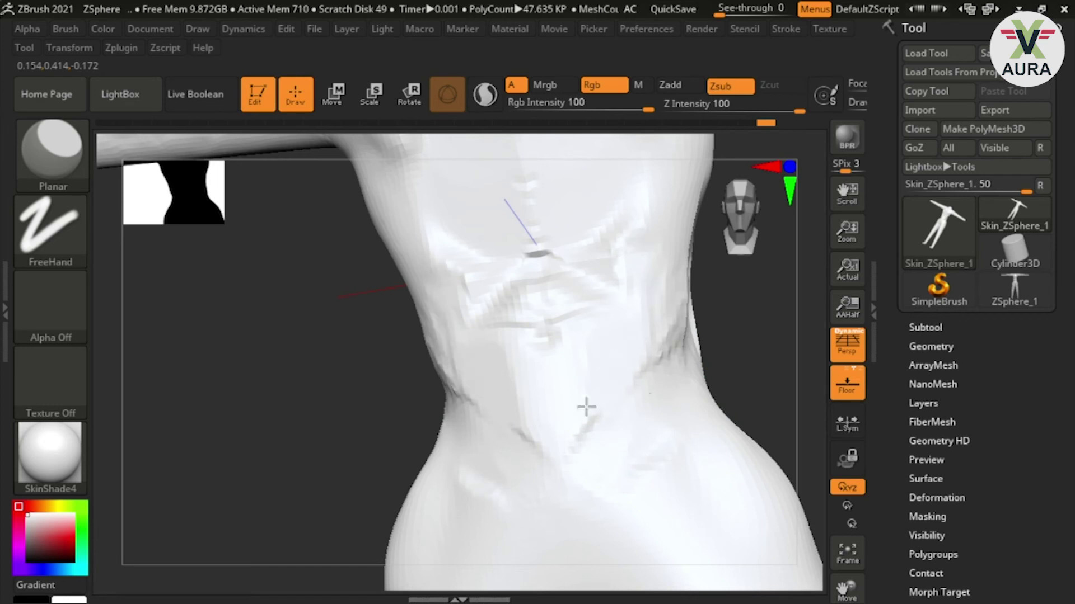
key("ctrl")
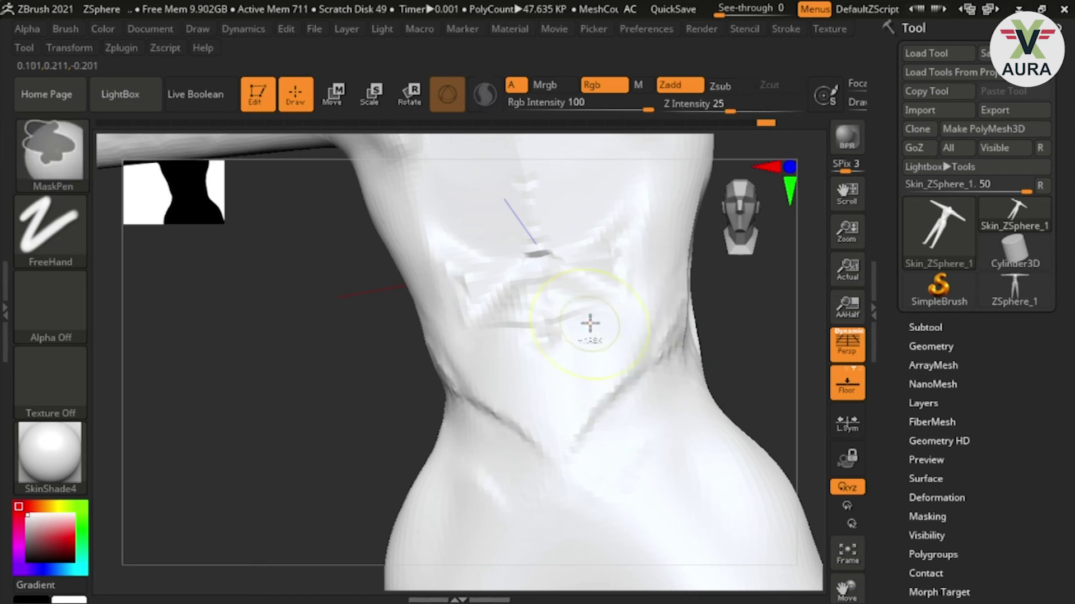
- Frame the torso front-on and pick the Move brush at a much larger Draw Size
left_click_drag(739, 320, 722, 206)
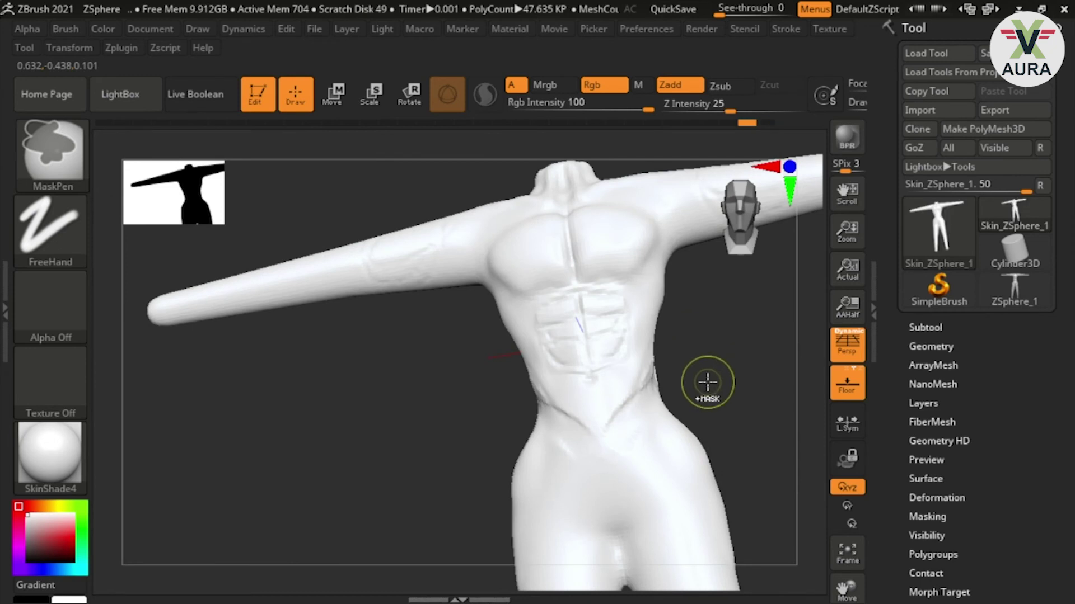
mouse_move(707, 382)
left_mouse_down()
mouse_move(715, 372)
mouse_move(711, 405)
left_mouse_up()
mouse_move(715, 383)
right_mouse_down("ctrl")
mouse_move(690, 451)
mouse_move(655, 448)
mouse_move(669, 449)
mouse_move(637, 370)
right_mouse_up("ctrl")
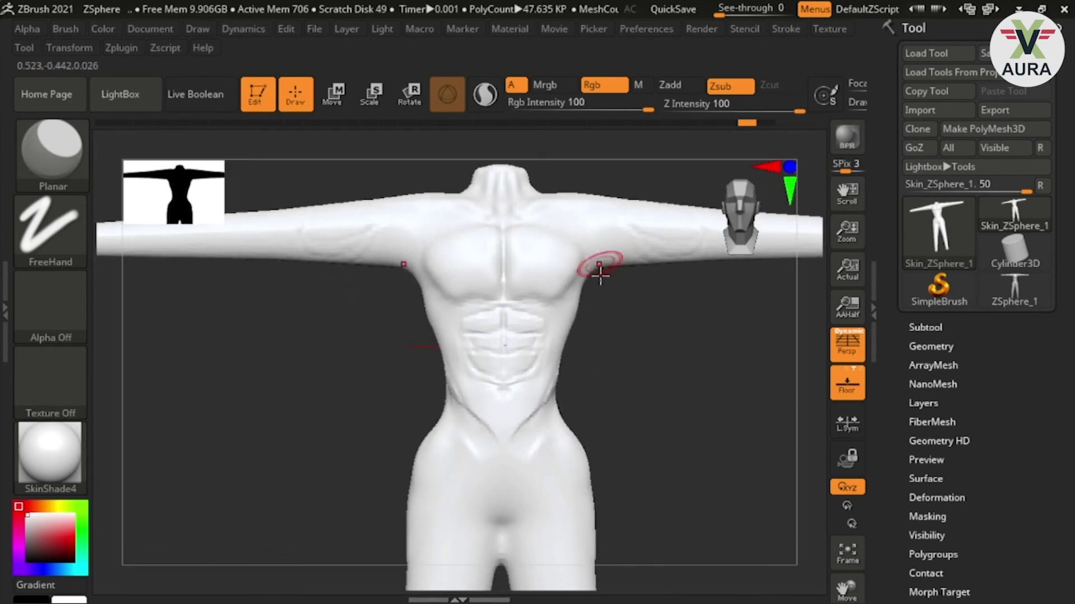
mouse_move(600, 268)
left_mouse_down("alt")
mouse_move(595, 412)
mouse_move(532, 338)
left_mouse_up("alt")
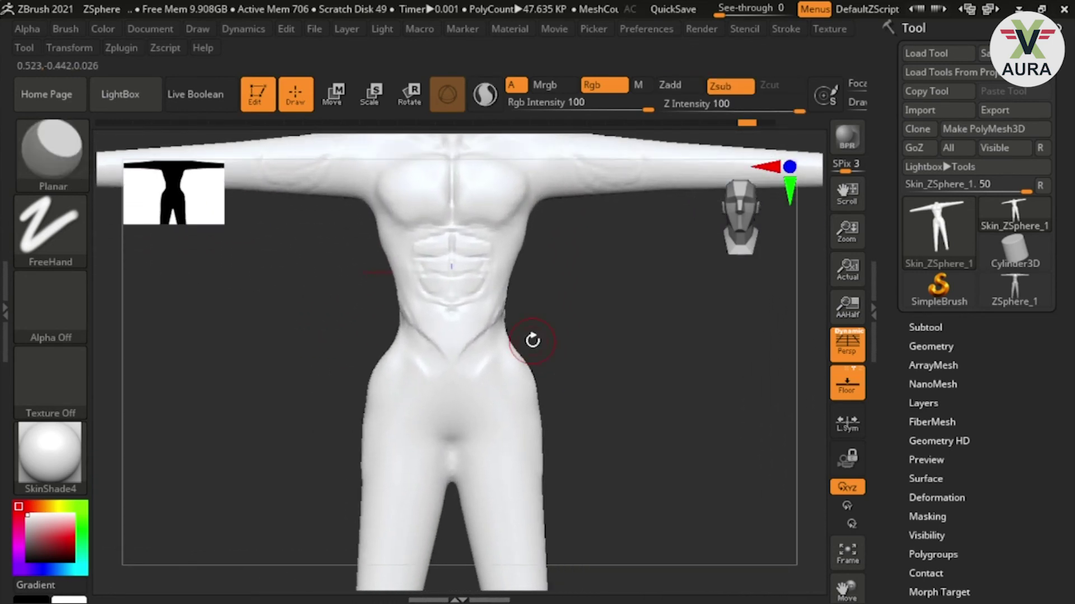
key("shift")
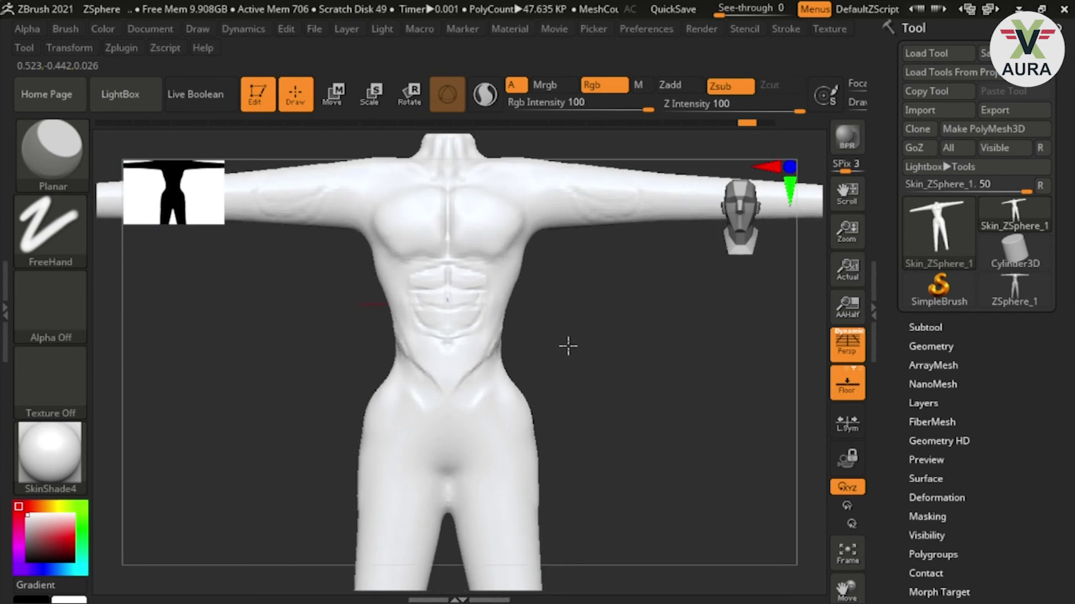
left_click_drag(561, 415, 556, 460, "ctrl")
key("alt")
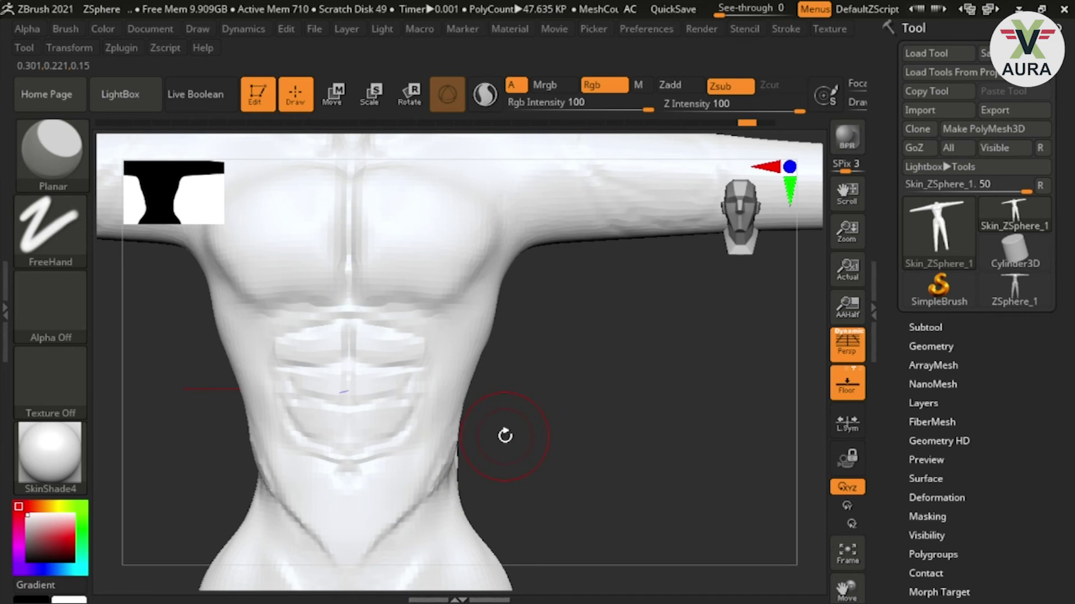
key("b")
key("m")
key("v")
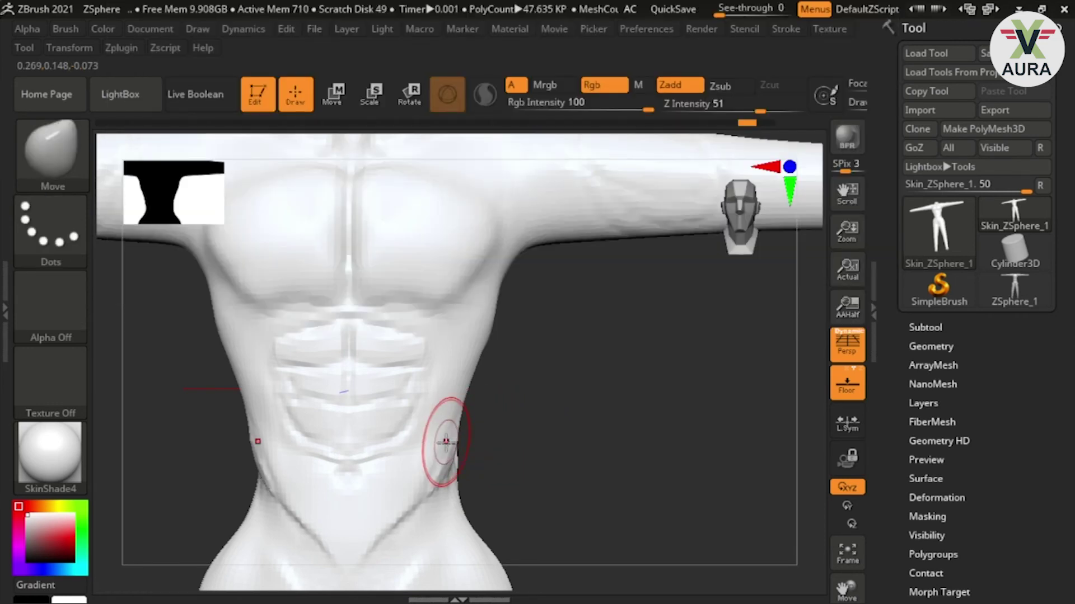
key("s")
left_click_drag(436, 444, 475, 431)
- Push the waist sides outward and deepen the lower abdomen's V groove, then shrink the brush
left_click_drag(459, 484, 493, 481)
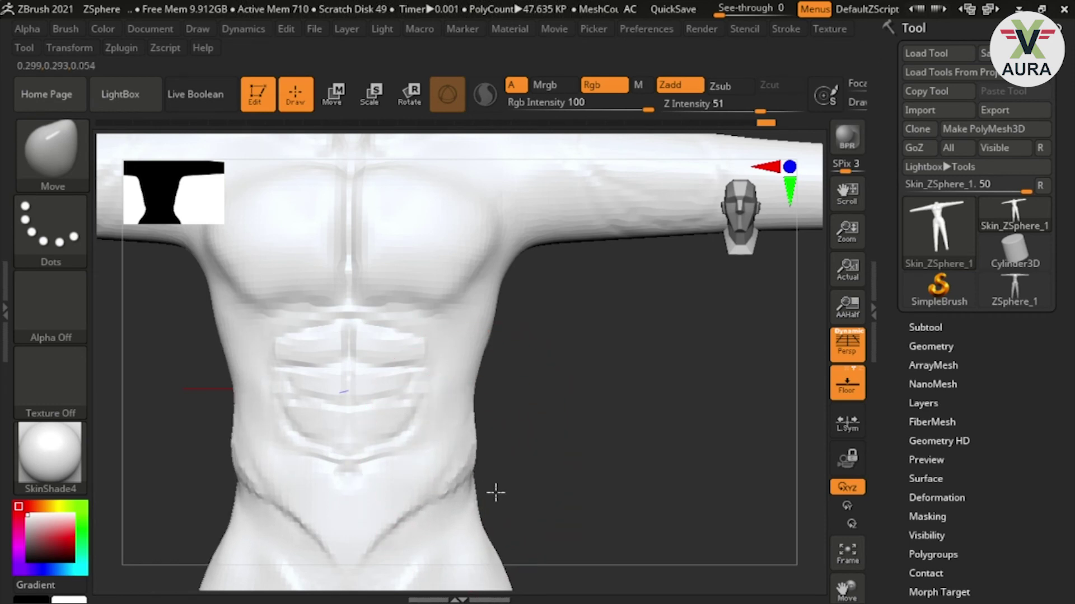
mouse_move(601, 464)
right_mouse_down("ctrl")
mouse_move(576, 345)
mouse_move(586, 375)
mouse_move(602, 314)
mouse_move(615, 423)
mouse_move(578, 391)
right_mouse_up("ctrl")
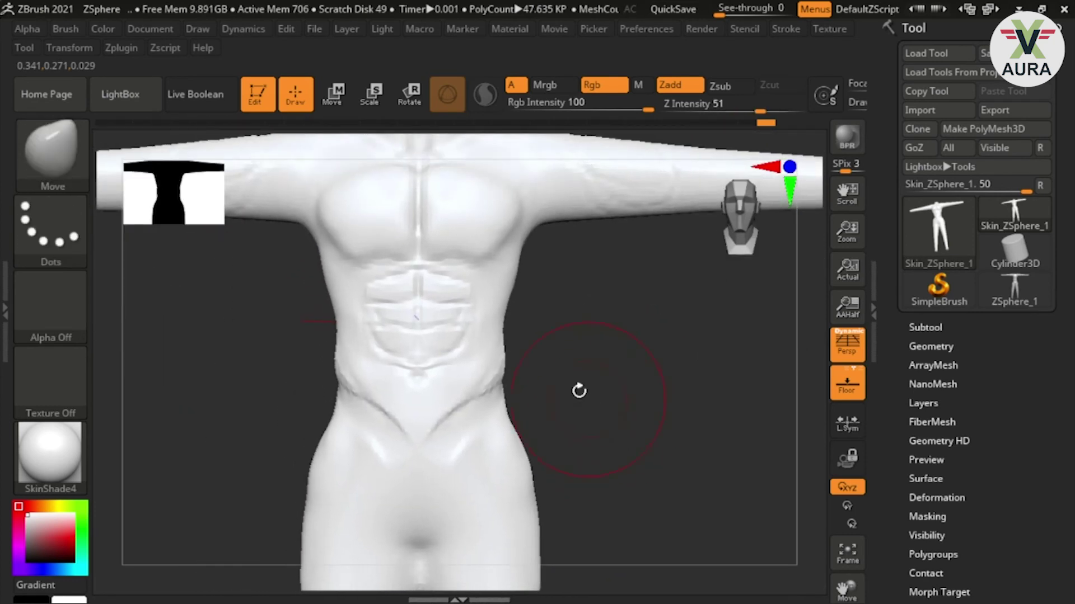
left_click_drag(457, 446, 419, 448)
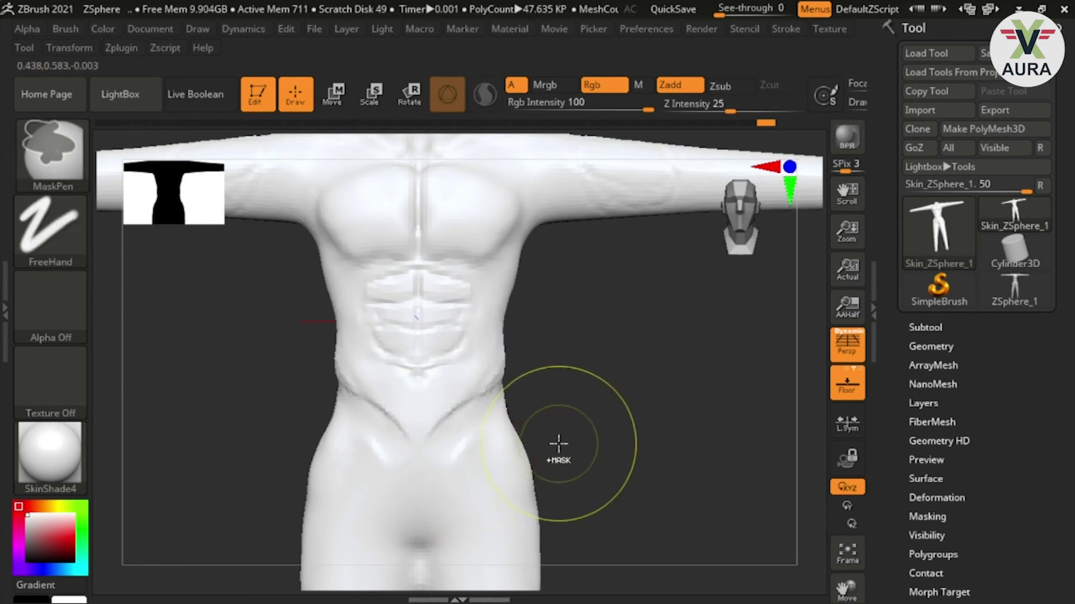
key("s")
left_click_drag(563, 381, 532, 386)
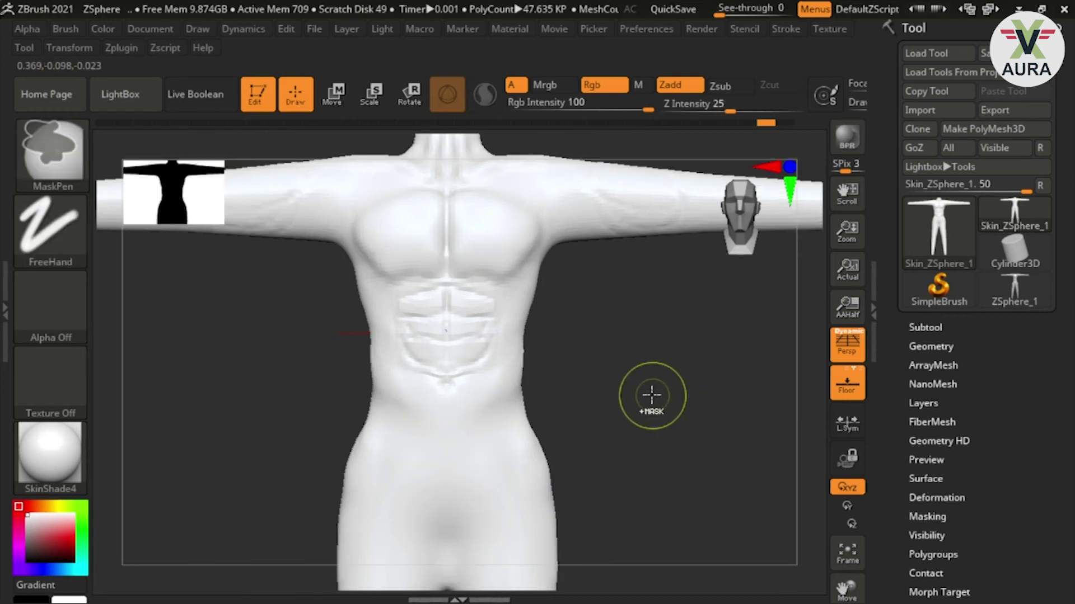
left_click_drag(612, 387, 616, 442, "alt")
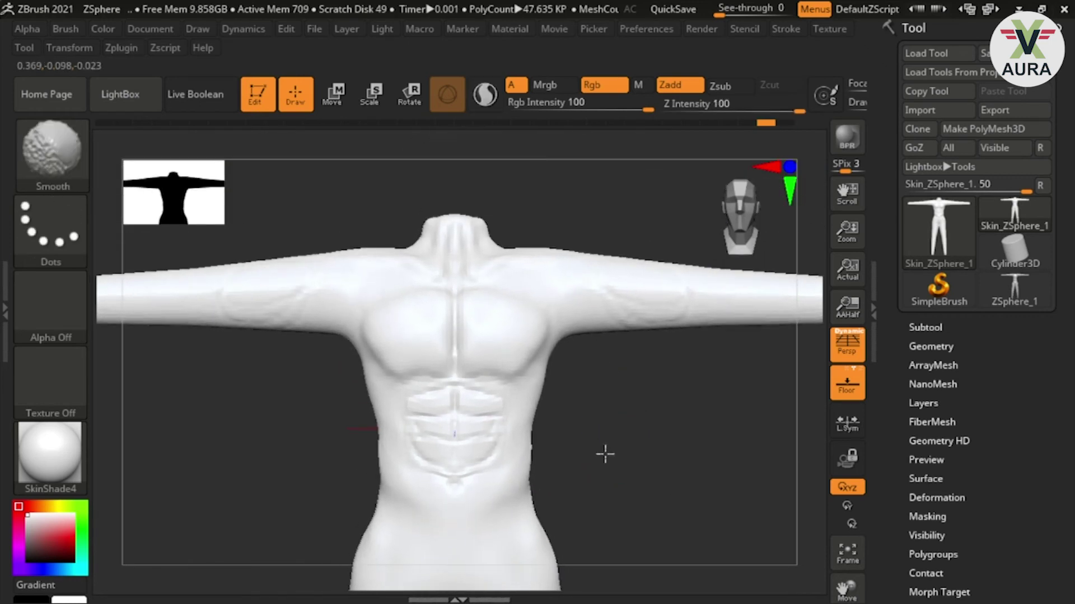
mouse_move(606, 482)
left_mouse_down("alt")
mouse_move(619, 437)
mouse_move(593, 537)
left_mouse_up("alt")
mouse_move(651, 403)
left_mouse_down("alt")
mouse_move(718, 409)
mouse_move(732, 281)
left_mouse_up("alt")
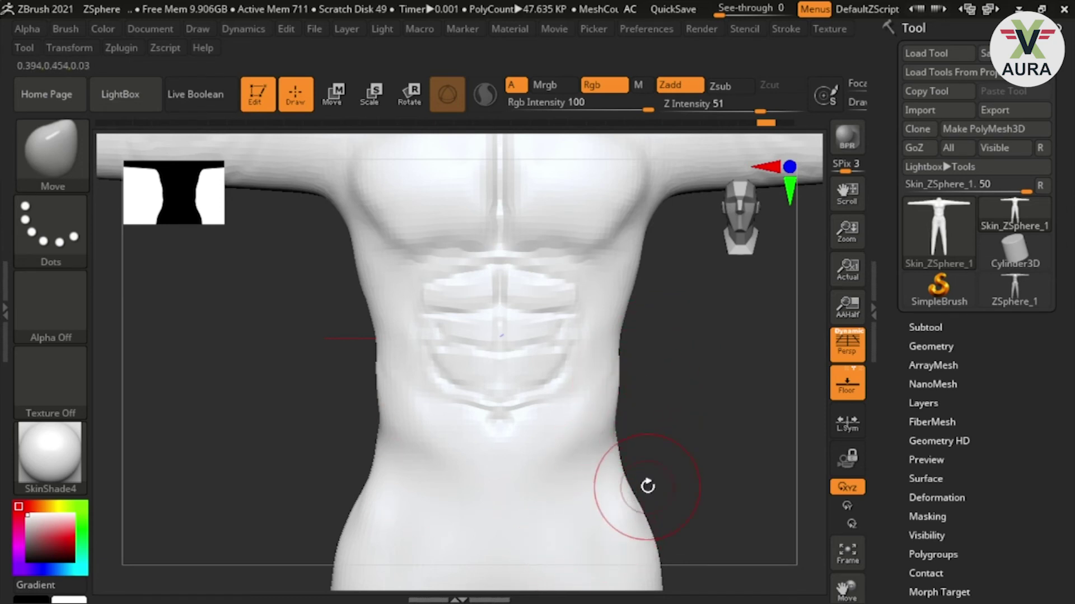
- Pick ClayBuildup at a smaller Draw Size and stroke oblique ridges down both waist sides
key("b")
key("c")
key("b")
key("s")
left_click_drag(626, 403, 546, 465)
left_click_drag(609, 383, 532, 487)
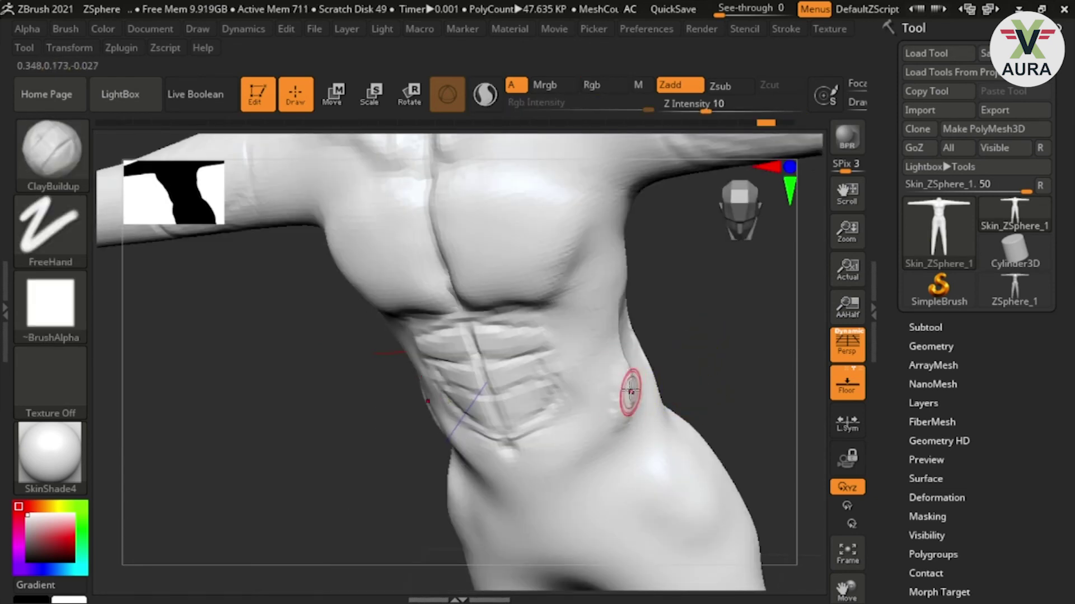
mouse_move(631, 389)
left_mouse_down()
mouse_move(582, 476)
mouse_move(627, 374)
left_mouse_up()
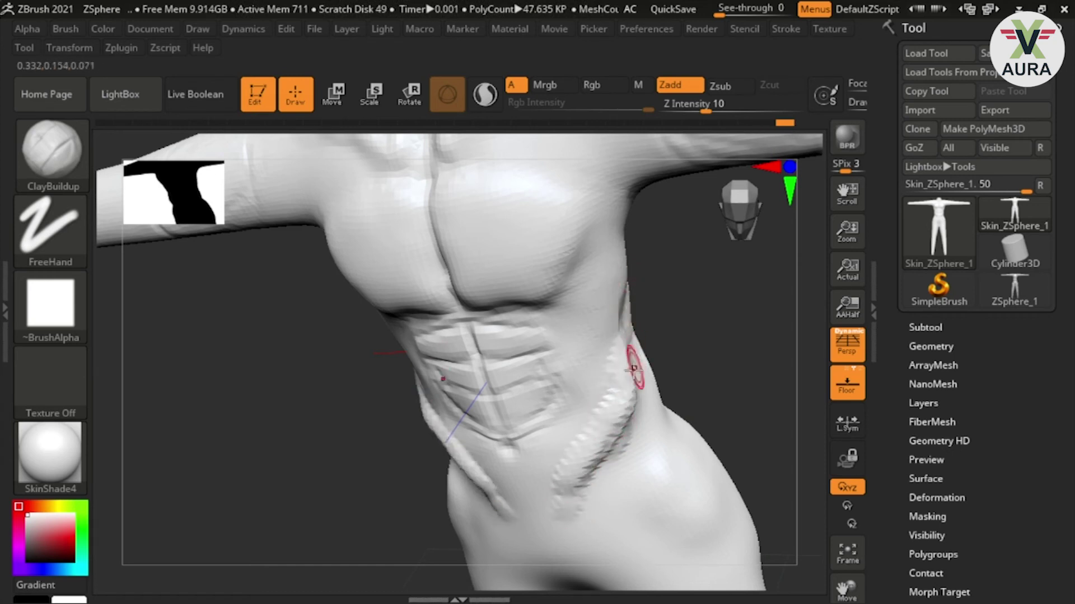
- Check the ridges from the side and soften the lower abdomen surface
mouse_move(707, 391)
left_mouse_down()
mouse_move(696, 352)
mouse_move(666, 372)
left_mouse_up()
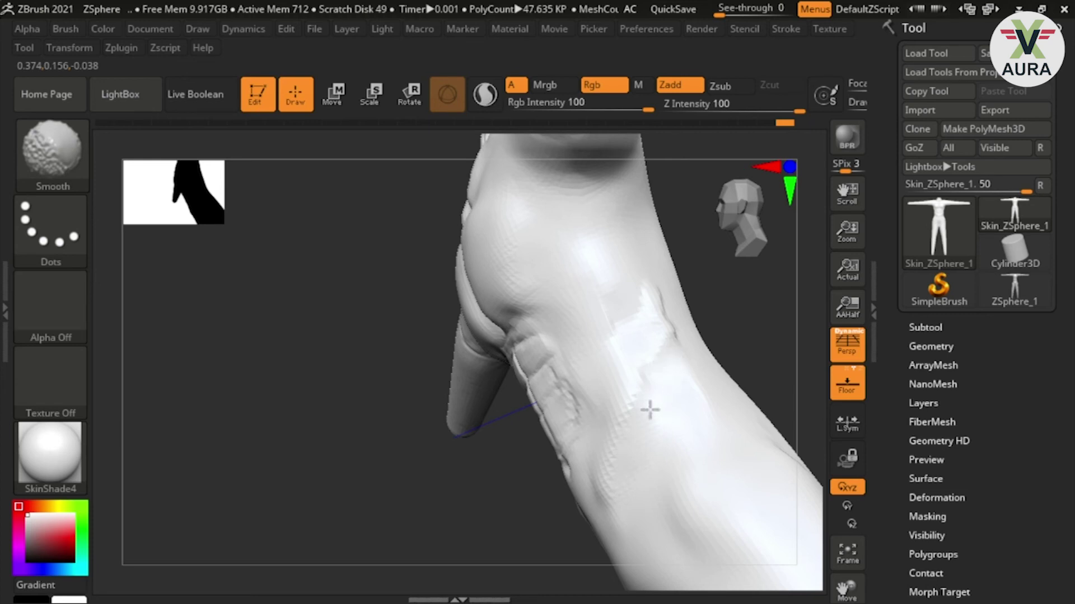
mouse_move(492, 372)
left_mouse_down()
mouse_move(355, 523)
mouse_move(379, 499)
left_mouse_up()
left_click_drag(718, 381, 712, 341, "alt")
right_click_drag(708, 352, 707, 386, "ctrl")
left_click_drag(665, 420, 694, 432, "alt")
left_click_drag(564, 443, 555, 427, "shift")
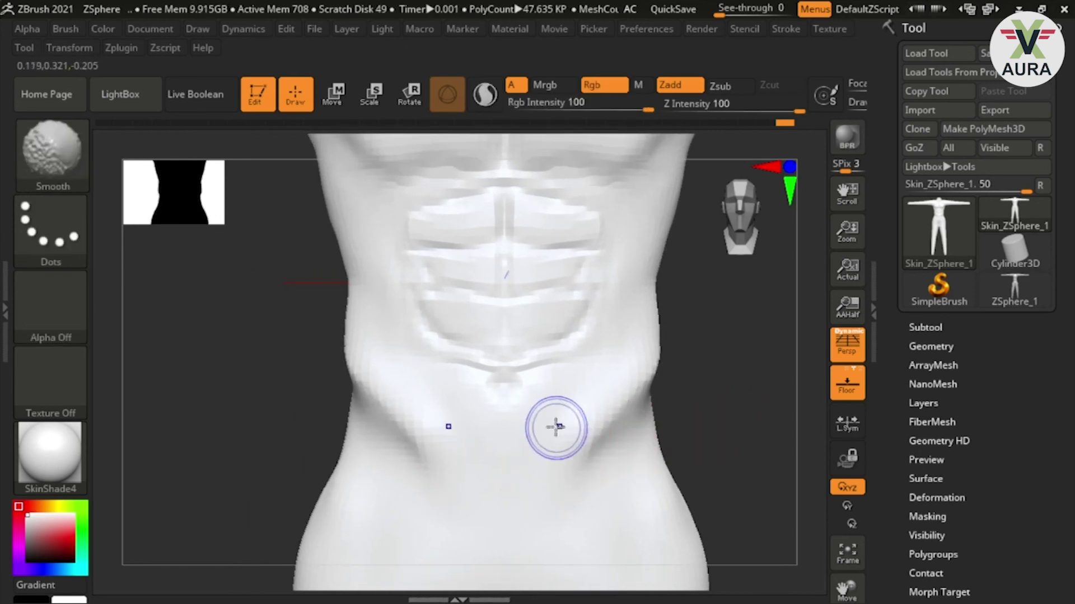
- Orbit to review the upper torso and neck, smoothing the ridges from the side
left_click_drag(735, 390, 715, 463, "alt")
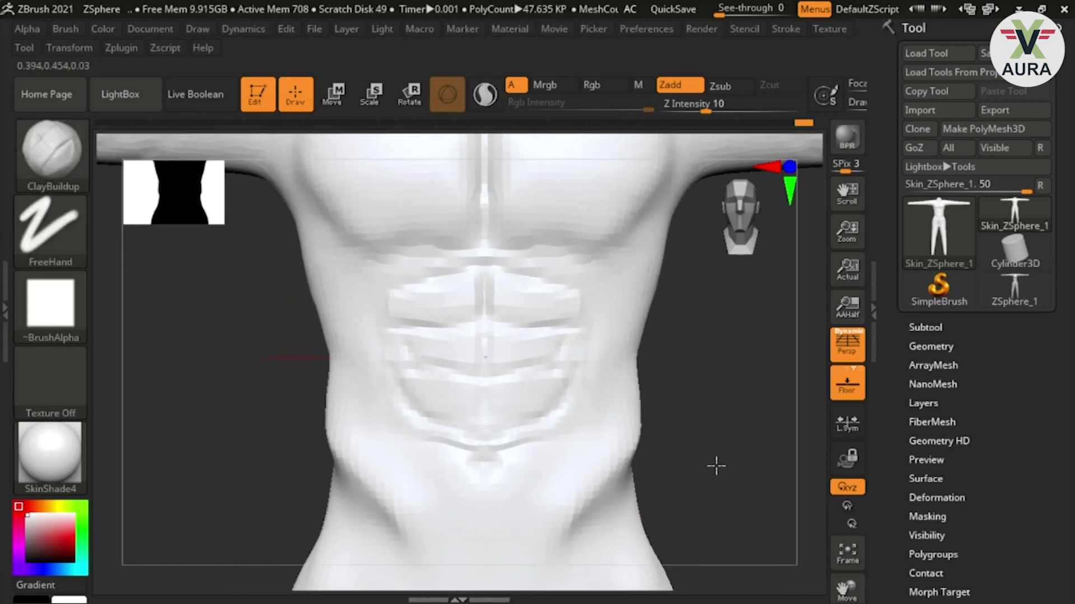
left_click_drag(685, 383, 609, 369, "alt")
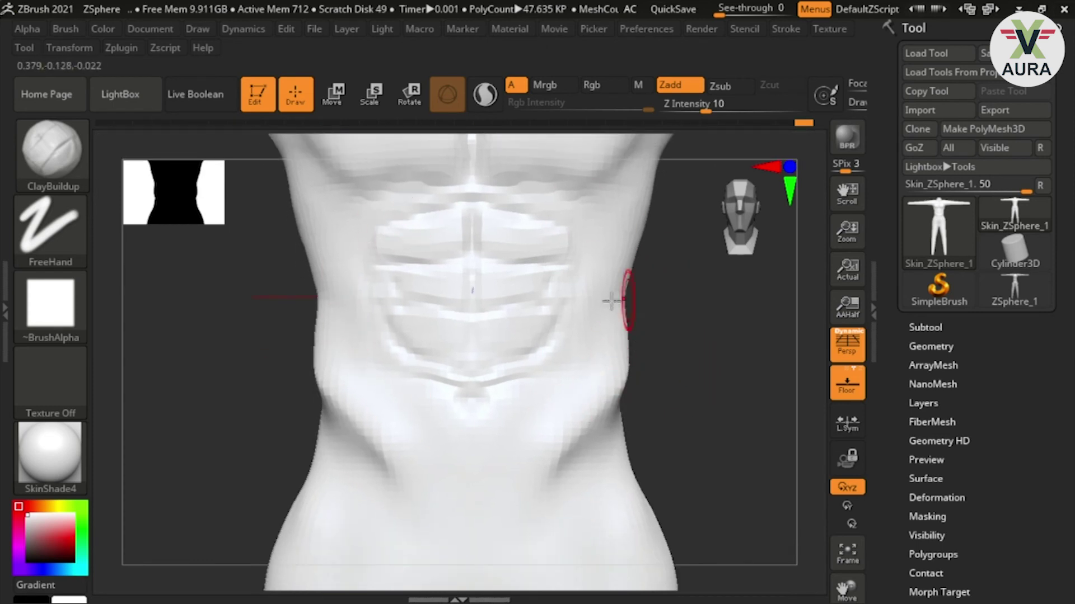
mouse_move(681, 328)
left_mouse_down("alt")
mouse_move(693, 456)
mouse_move(660, 324)
left_mouse_up("alt")
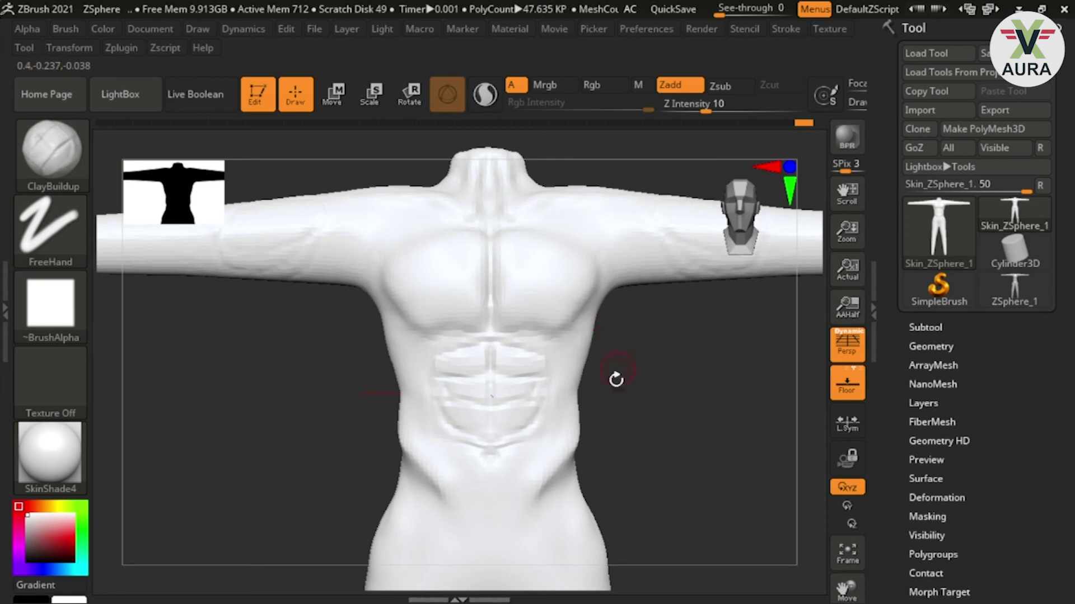
mouse_move(650, 356)
left_mouse_down()
mouse_move(628, 322)
mouse_move(590, 364)
mouse_move(643, 355)
mouse_move(628, 355)
left_mouse_up()
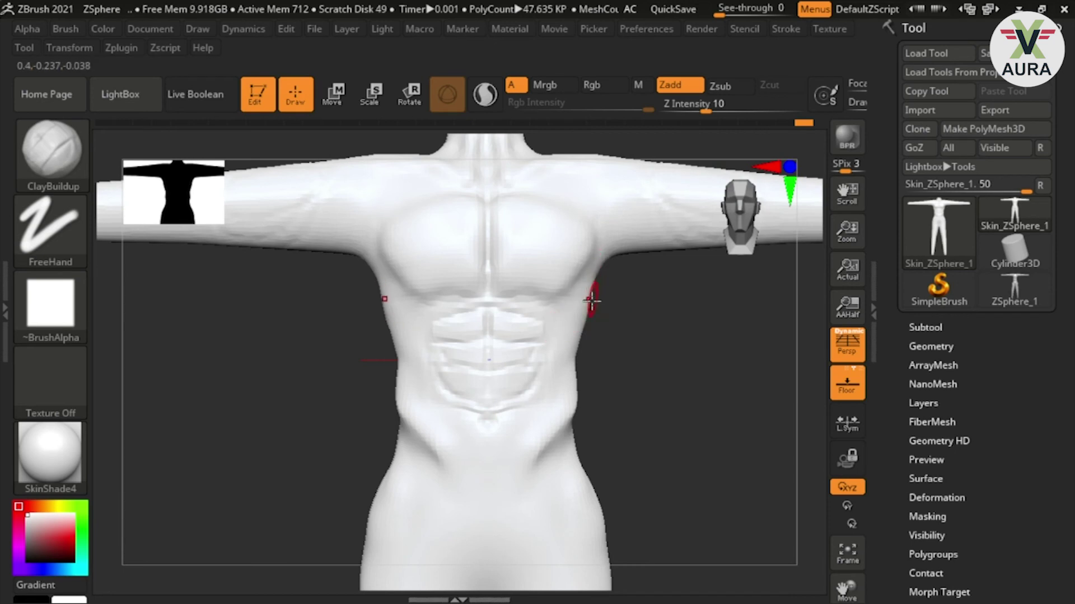
mouse_move(656, 332)
left_mouse_down()
mouse_move(664, 391)
mouse_move(652, 293)
left_mouse_up()
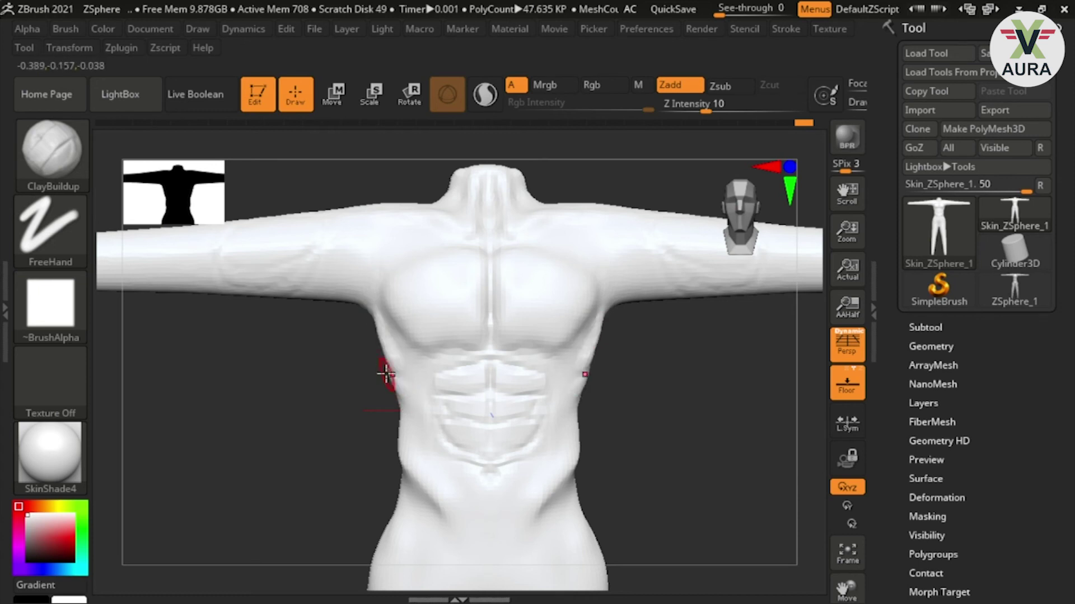
left_click_drag(383, 399, 390, 396)
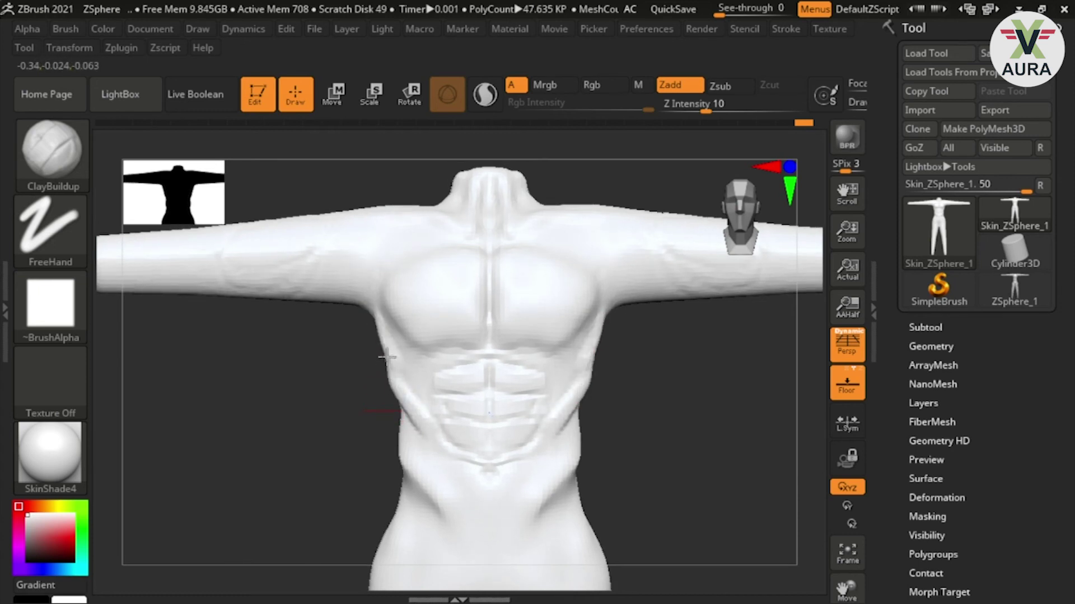
key("shift")
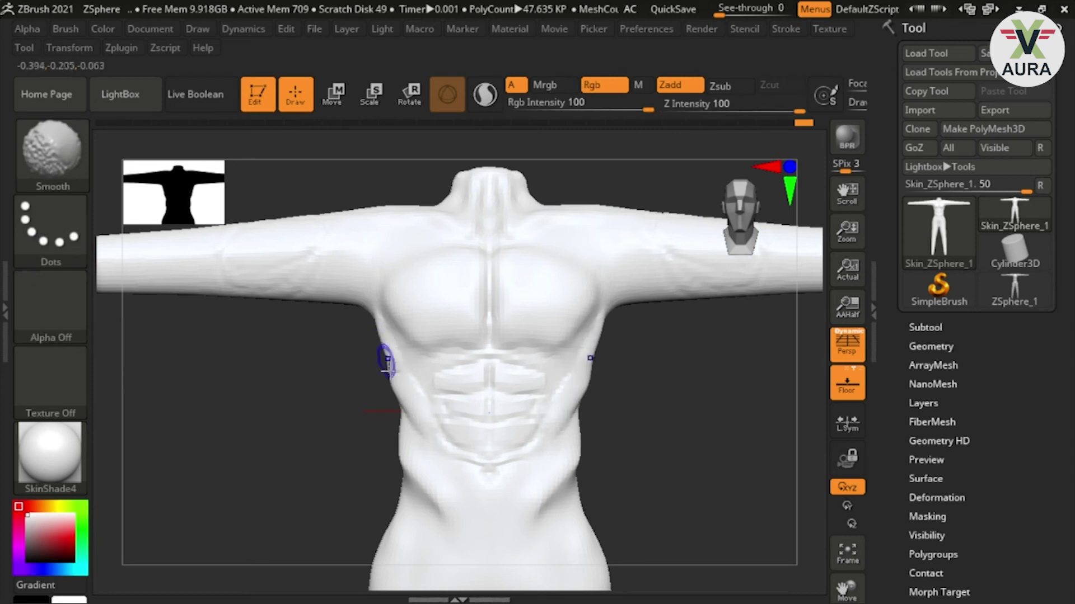
mouse_move(385, 424)
left_mouse_down()
mouse_move(480, 463)
mouse_move(802, 472)
left_mouse_up()
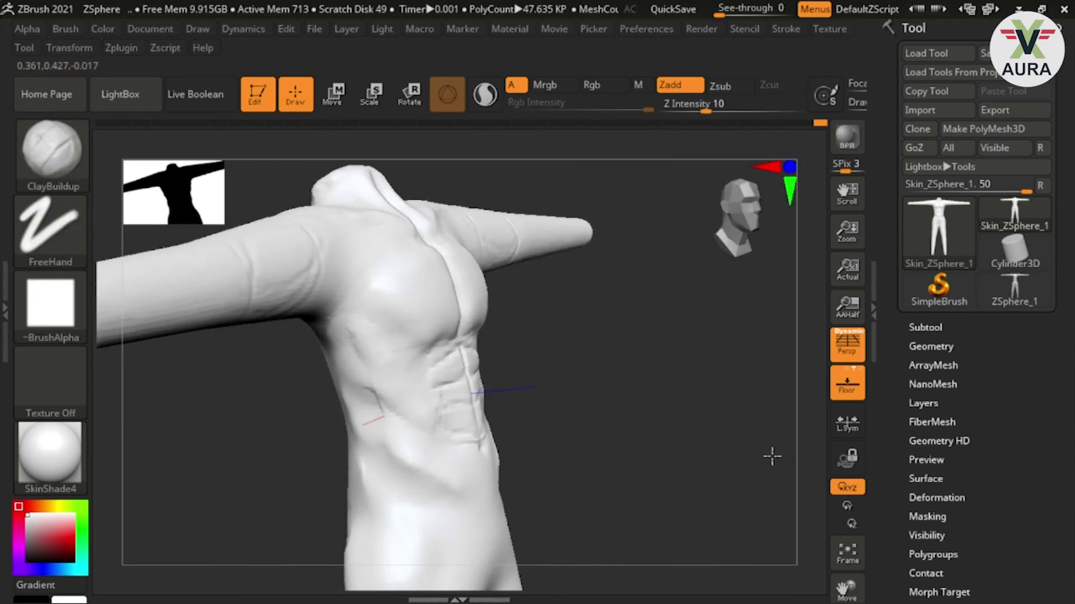
key("shift")
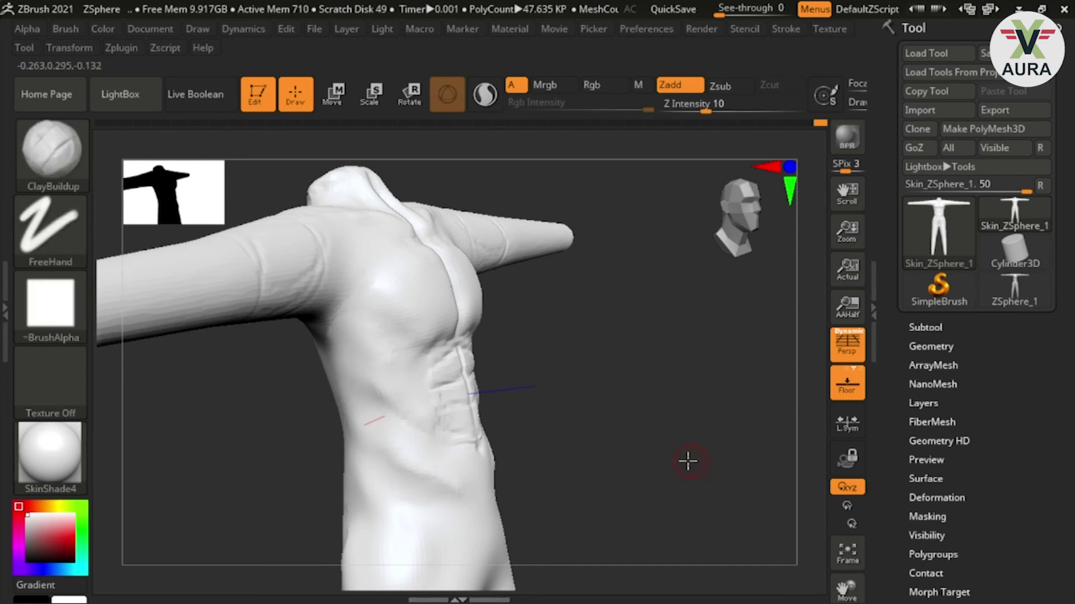
- Smooth the obliques and the waist surface from the front
left_click_drag(691, 458, 621, 461)
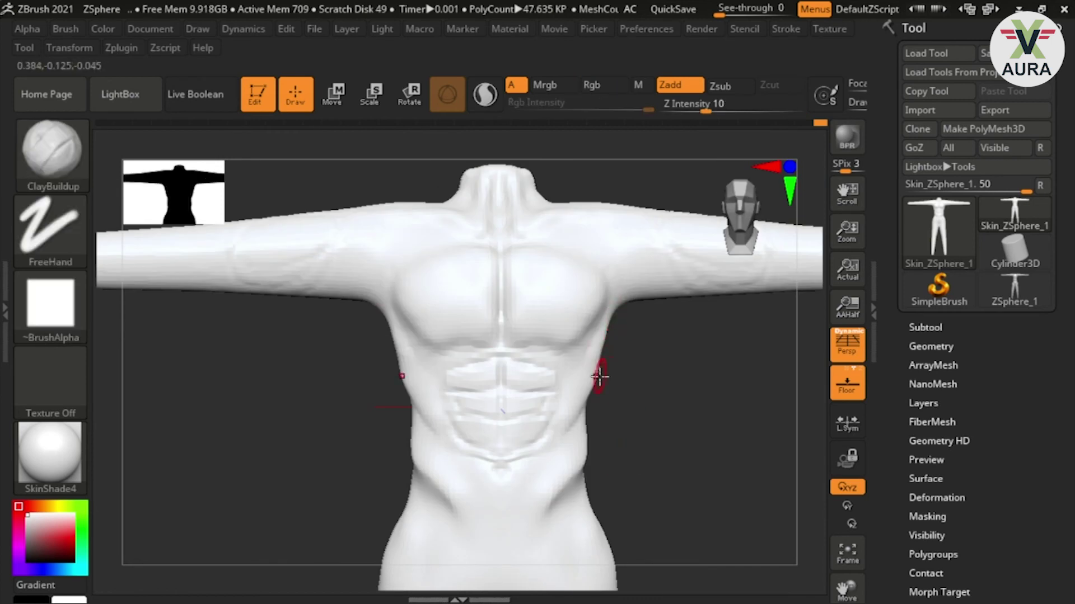
right_click_drag(642, 401, 631, 434, "ctrl")
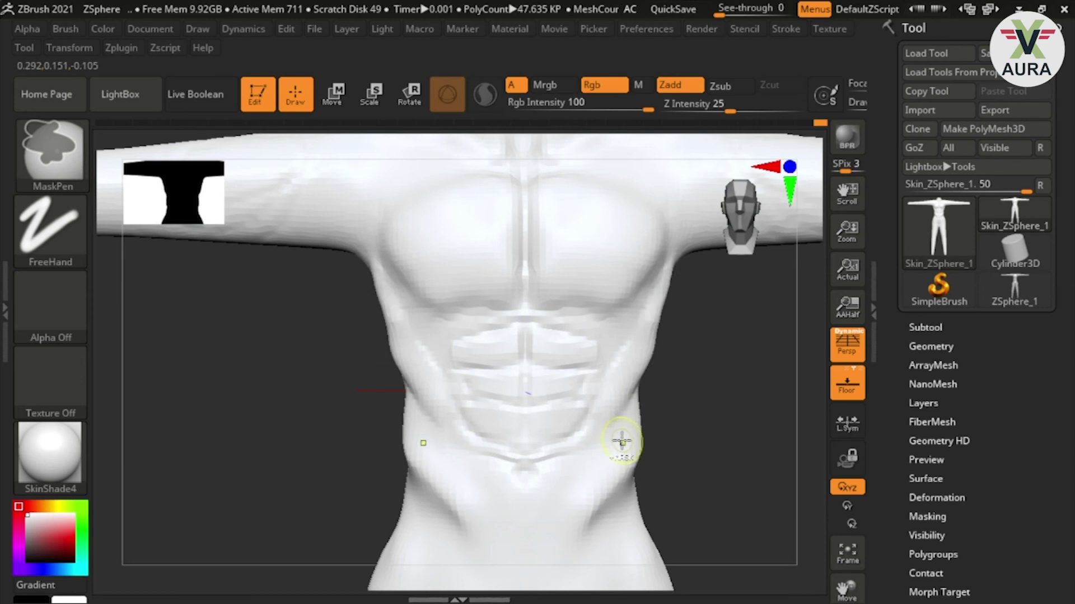
left_click_drag(622, 442, 620, 441, "shift")
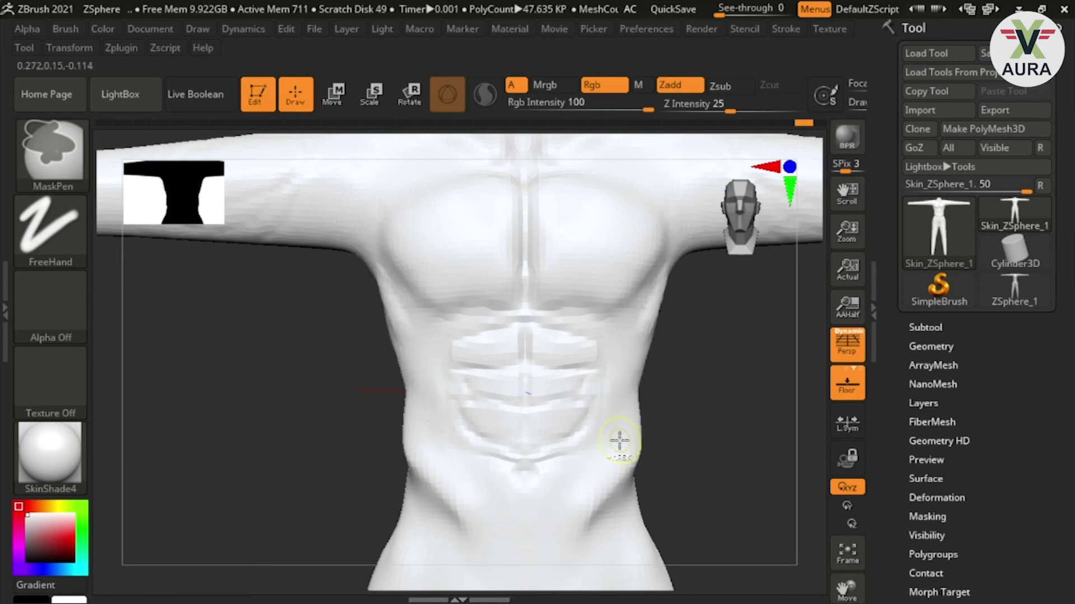
mouse_move(643, 427)
left_mouse_down()
mouse_move(703, 412)
mouse_move(684, 437)
mouse_move(688, 329)
left_mouse_up()
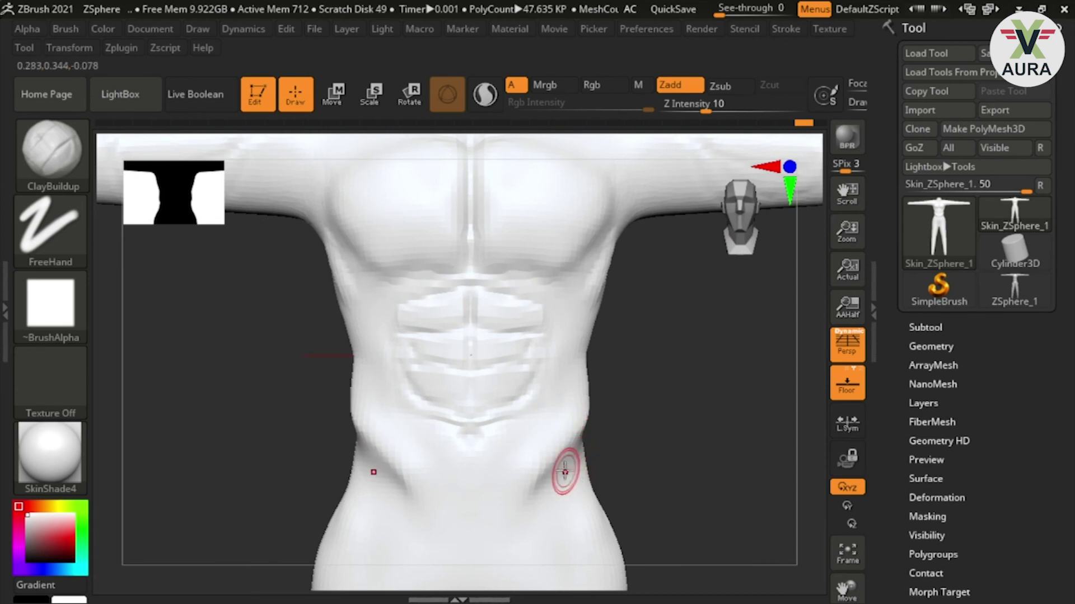
key("shift")
left_click_drag(553, 489, 546, 459, "shift")
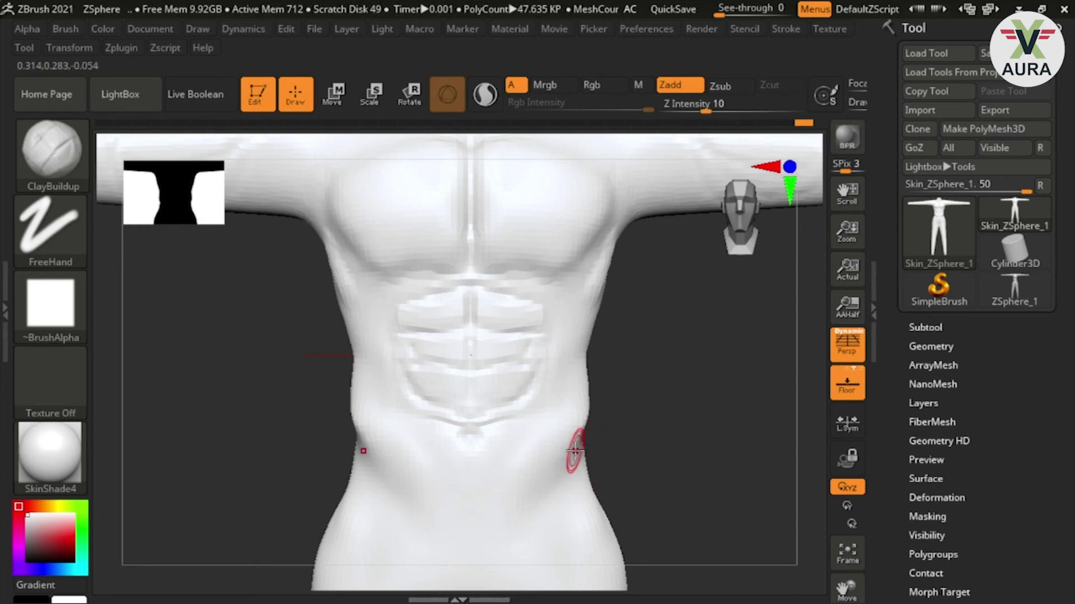
- Switch to Move at a large Draw Size and push both waist sides outward, checking from below
key("b")
key("m")
key("v")
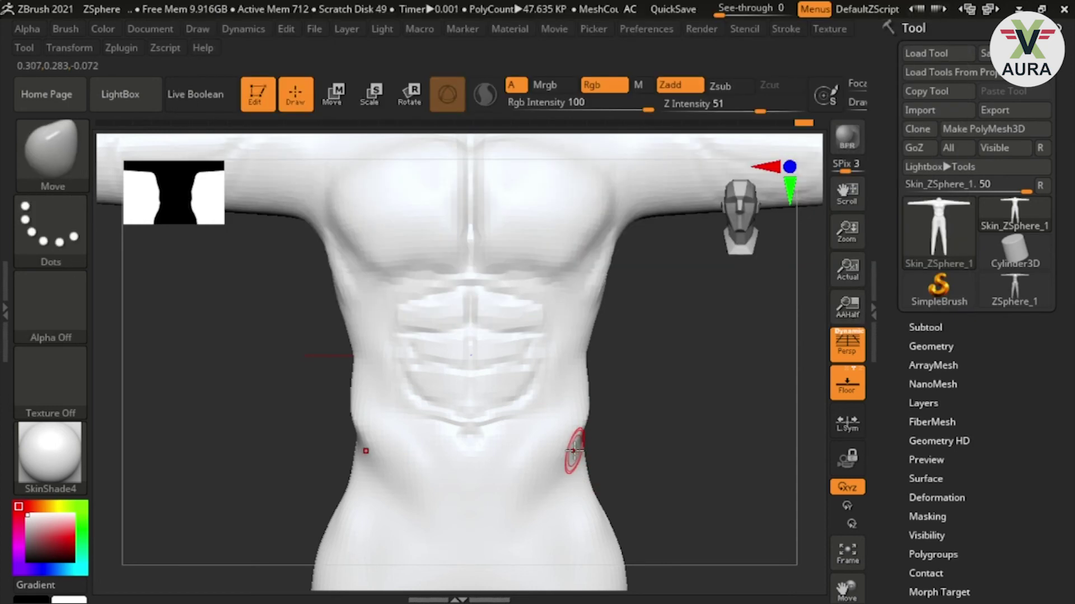
key("s")
left_click_drag(582, 455, 621, 455)
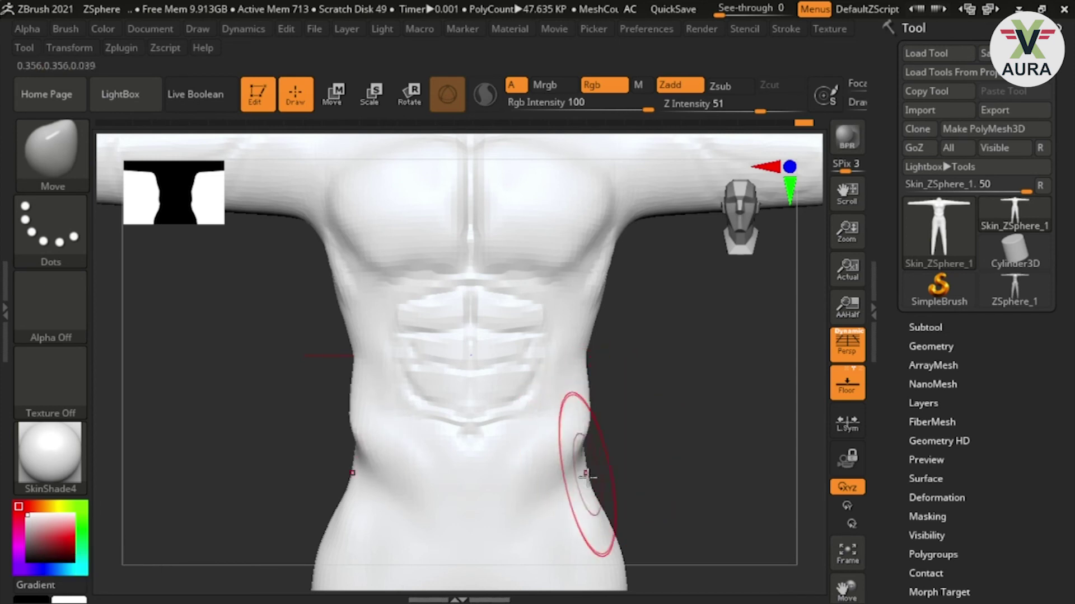
left_click_drag(589, 462, 603, 480)
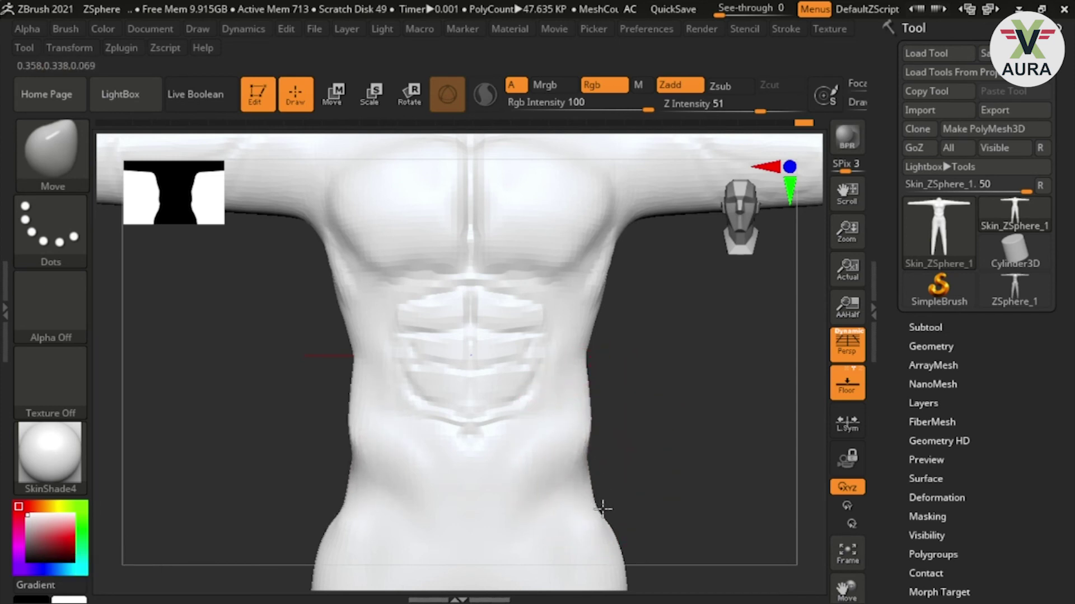
left_click_drag(724, 348, 714, 254)
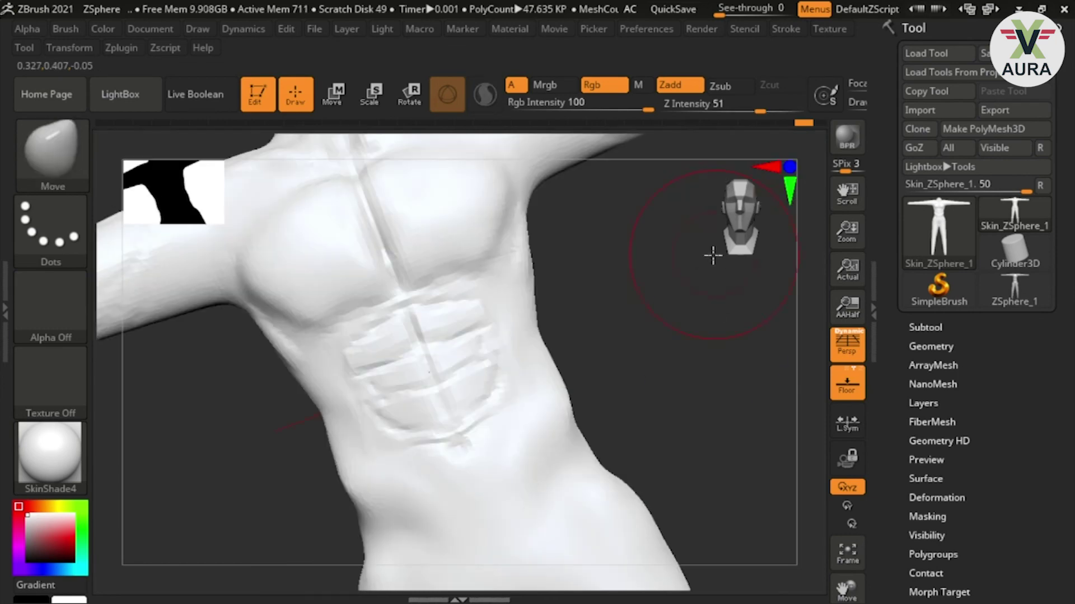
mouse_move(696, 338)
left_mouse_down()
mouse_move(750, 338)
mouse_move(696, 319)
mouse_move(674, 416)
mouse_move(711, 377)
mouse_move(712, 355)
mouse_move(716, 366)
mouse_move(670, 421)
mouse_move(665, 566)
left_mouse_up()
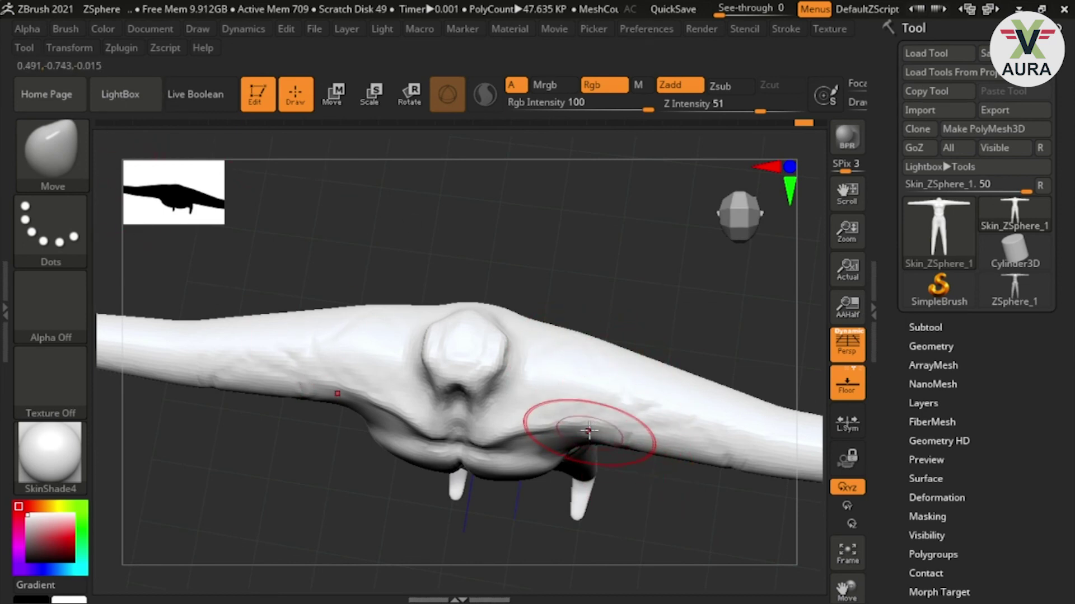
- Return to ClayBuildup at Draw Size 35
key("b")
key("c")
key("b")
key("s")
left_click_drag(598, 392, 566, 386)
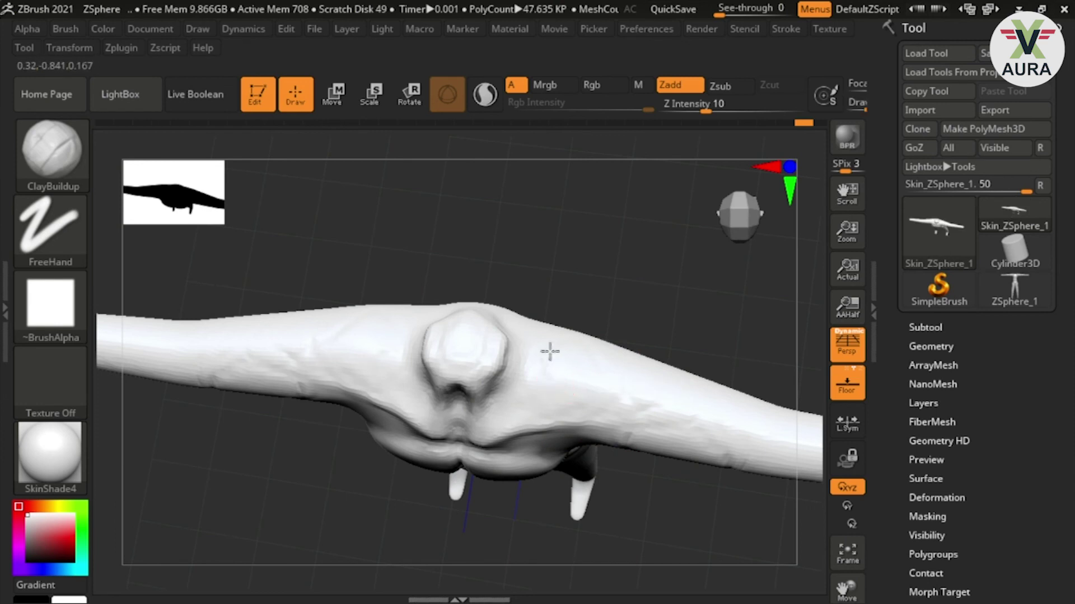
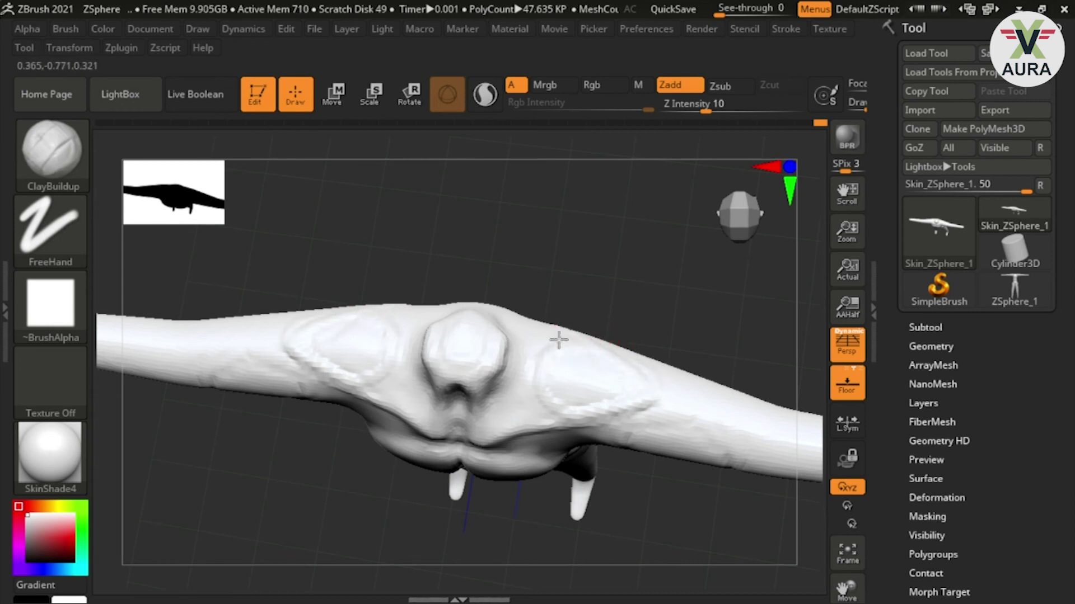
- Raise Z Intensity to 18 and build up clay on both shoulder masses beside the neck
mouse_move(545, 402)
left_mouse_down()
mouse_move(558, 363)
mouse_move(579, 398)
left_mouse_up()
right_click_drag(592, 350, 568, 395)
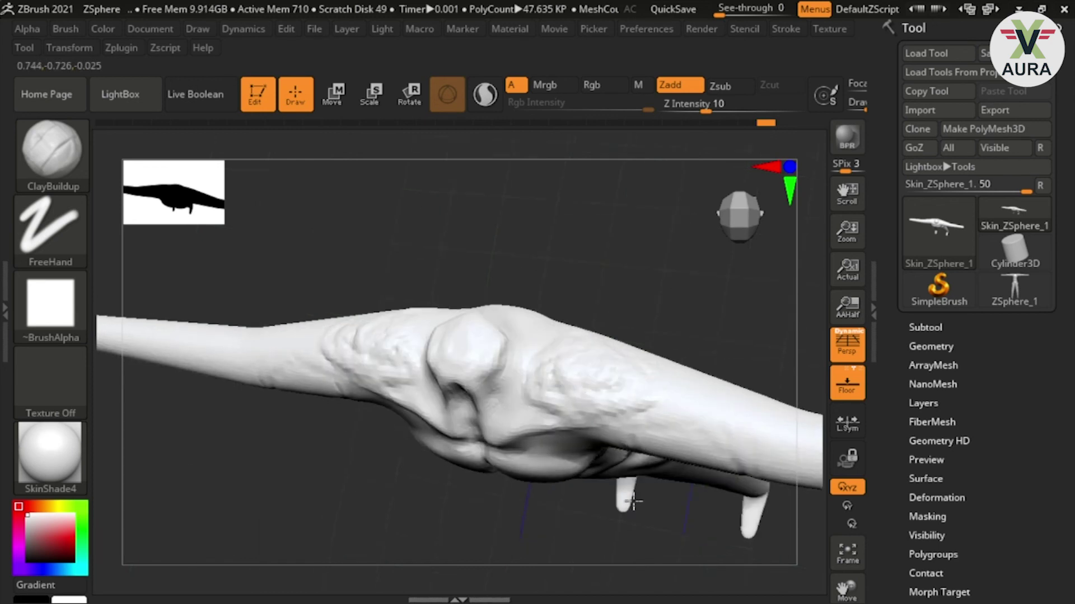
key("s")
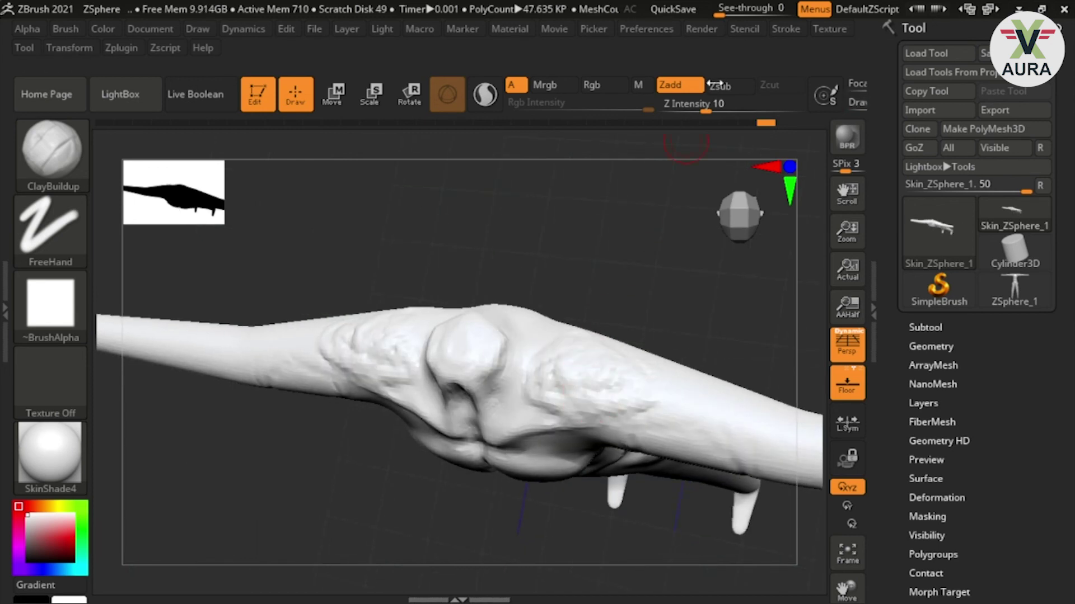
left_click_drag(706, 105, 720, 107)
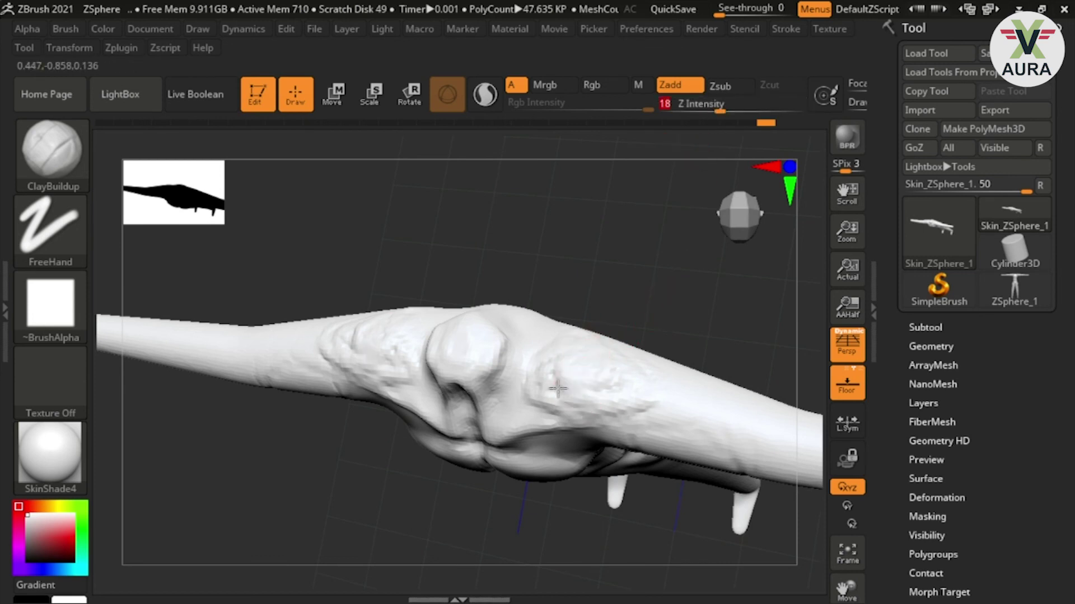
left_click_drag(577, 360, 629, 388)
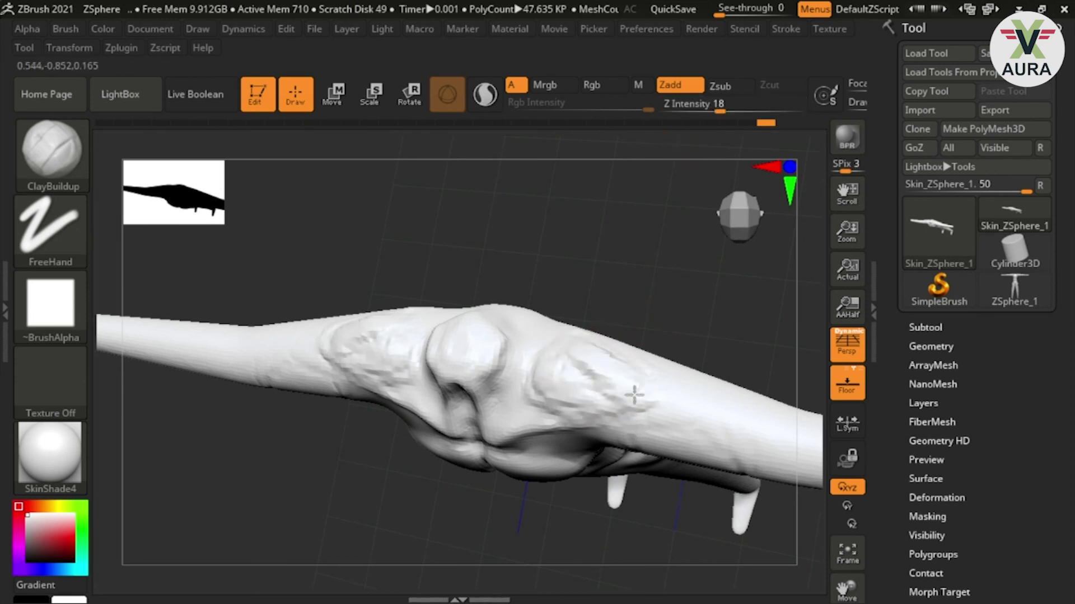
- Smooth the dents on both shoulder bulges, then orbit to check them from front and above
mouse_move(549, 392)
left_mouse_down("shift")
mouse_move(569, 360)
mouse_move(576, 386)
mouse_move(560, 369)
mouse_move(549, 387)
mouse_move(554, 396)
mouse_move(567, 348)
left_mouse_up("shift")
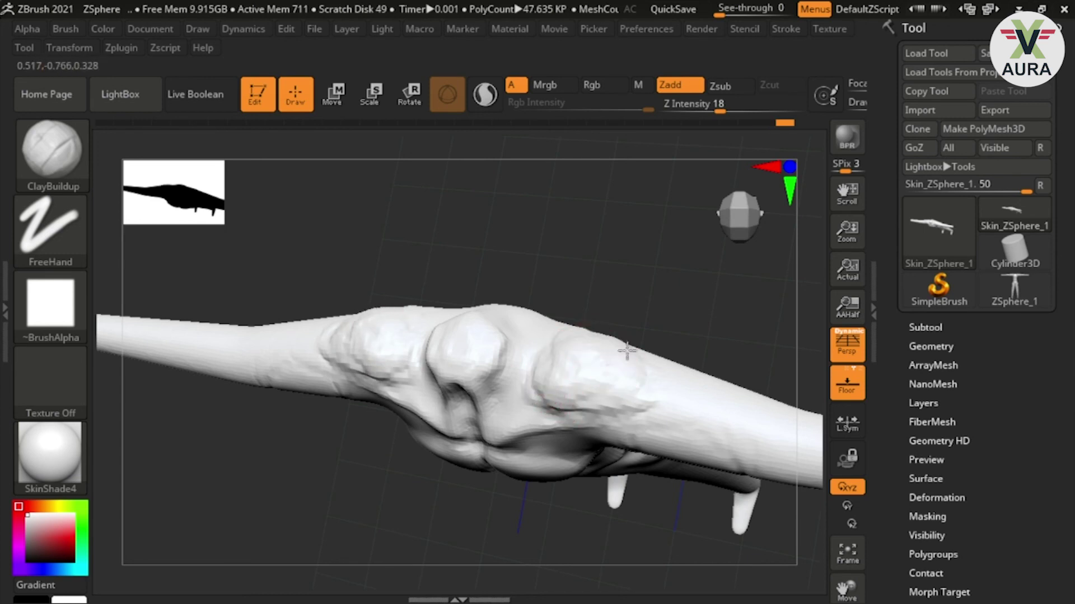
left_click_drag(648, 439, 653, 359, "shift")
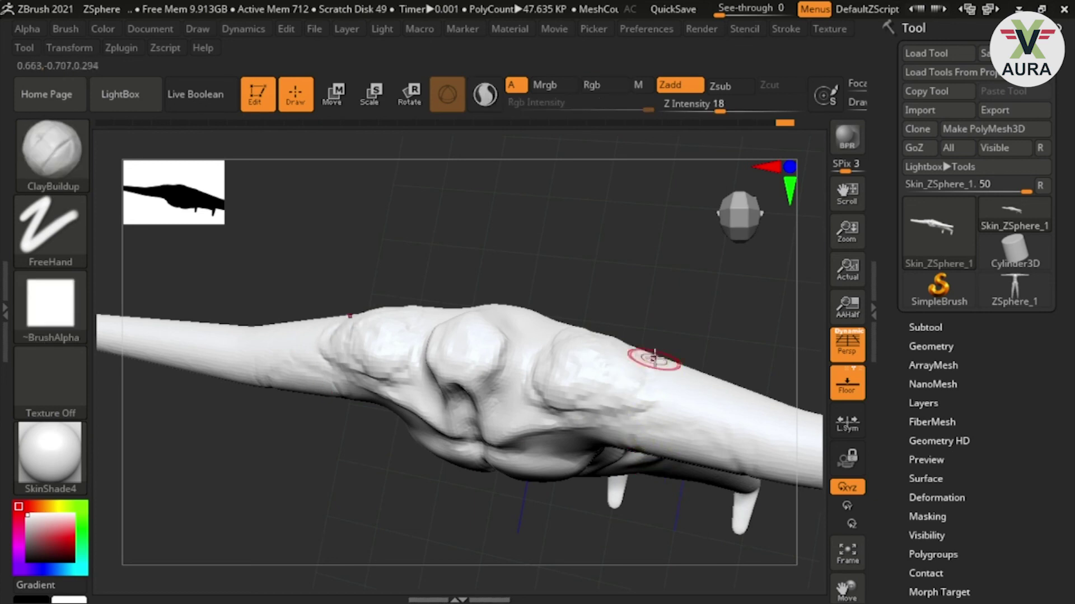
left_click_drag(660, 544, 688, 459, "shift")
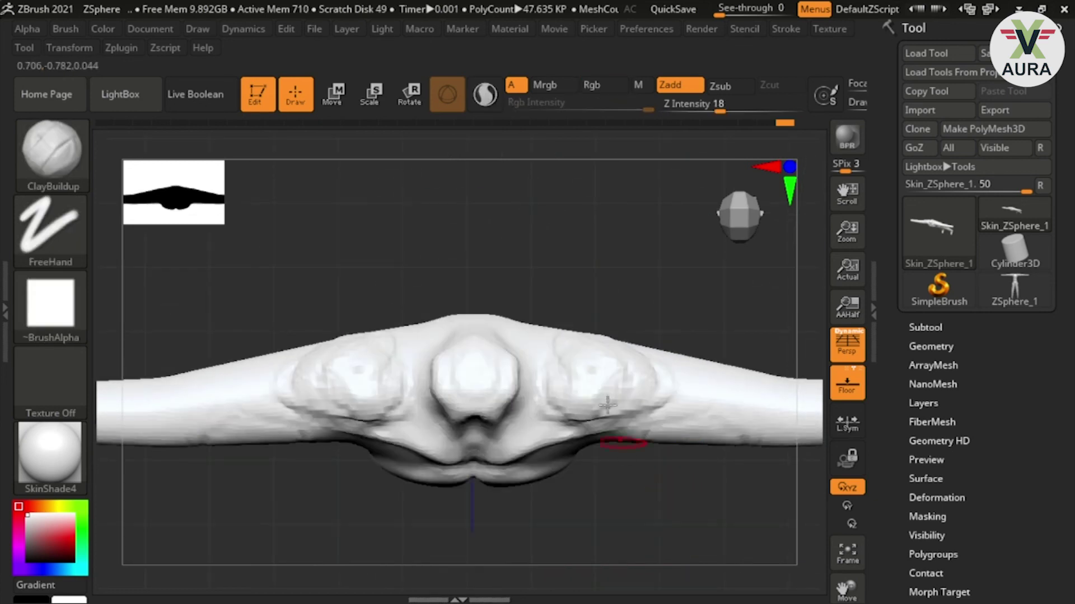
mouse_move(588, 411)
left_mouse_down("shift")
mouse_move(653, 377)
mouse_move(603, 339)
left_mouse_up("shift")
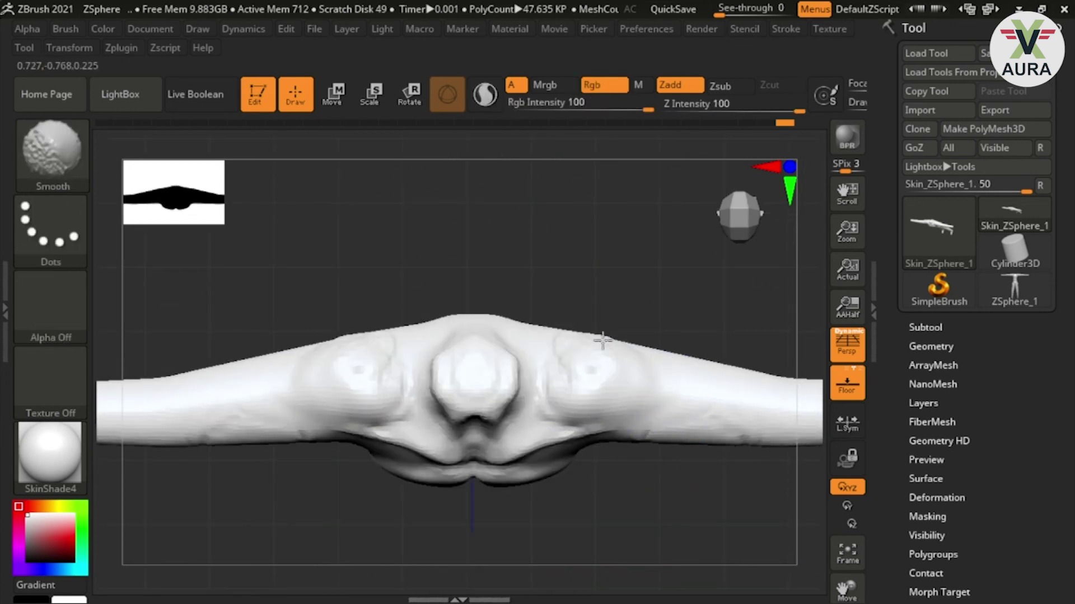
mouse_move(529, 340)
left_mouse_down("shift")
mouse_move(556, 386)
mouse_move(554, 376)
mouse_move(583, 396)
left_mouse_up("shift")
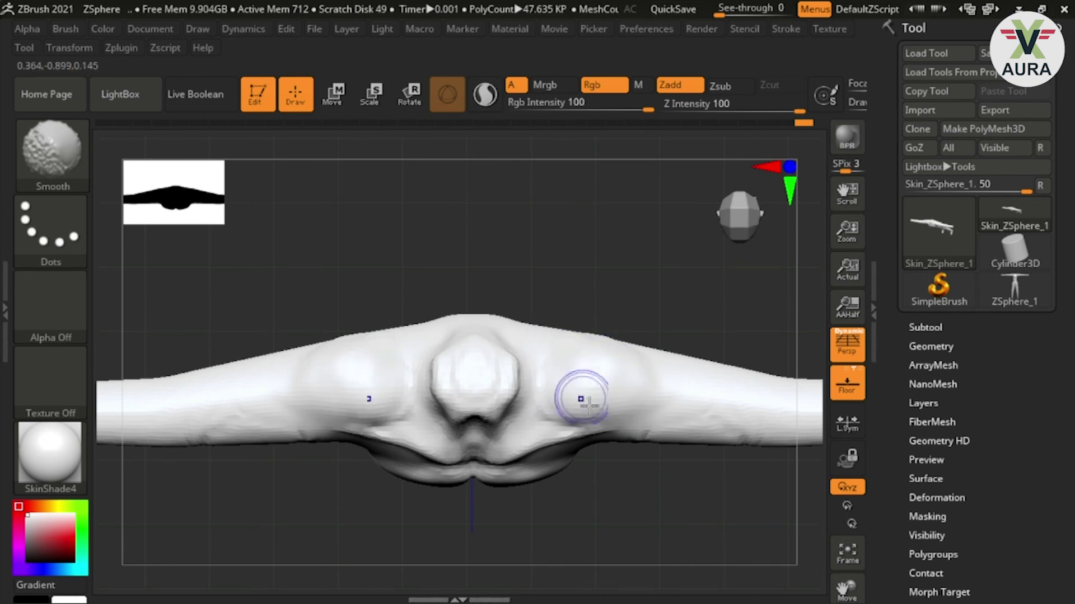
left_click_drag(652, 526, 670, 380, "shift")
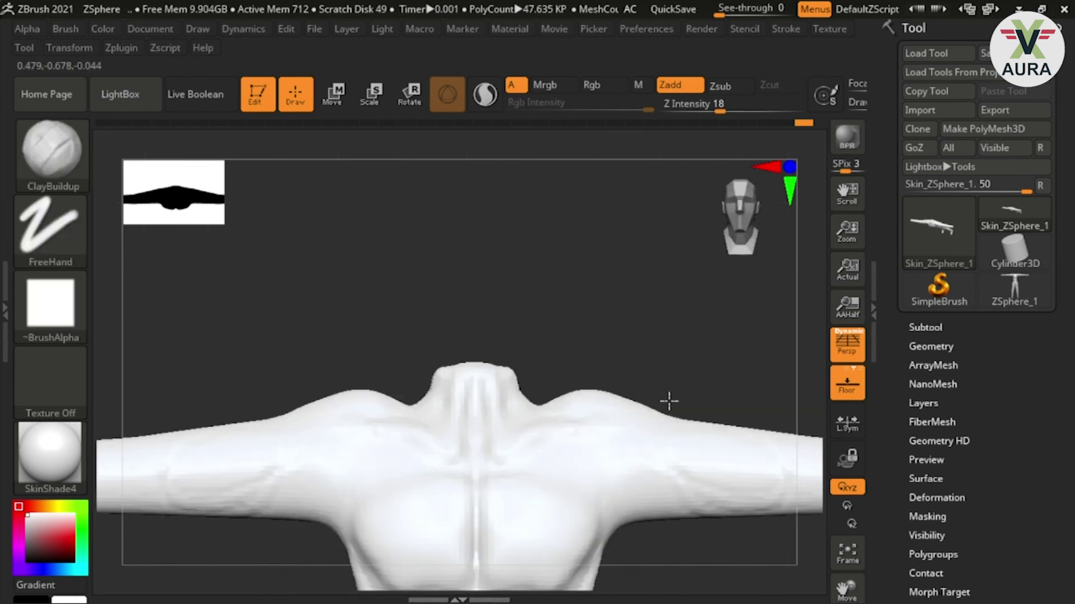
mouse_move(629, 348)
left_mouse_down()
mouse_move(622, 412)
mouse_move(583, 379)
left_mouse_up()
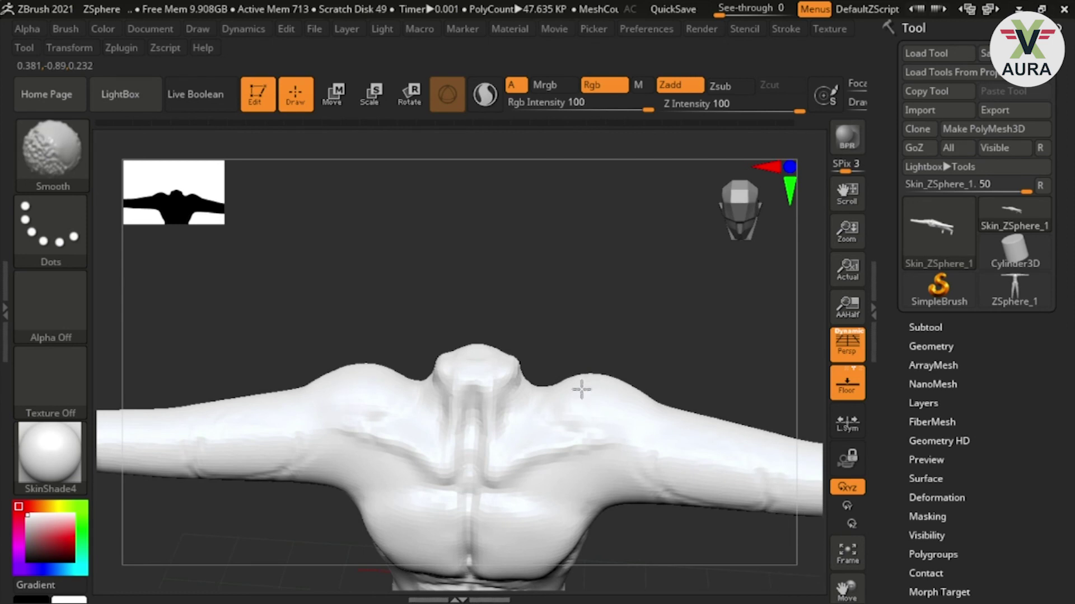
mouse_move(632, 379)
left_mouse_down()
mouse_move(664, 391)
mouse_move(667, 485)
left_mouse_up()
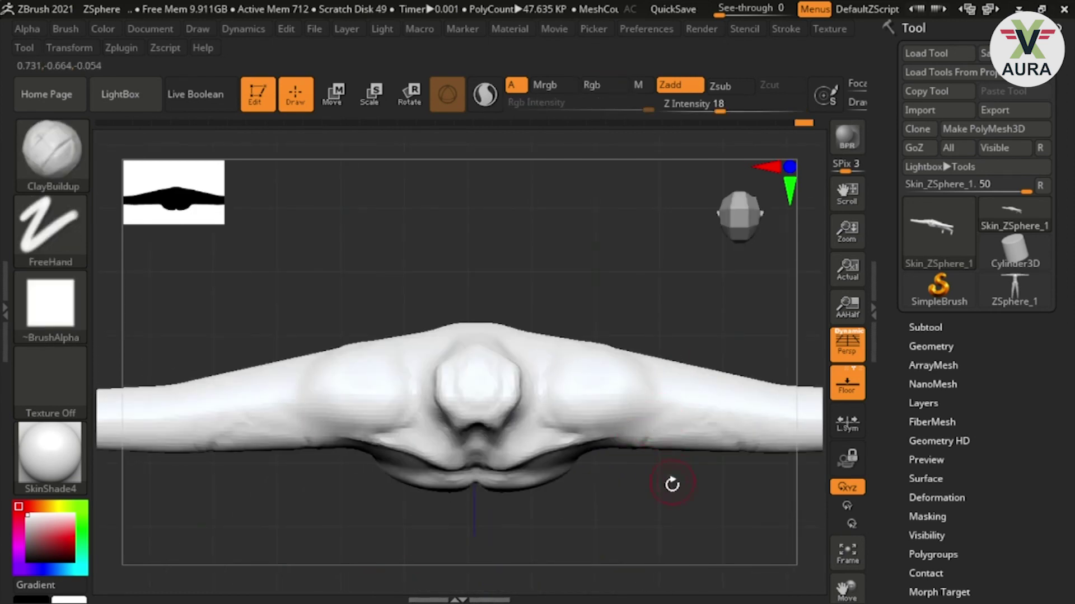
left_click_drag(672, 484, 542, 492)
right_click_drag(542, 492, 533, 550, "ctrl")
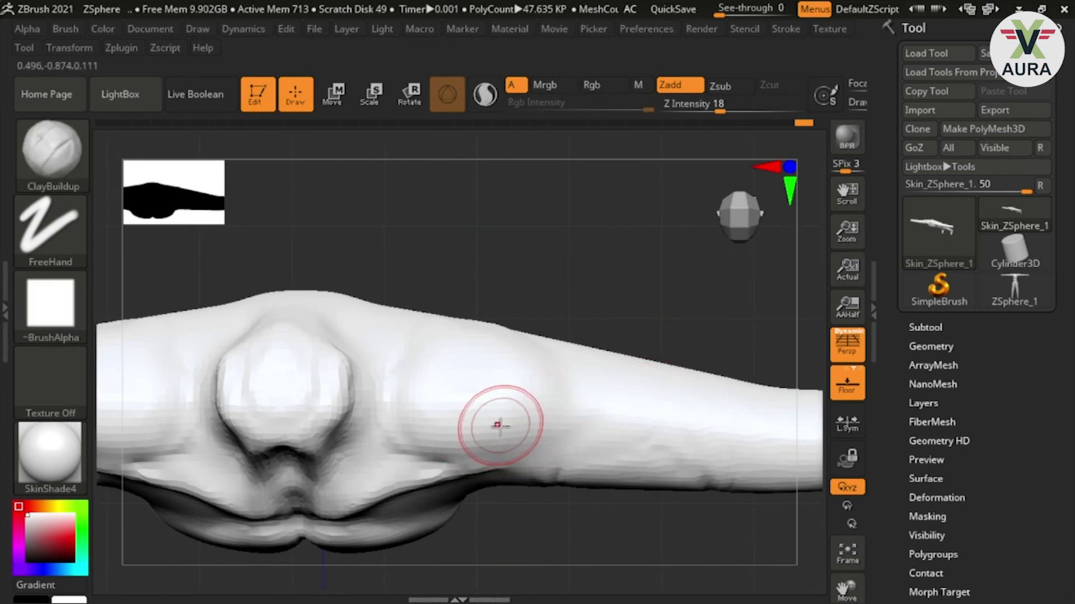
- Try a mask stroke across the upper arm, then undo it
left_click_drag(496, 420, 576, 384)
key("ctrl")
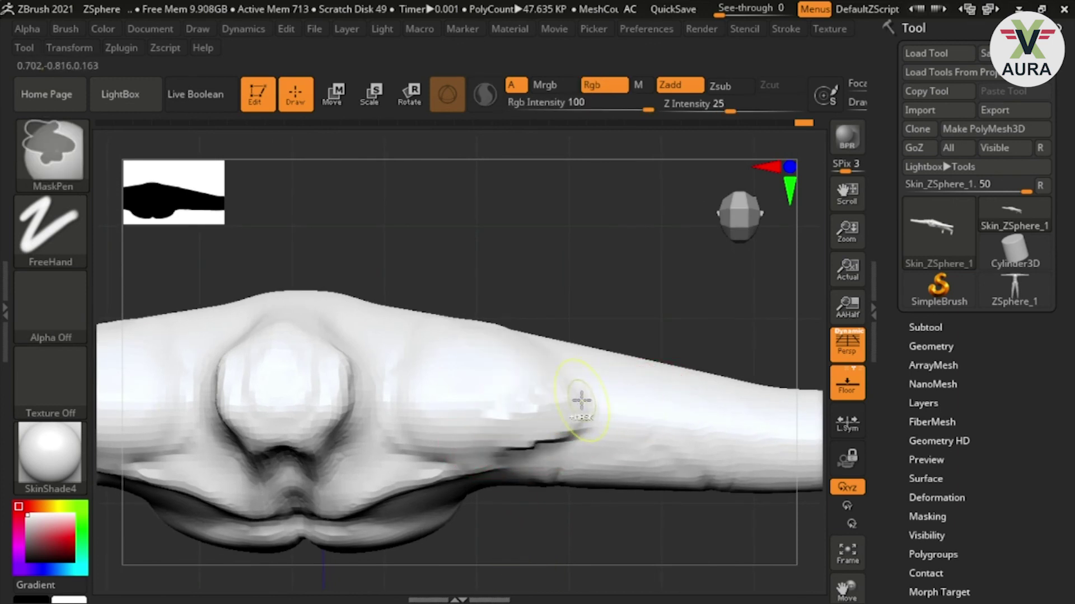
left_click_drag(501, 362, 679, 432)
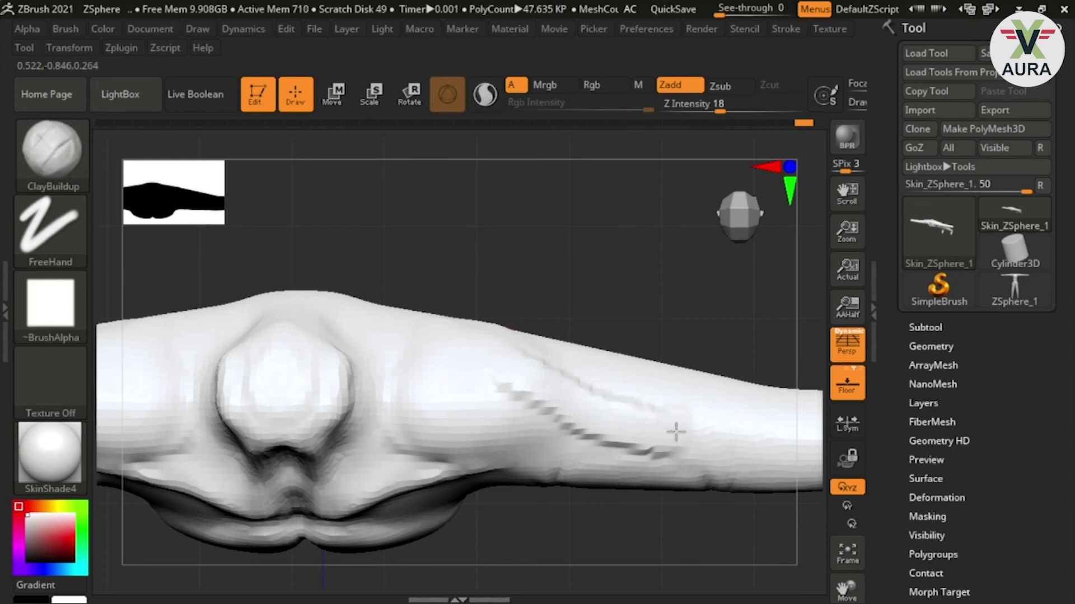
key("ctrl+z")
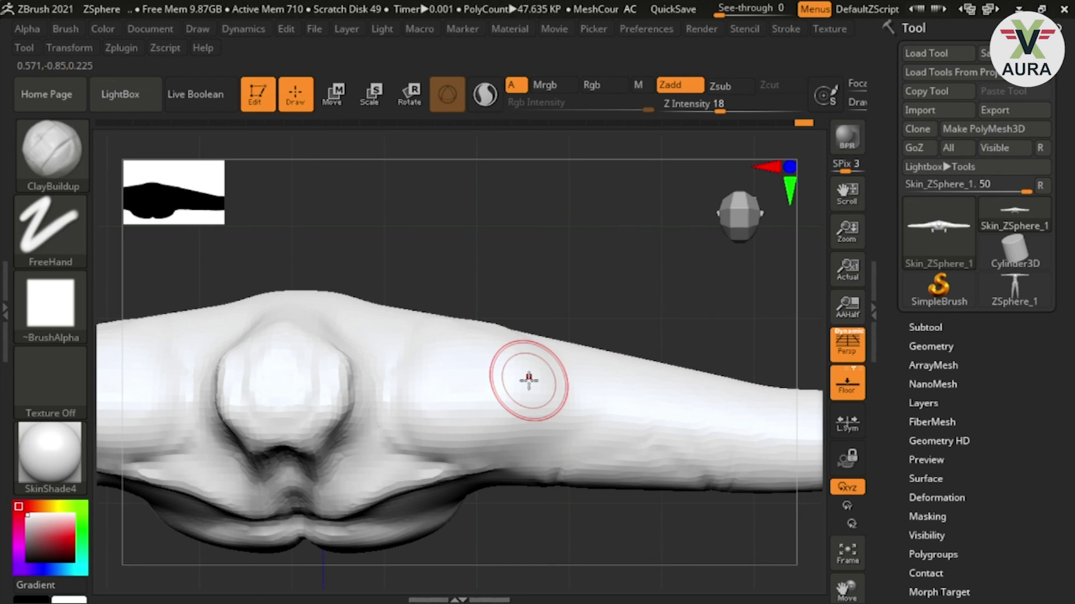
- At Draw Size 29, build clay from shoulder onto upper arm and smooth the muscle edges
mouse_move(528, 377)
left_mouse_down()
mouse_move(472, 415)
mouse_move(579, 422)
left_mouse_up()
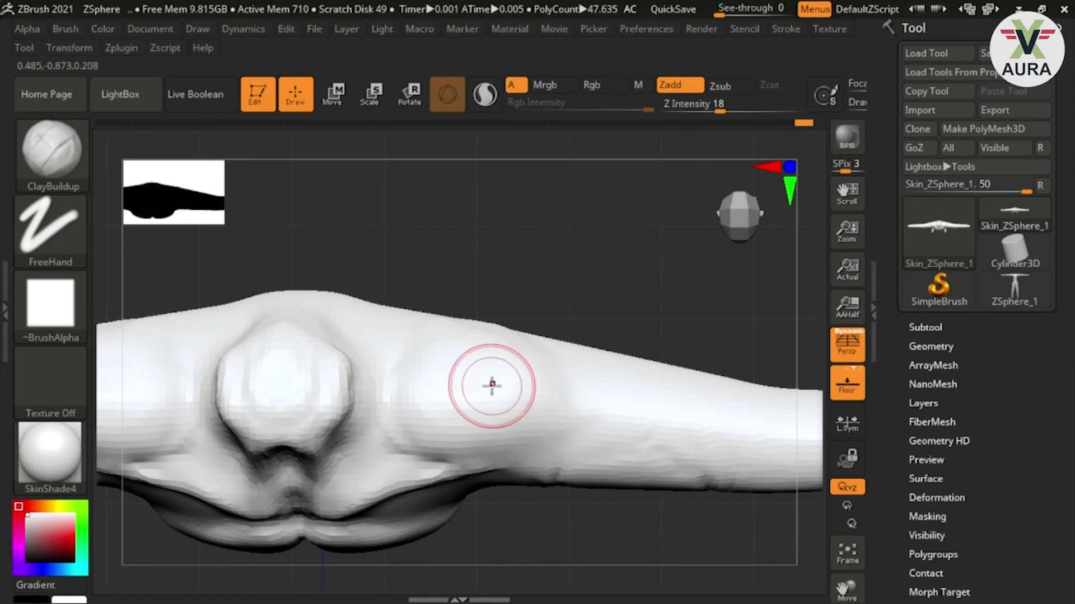
key("s")
mouse_move(432, 439)
left_mouse_down()
mouse_move(546, 417)
mouse_move(506, 364)
mouse_move(560, 389)
mouse_move(511, 384)
mouse_move(533, 380)
mouse_move(505, 400)
left_mouse_up()
left_click_drag(462, 446, 584, 420, "shift")
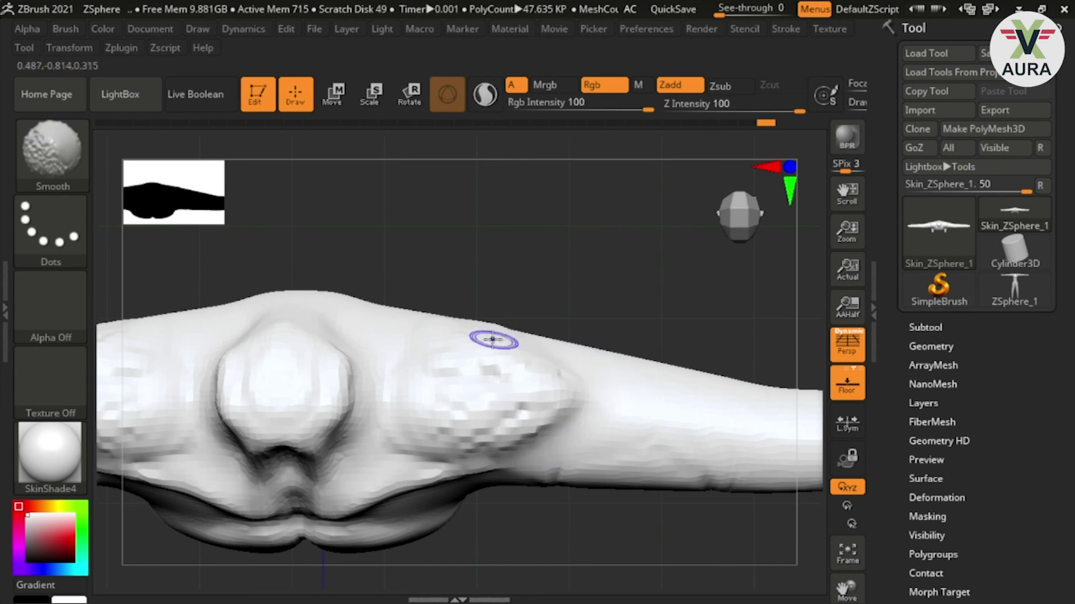
mouse_move(459, 412)
left_mouse_down("shift")
mouse_move(384, 374)
mouse_move(462, 398)
left_mouse_up("shift")
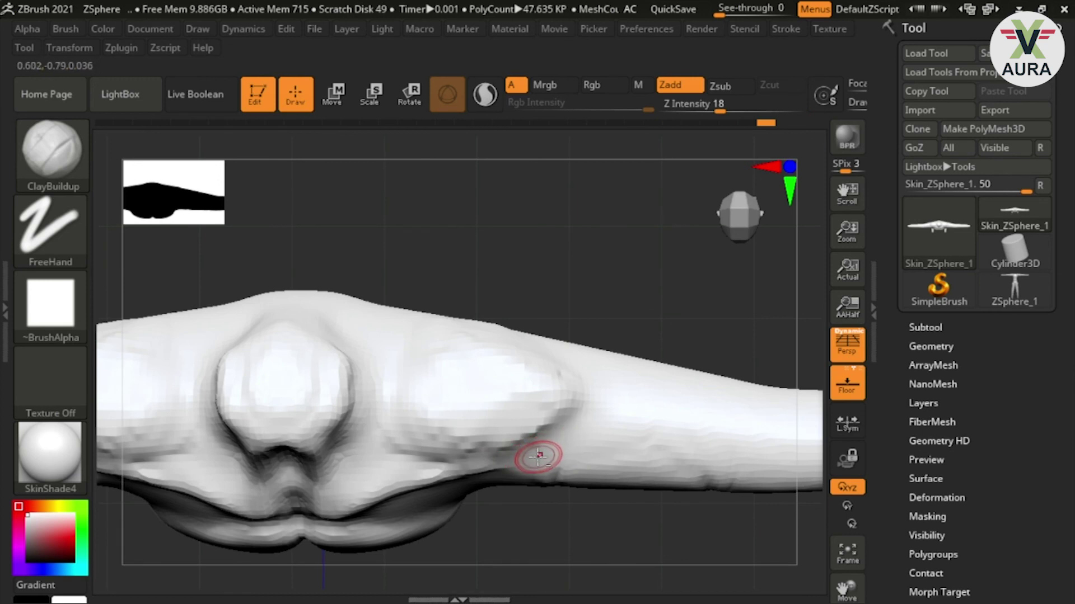
left_click_drag(539, 456, 573, 425)
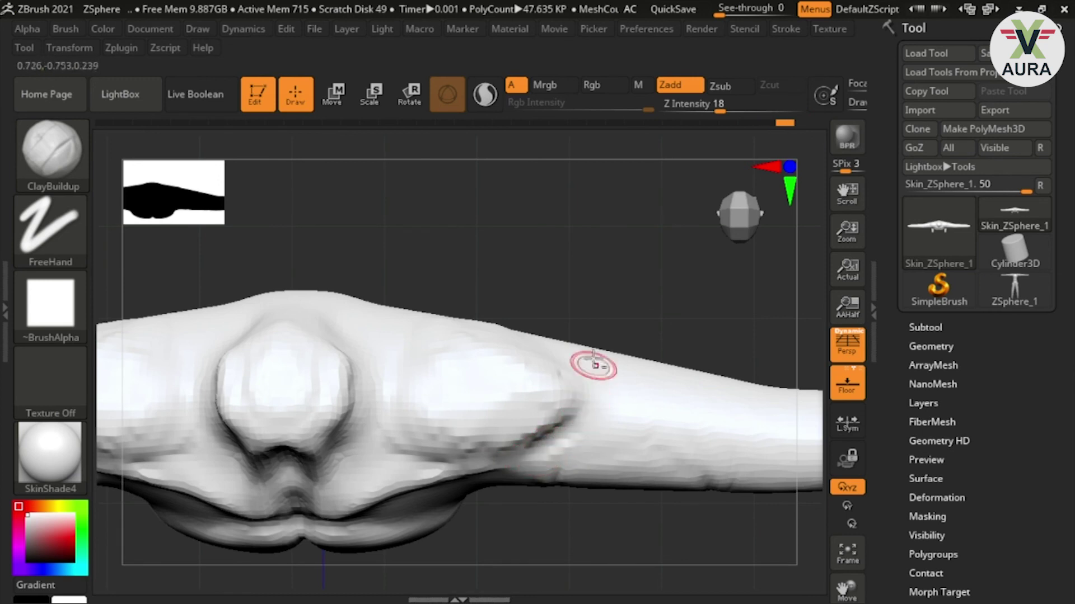
mouse_move(569, 363)
left_mouse_down("shift")
mouse_move(523, 343)
mouse_move(551, 358)
left_mouse_up("shift")
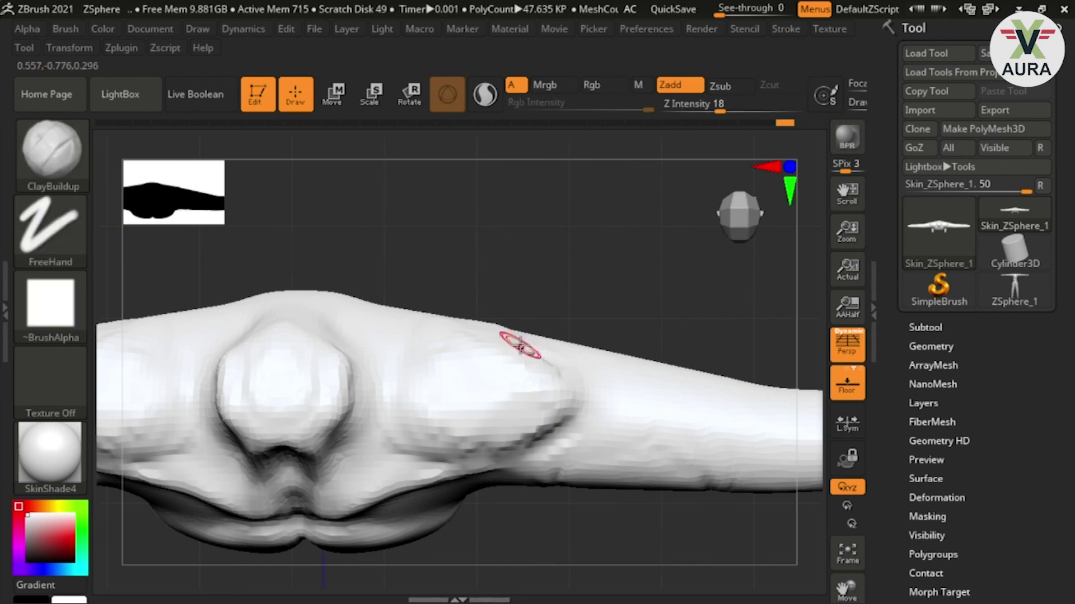
key("shift")
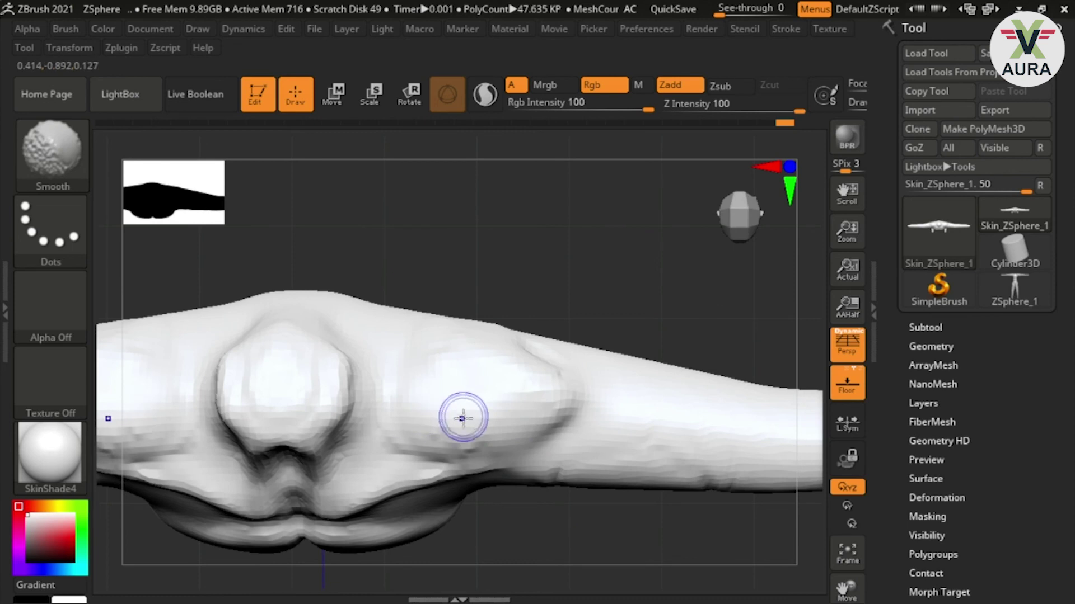
mouse_move(523, 516)
left_mouse_down()
mouse_move(566, 247)
mouse_move(666, 225)
mouse_move(693, 427)
mouse_move(680, 365)
mouse_move(684, 422)
mouse_move(679, 383)
mouse_move(585, 497)
mouse_move(542, 347)
left_mouse_up()
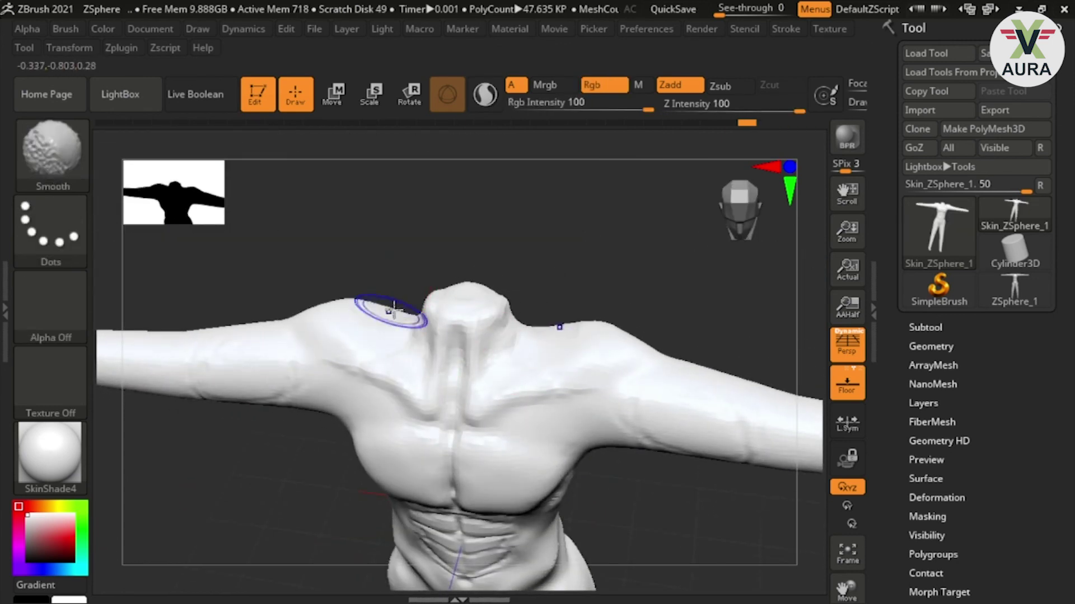
left_click_drag(549, 283, 552, 240)
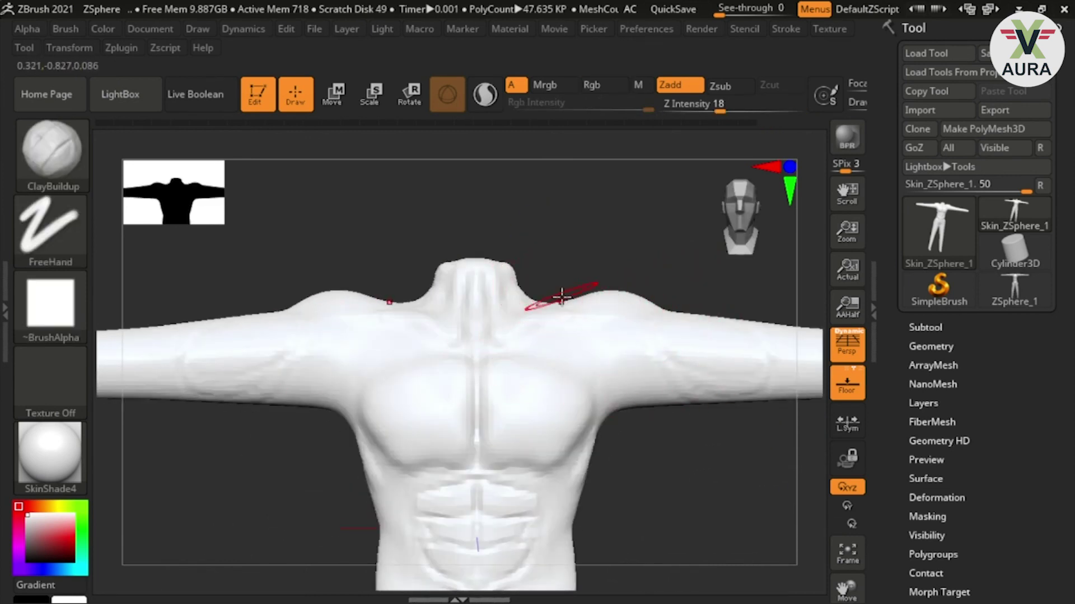
left_click_drag(566, 283, 448, 305)
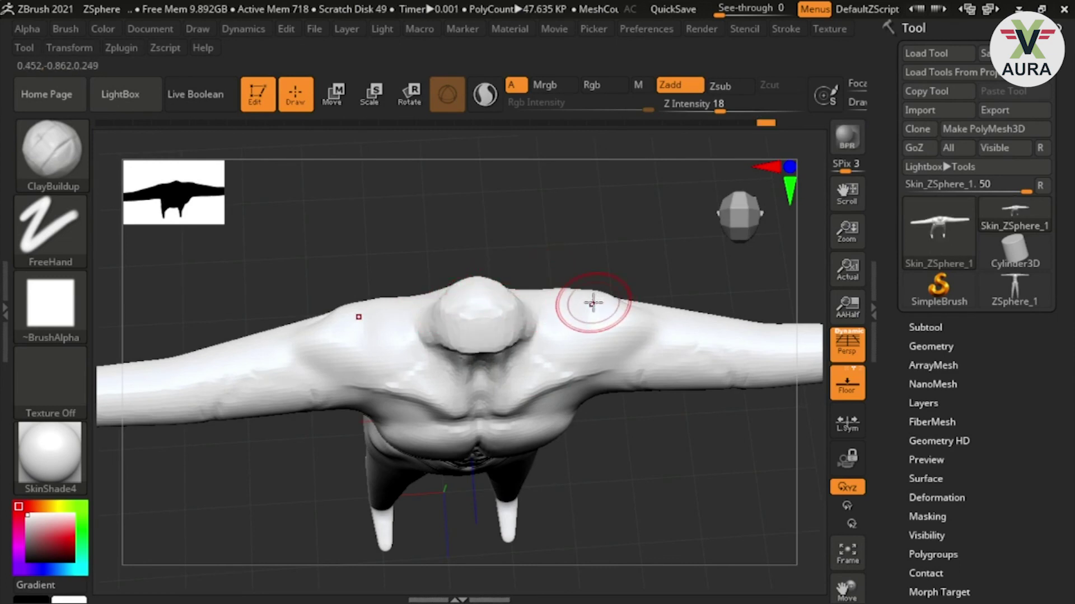
left_click_drag(593, 303, 599, 460)
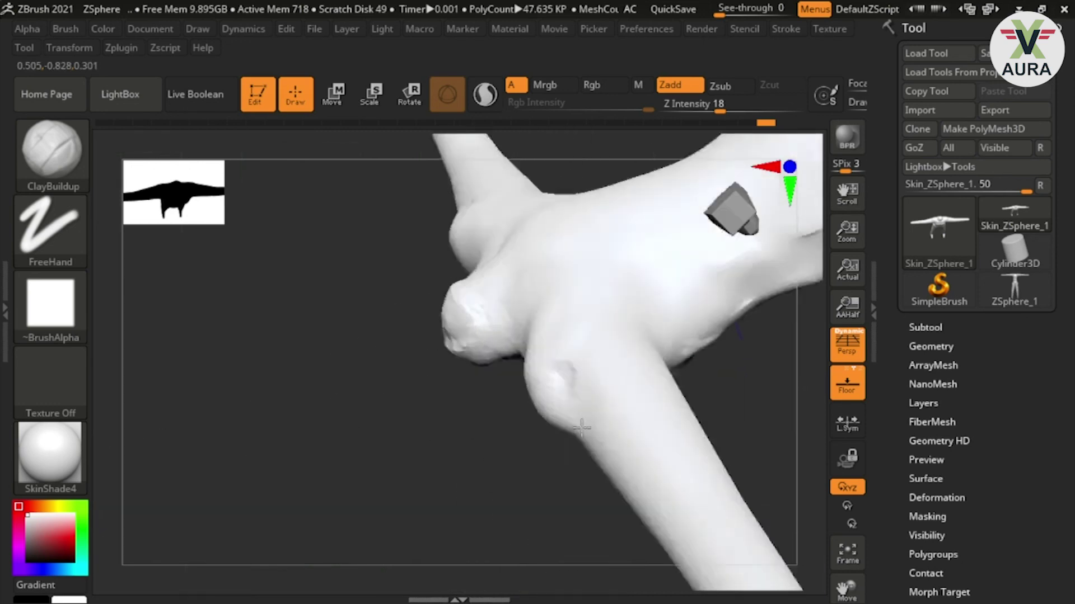
mouse_move(569, 535)
left_mouse_down()
mouse_move(720, 353)
mouse_move(719, 336)
mouse_move(711, 358)
left_mouse_up()
left_click_drag(653, 576, 515, 379)
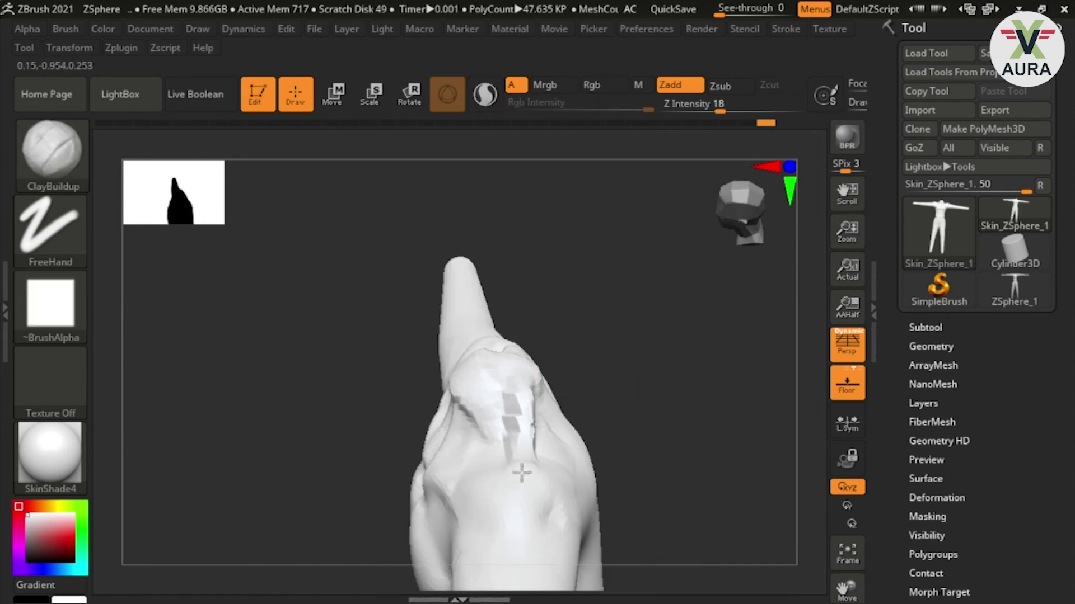
mouse_move(650, 384)
left_mouse_down()
mouse_move(715, 384)
mouse_move(722, 365)
mouse_move(561, 412)
left_mouse_up()
mouse_move(597, 336)
left_mouse_down()
mouse_move(554, 413)
mouse_move(489, 439)
mouse_move(517, 450)
left_mouse_up()
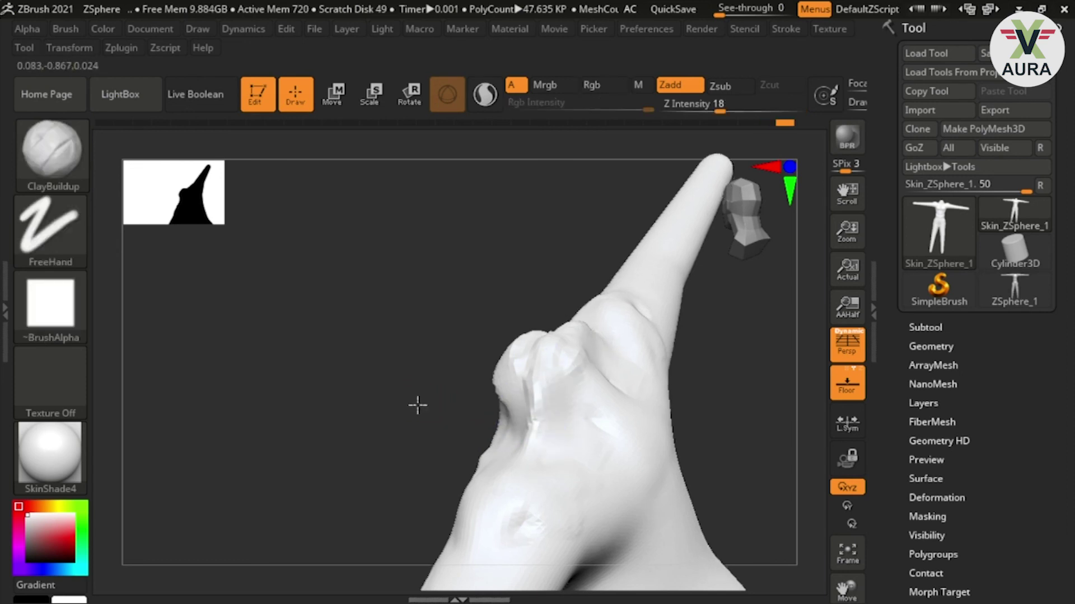
left_click_drag(410, 399, 518, 356)
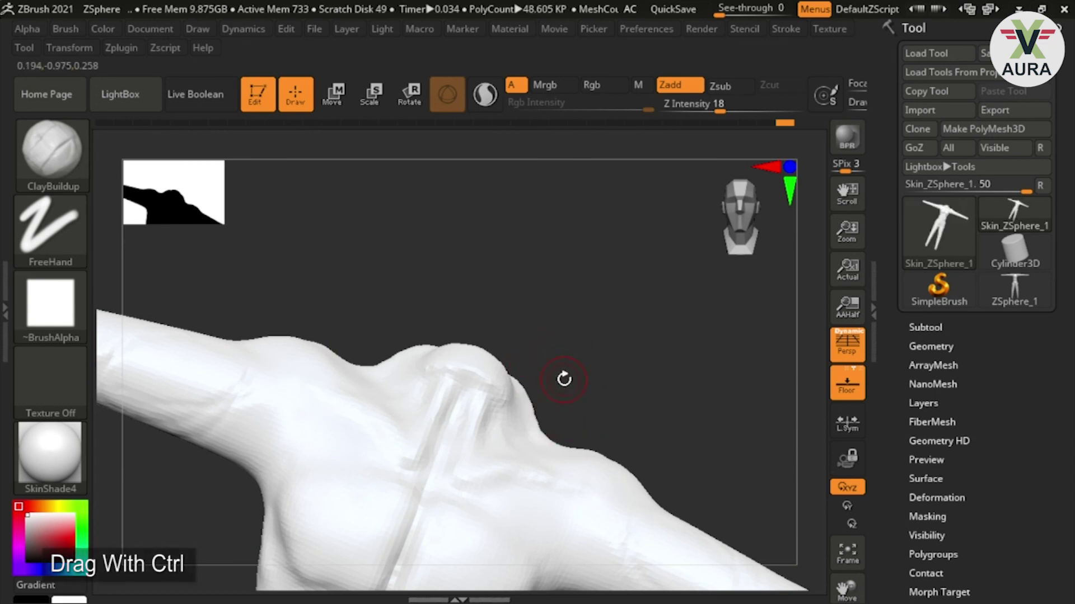
- Sculpt ridges at the neck base and smooth out the hole beside the neck
key("shift")
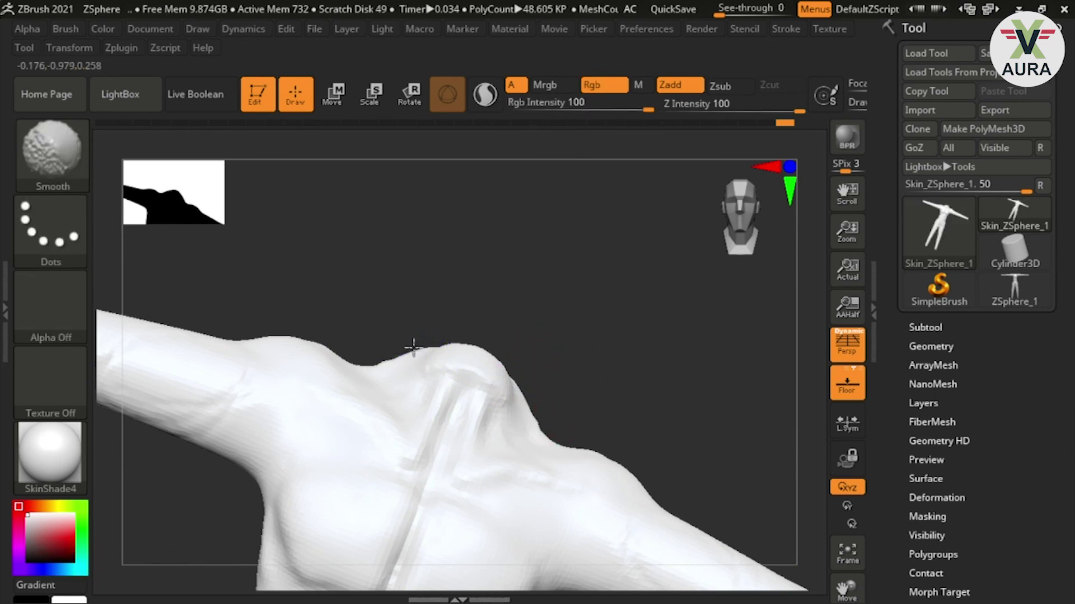
left_click_drag(631, 355, 573, 367, "shift")
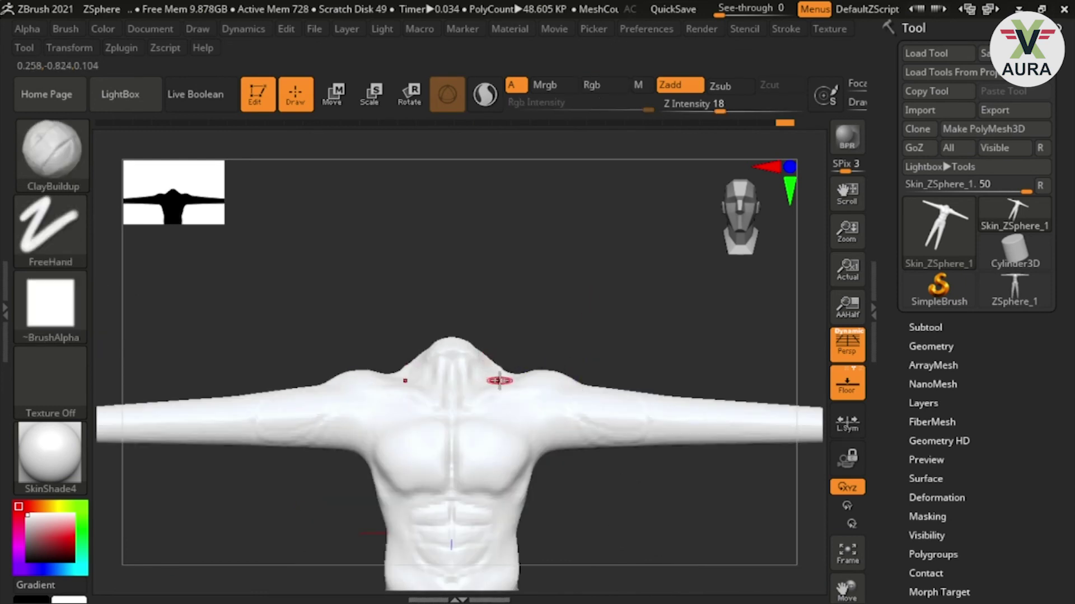
left_click_drag(542, 303, 588, 336, "shift")
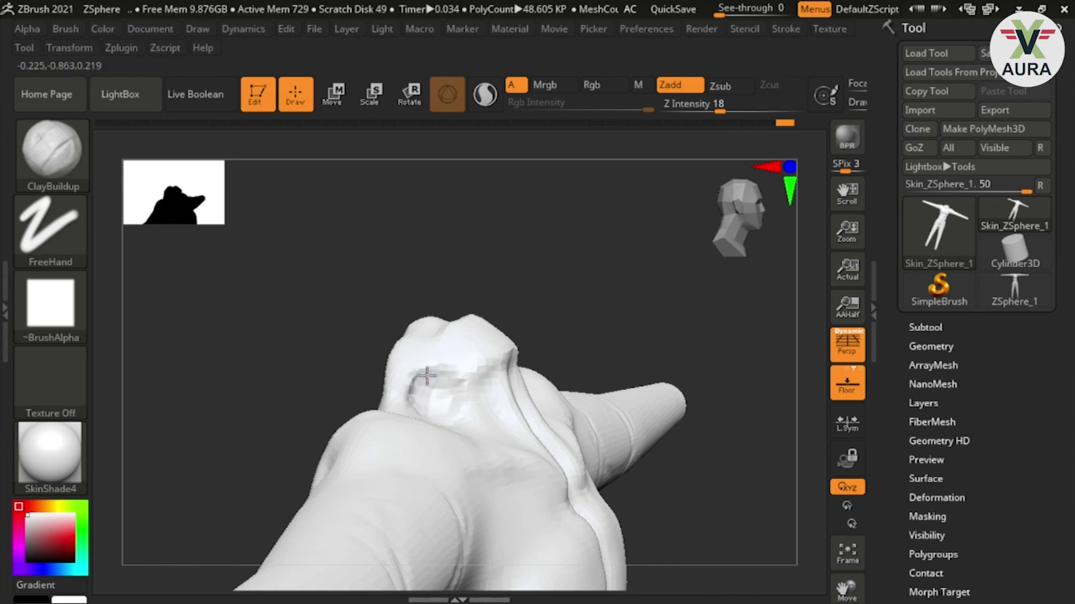
left_click_drag(420, 385, 425, 420)
left_click_drag(613, 340, 557, 355)
key("shift")
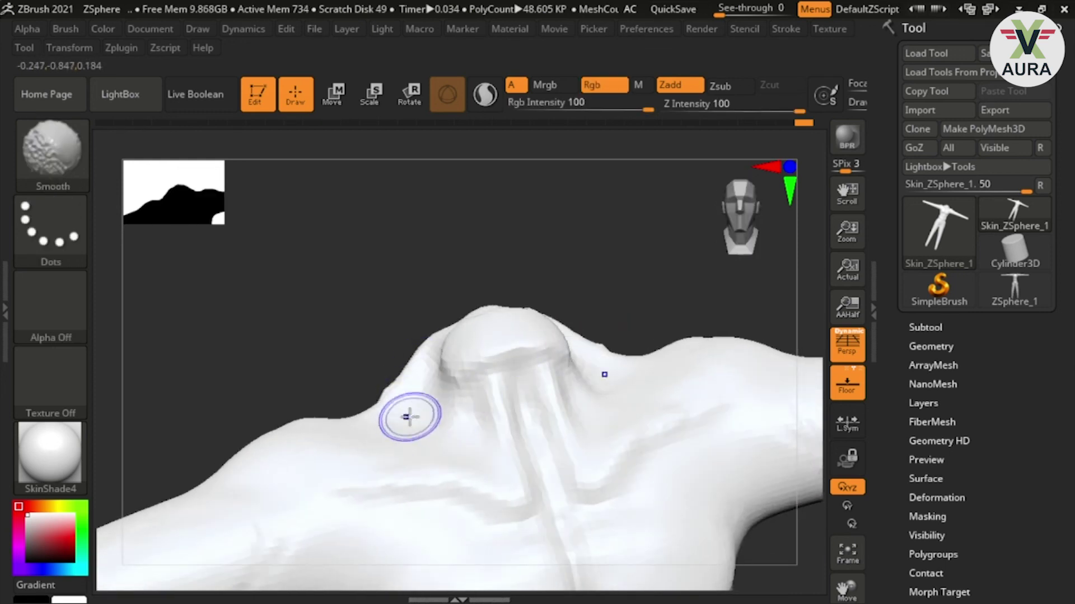
mouse_move(540, 311)
left_mouse_down()
mouse_move(625, 395)
mouse_move(557, 439)
left_mouse_up()
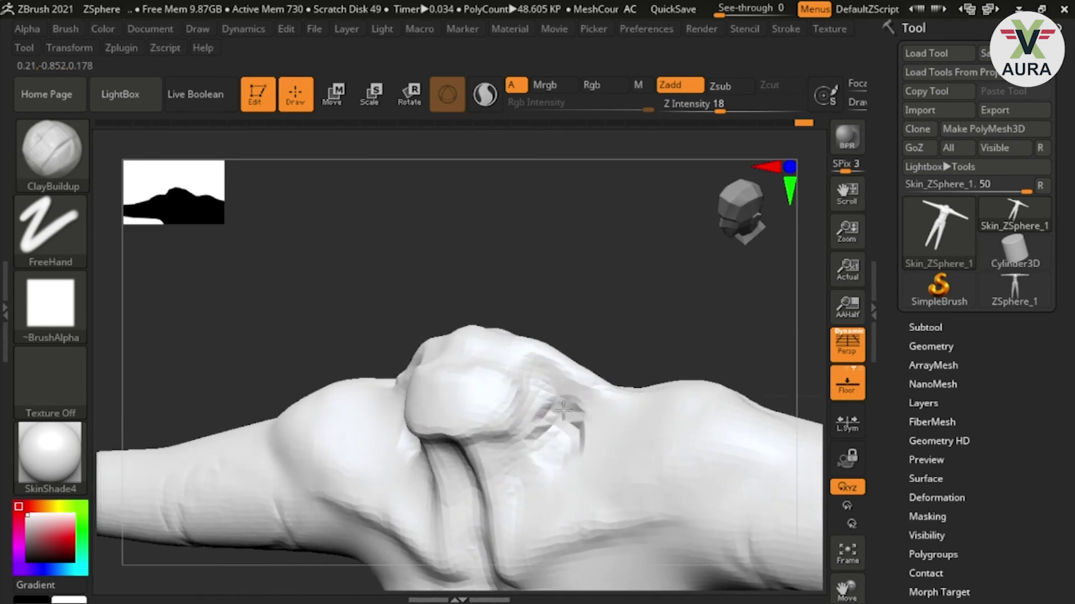
mouse_move(563, 432)
left_mouse_down("shift")
mouse_move(480, 442)
mouse_move(547, 412)
mouse_move(556, 451)
left_mouse_up("shift")
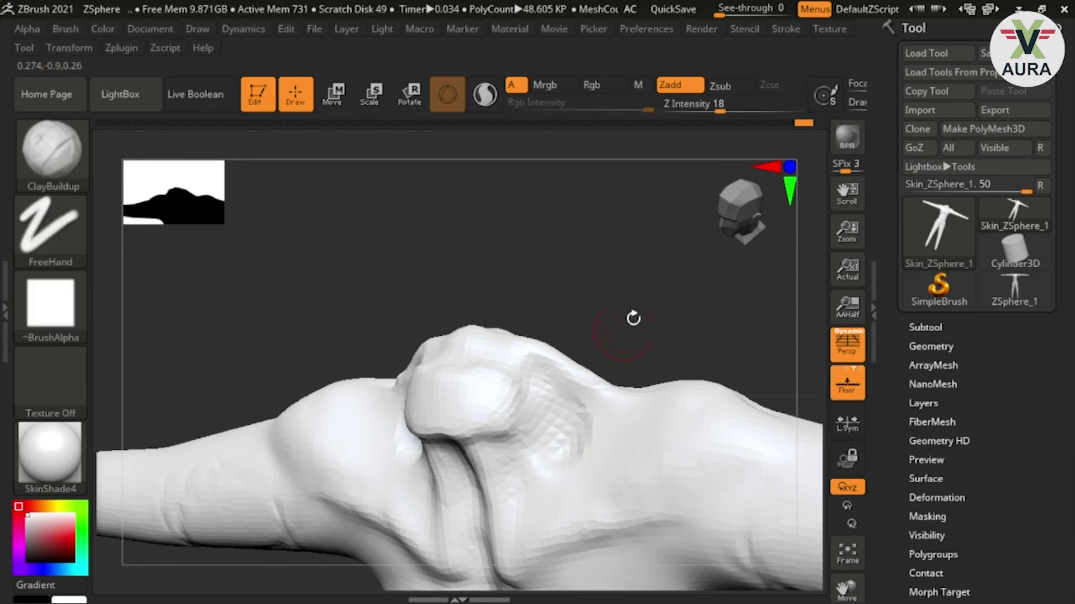
- Smooth the neck bump and side grooves, reshape the left neck groove, and zoom in
left_click_drag(654, 302, 586, 308, "ctrl")
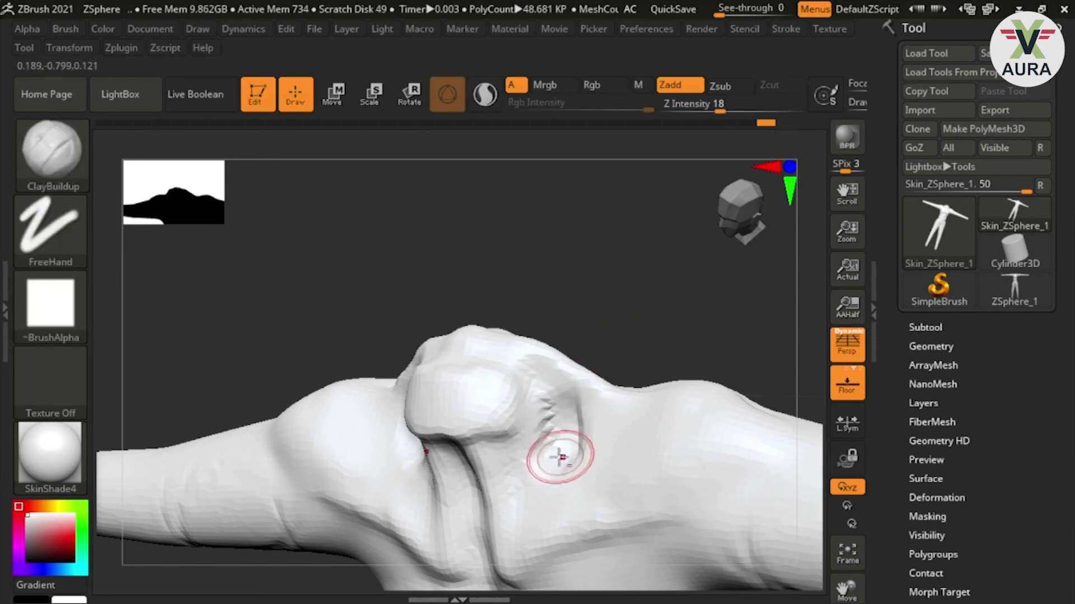
left_click_drag(639, 309, 661, 273, "shift")
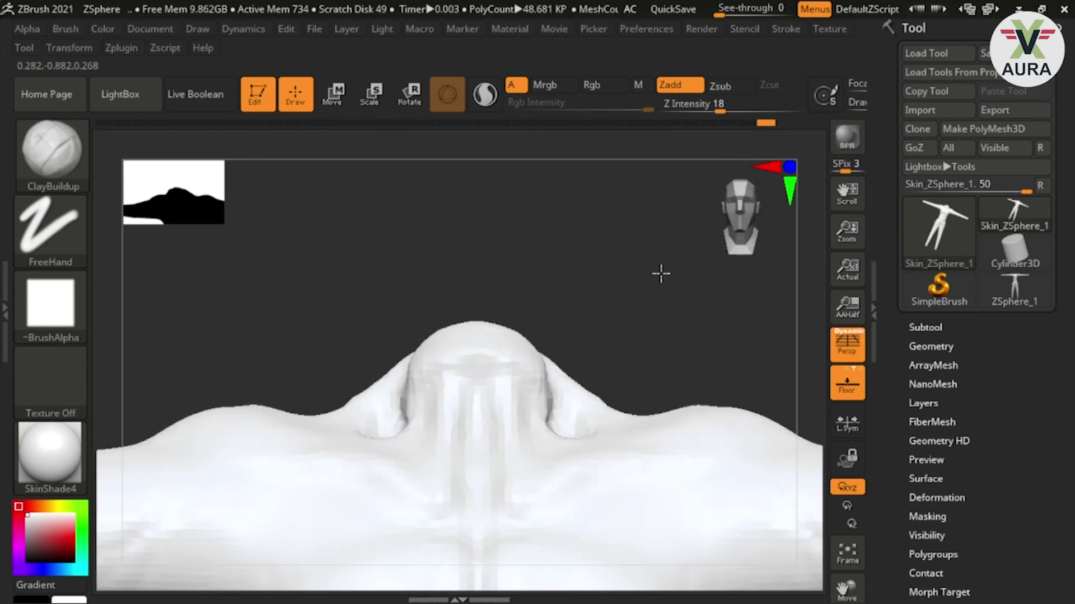
key("shift")
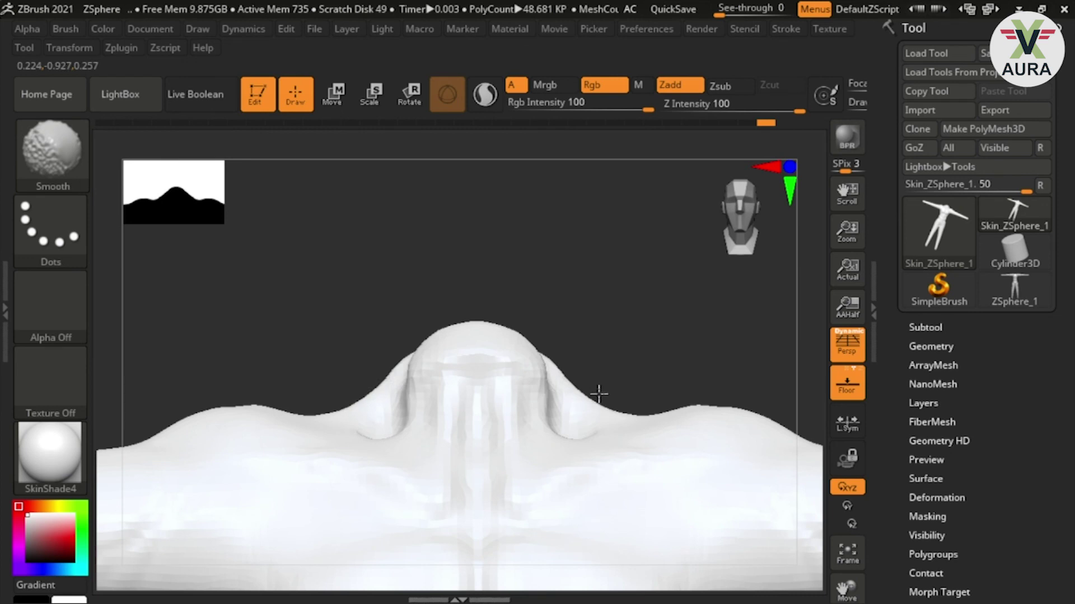
left_click_drag(582, 395, 645, 314, "shift")
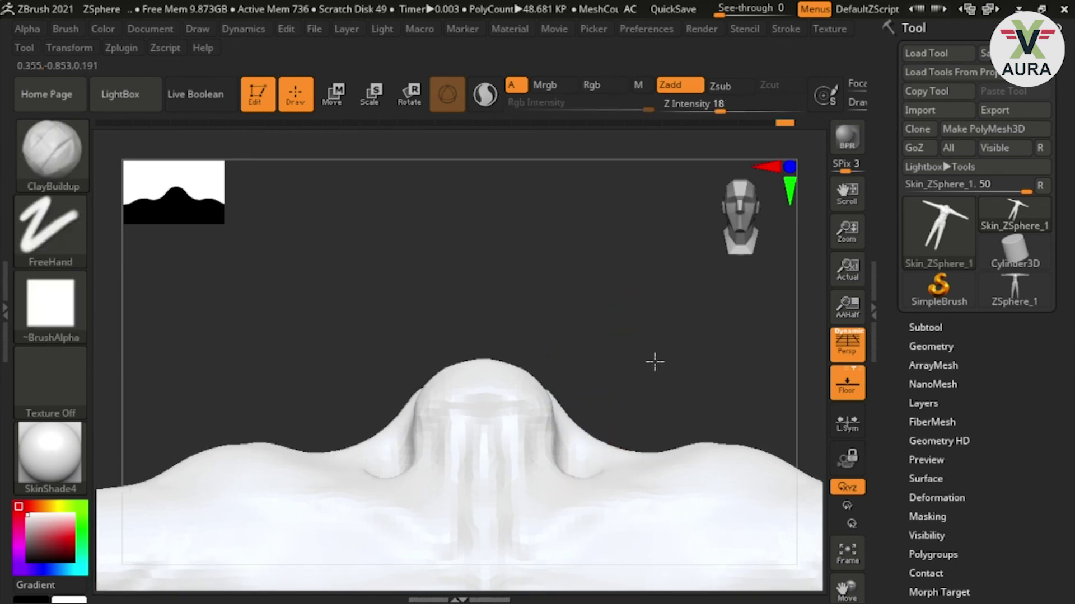
left_click_drag(667, 415, 487, 492)
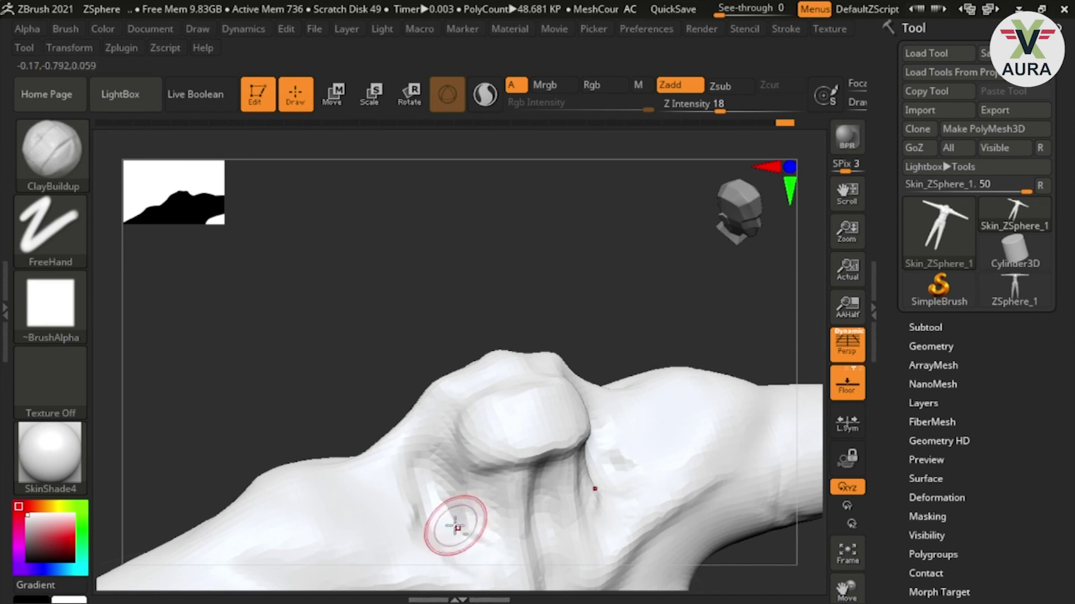
mouse_move(411, 540)
left_mouse_down("shift")
mouse_move(424, 490)
mouse_move(384, 509)
mouse_move(456, 509)
mouse_move(480, 528)
left_mouse_up("shift")
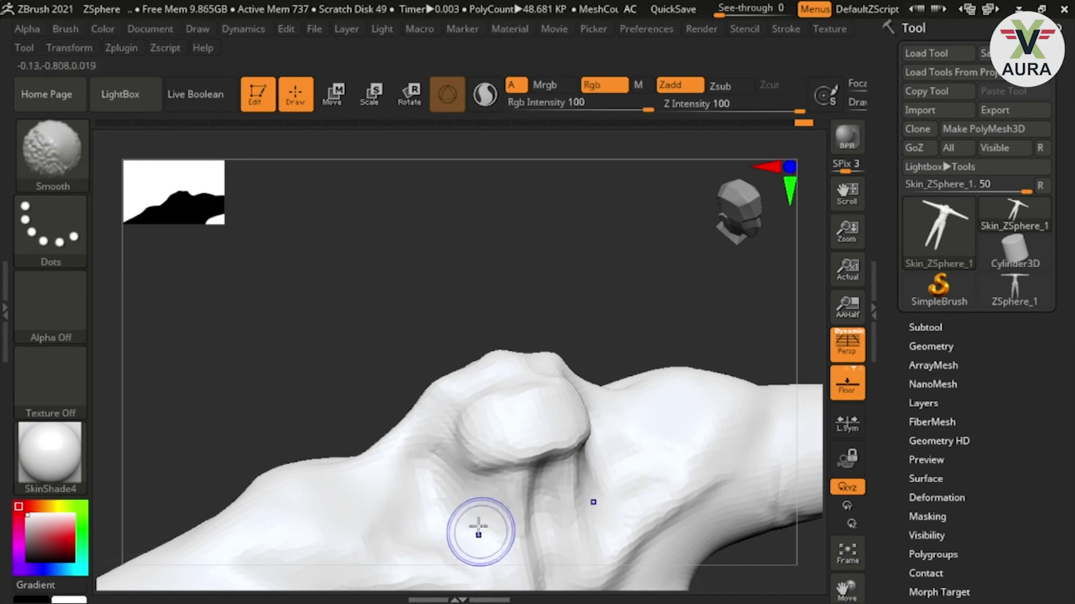
mouse_move(670, 319)
left_mouse_down()
mouse_move(621, 242)
mouse_move(648, 303)
mouse_move(637, 231)
left_mouse_up()
mouse_move(640, 348)
left_mouse_down("alt")
mouse_move(655, 433)
mouse_move(444, 388)
left_mouse_up("alt")
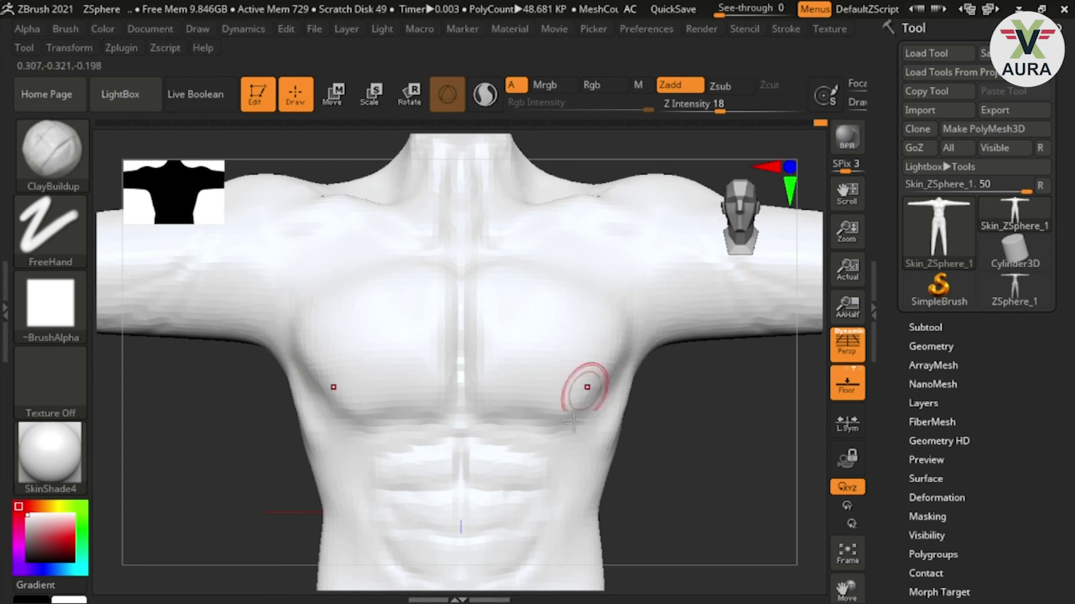
left_click_drag(474, 463, 487, 398, "alt")
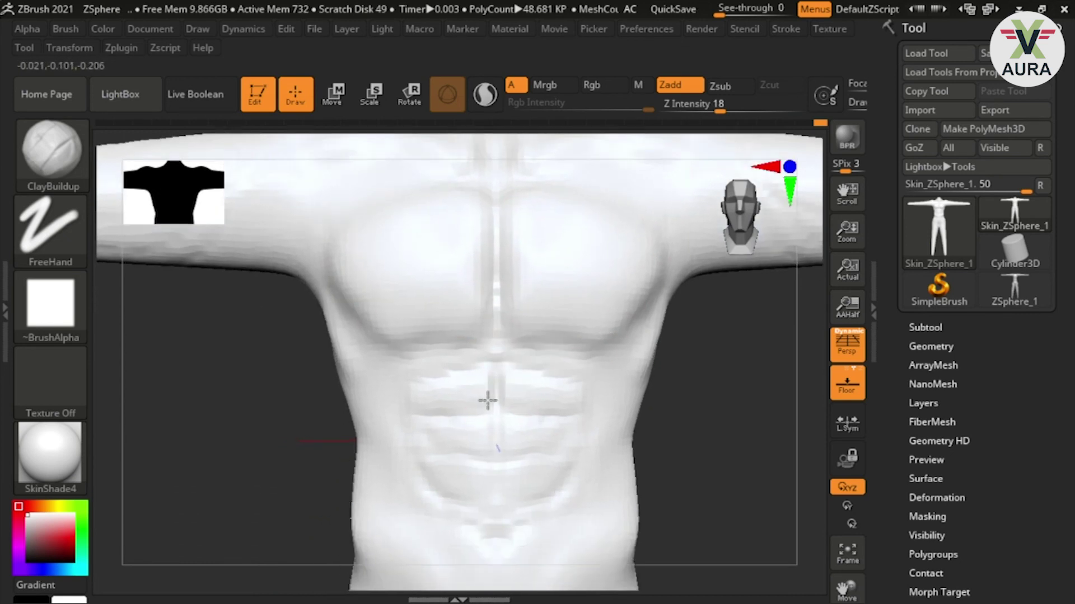
left_click_drag(532, 316, 505, 350, "alt")
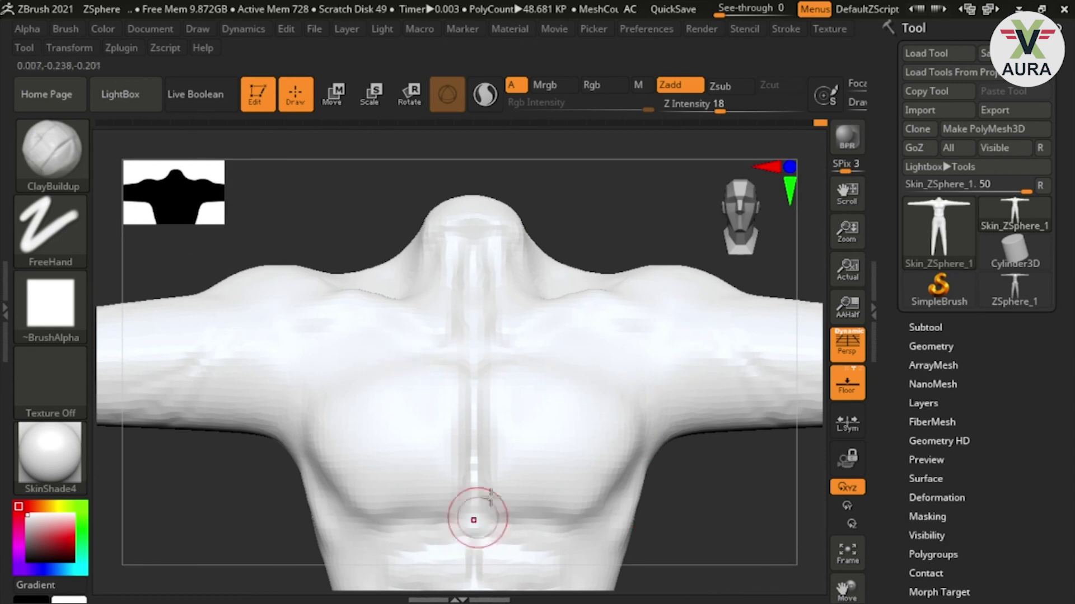
mouse_move(708, 523)
left_mouse_down("alt")
mouse_move(679, 384)
mouse_move(653, 338)
left_mouse_up("alt")
mouse_move(627, 392)
left_mouse_down("alt")
mouse_move(644, 303)
mouse_move(621, 369)
mouse_move(648, 243)
left_mouse_up("alt")
mouse_move(643, 341)
left_mouse_down("alt")
mouse_move(612, 448)
mouse_move(551, 427)
mouse_move(521, 511)
left_mouse_up("alt")
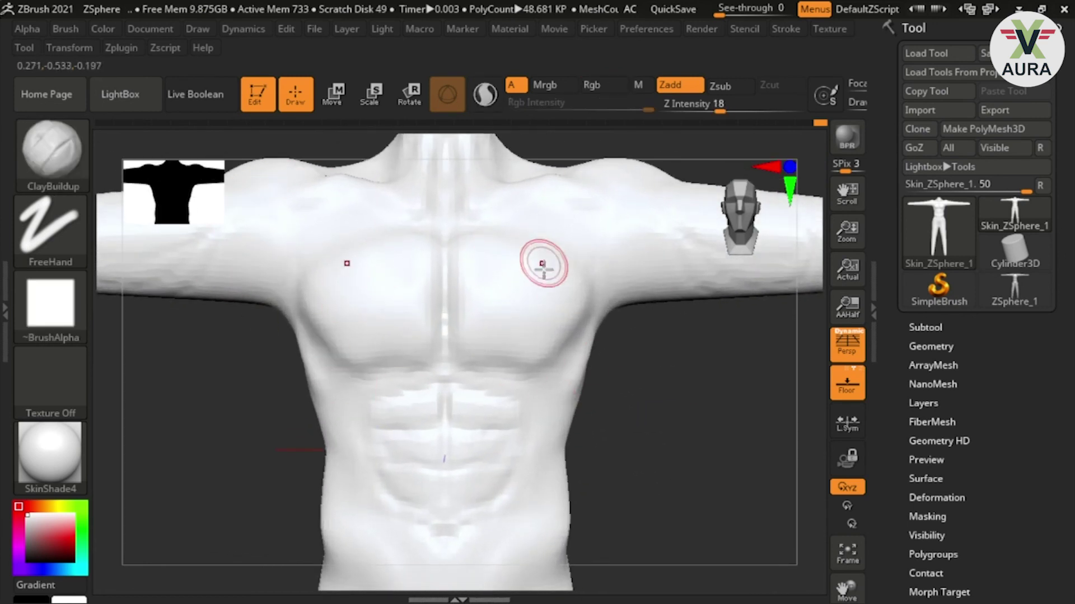